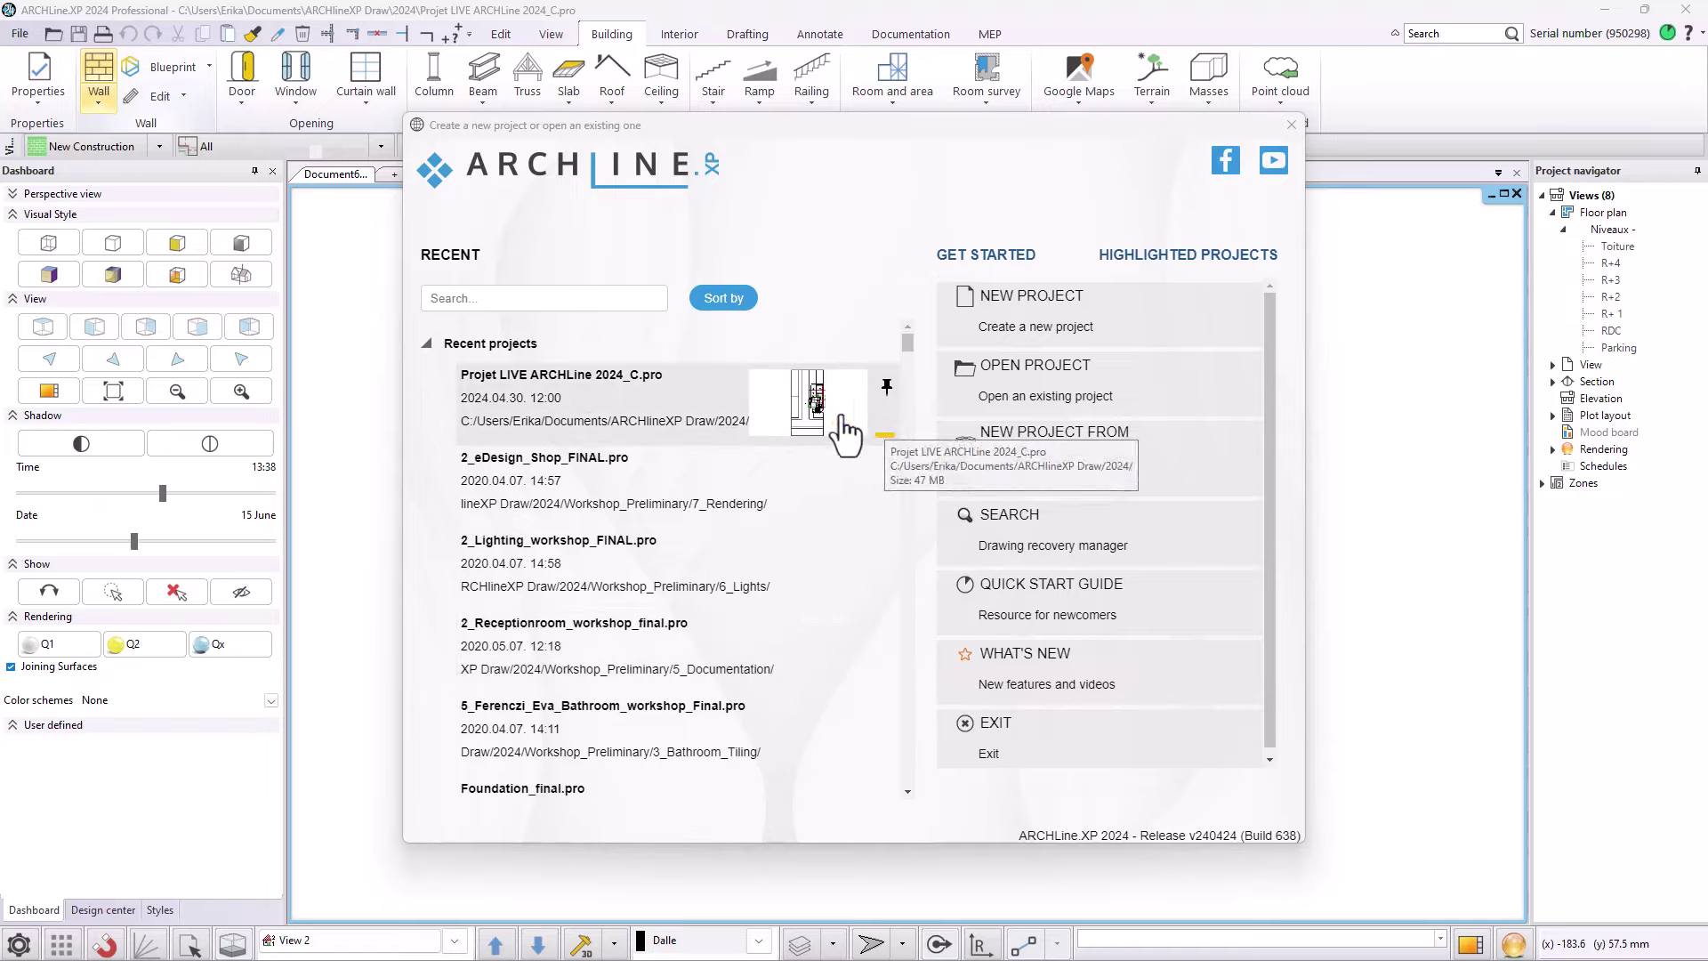
- Open Projet LIVE ARCHLine 2024_C.pro from the start dialog's Recent list
click(614, 378)
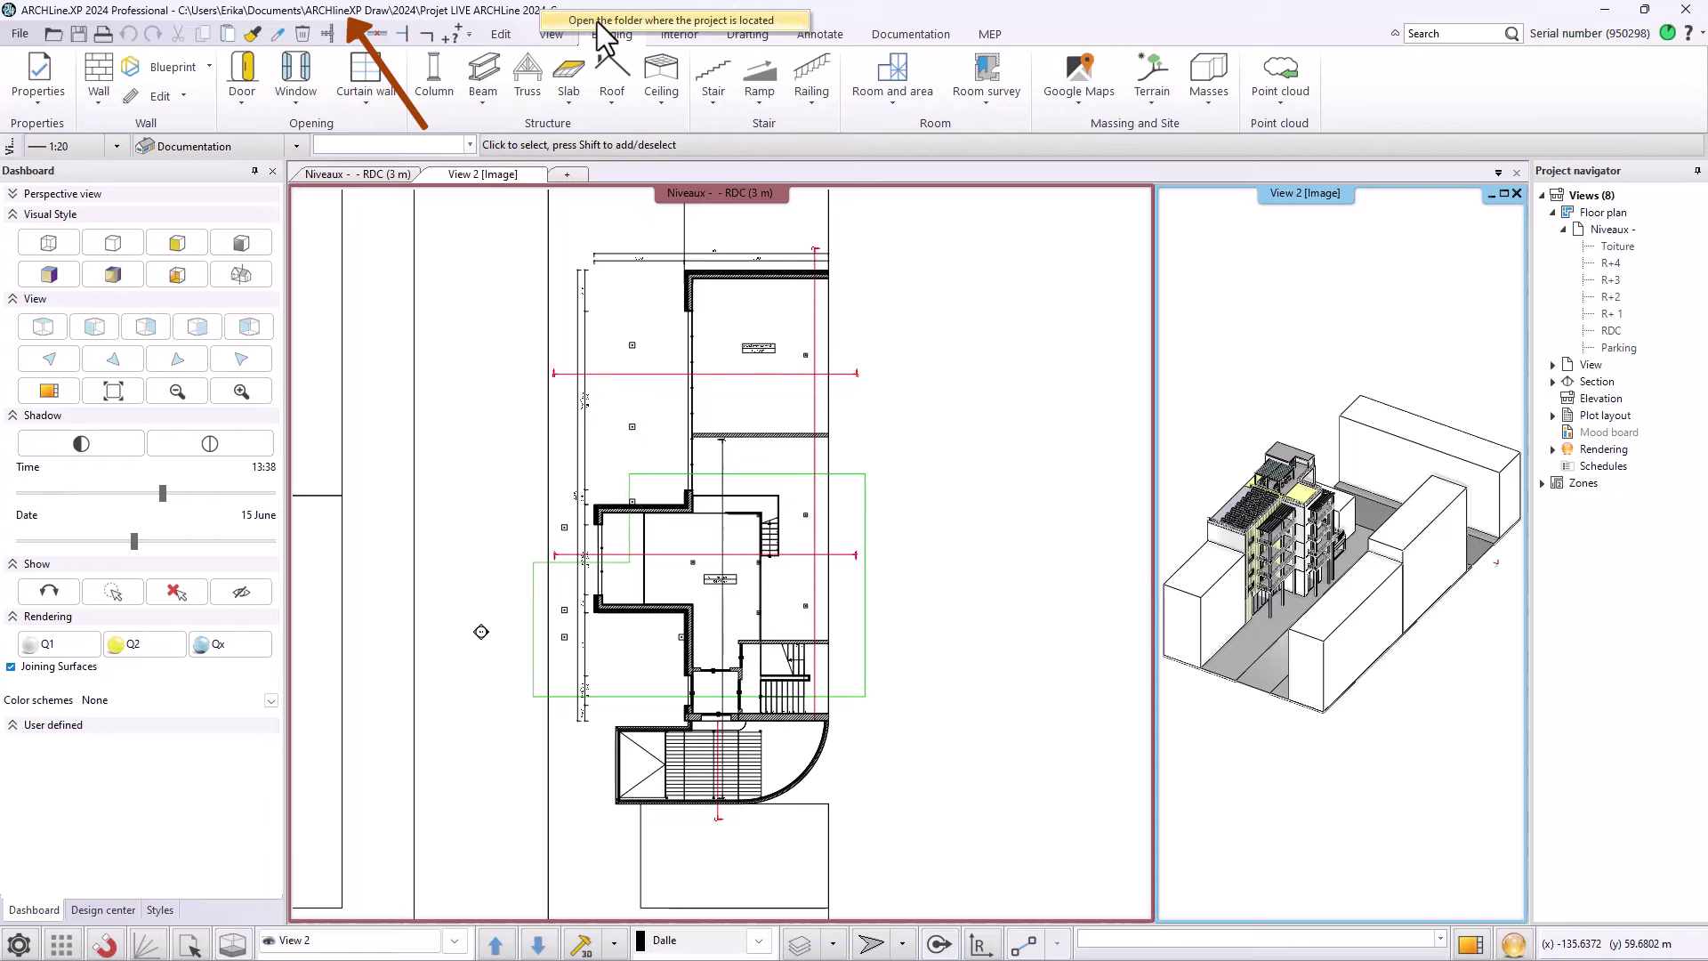
click(598, 21)
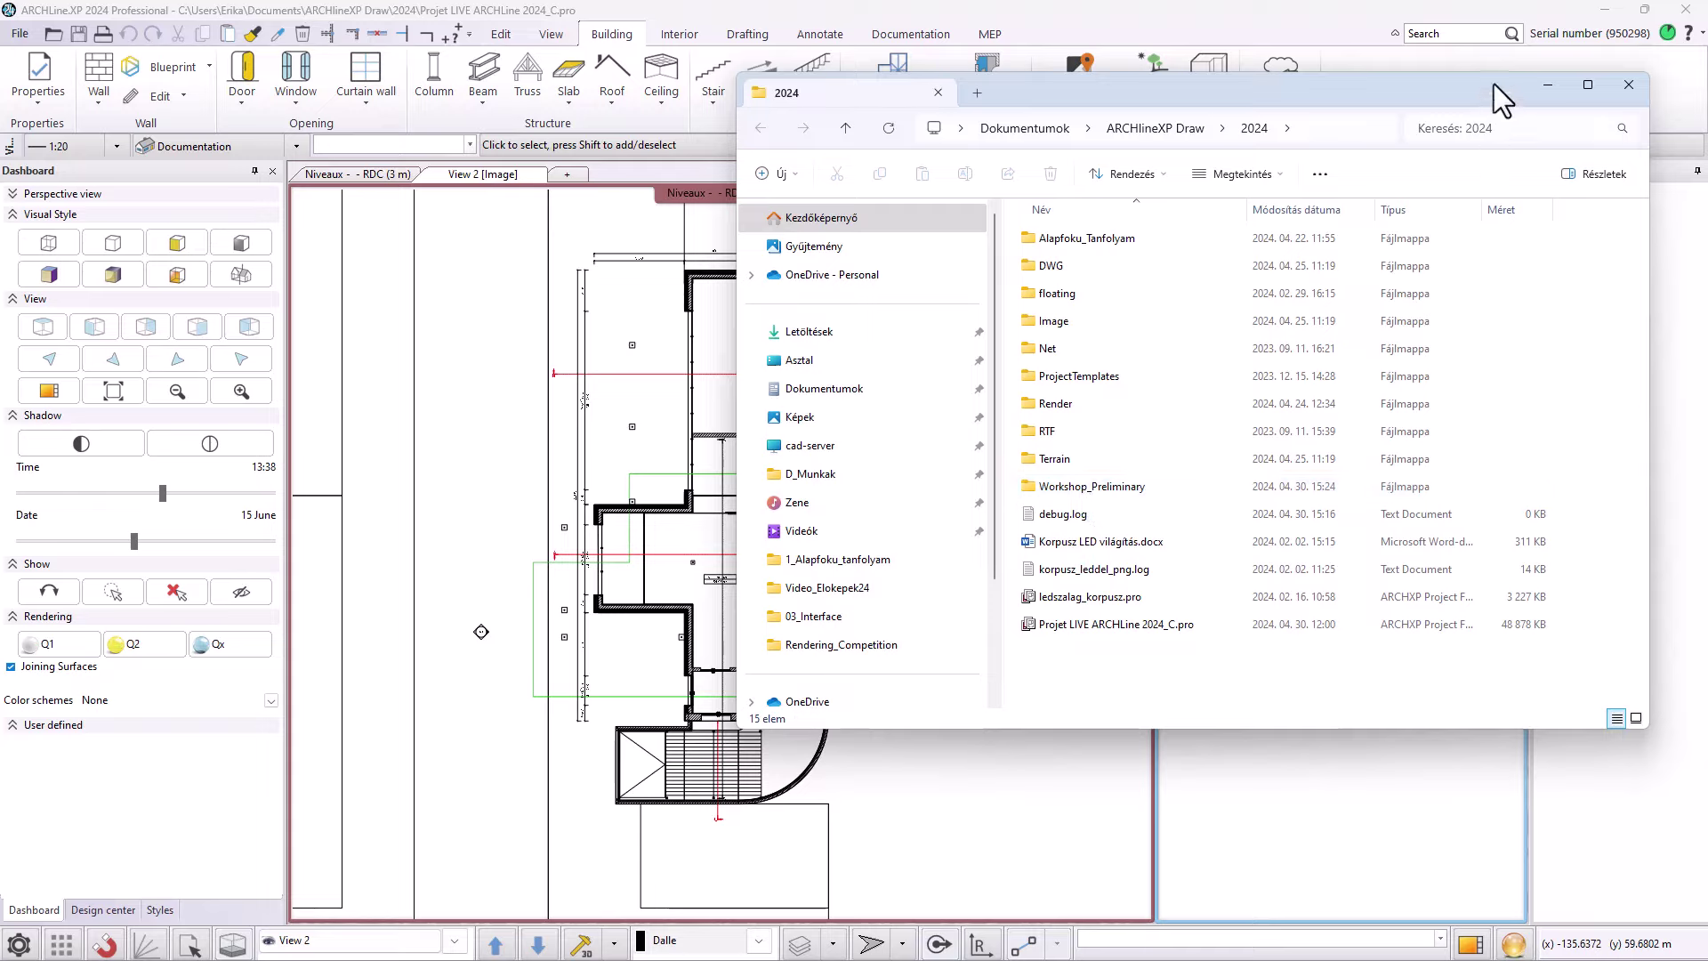
click(1631, 87)
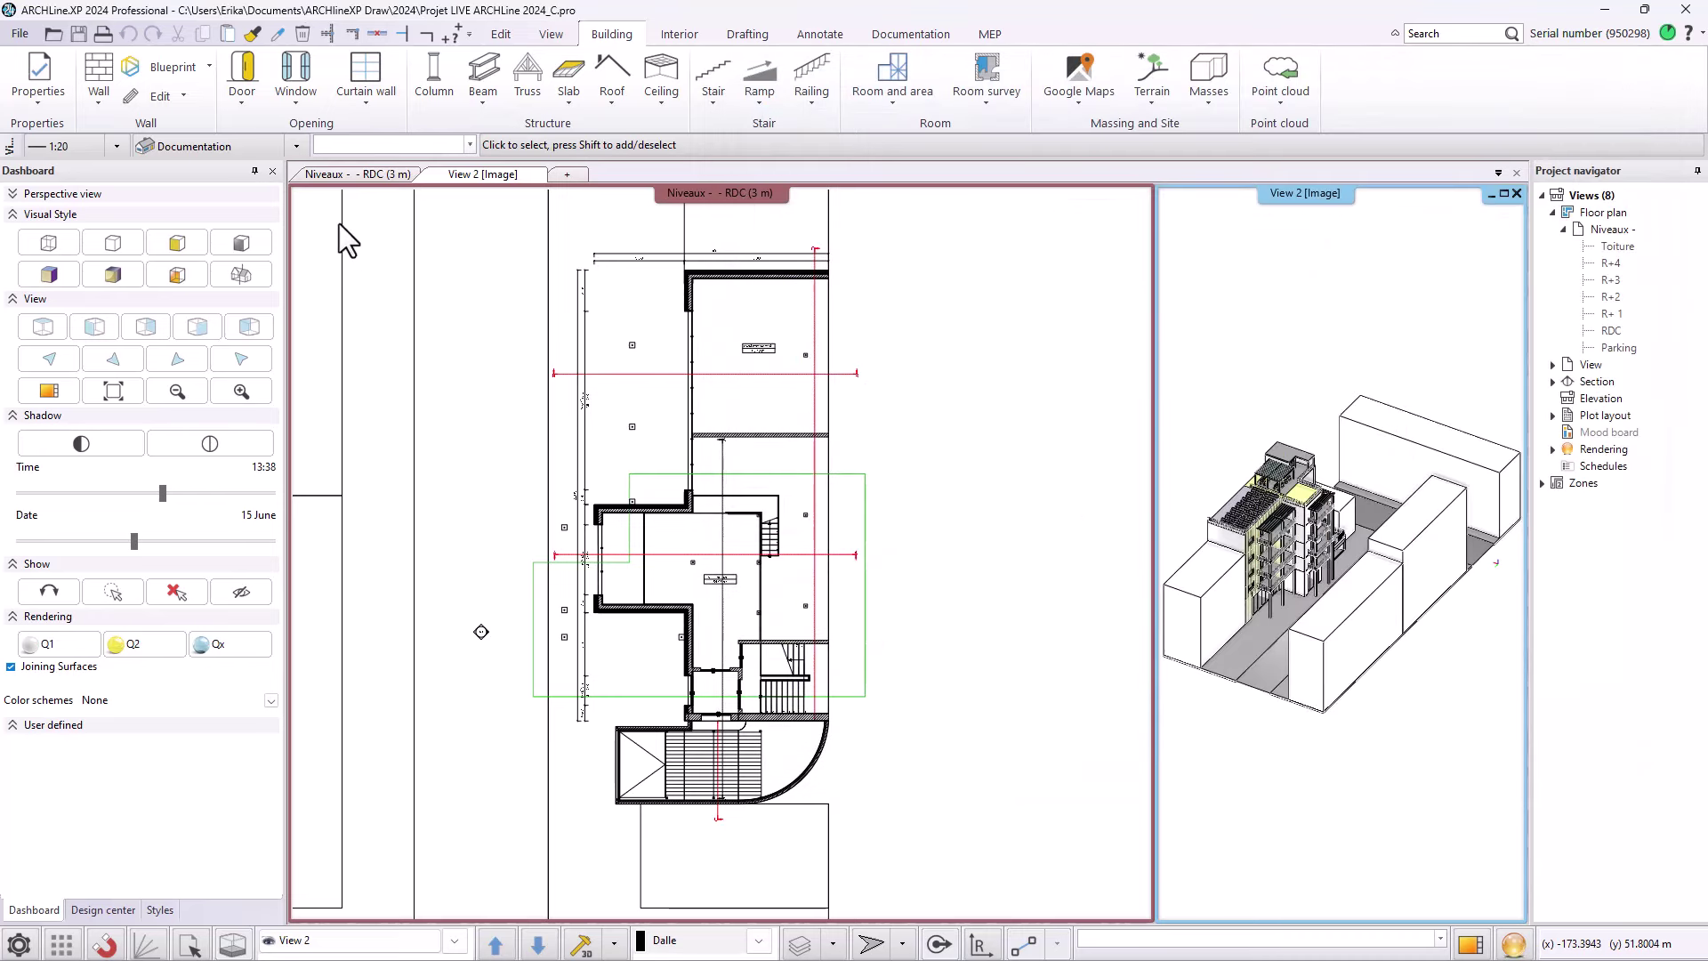
click(22, 34)
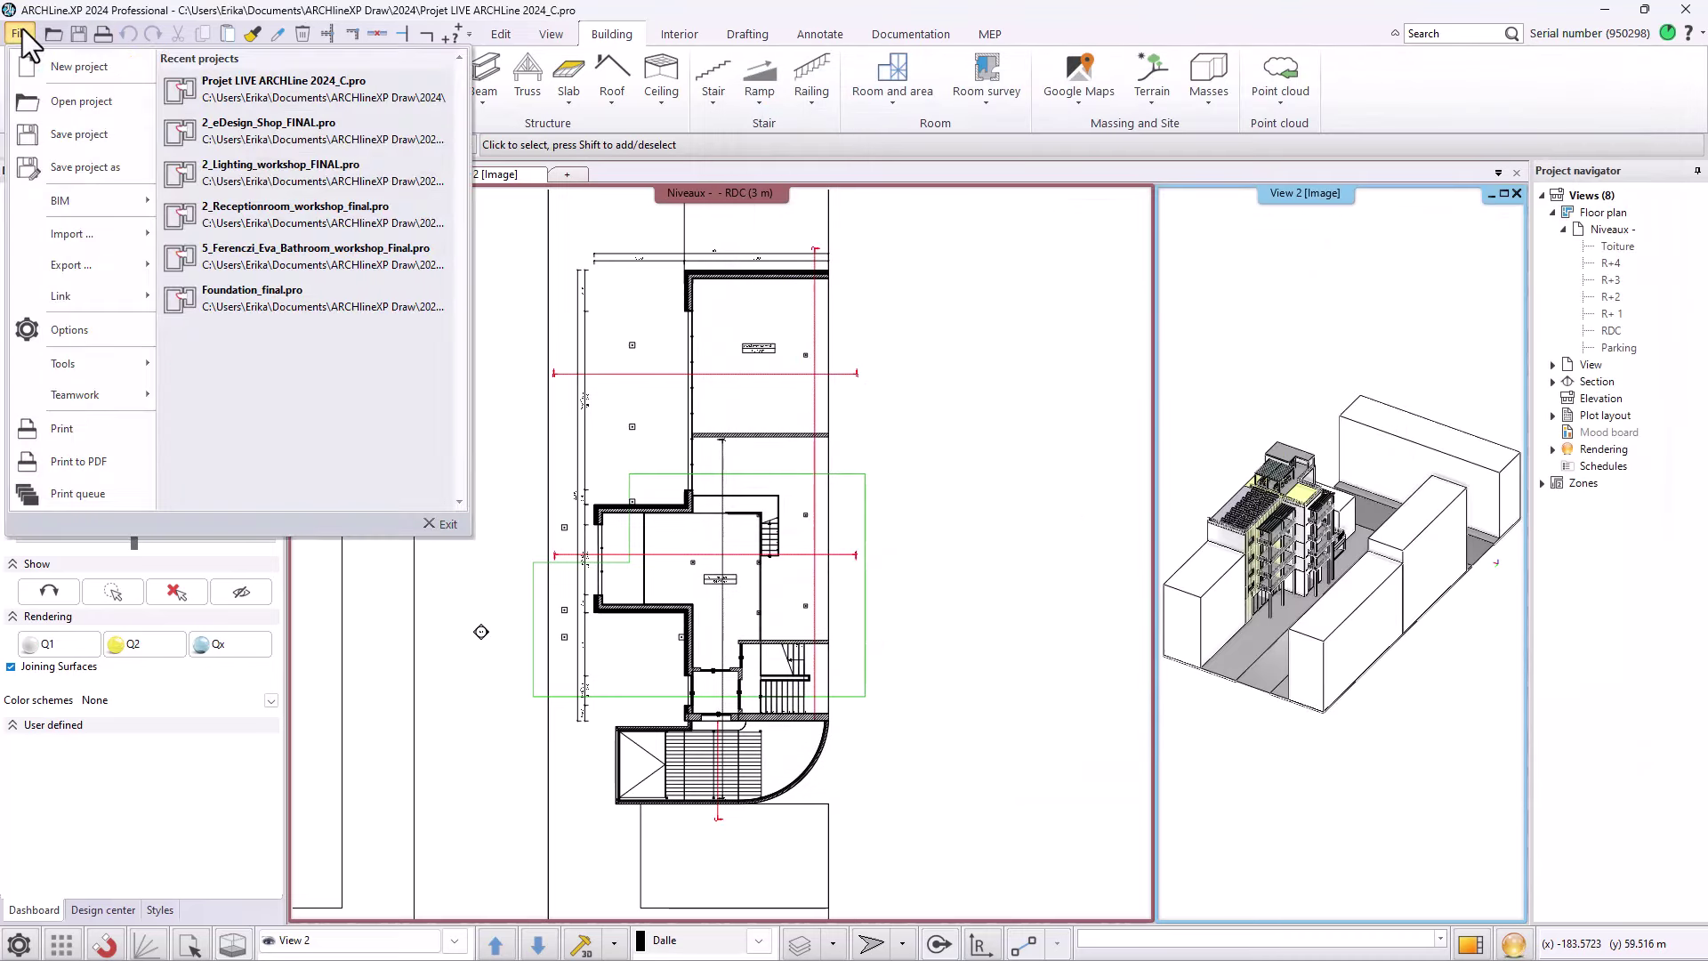
- Create a blank new project, then reopen Projet LIVE ARCHLine 2024_C.pro from recent projects
click(93, 72)
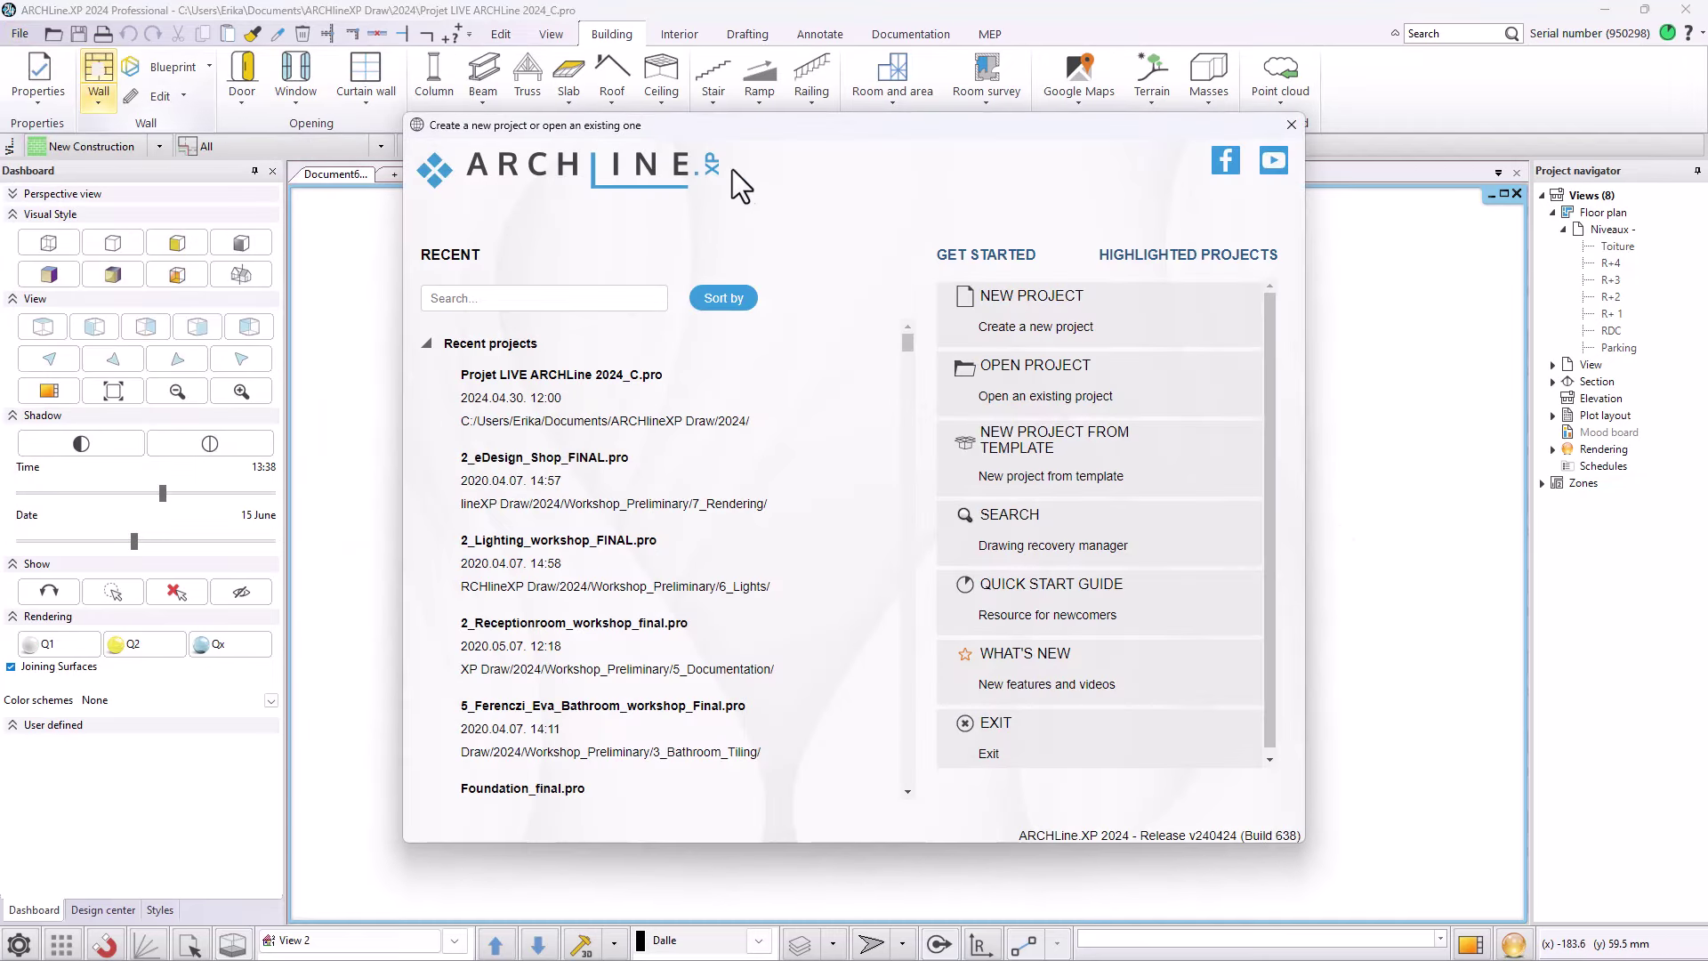
click(990, 302)
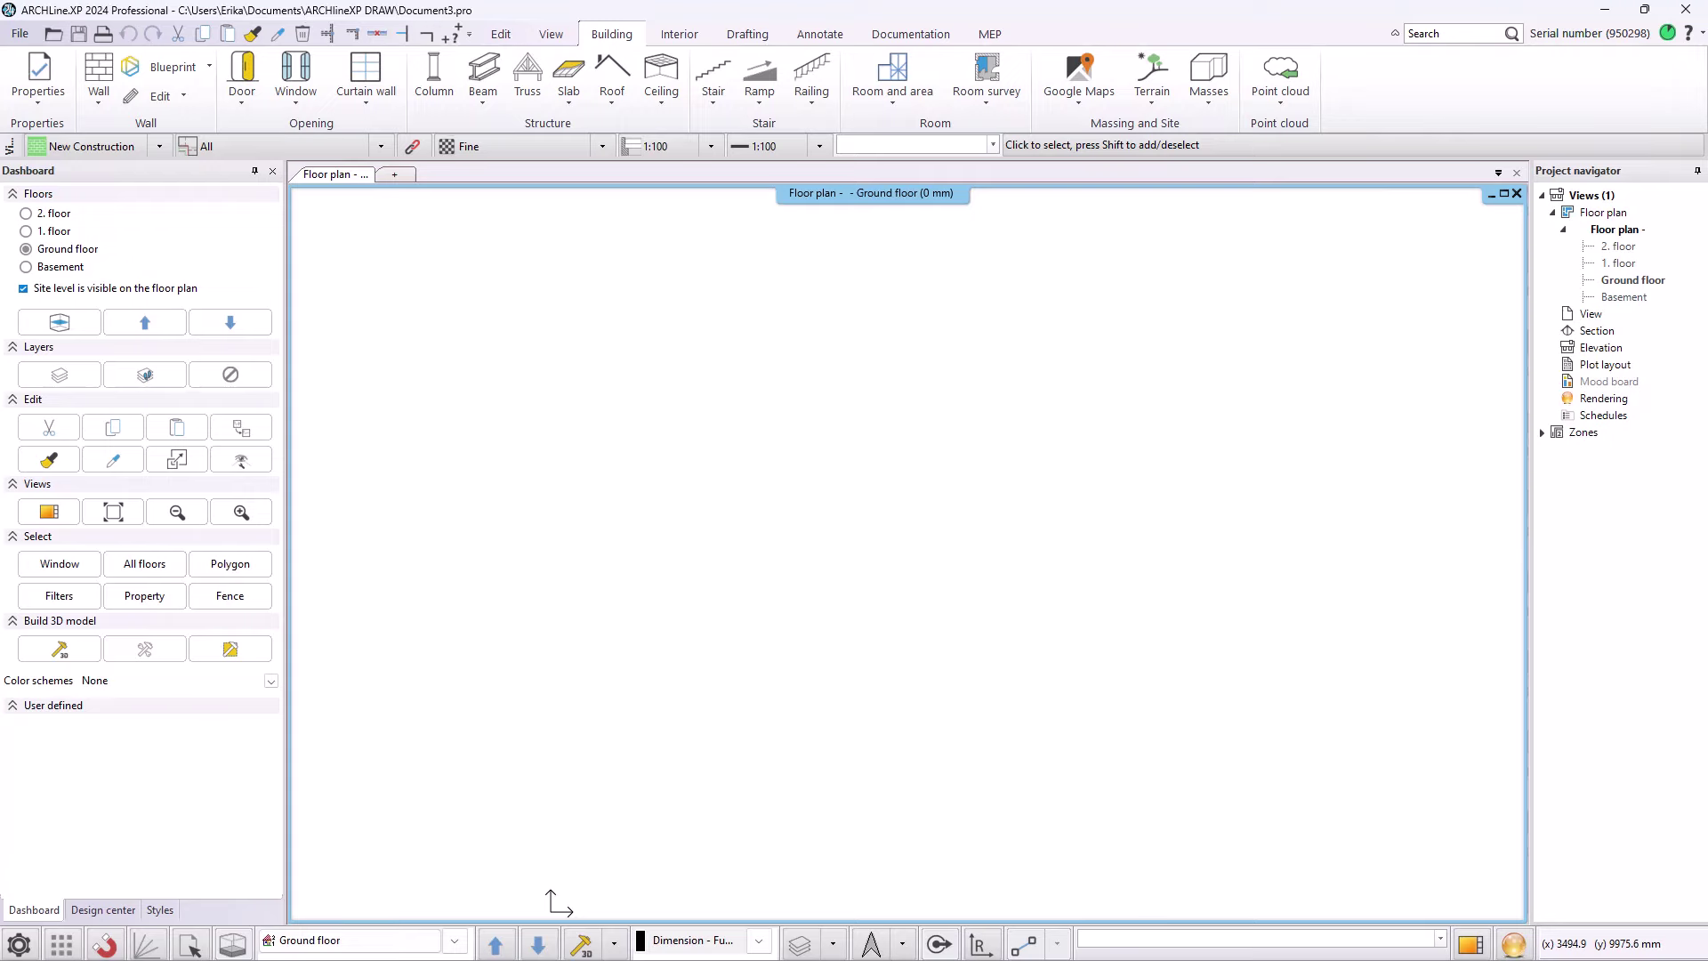
click(18, 30)
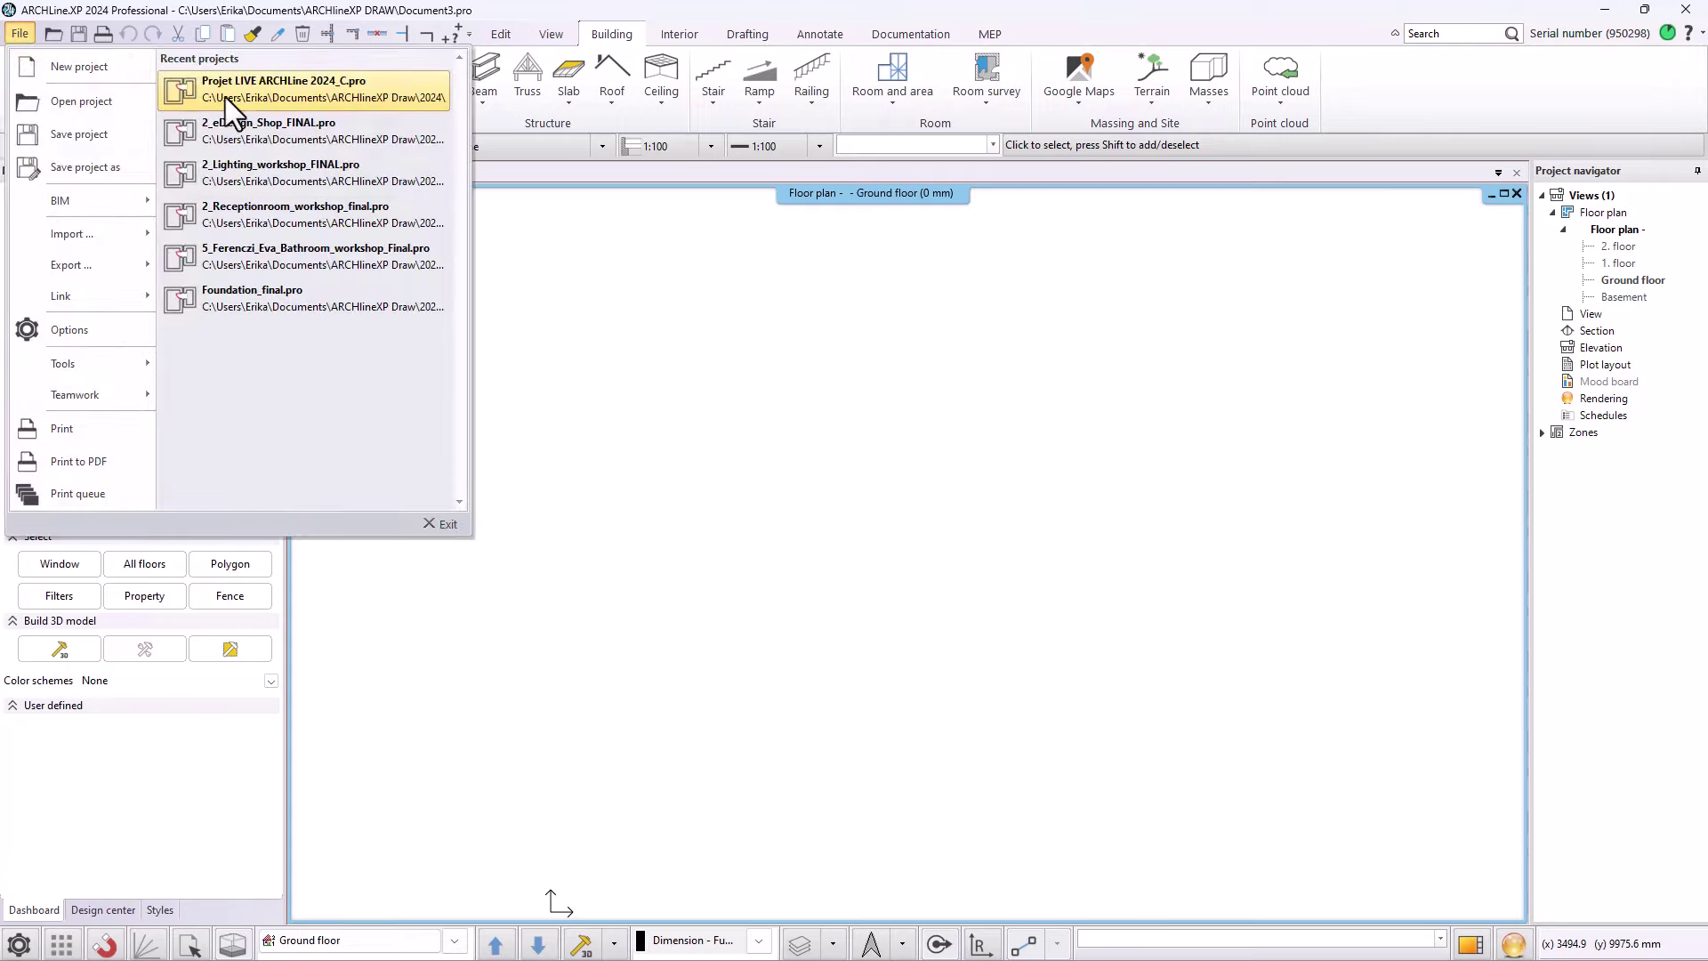
click(265, 83)
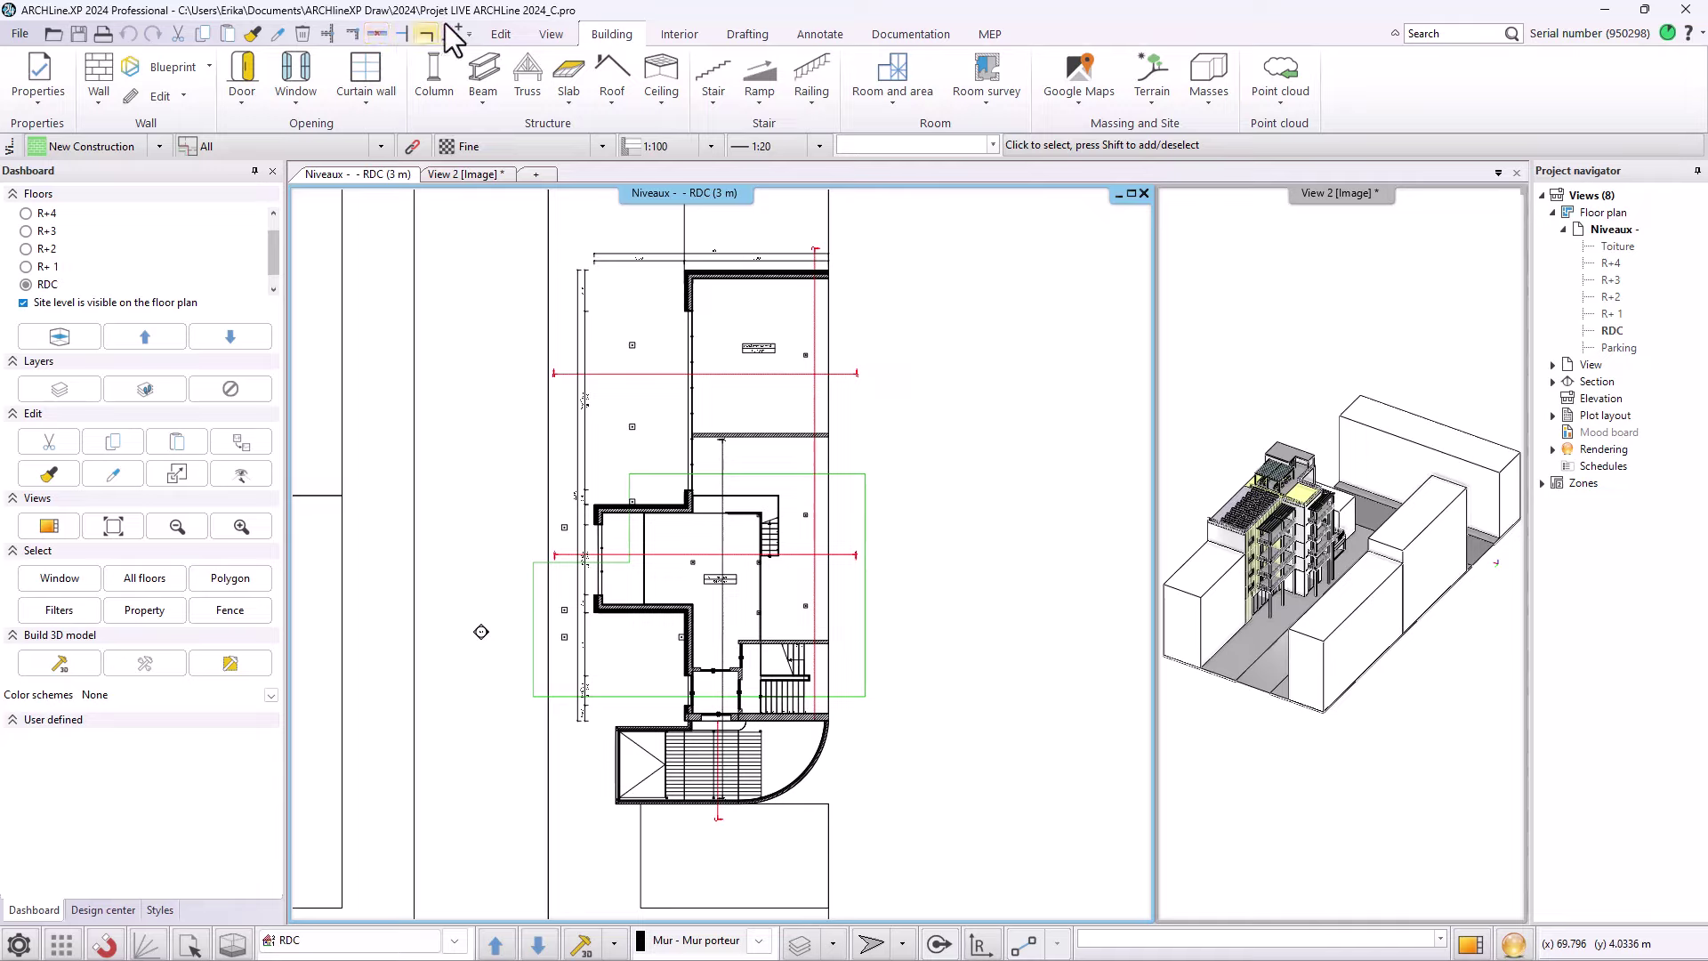
- Pin Wall to the Quick Access Toolbar, test it with a vertical wall, then undo it
right_click(104, 77)
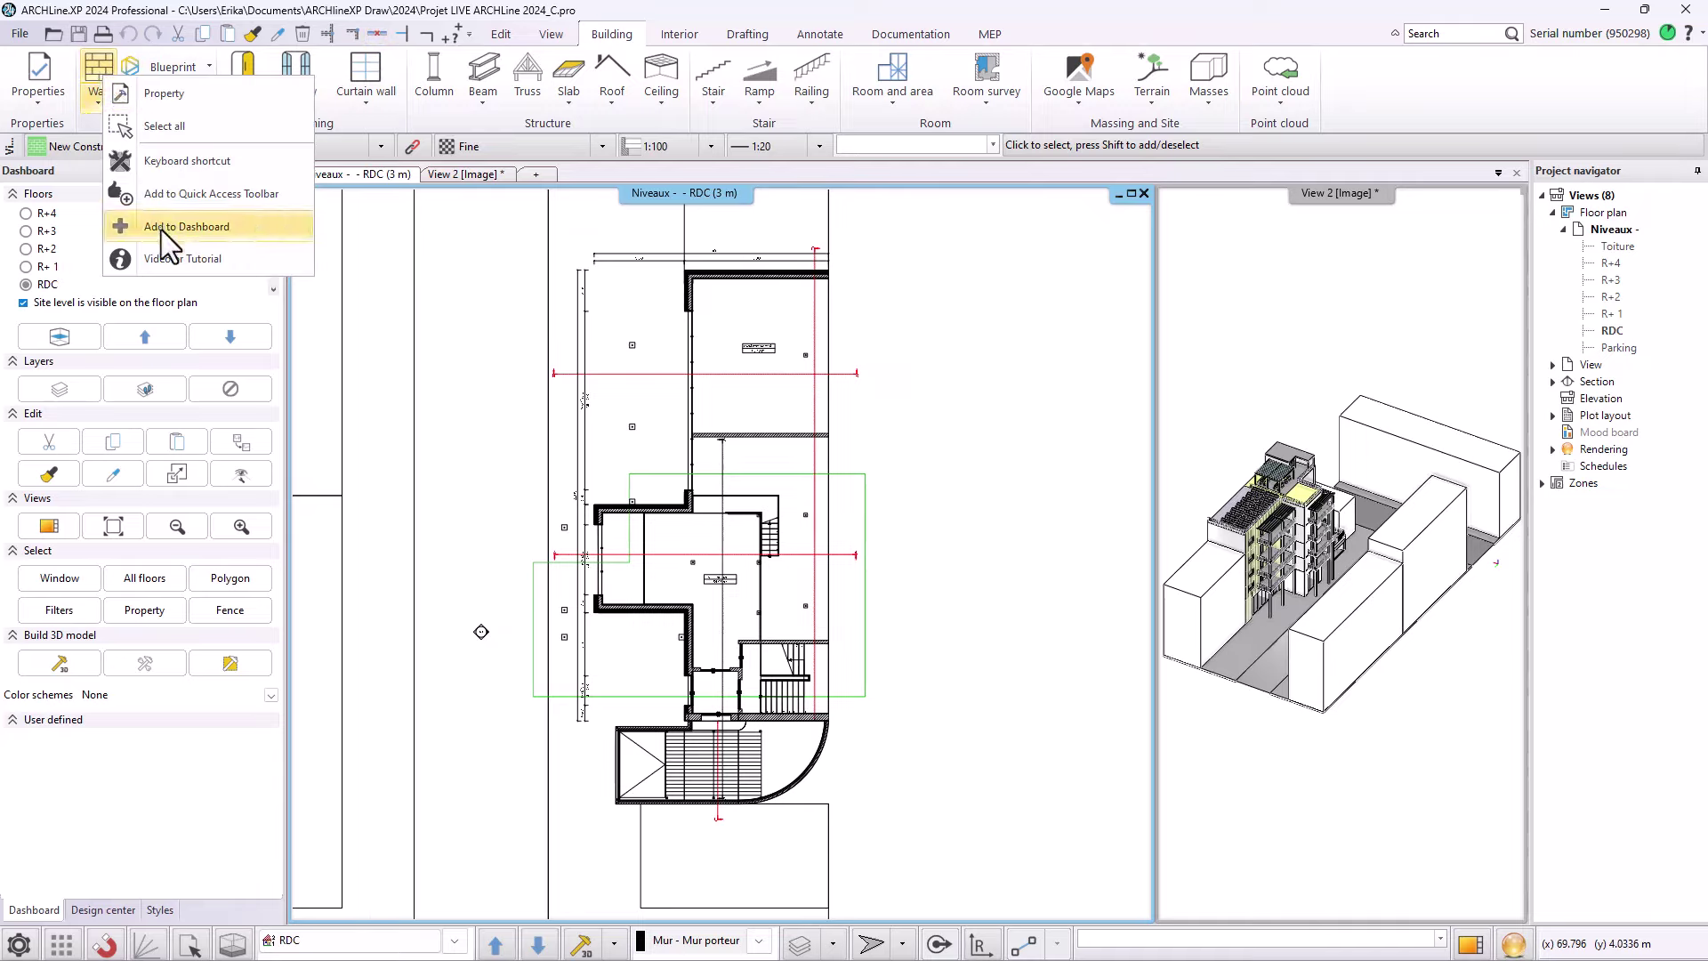
click(178, 194)
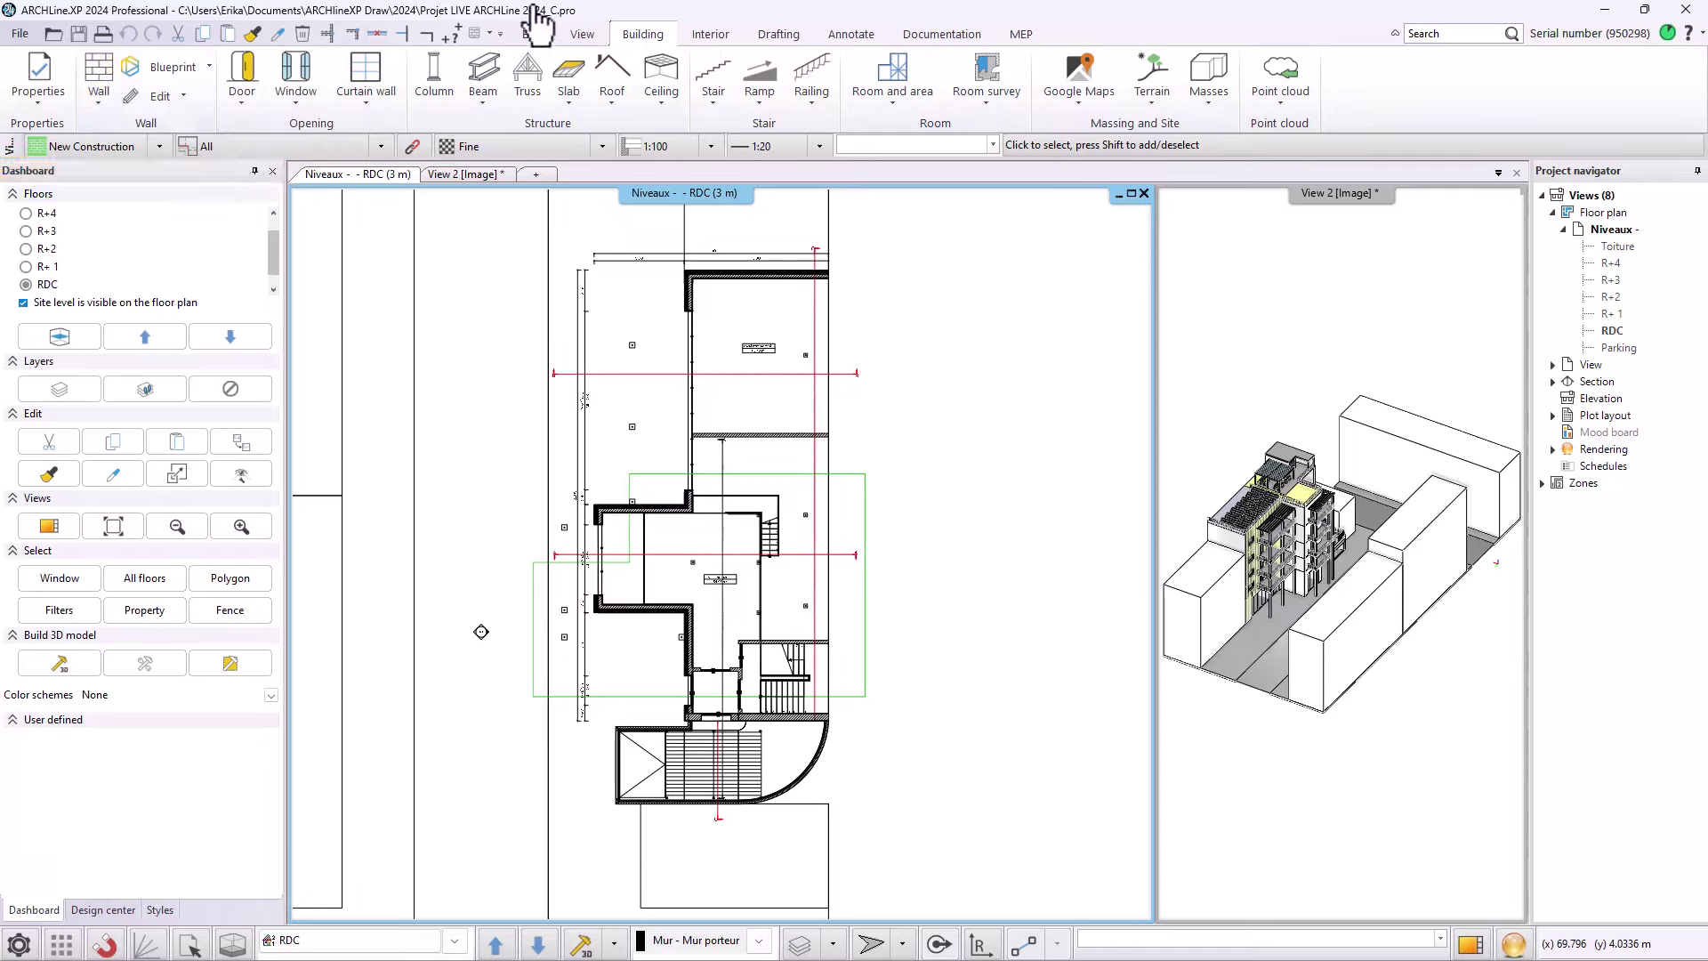
click(488, 36)
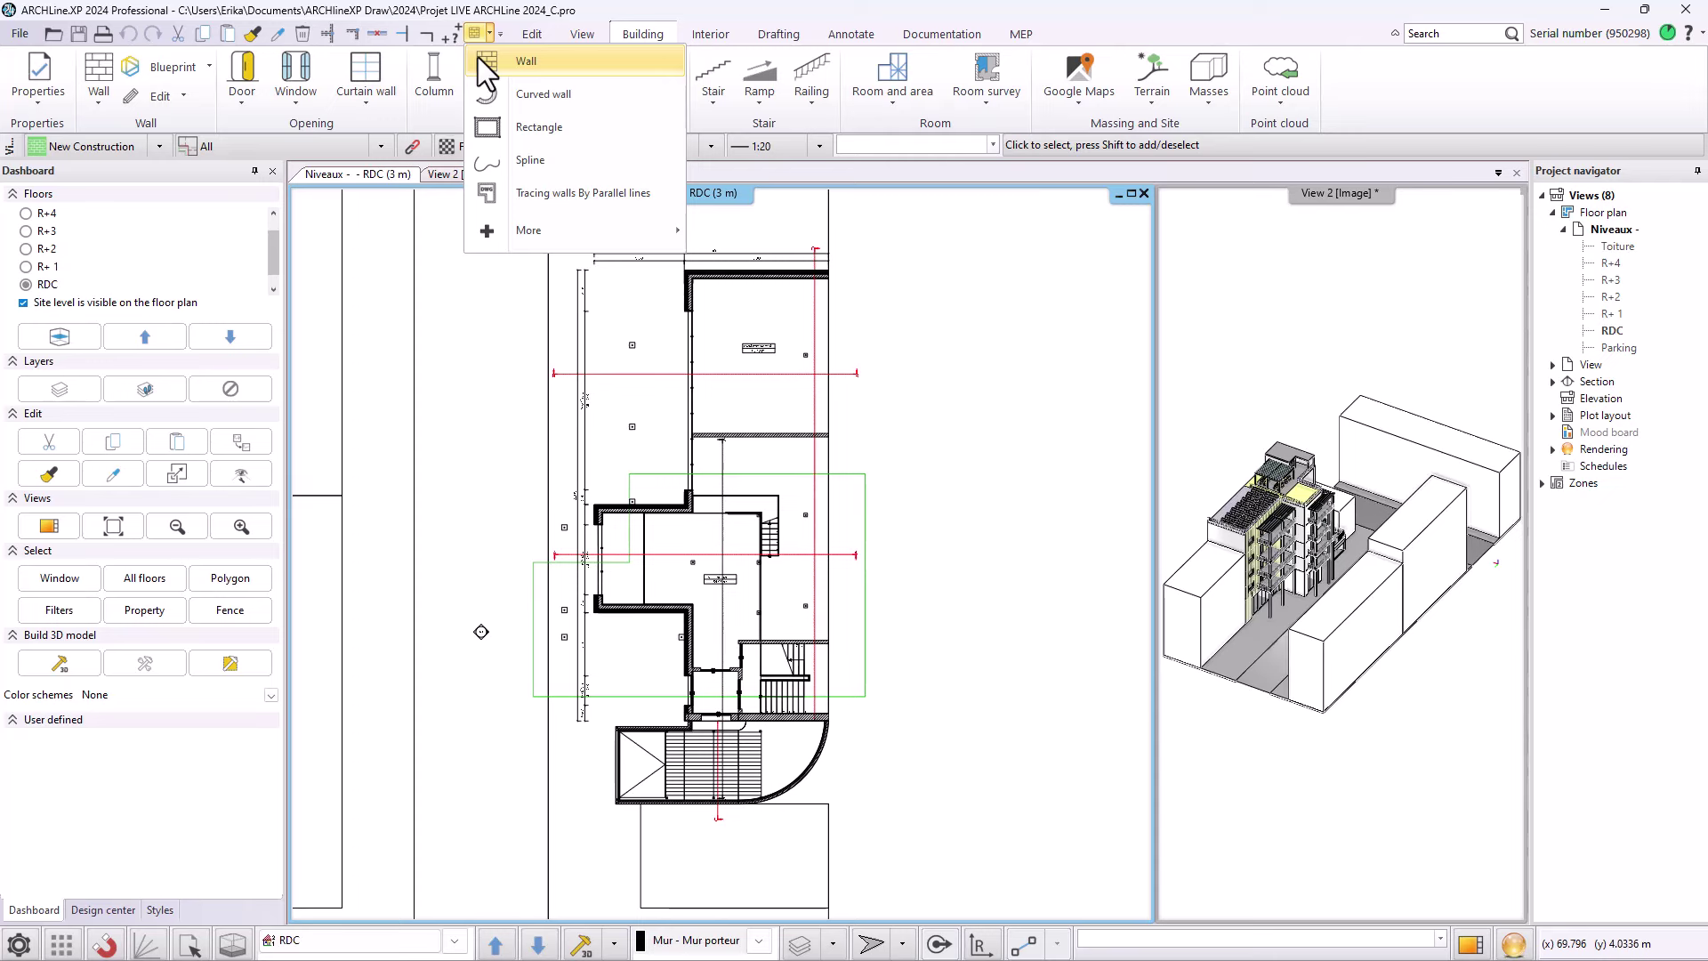
click(478, 58)
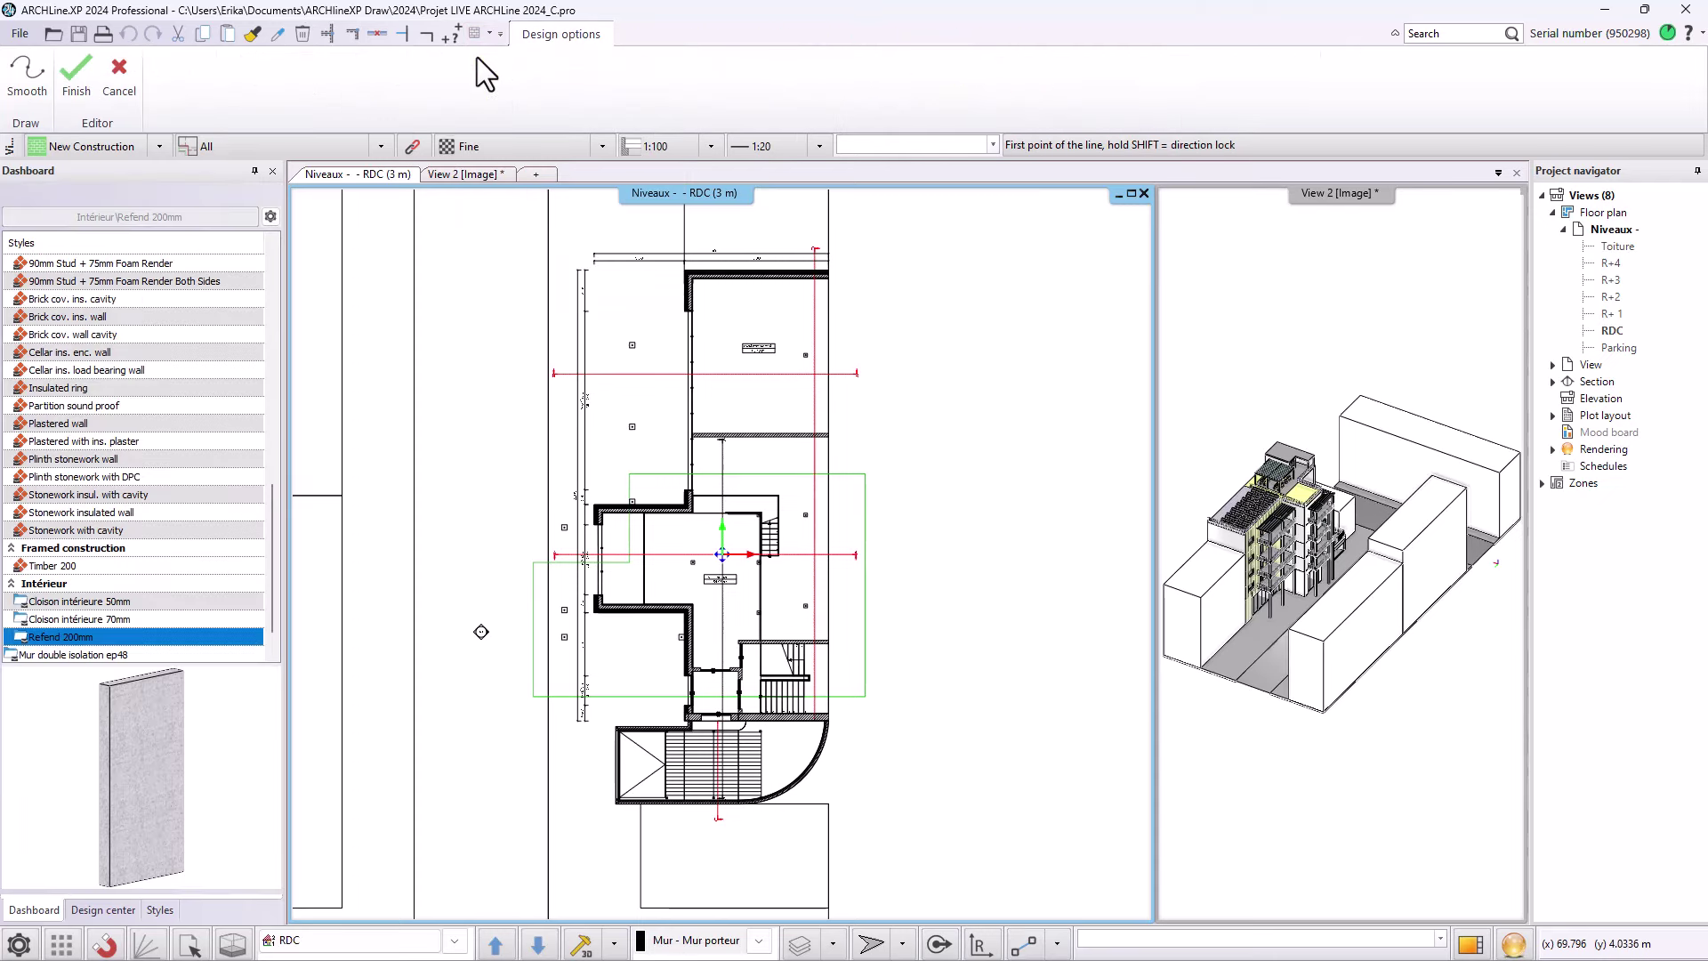
click(451, 340)
click(456, 513)
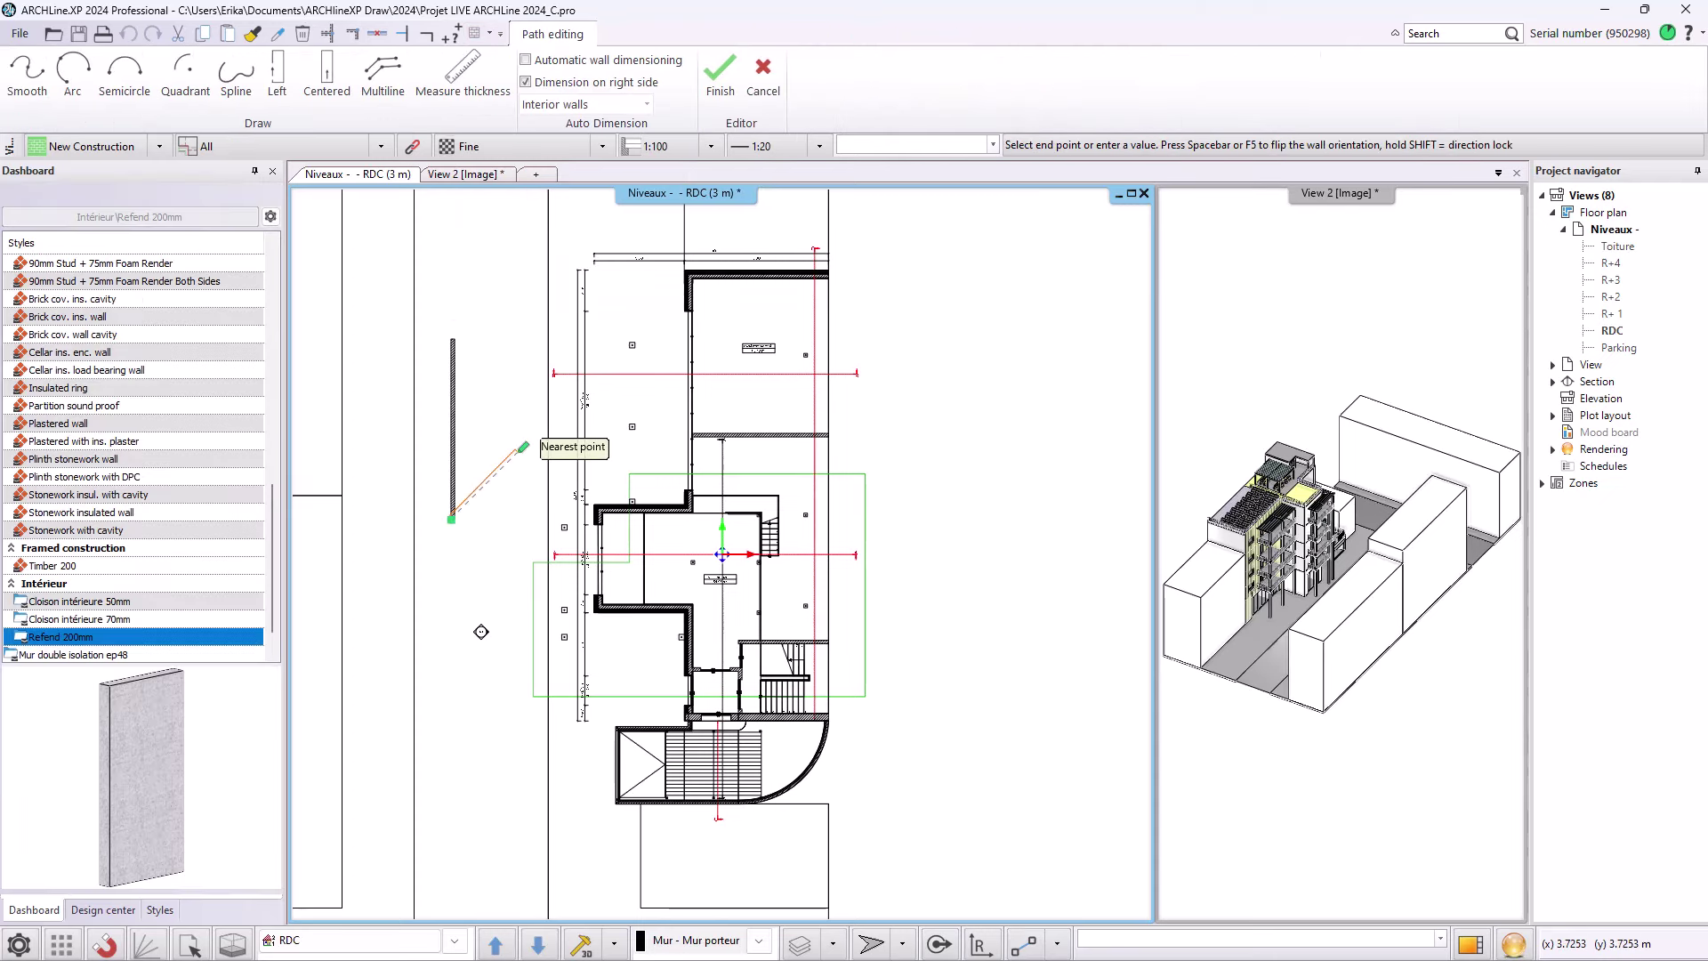
key(Escape)
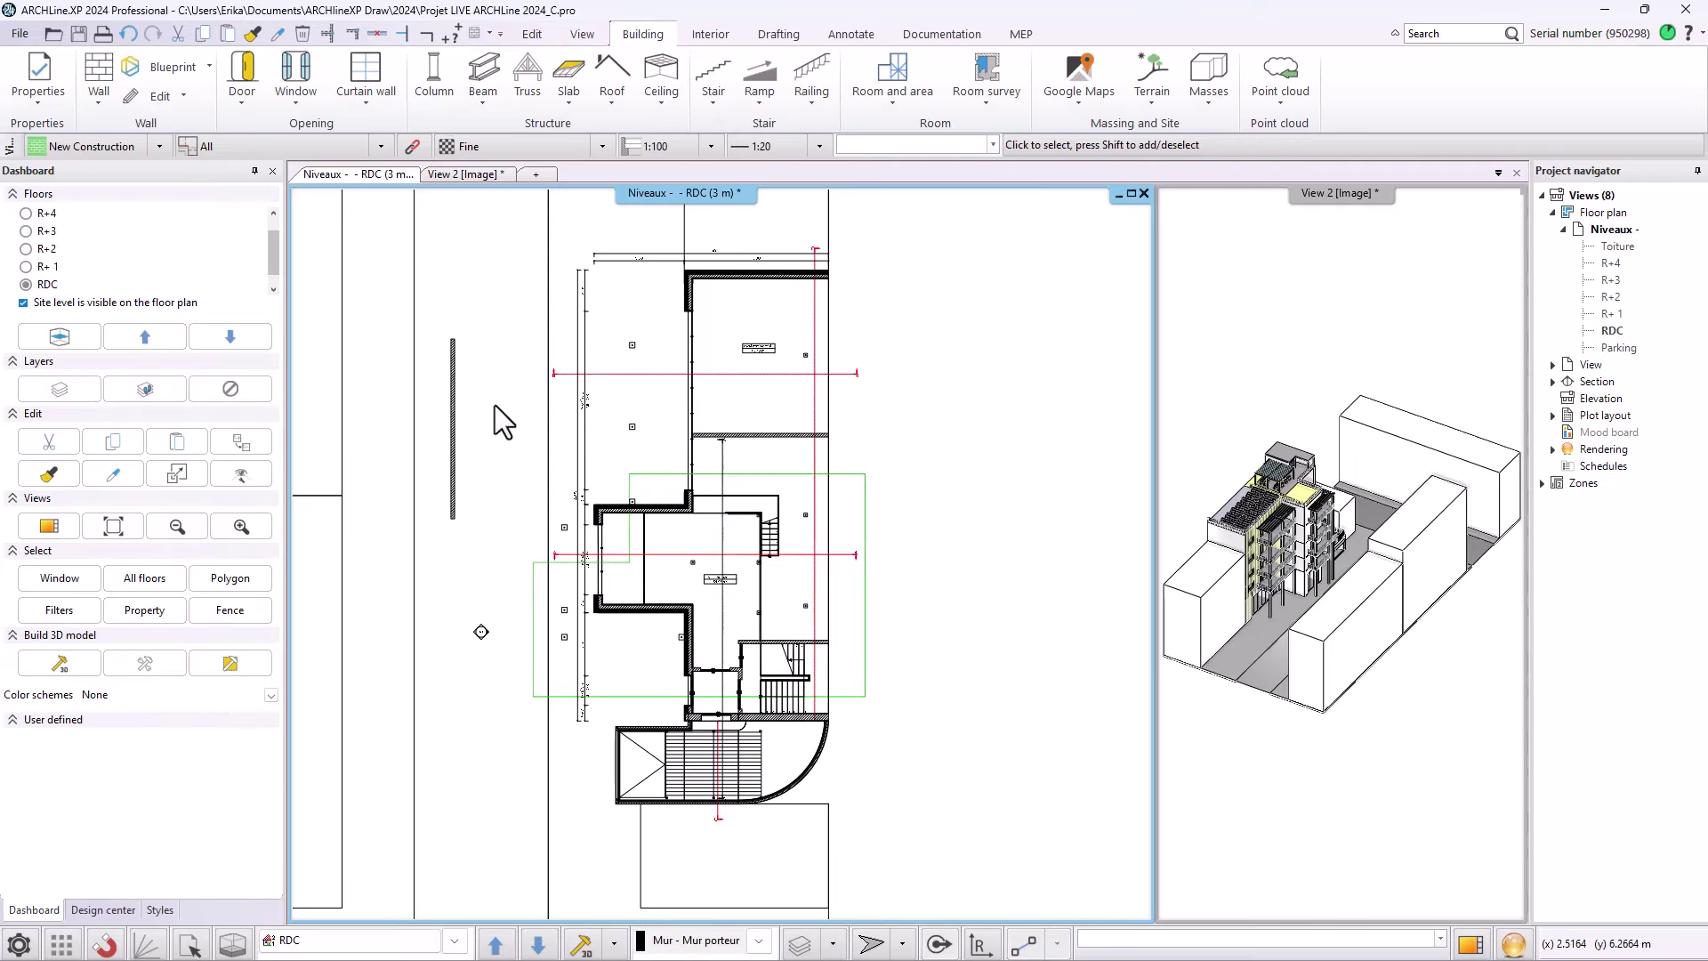
click(119, 36)
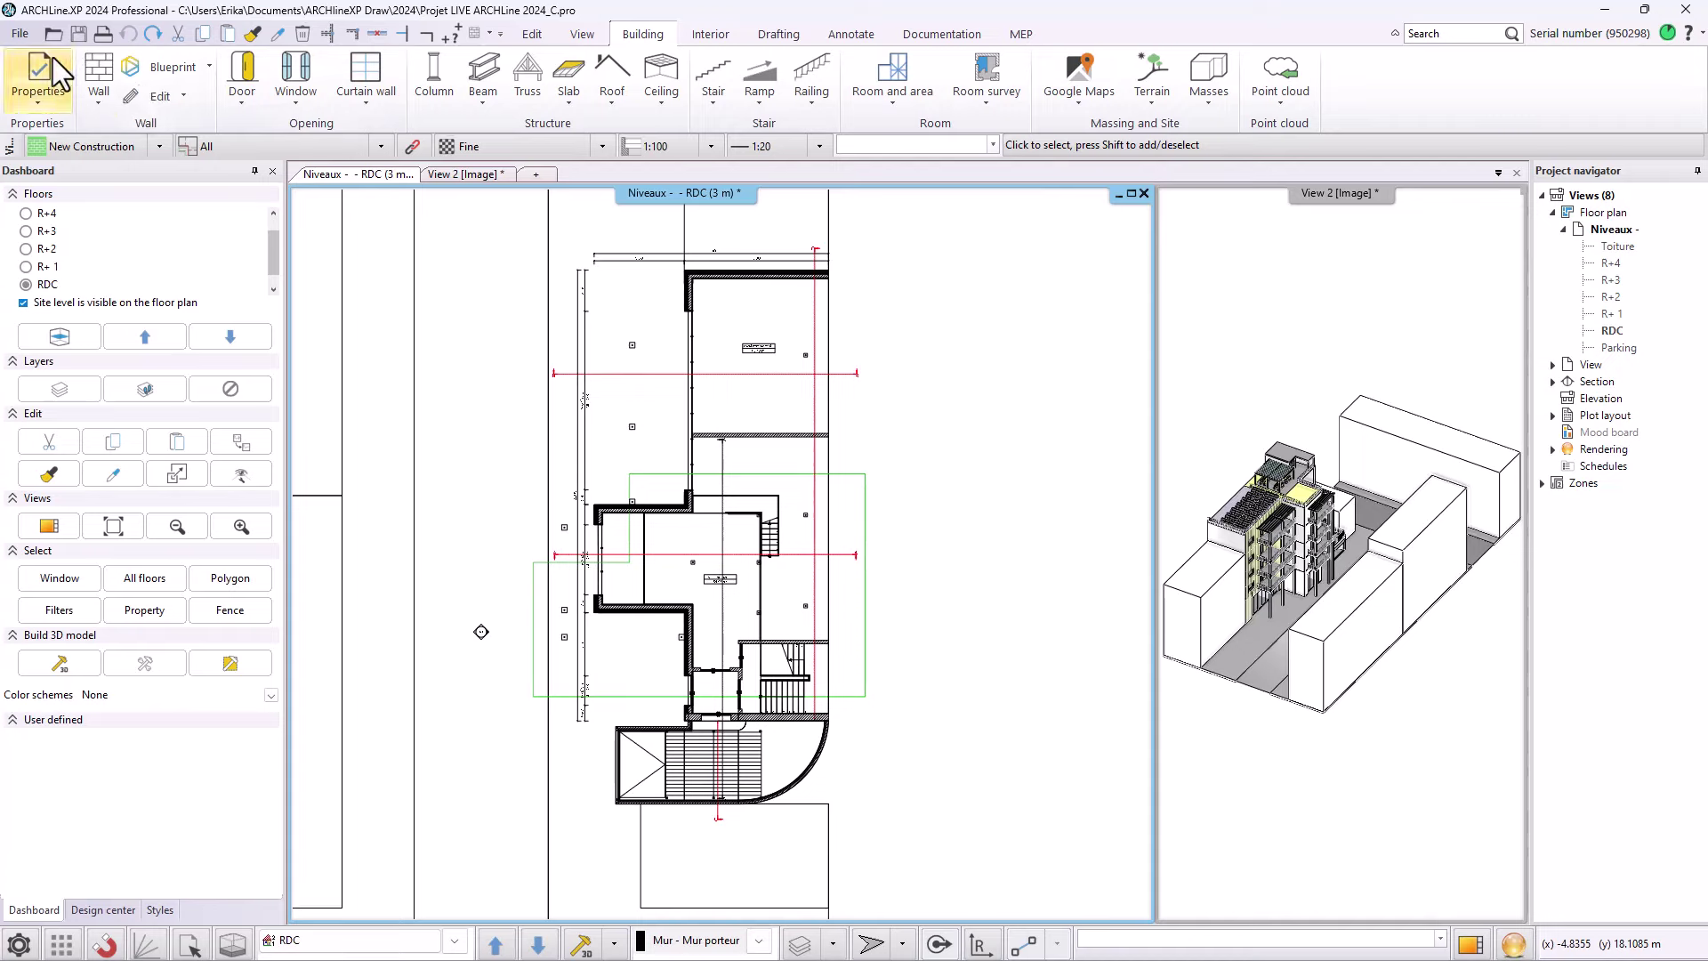
click(22, 38)
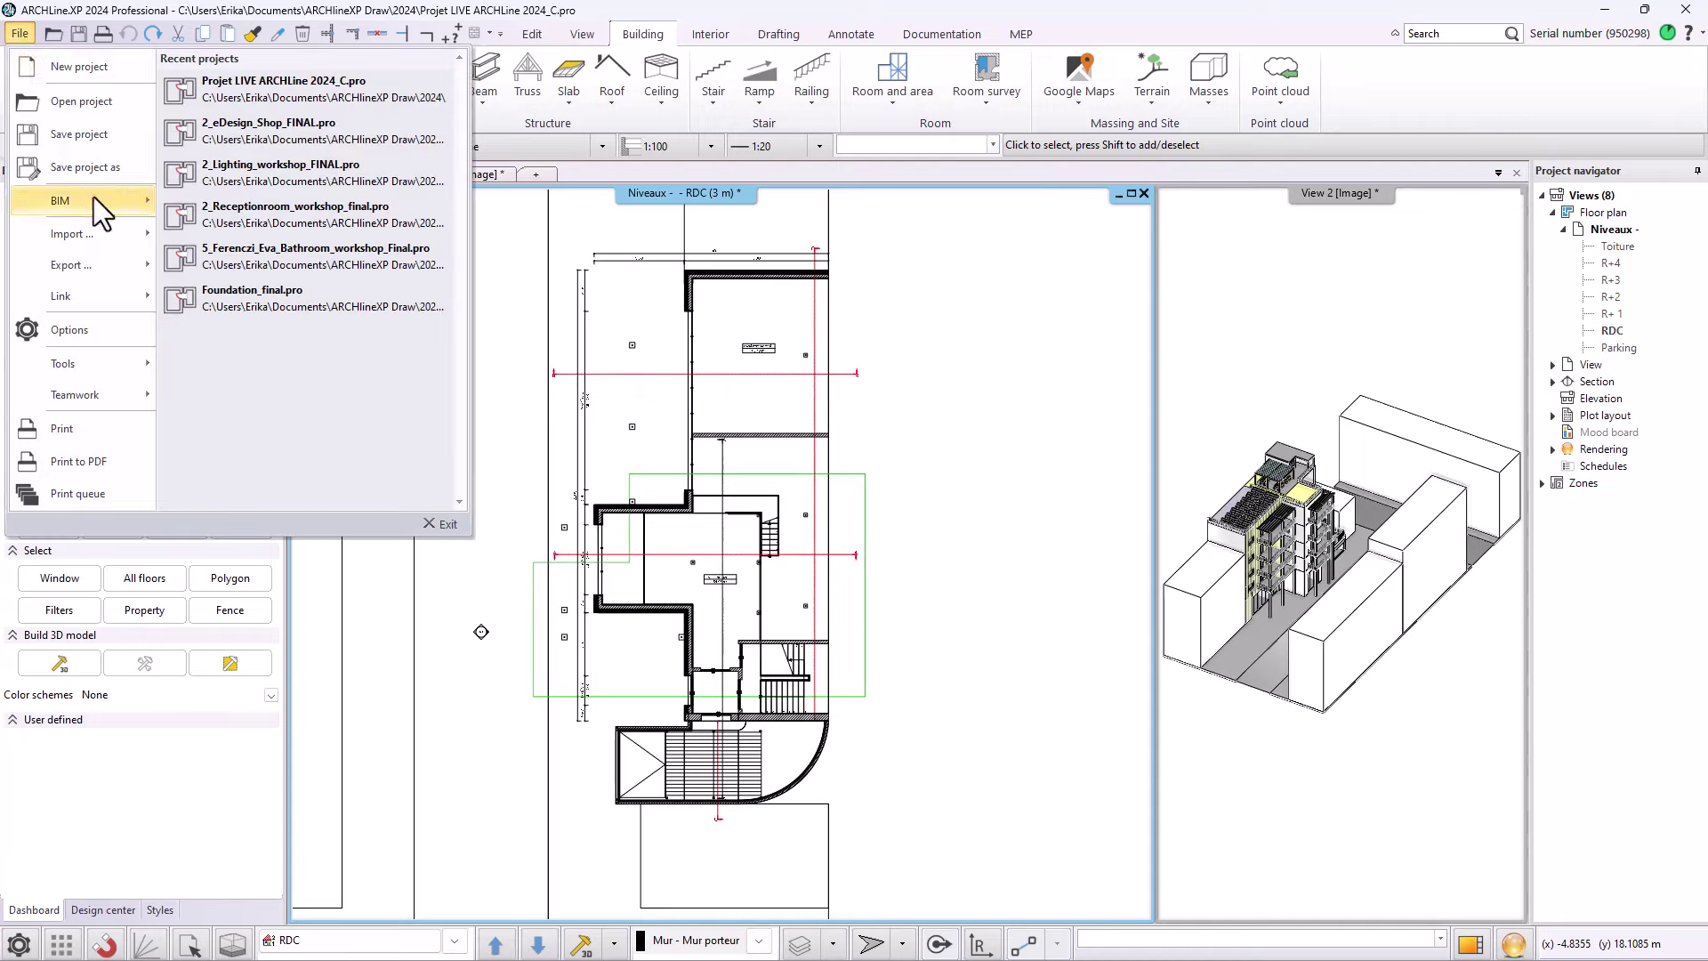
mouse_move(84, 248)
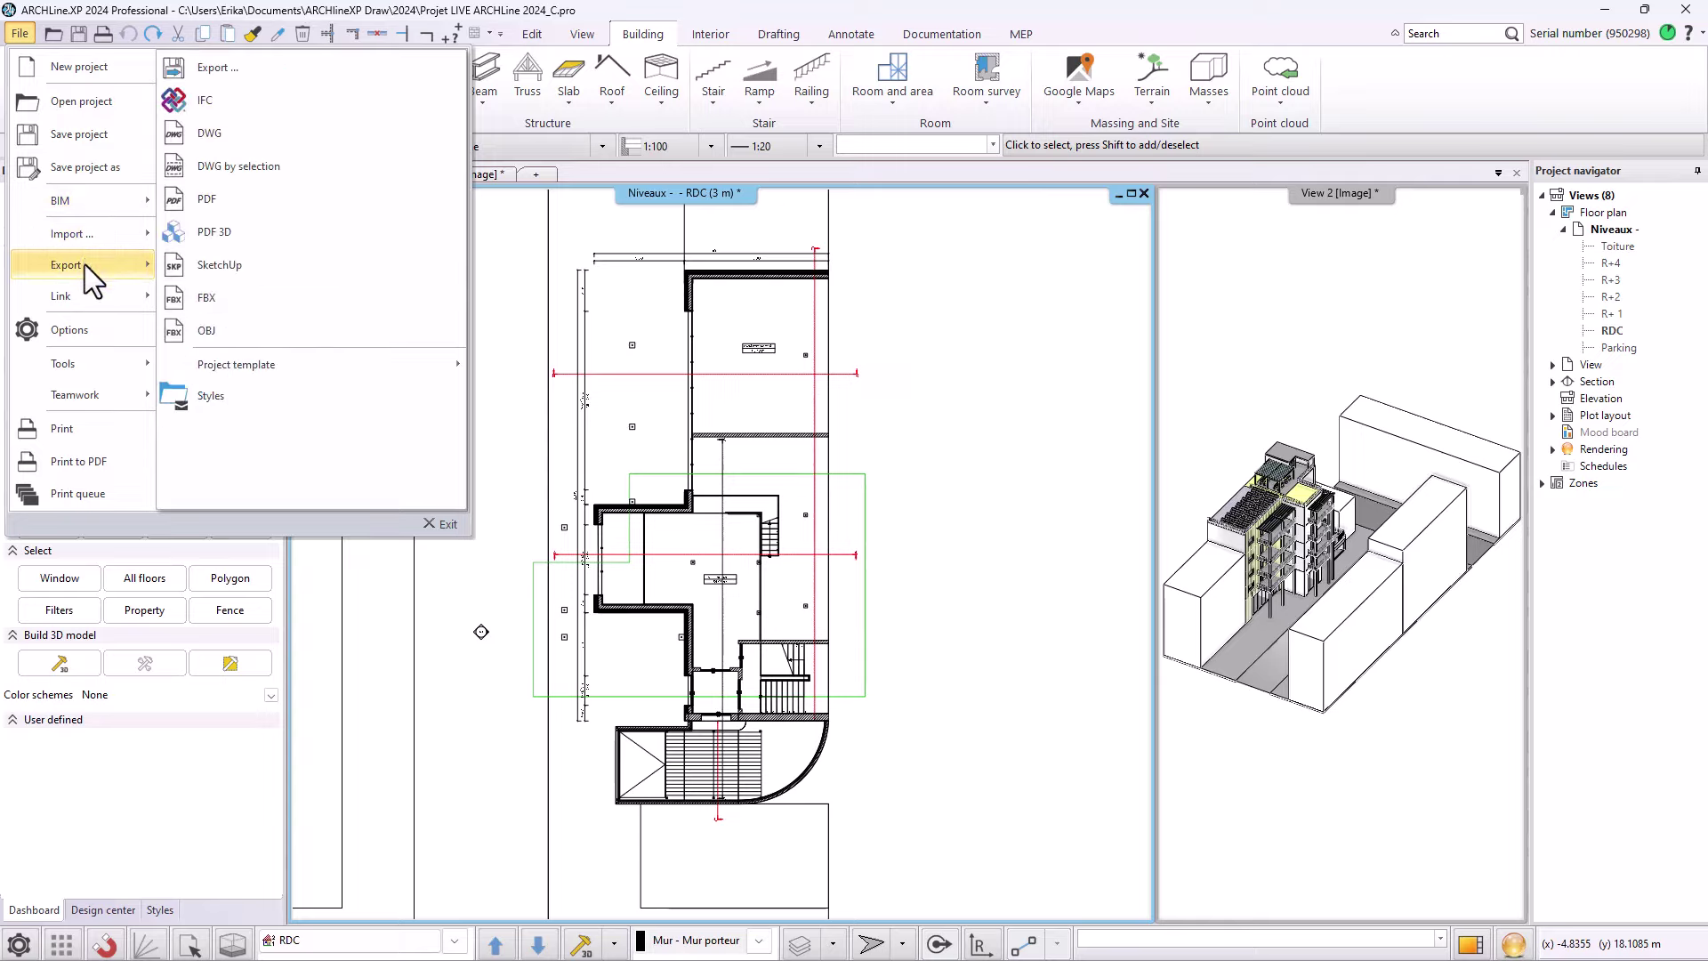
mouse_move(86, 297)
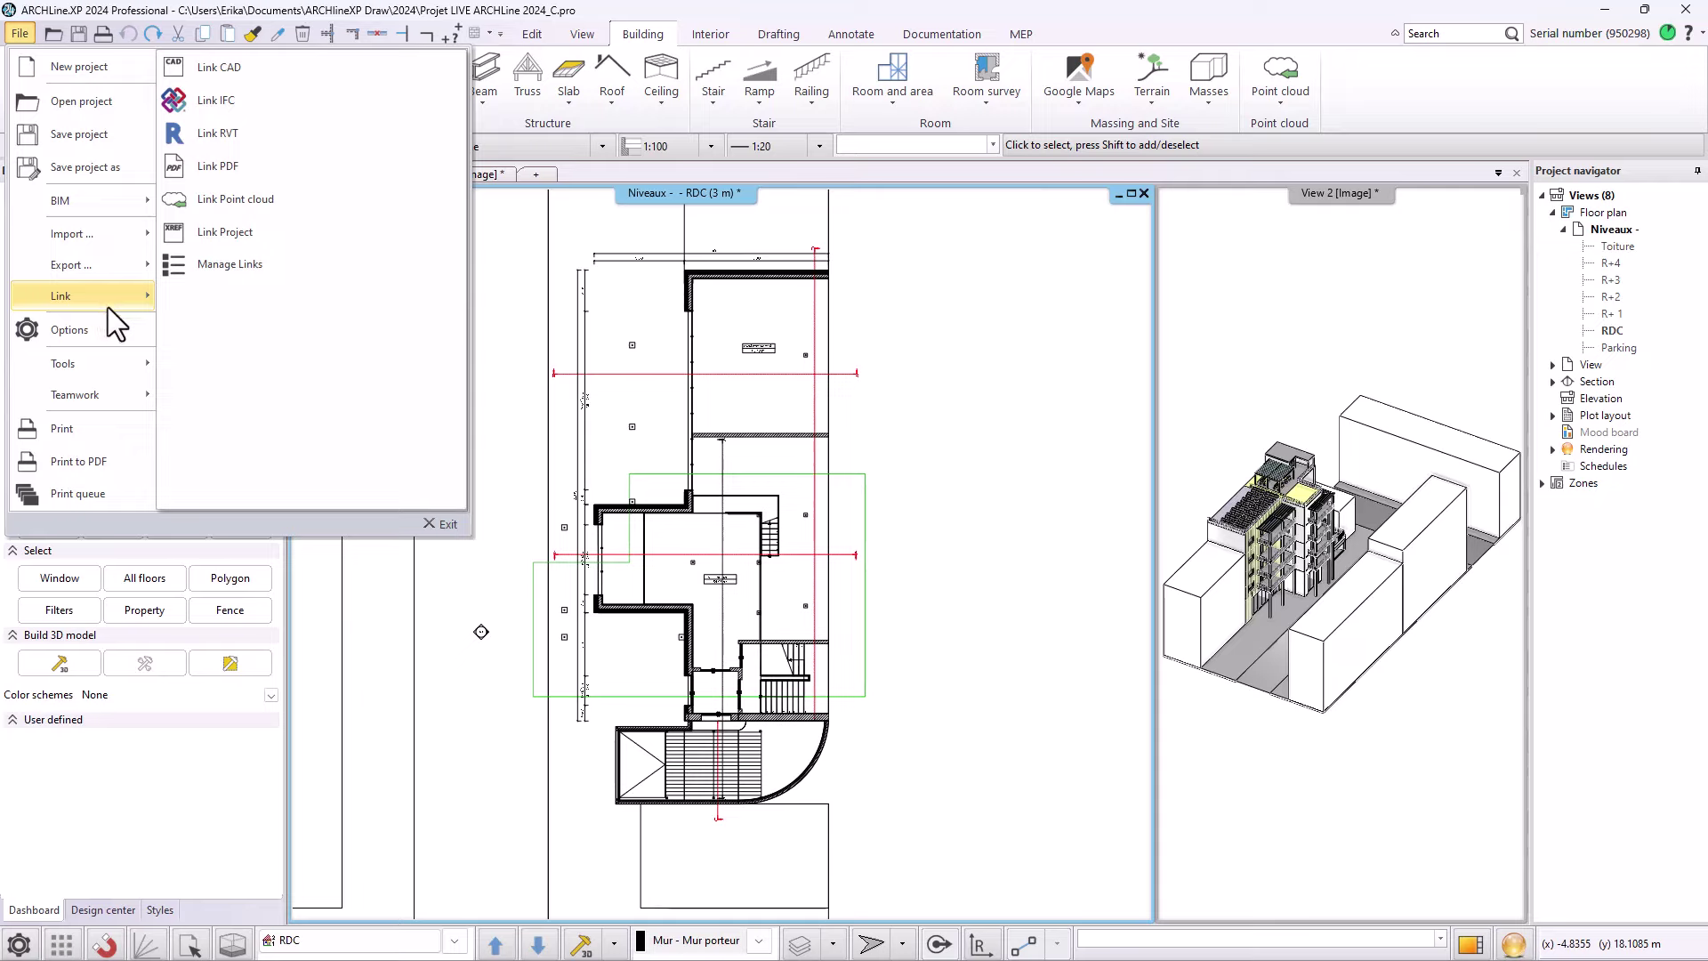
click(889, 369)
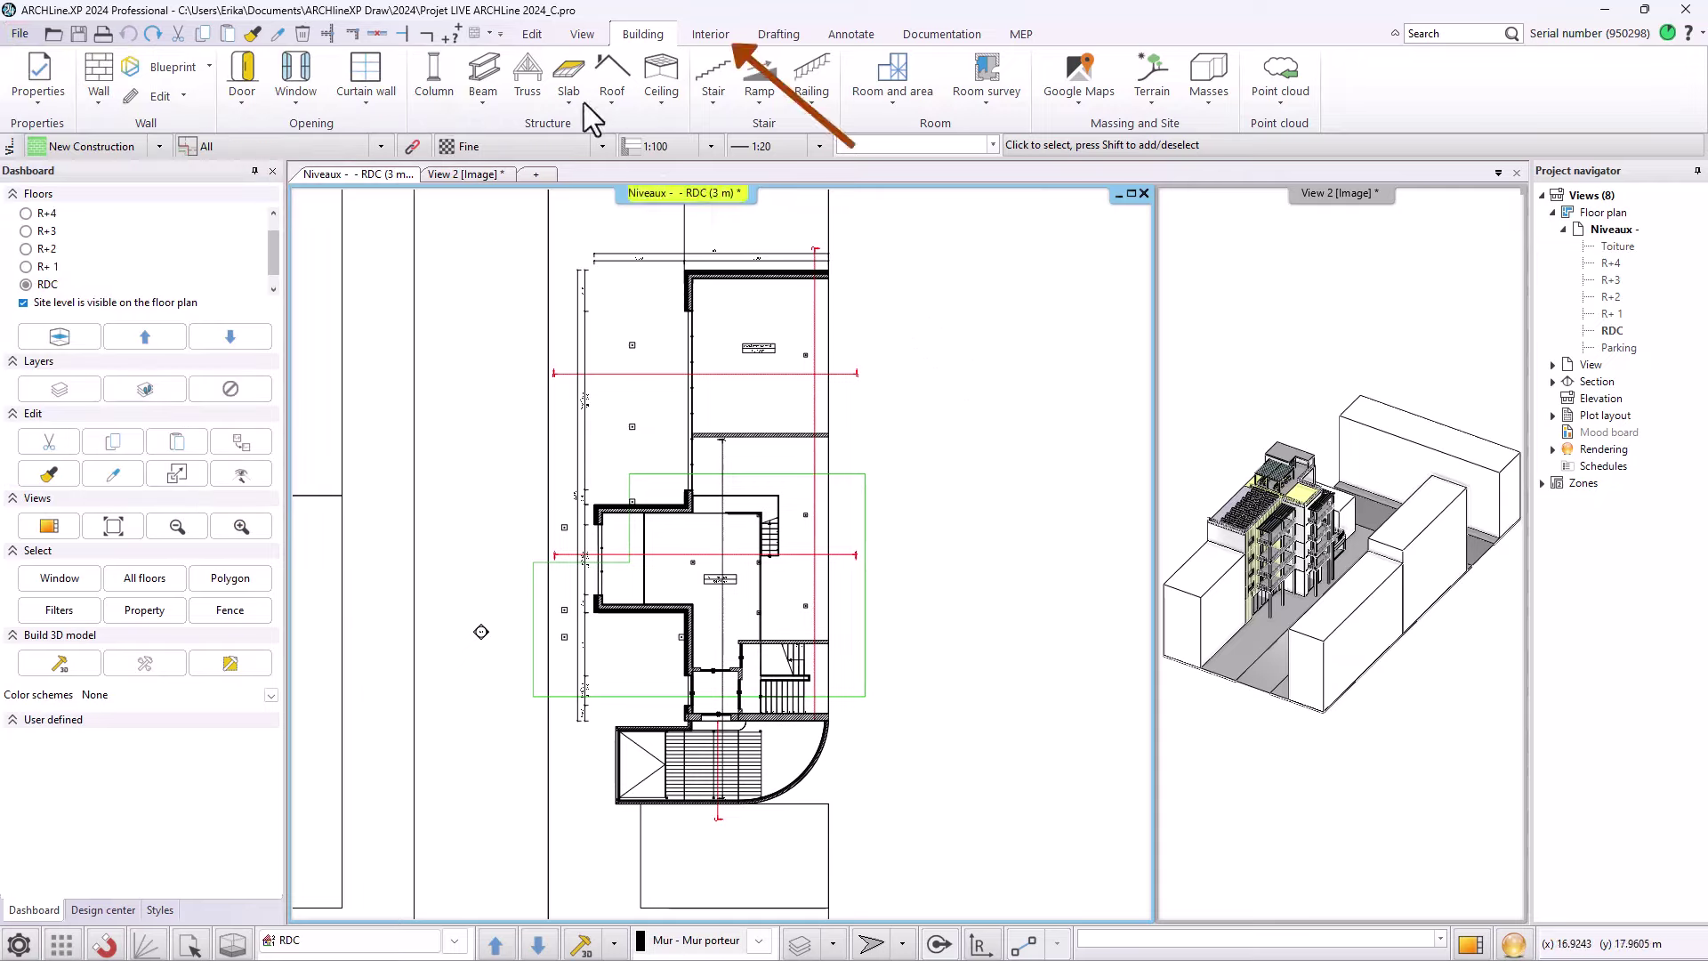
click(529, 34)
click(574, 35)
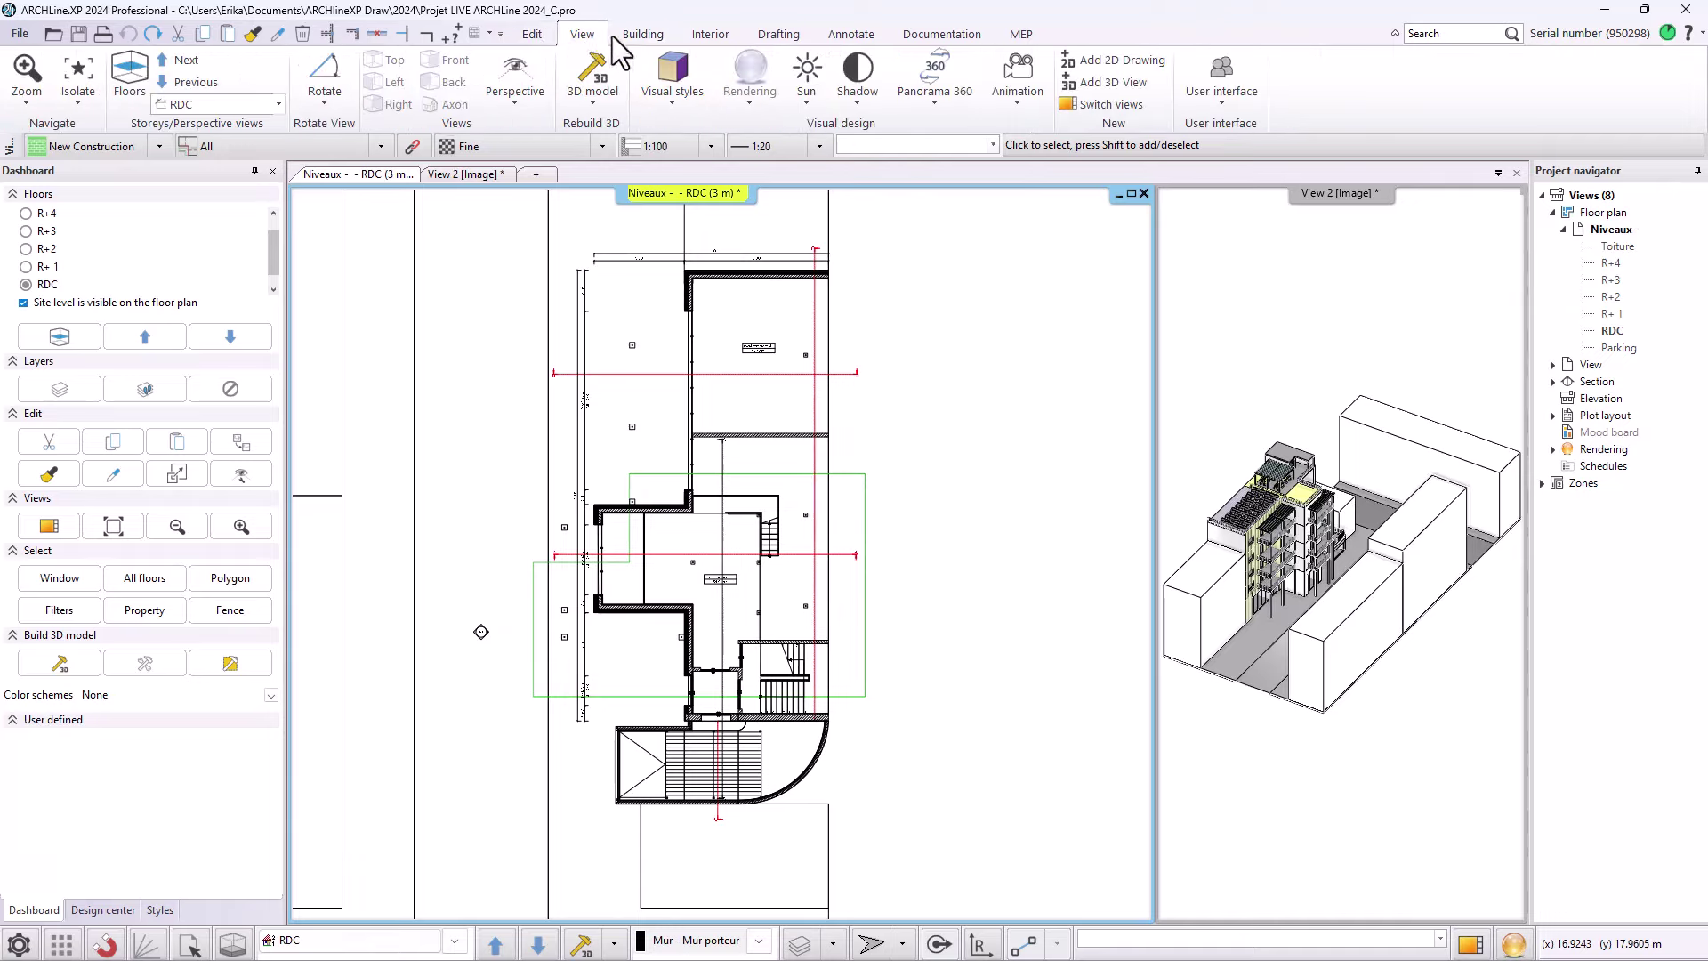
click(640, 35)
click(710, 34)
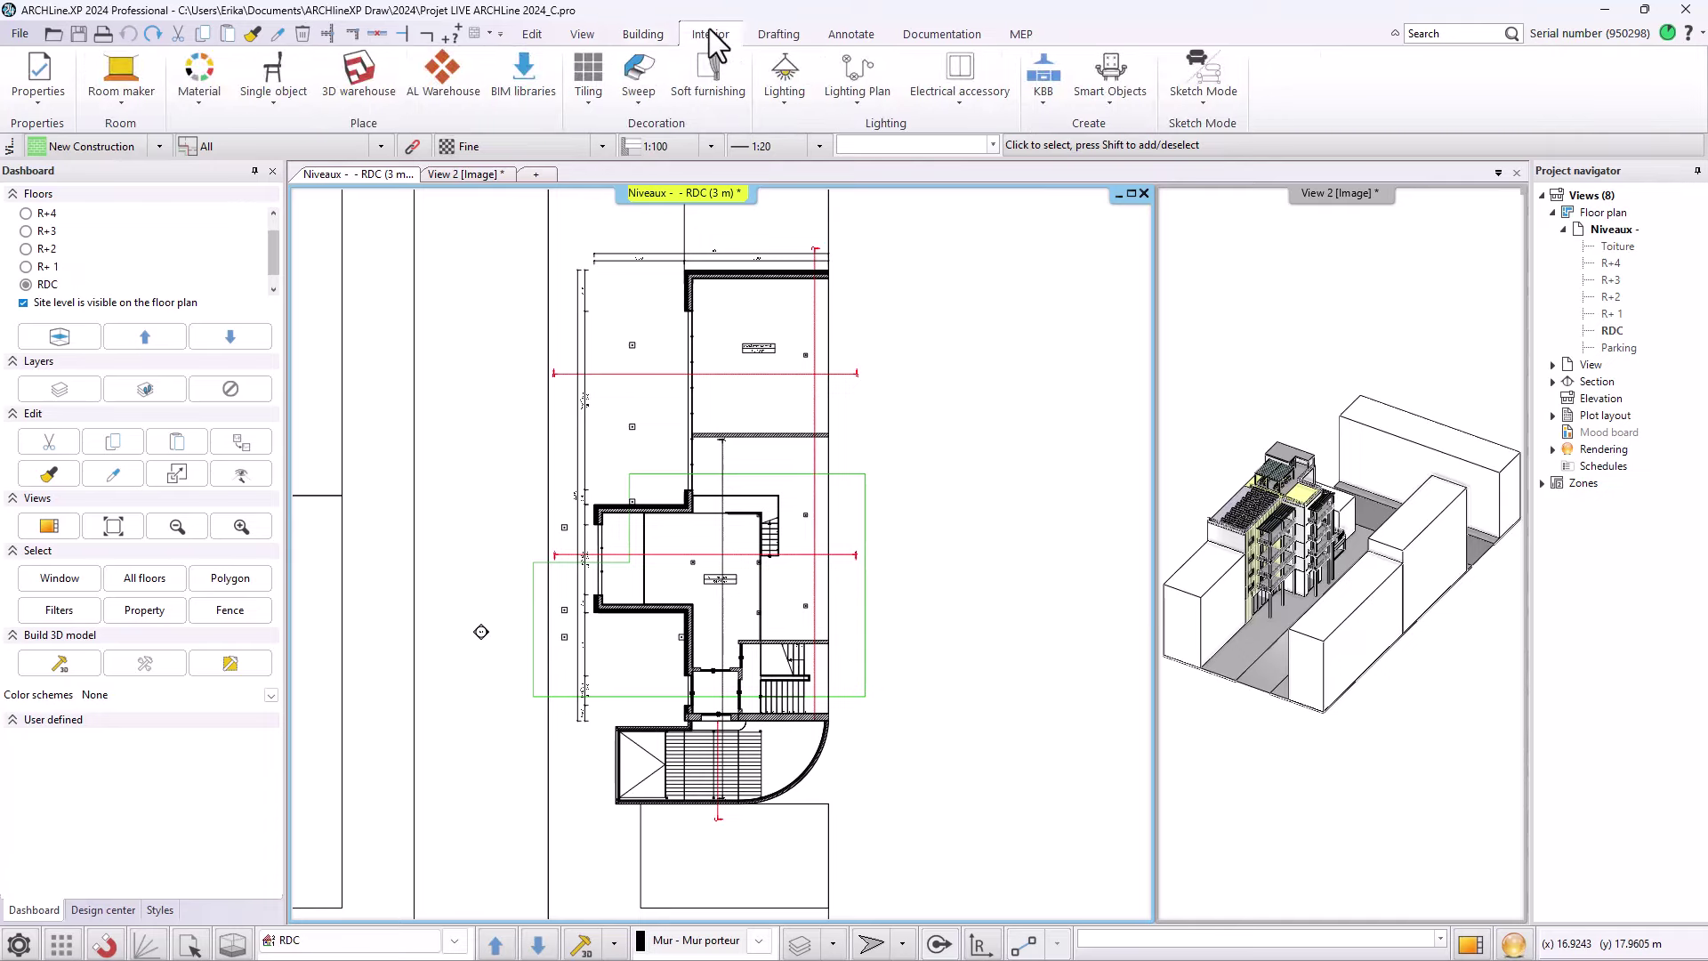
click(779, 33)
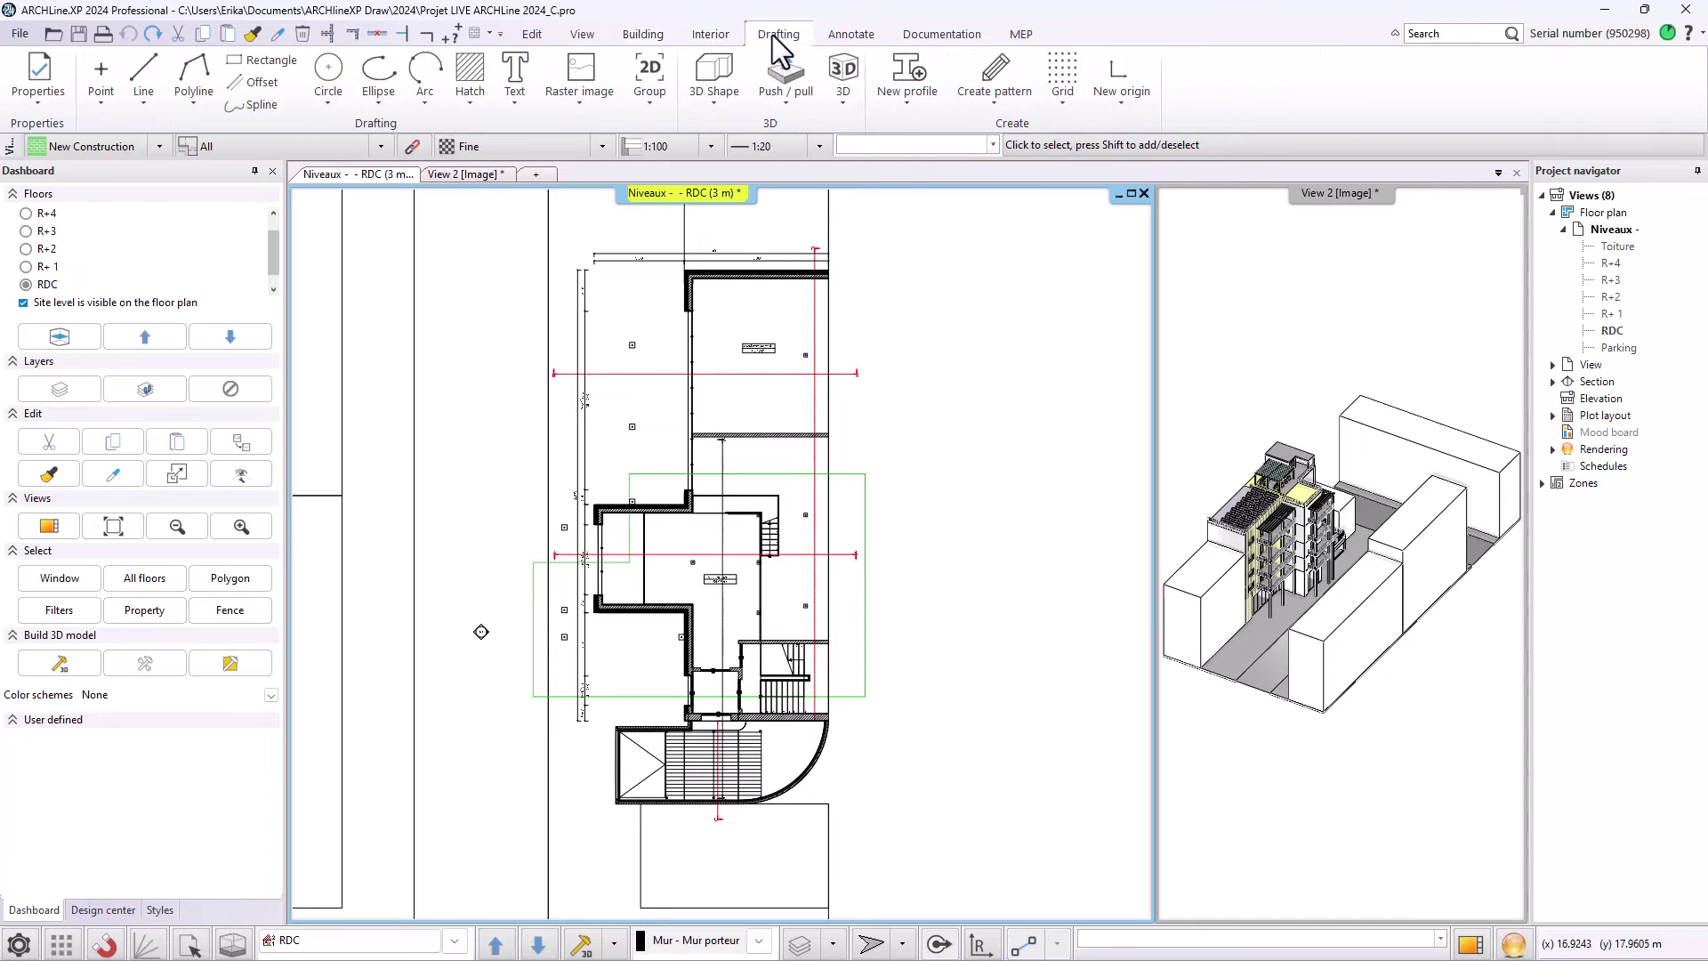
click(834, 36)
click(644, 36)
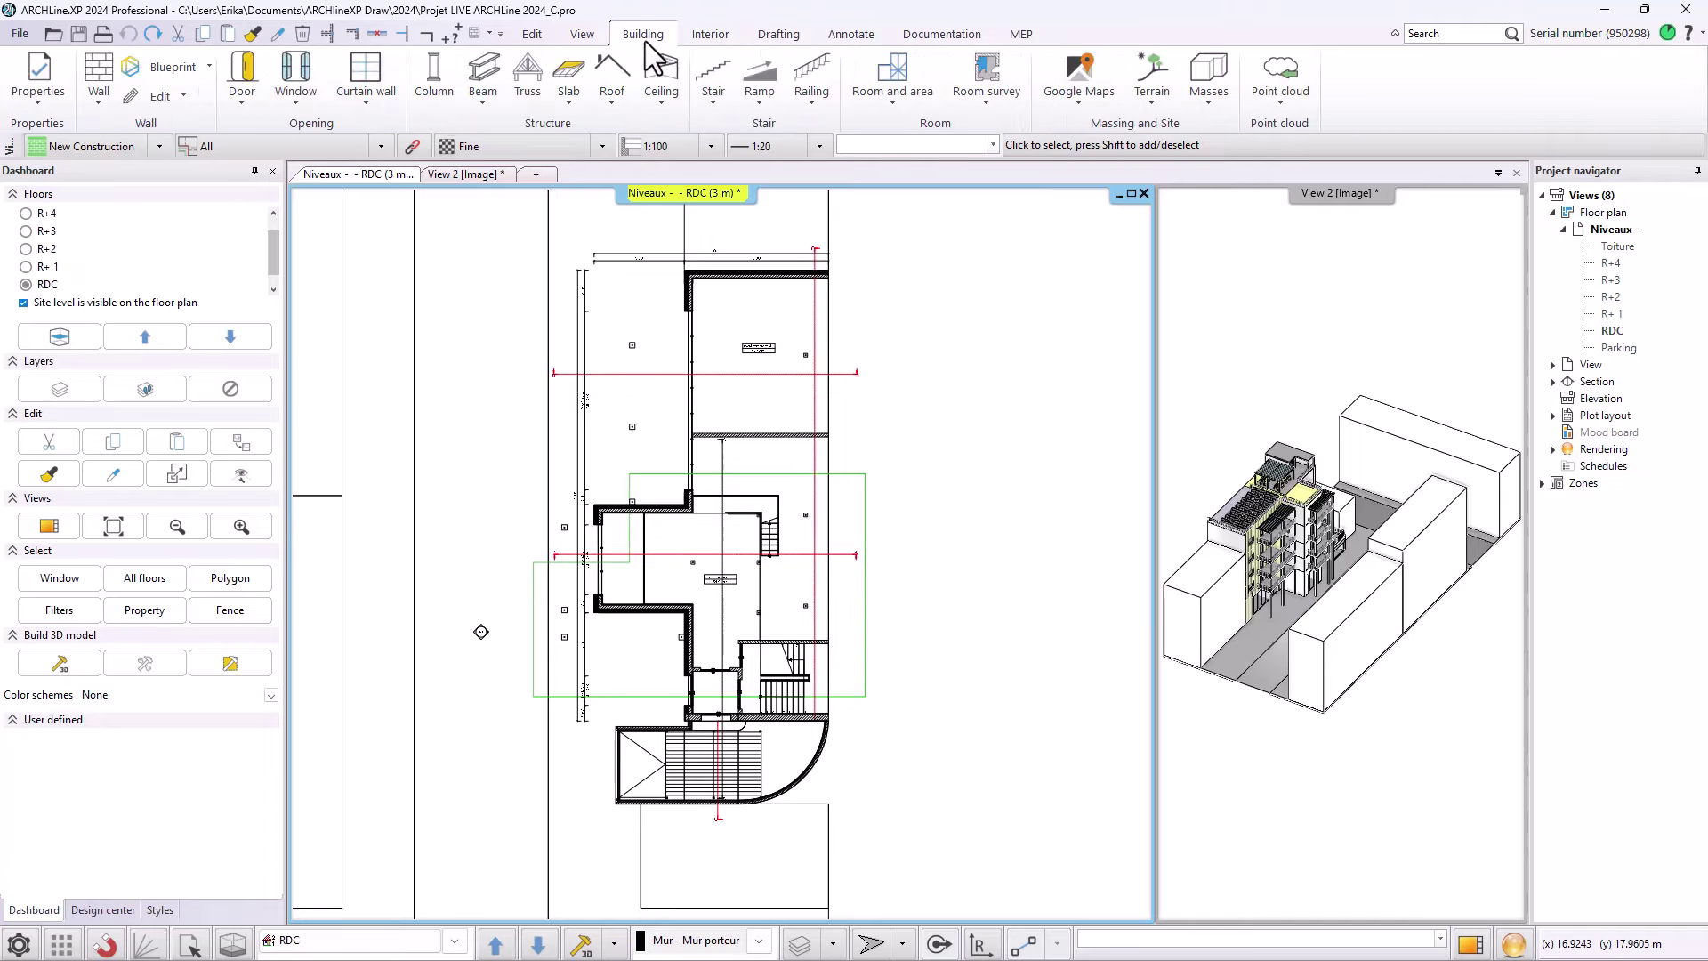
click(242, 101)
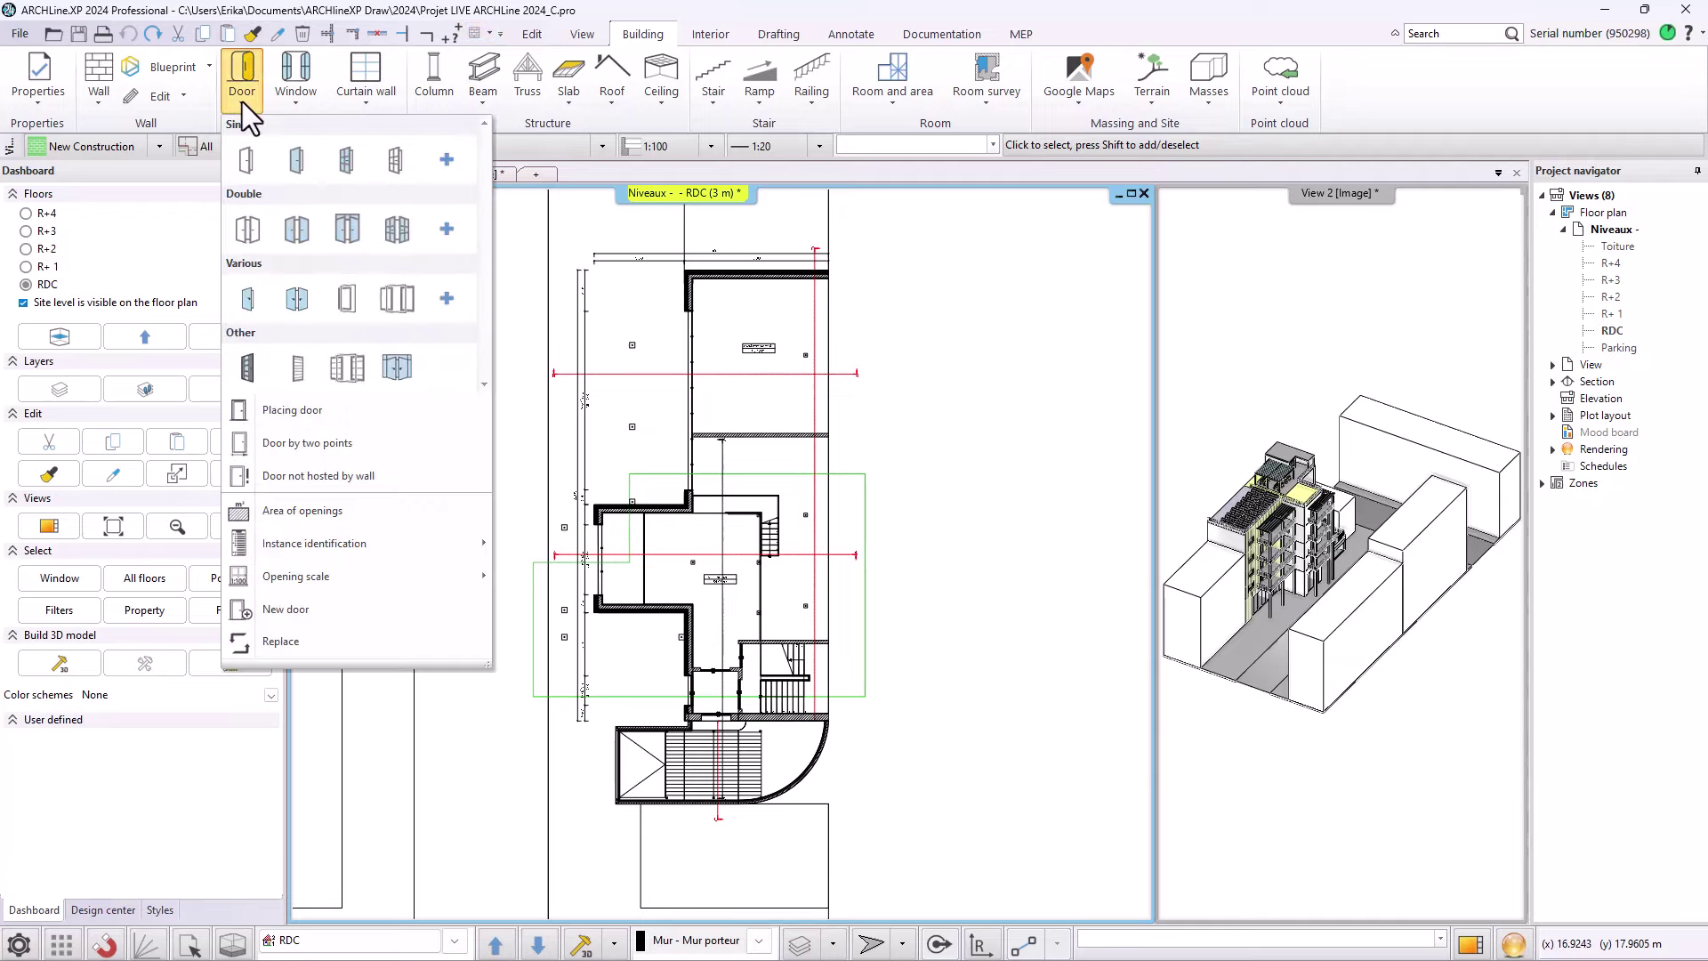
mouse_move(360, 550)
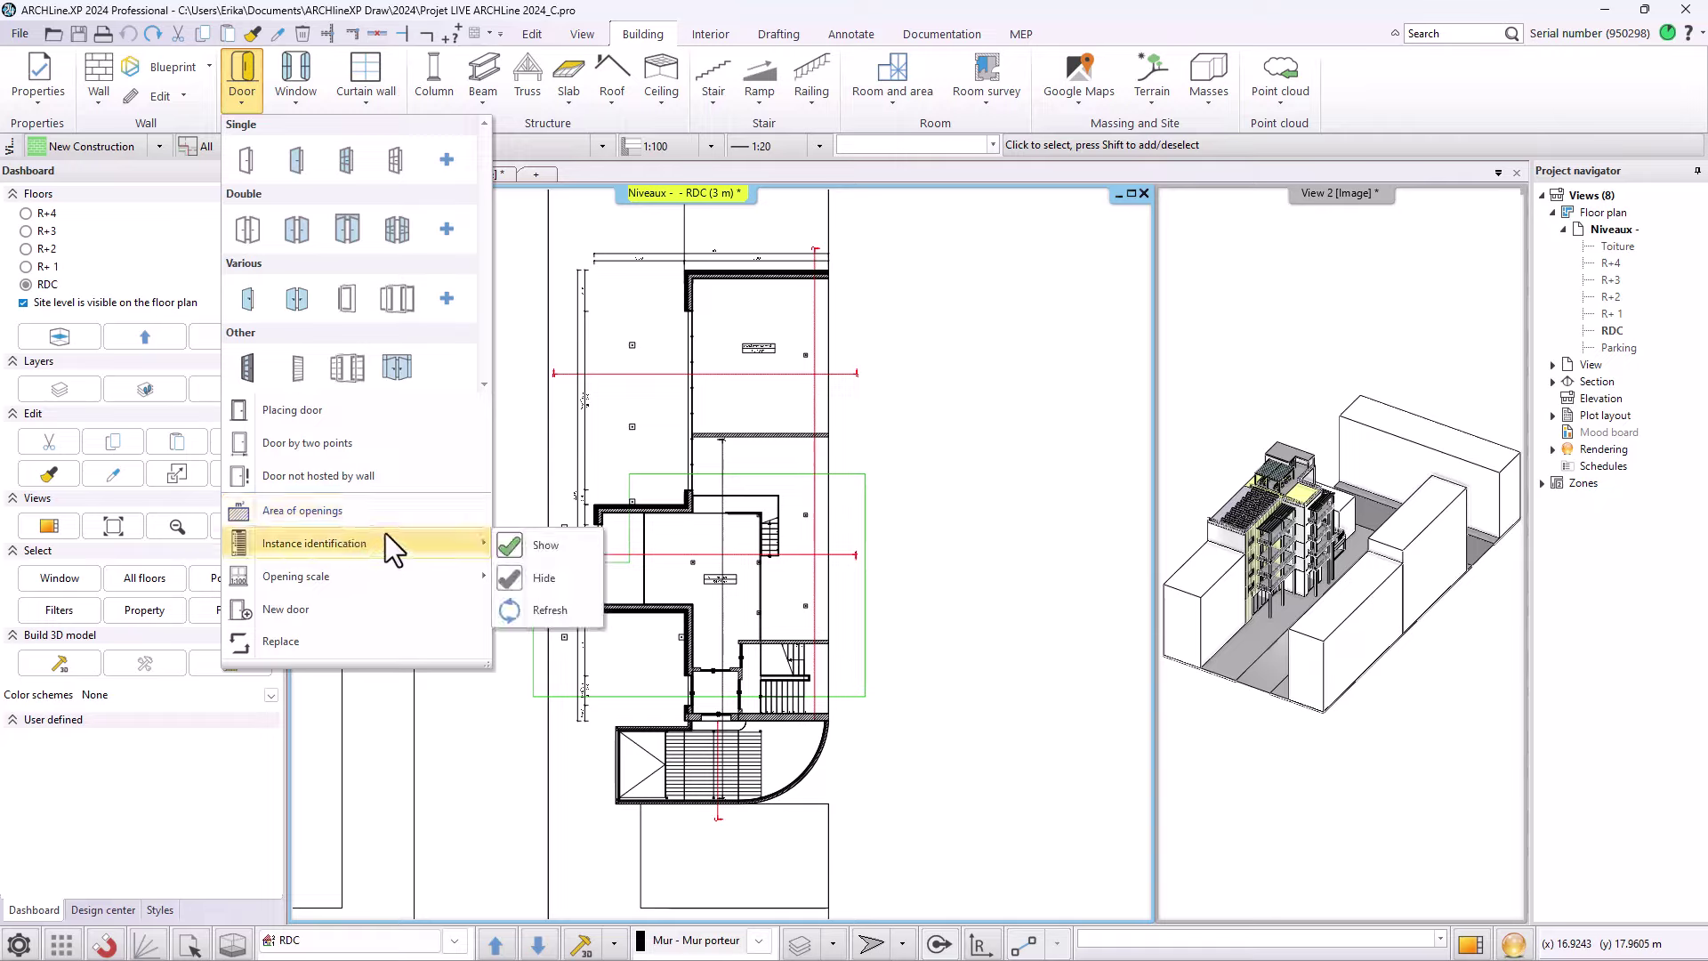
click(89, 103)
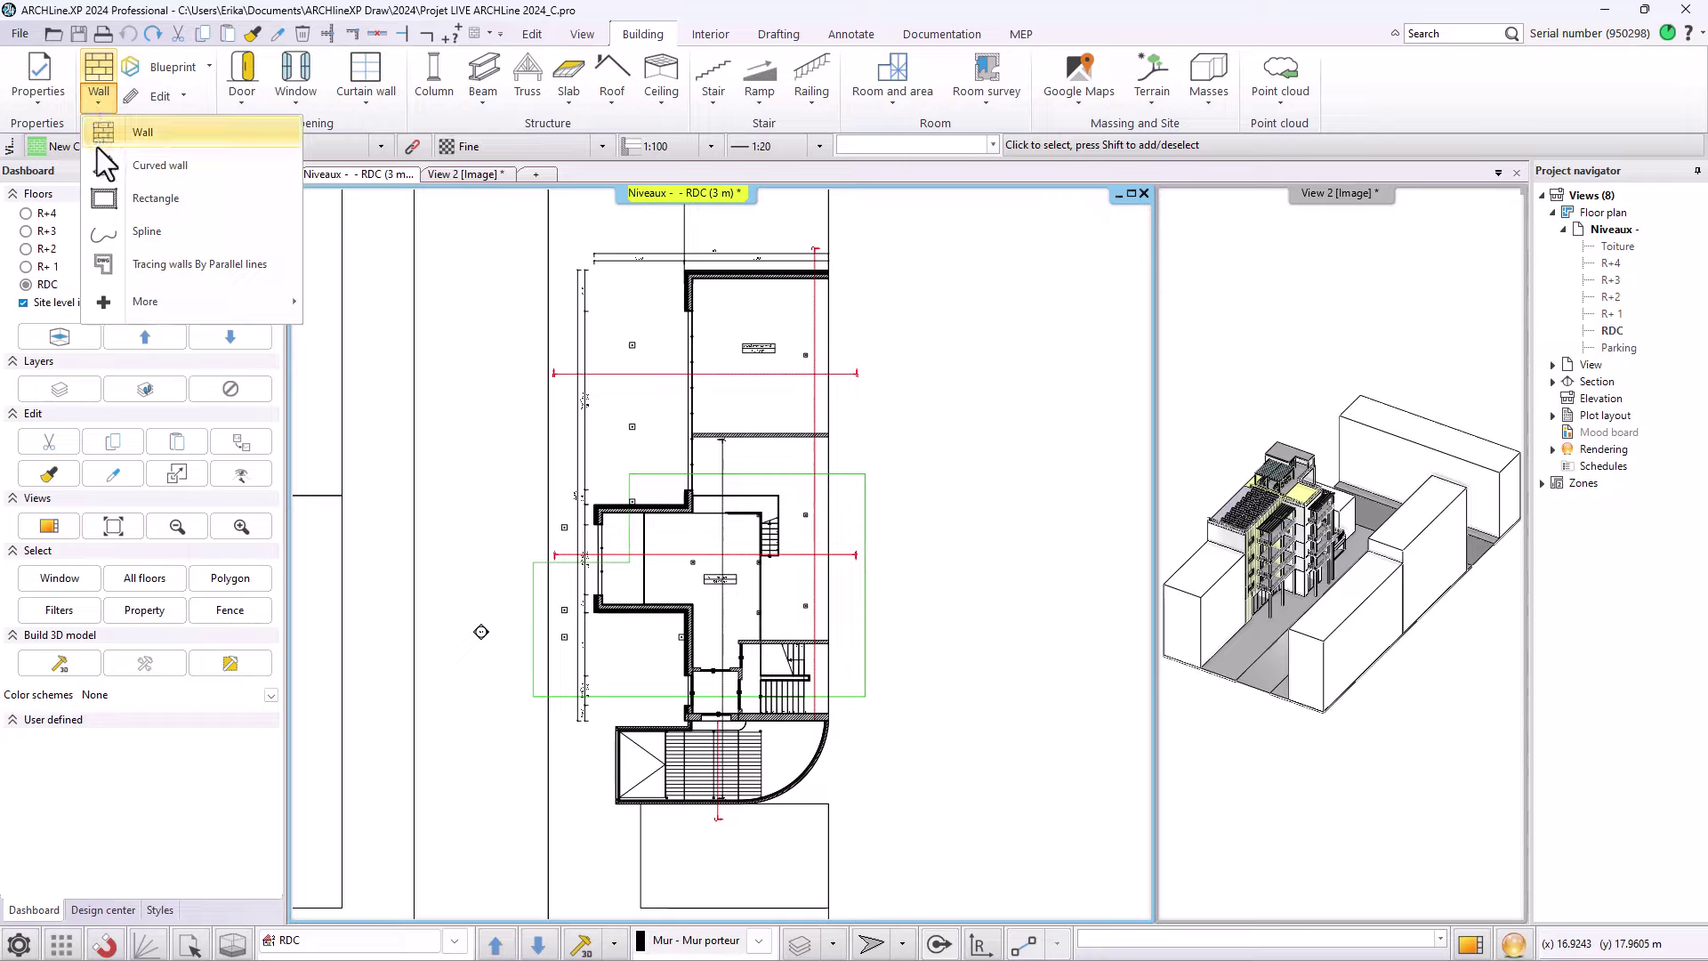
- Collapse the ribbon, try the drop-down Building and Slab options, then pin Building expanded
mouse_move(155, 311)
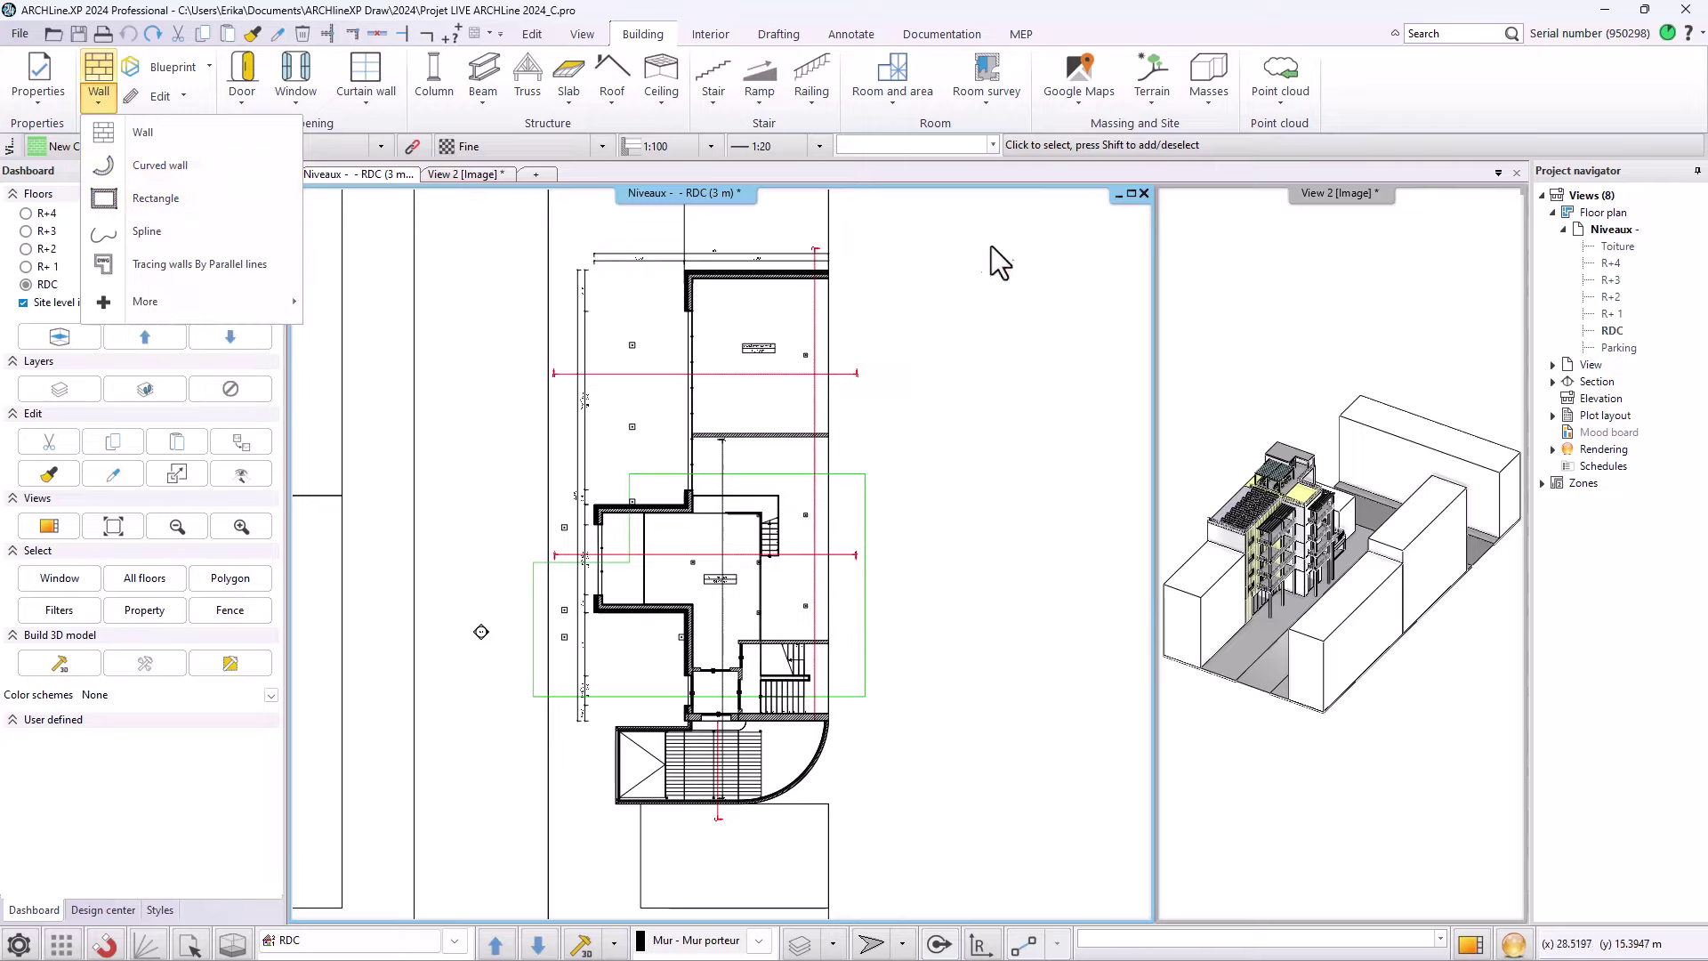
click(1395, 33)
click(1395, 33)
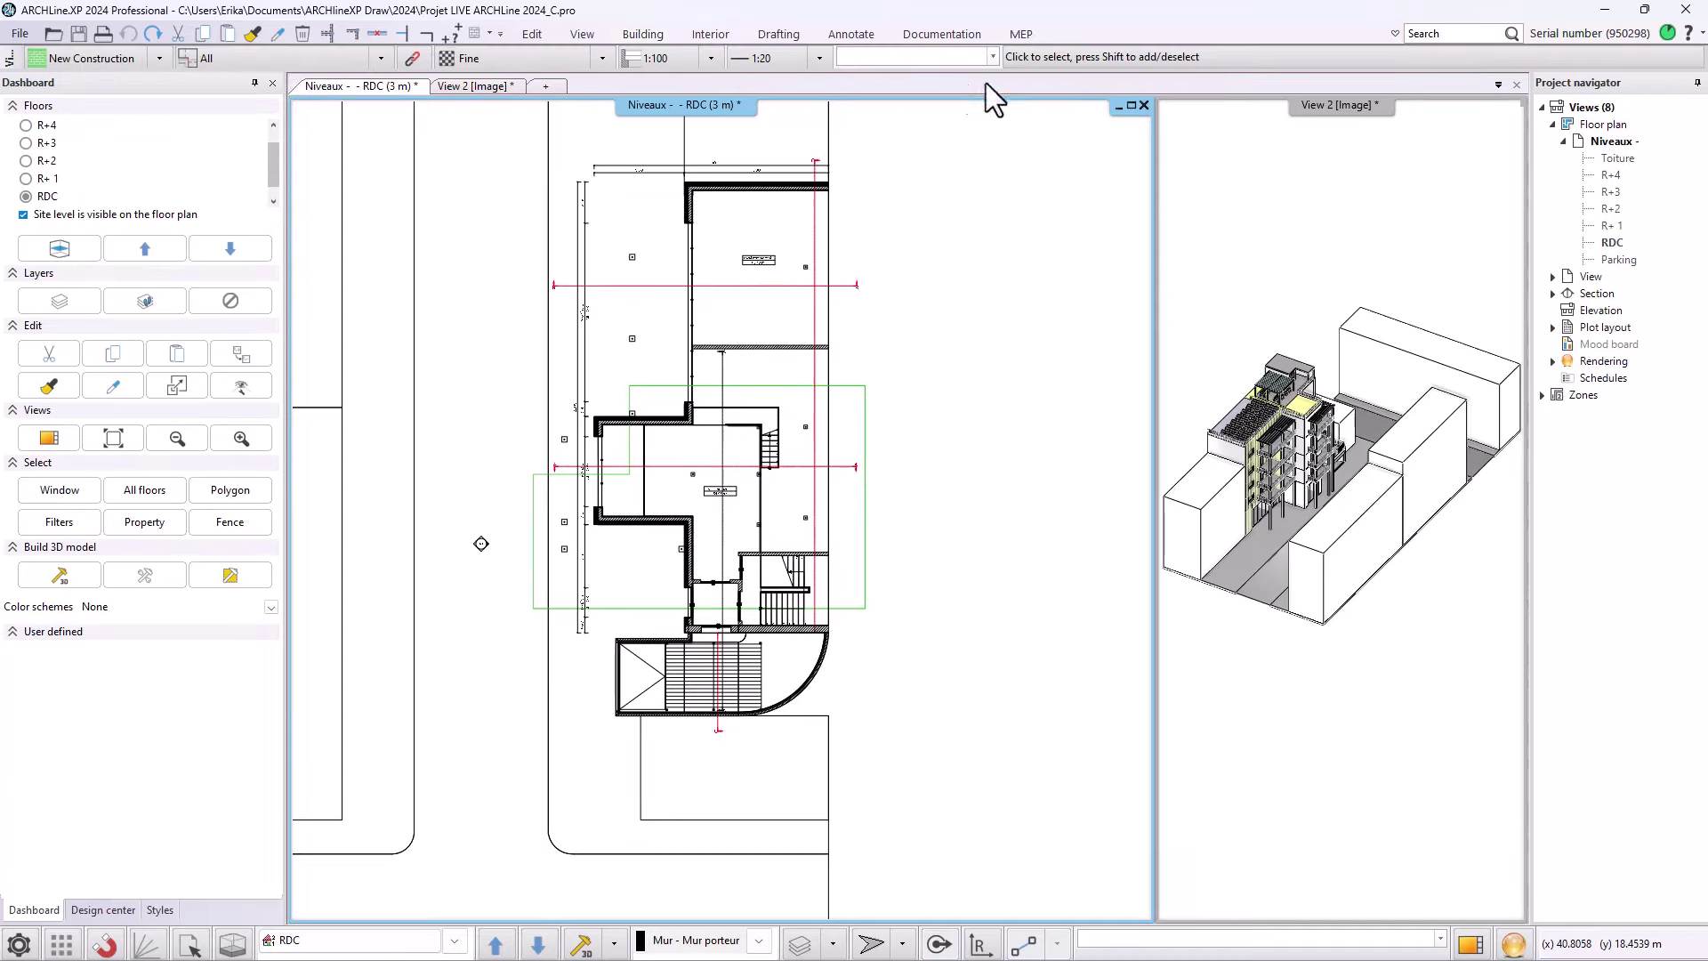
click(640, 33)
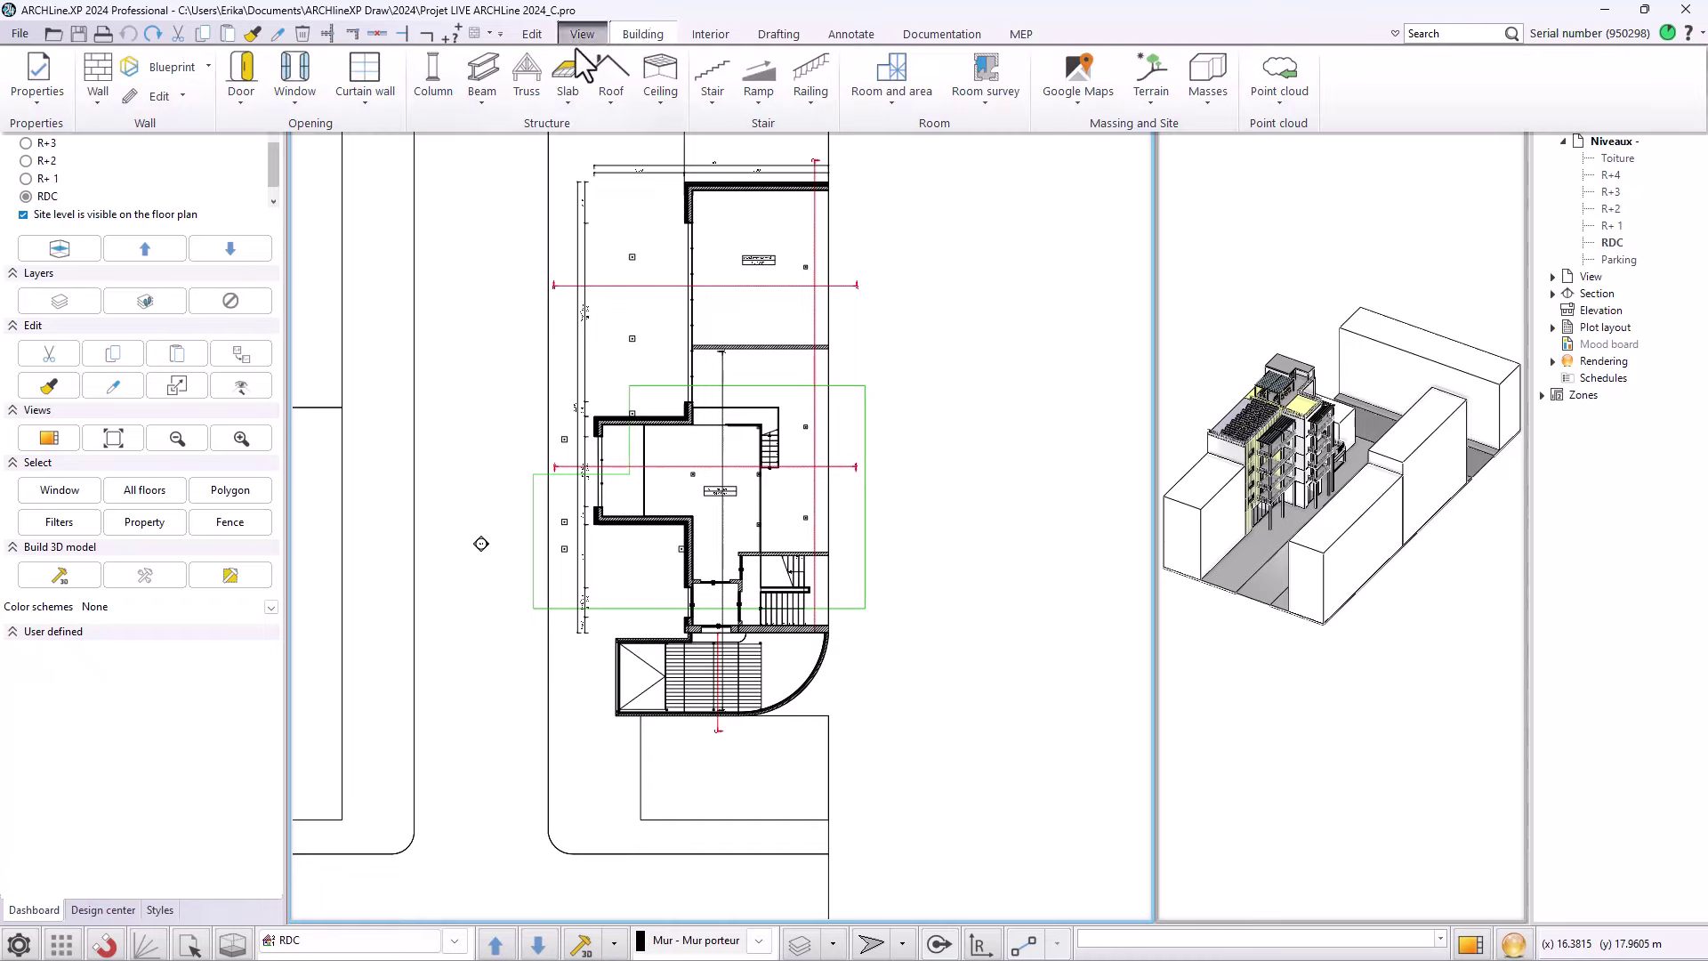
click(569, 101)
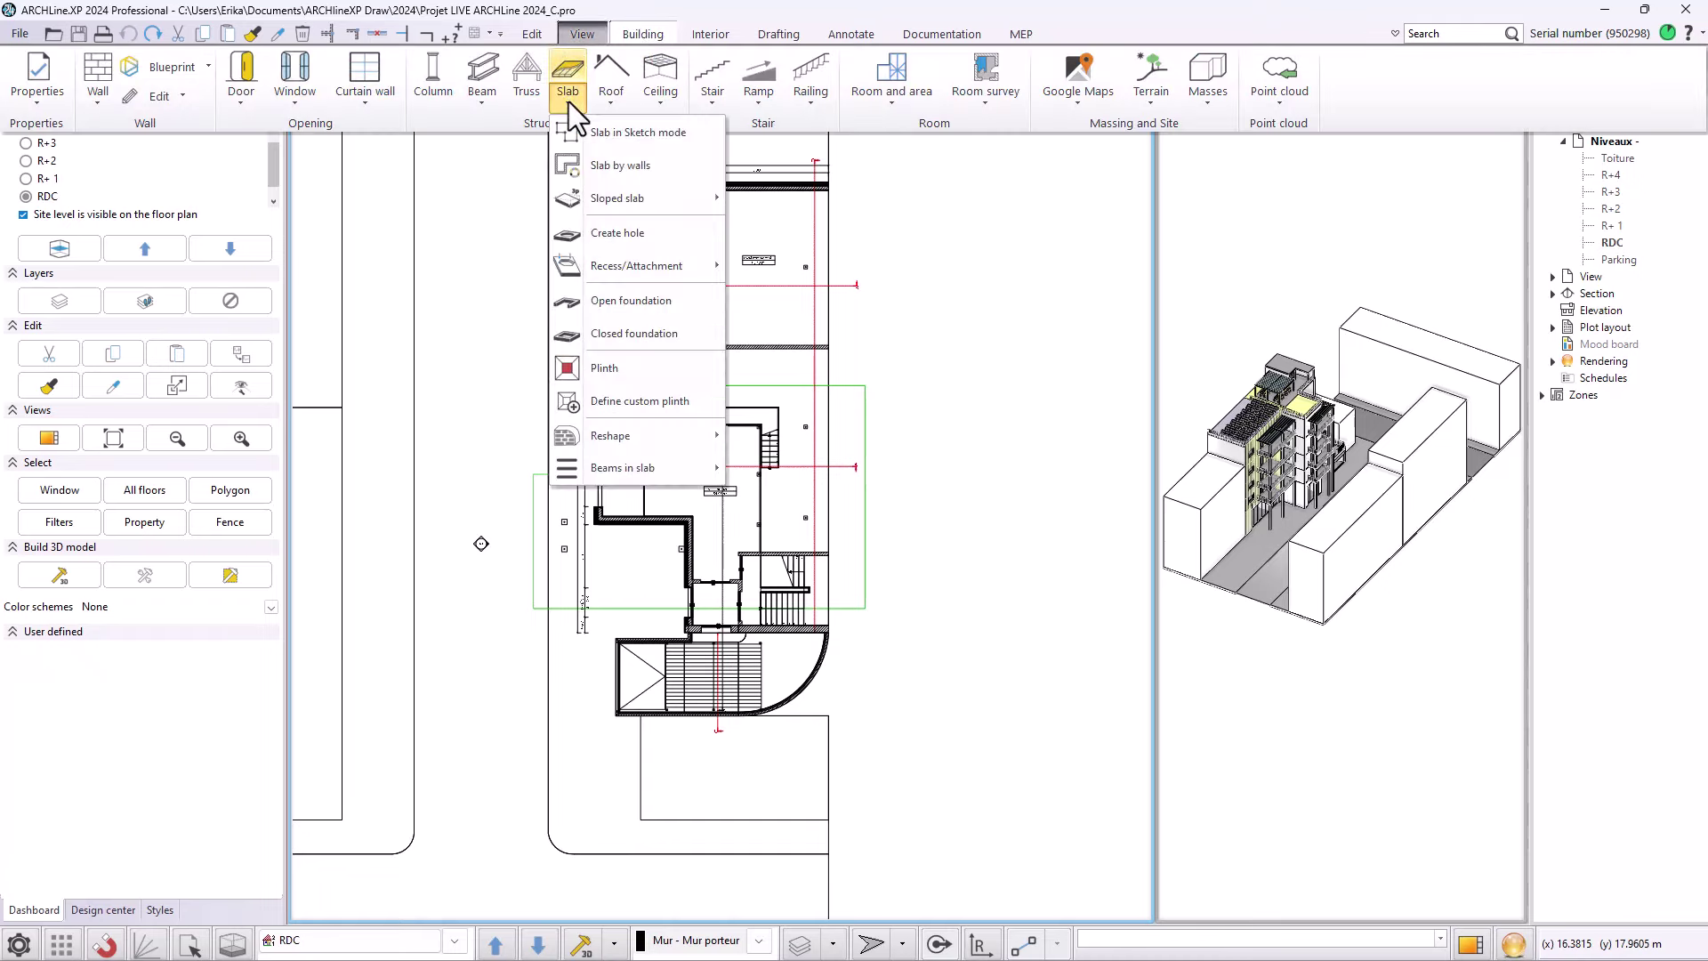
click(493, 200)
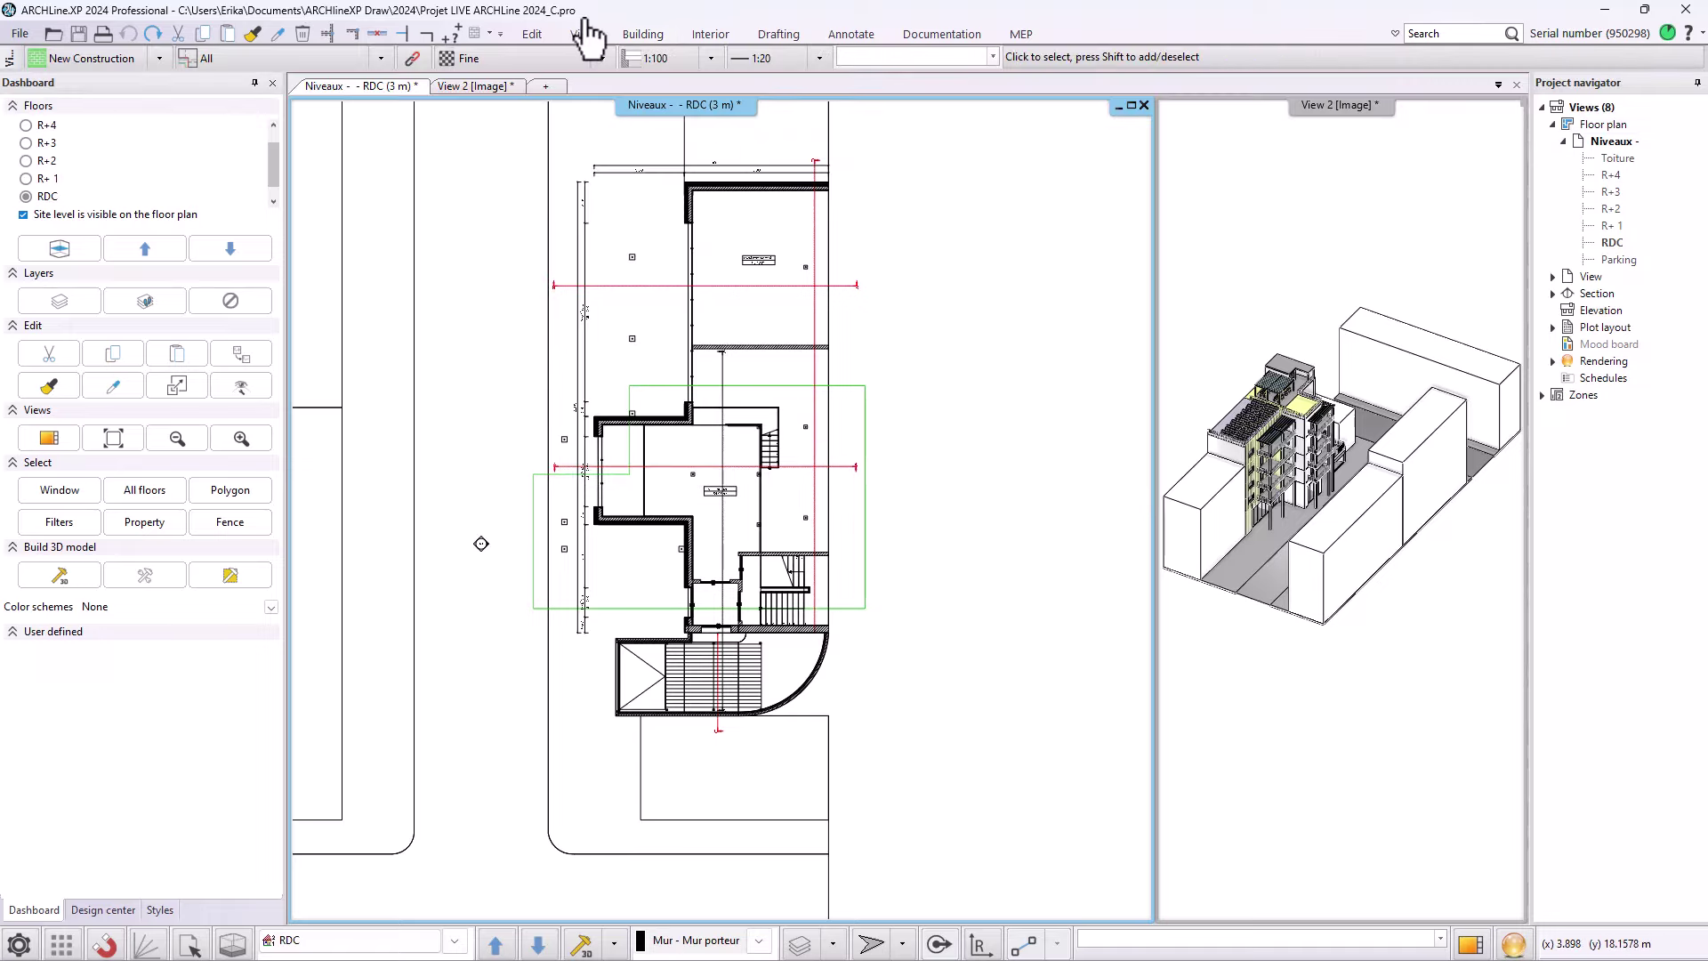
click(654, 36)
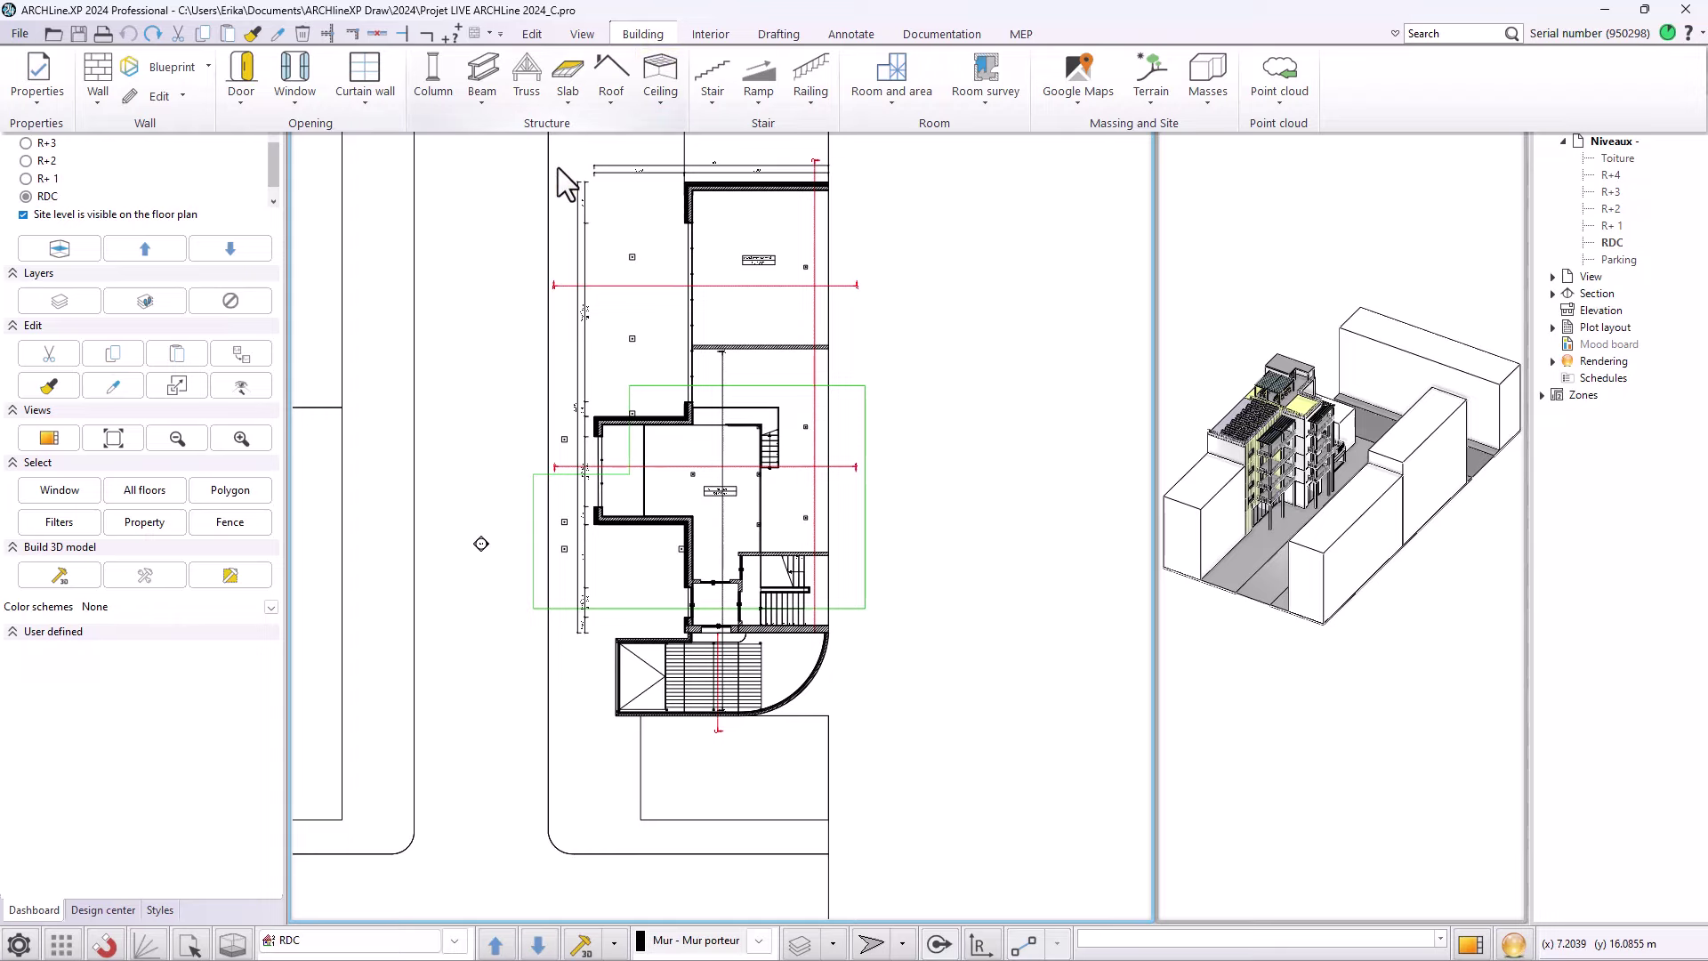
click(499, 225)
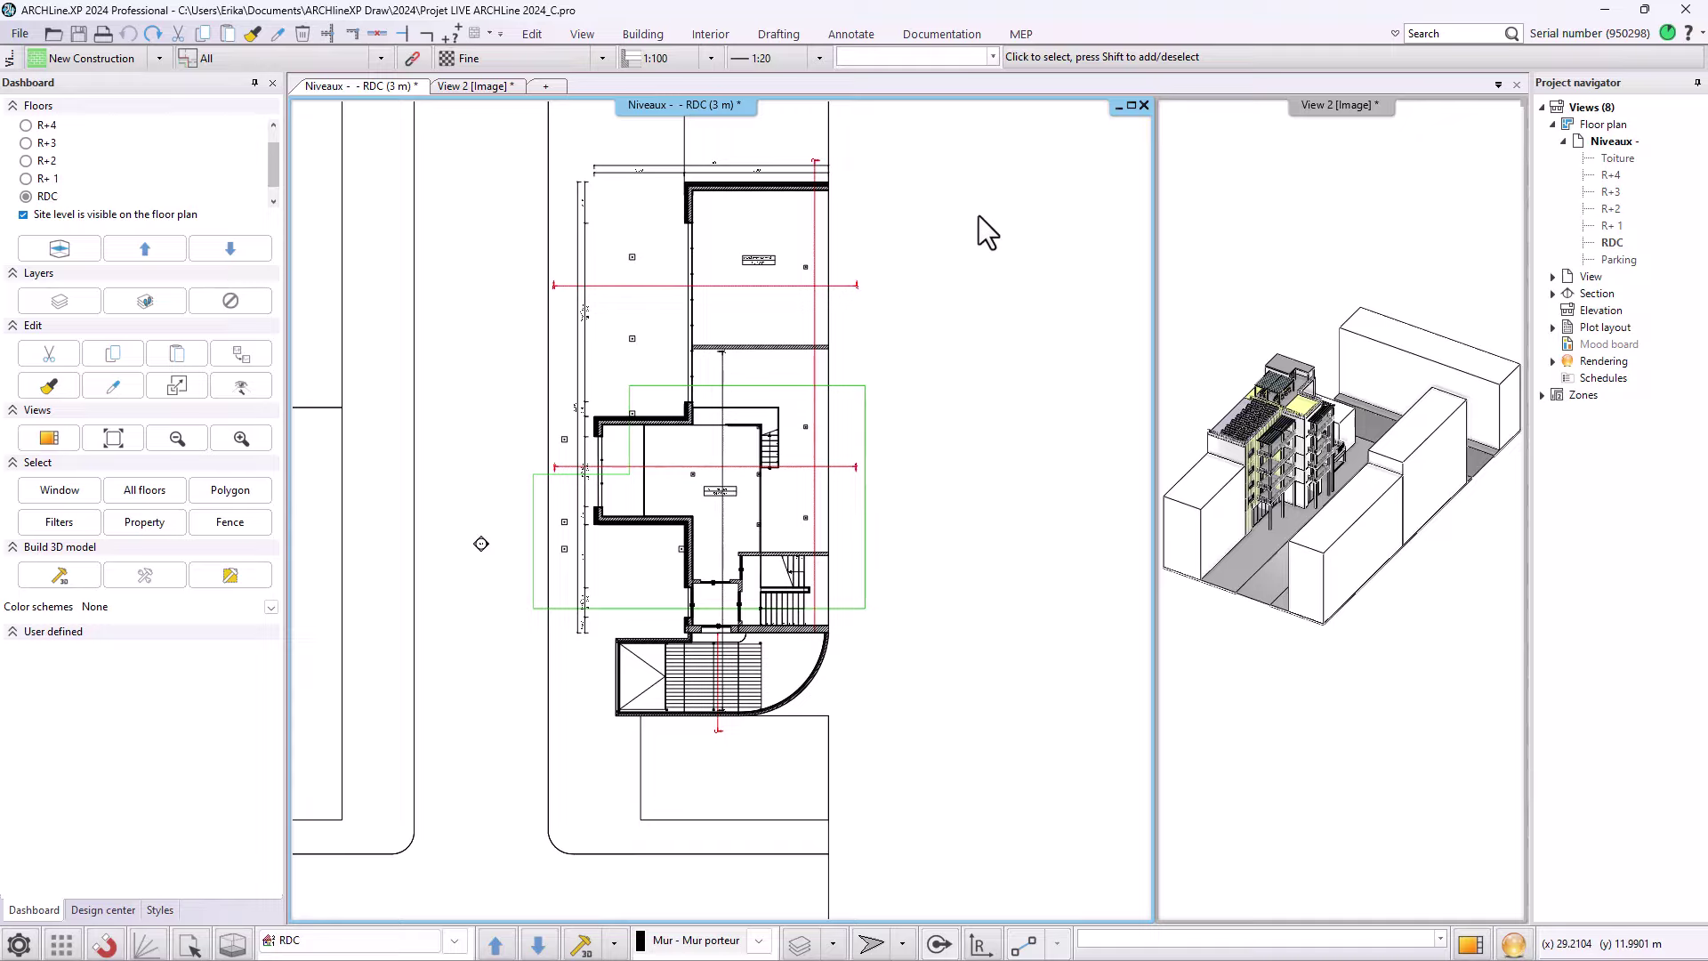
click(1394, 34)
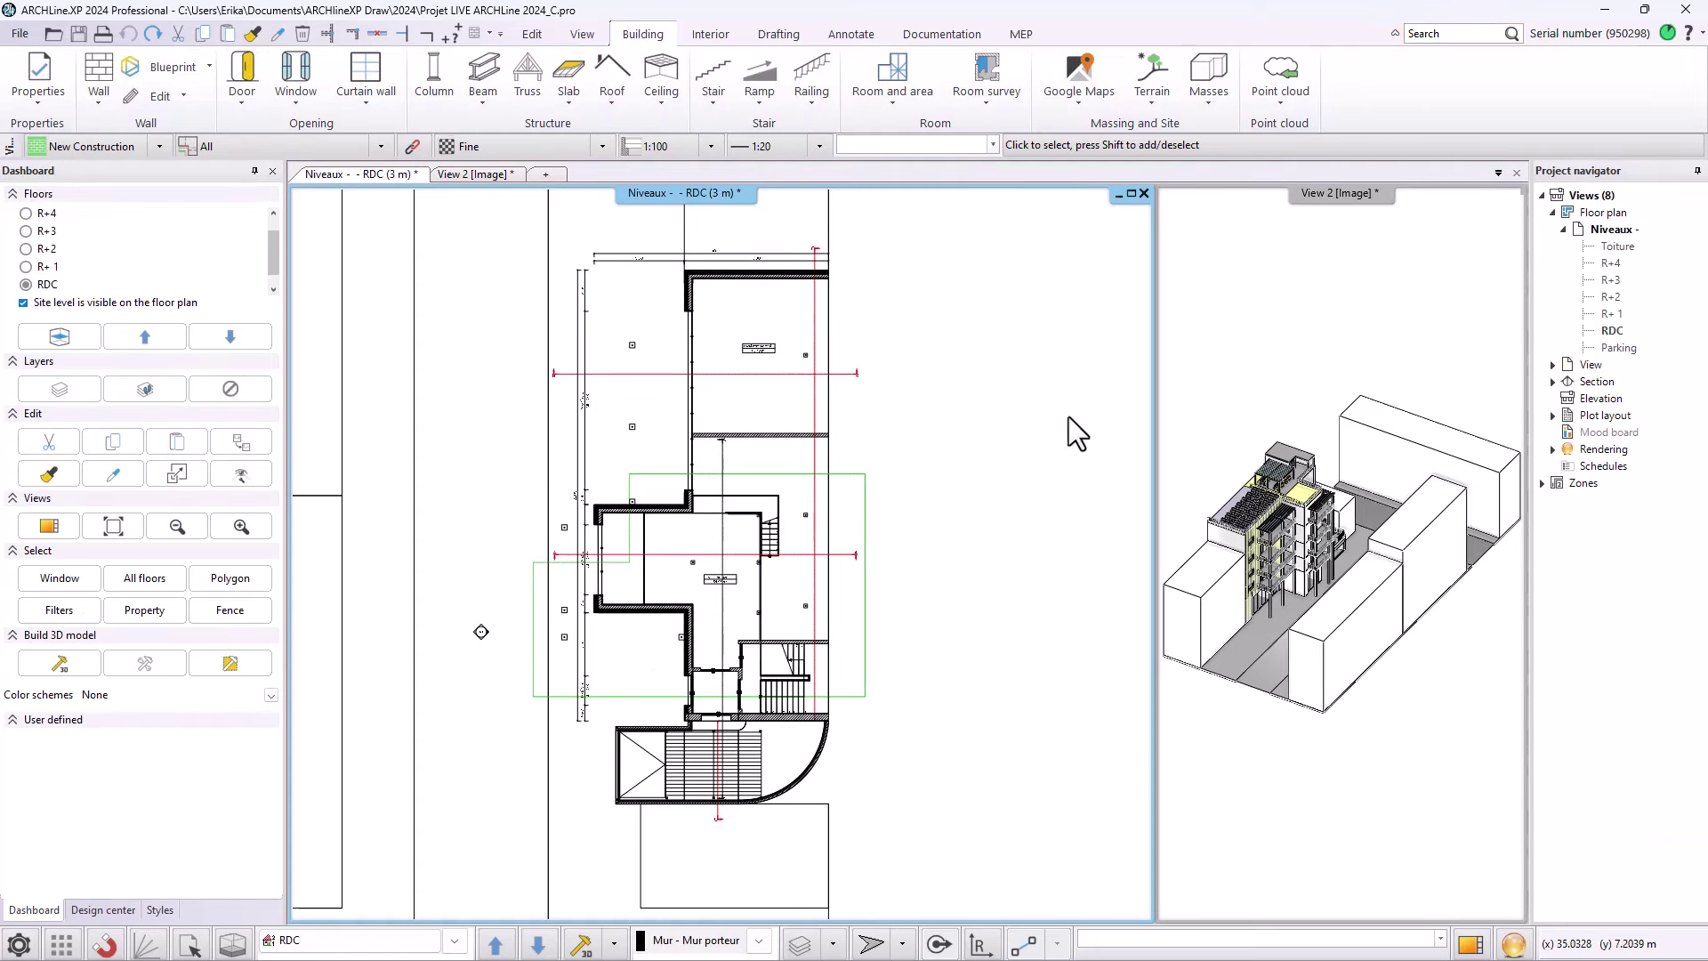
click(1439, 33)
text(Wall)
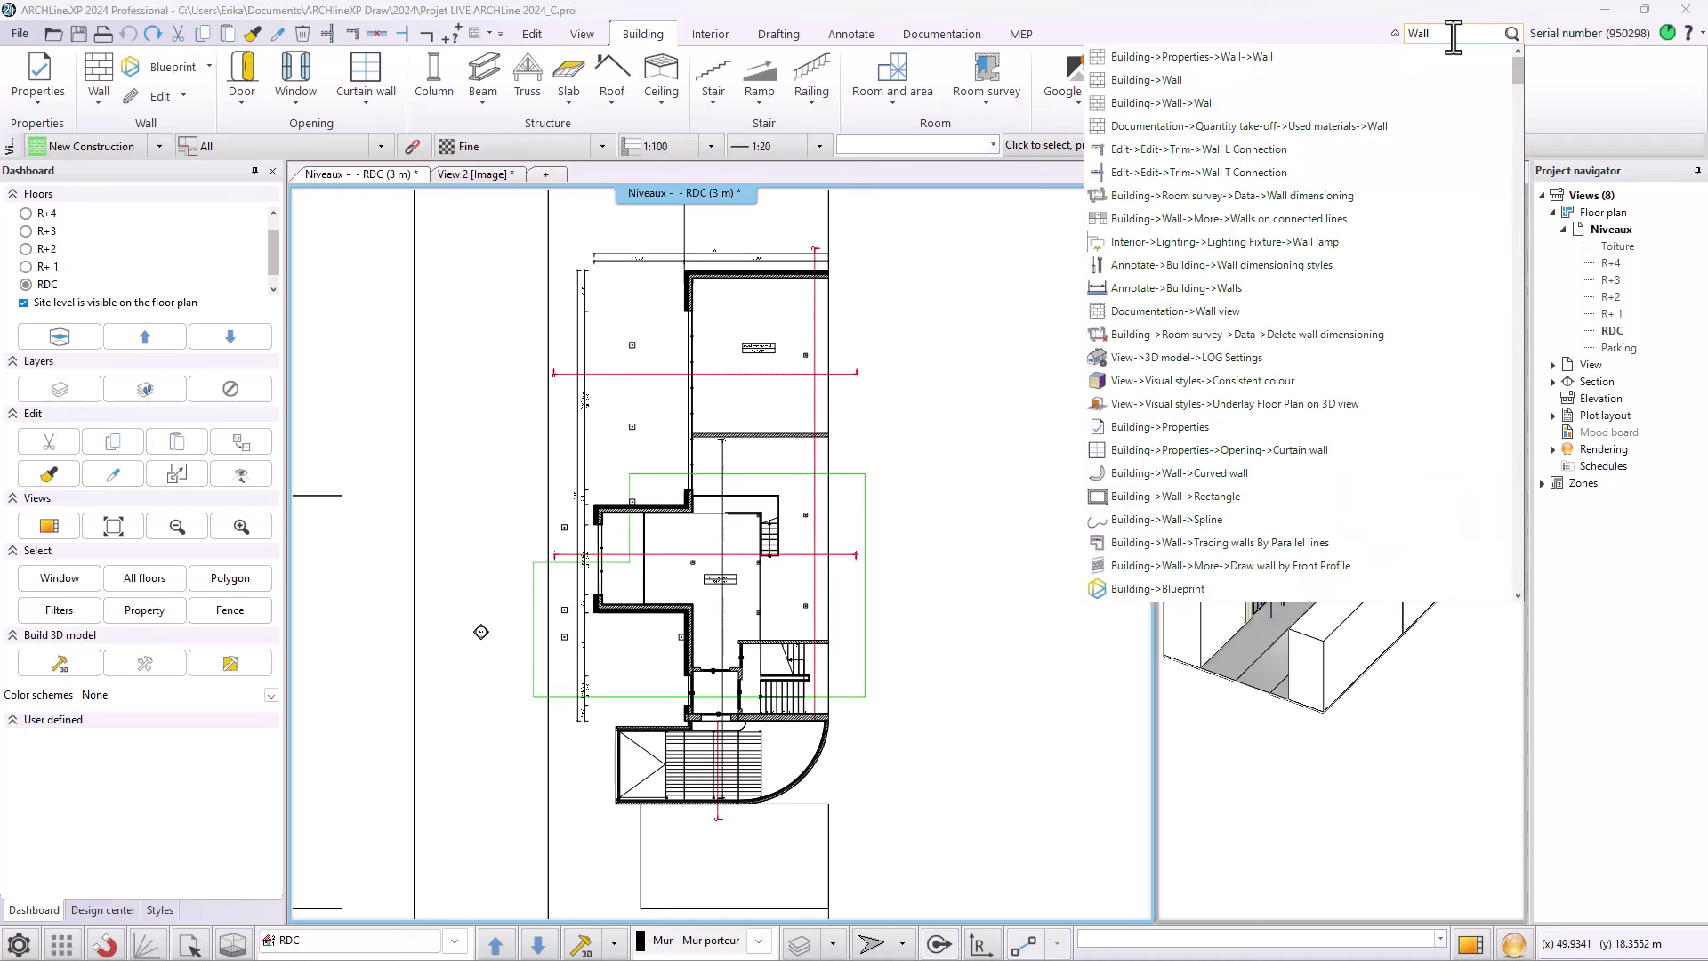
click(1174, 80)
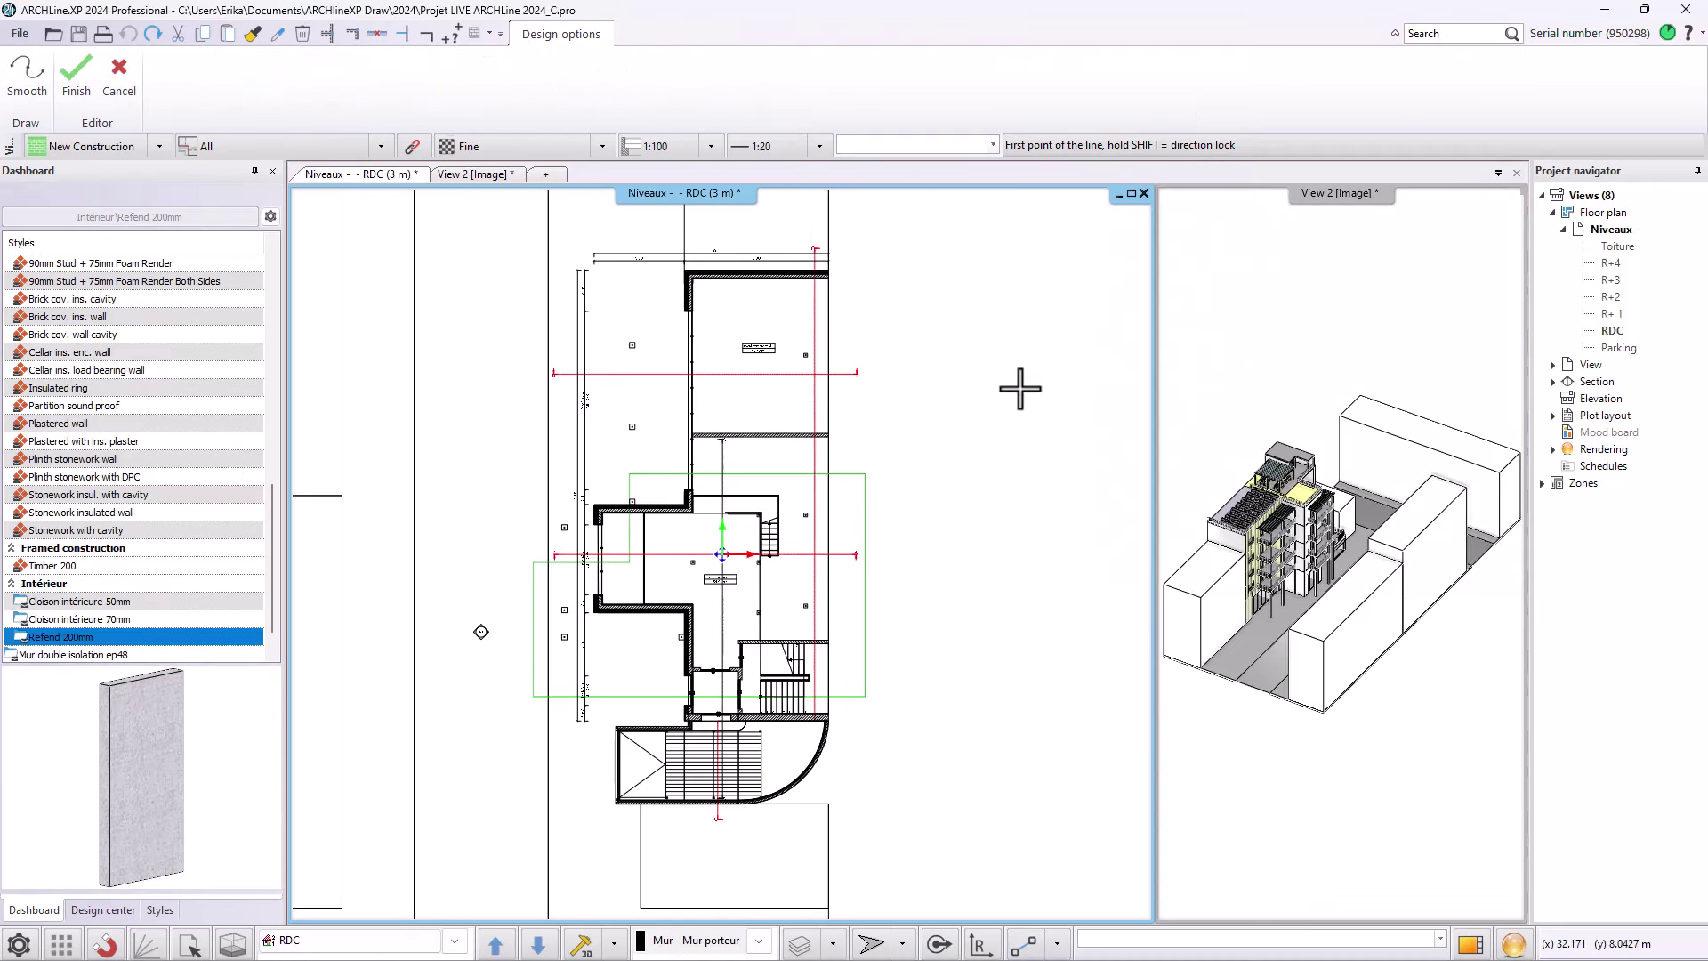
click(923, 402)
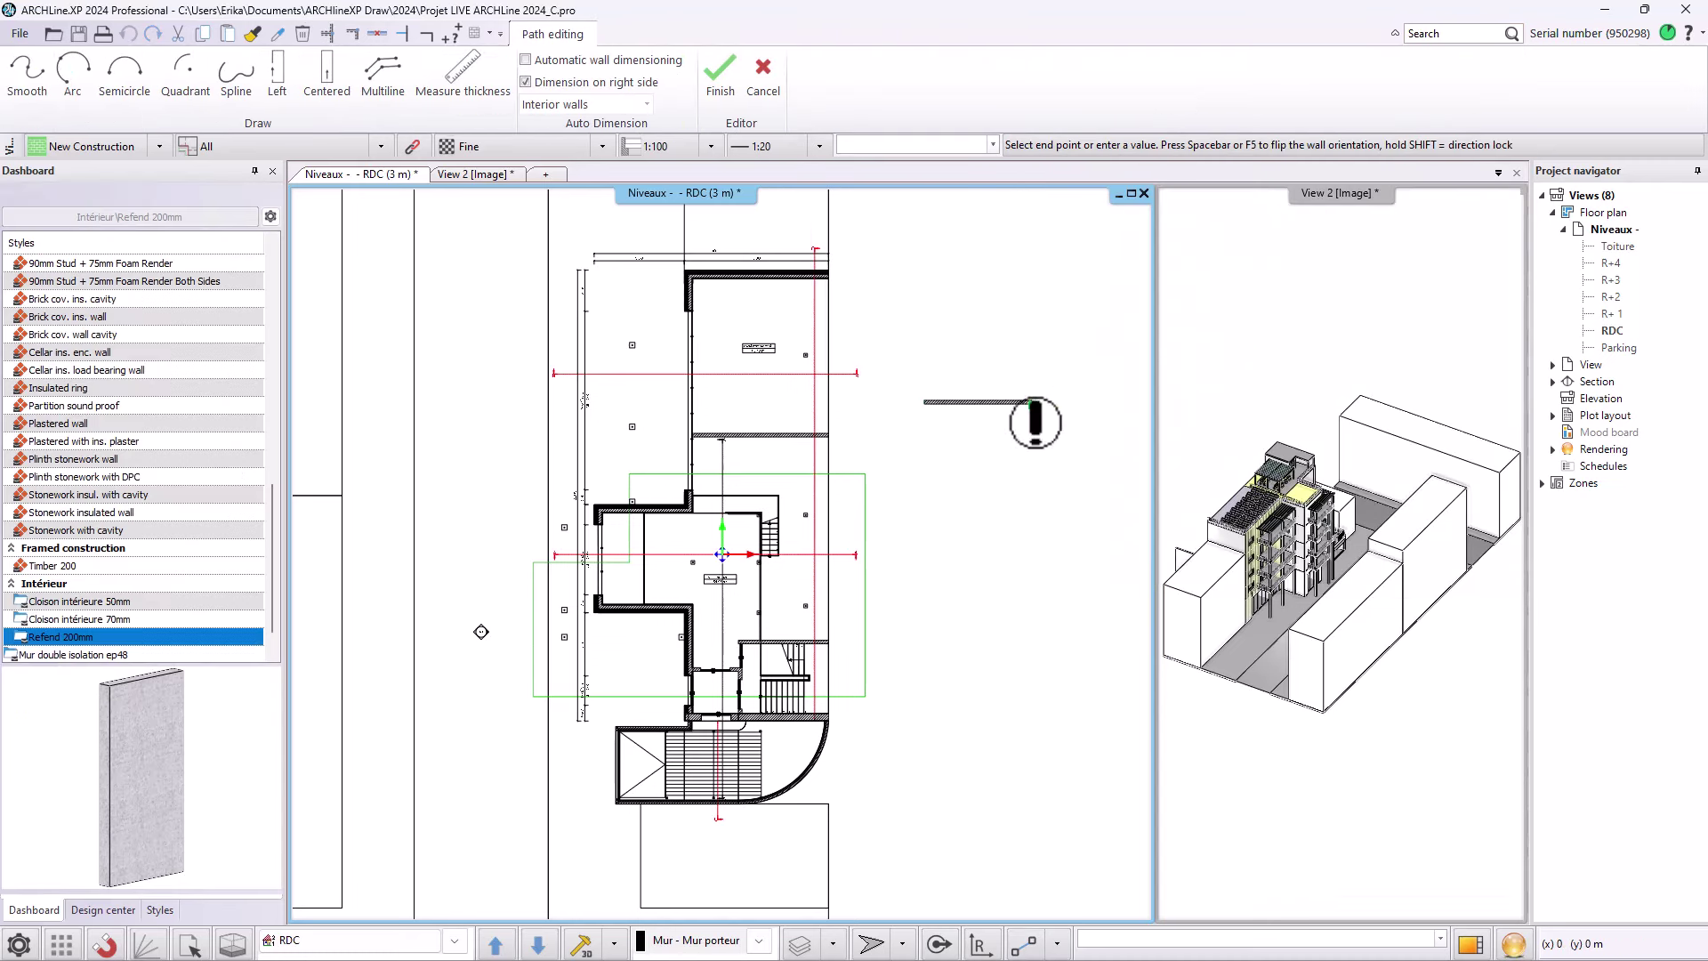
click(1035, 422)
key(Escape)
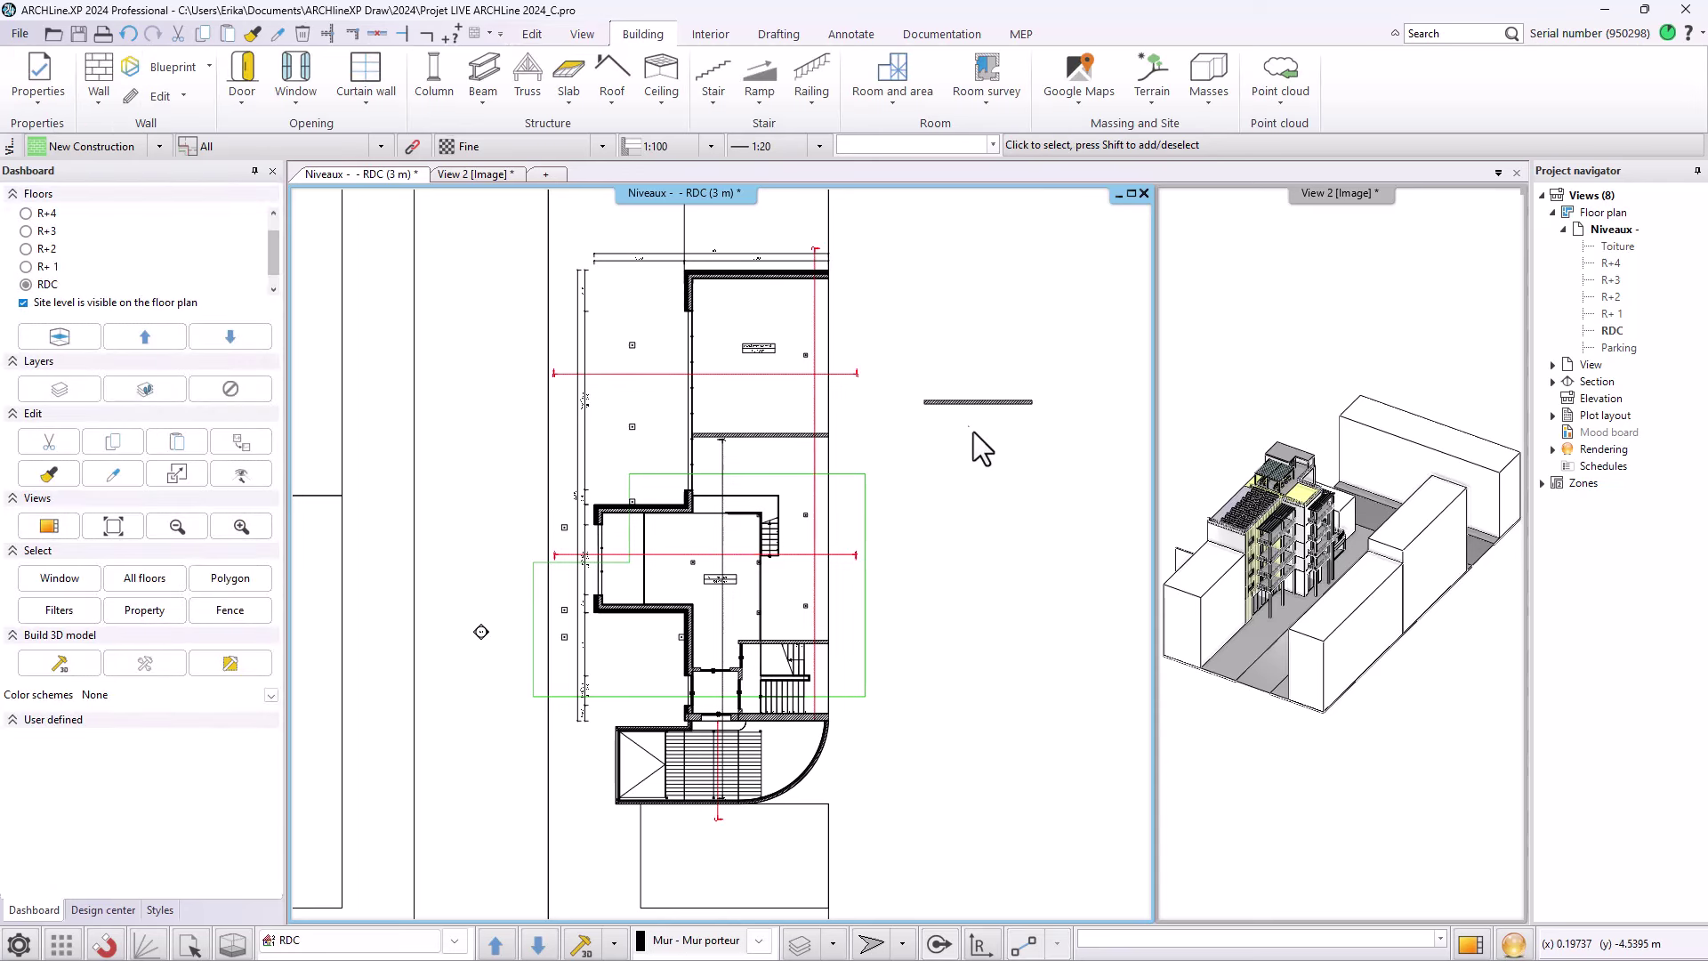
click(127, 34)
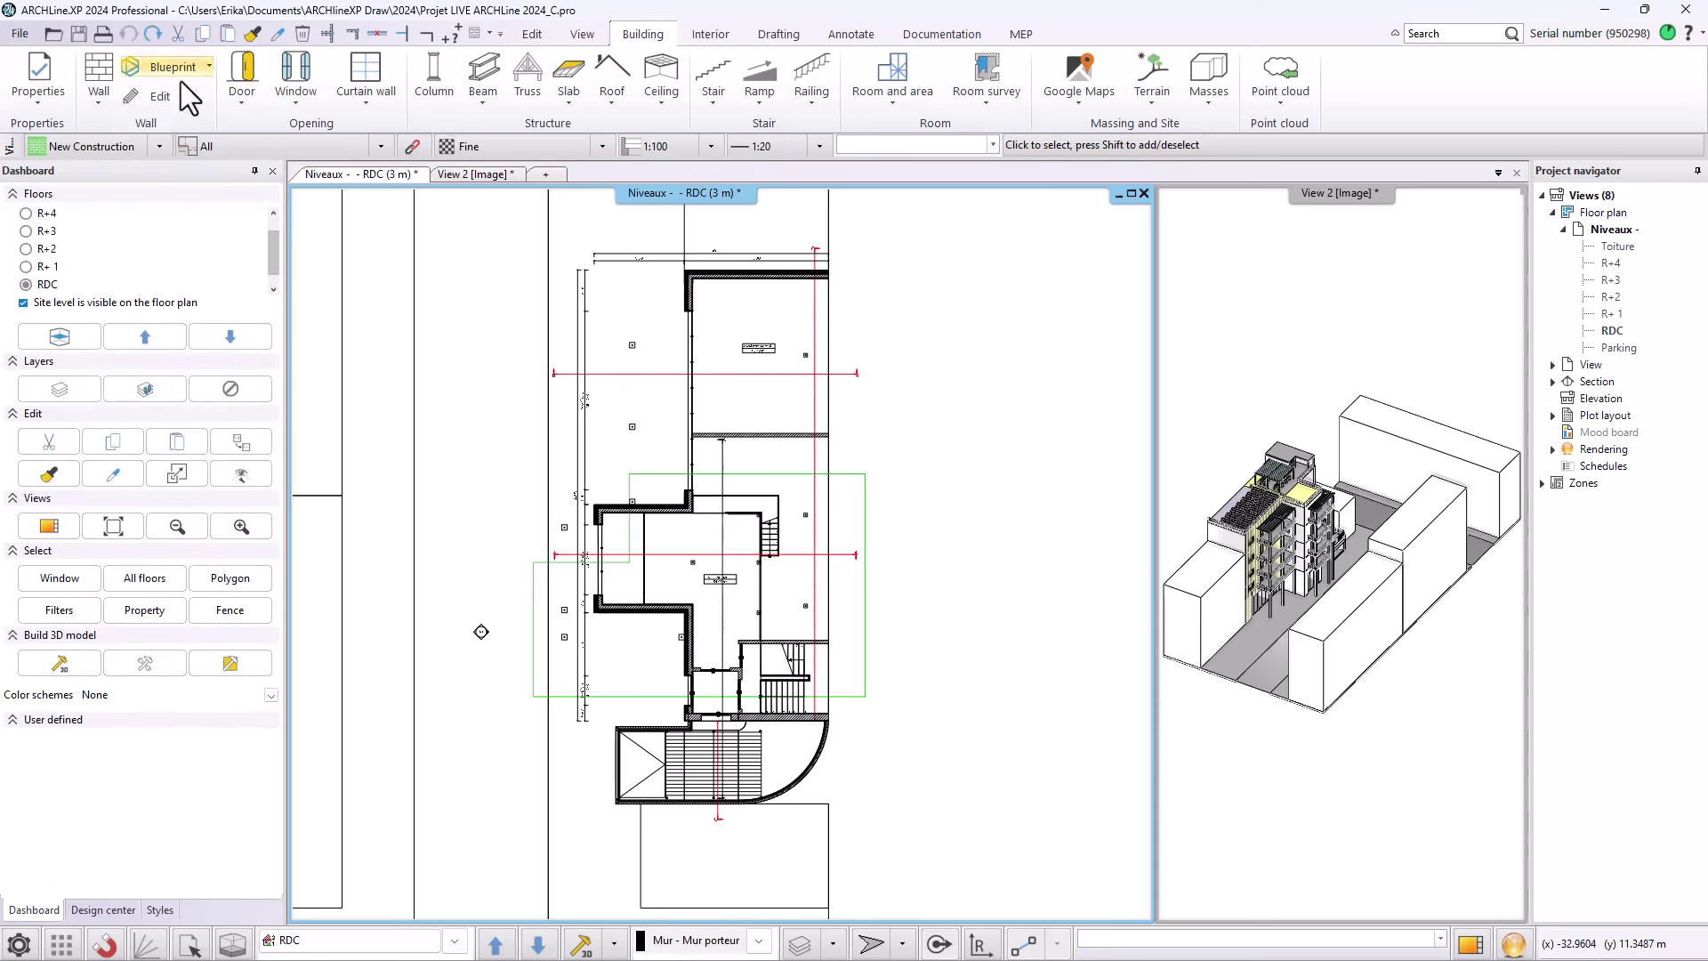
- Browse Keyboard shortcuts categories down to Edit > Paste, then cancel without changes
click(584, 35)
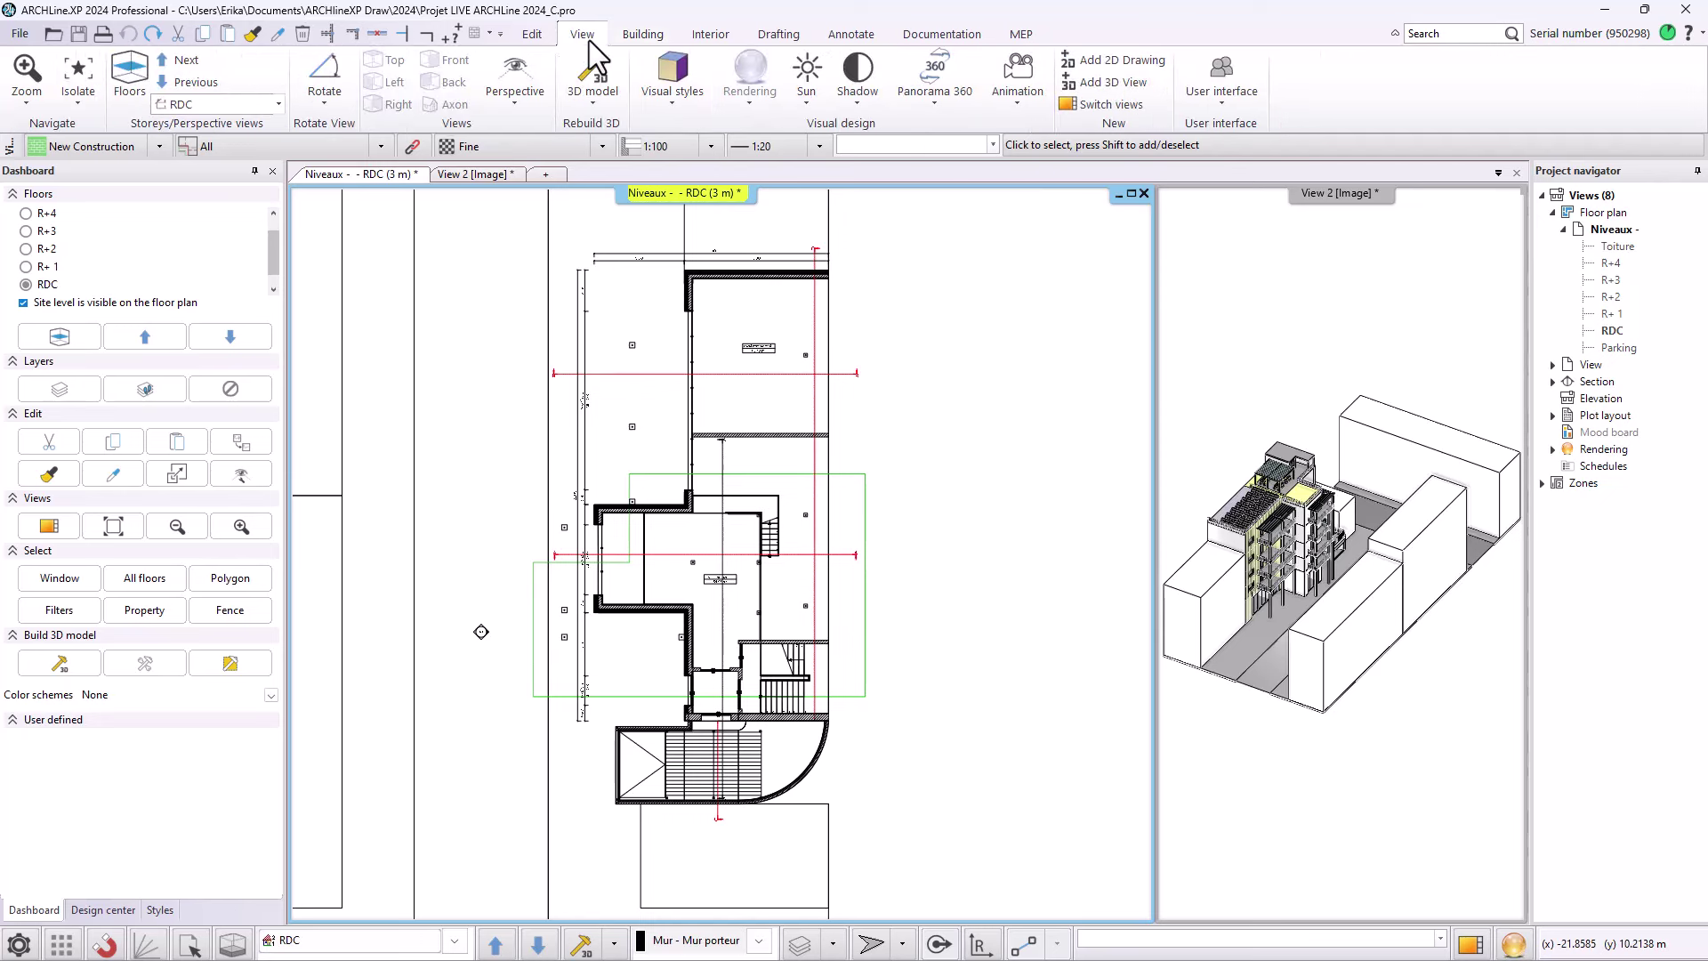
click(1218, 88)
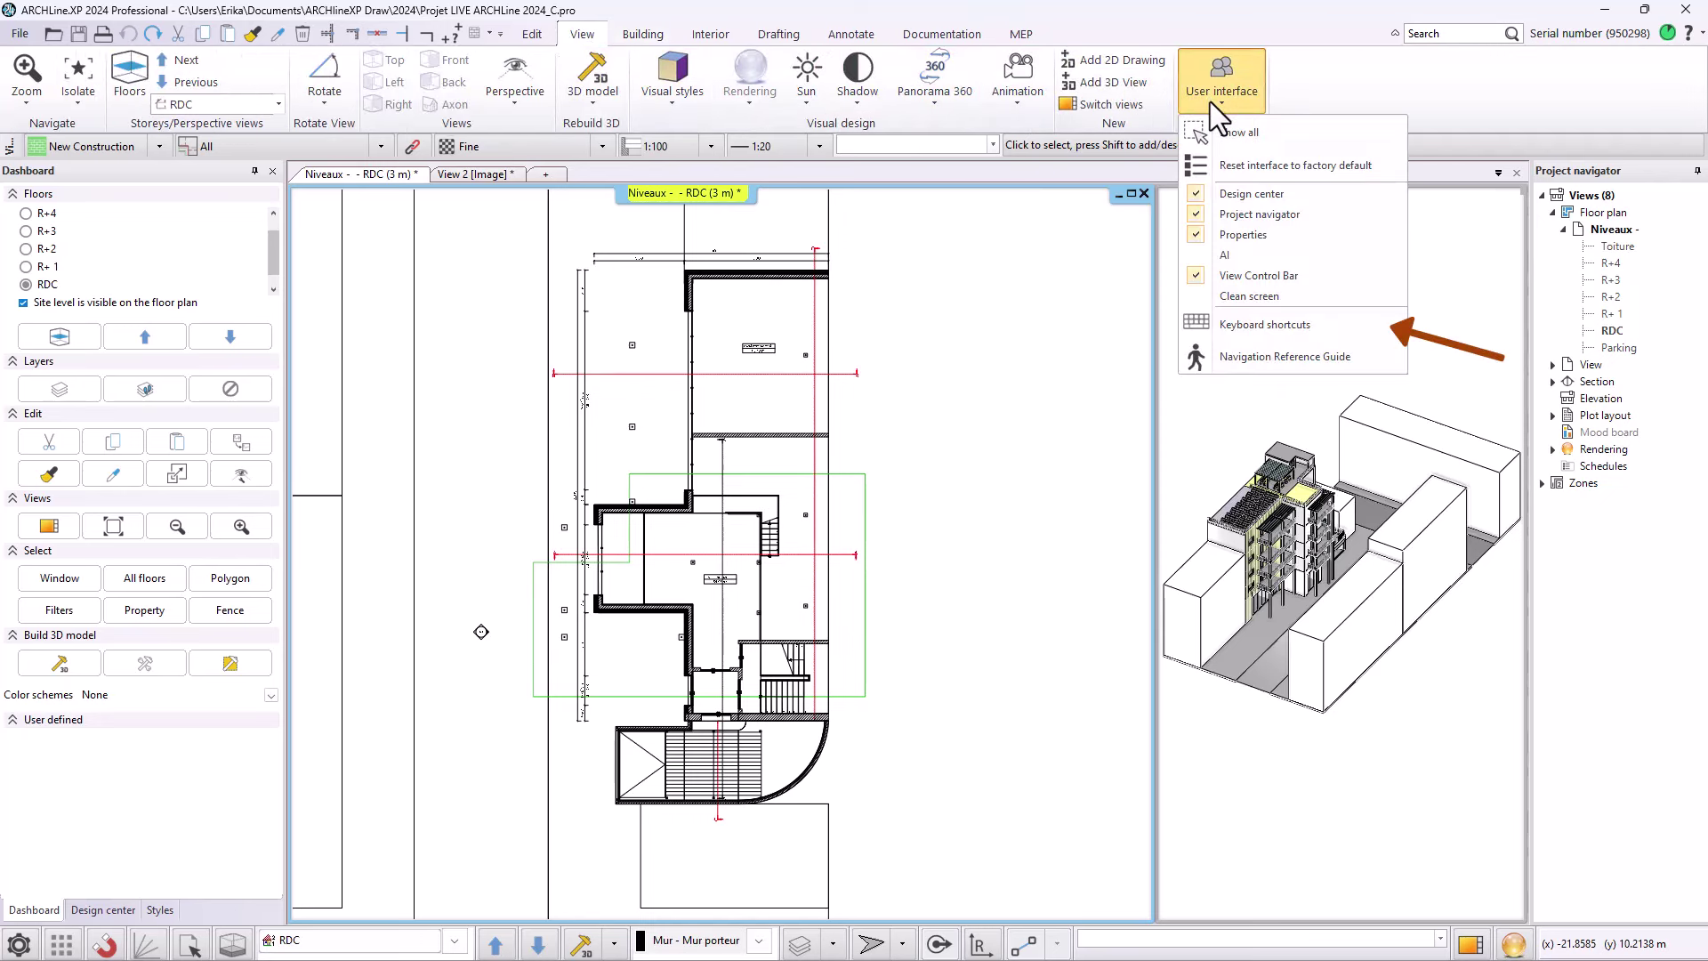
click(1276, 323)
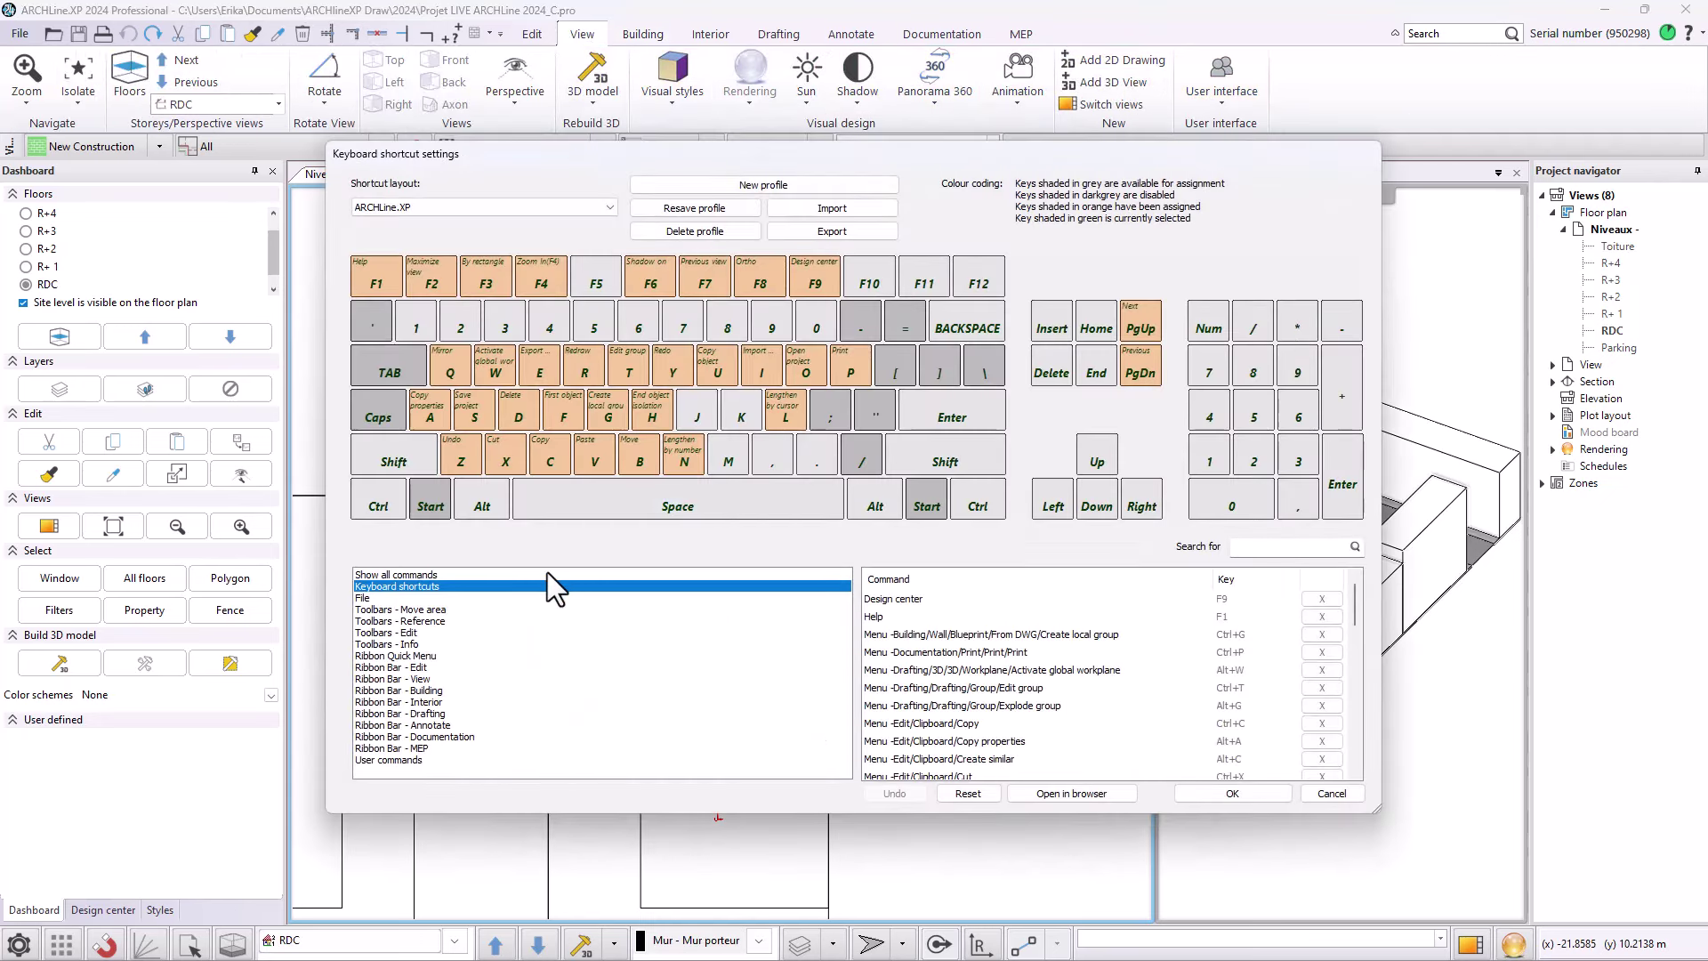
click(449, 610)
click(418, 621)
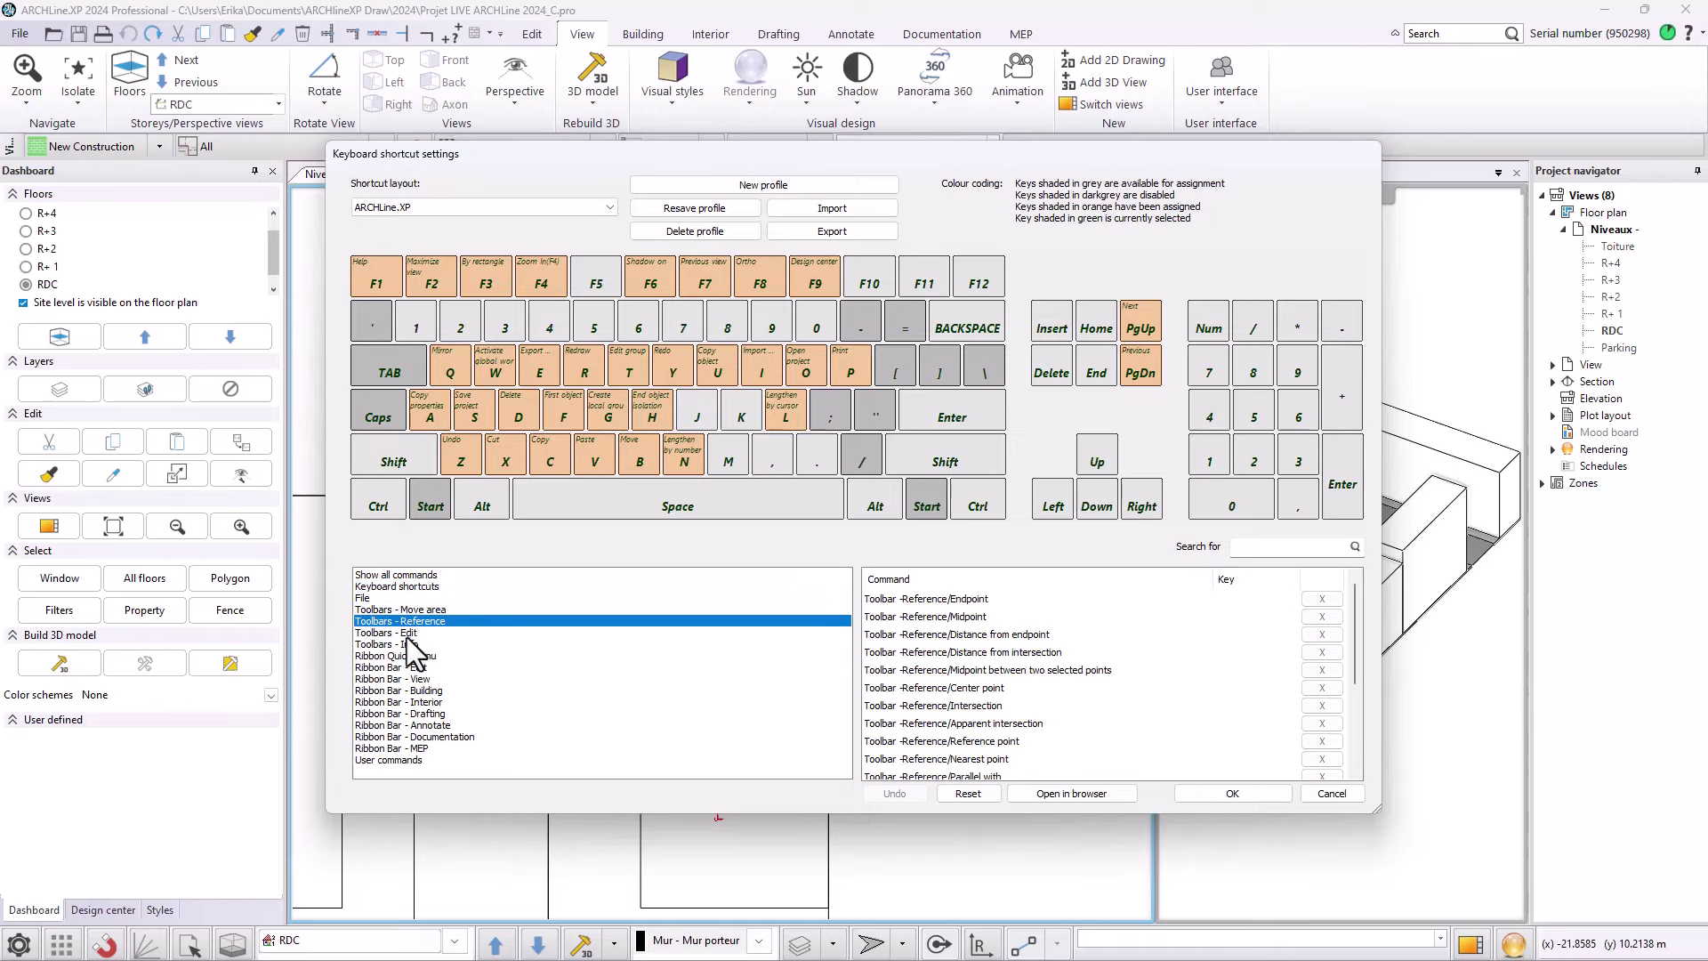
click(412, 632)
click(407, 666)
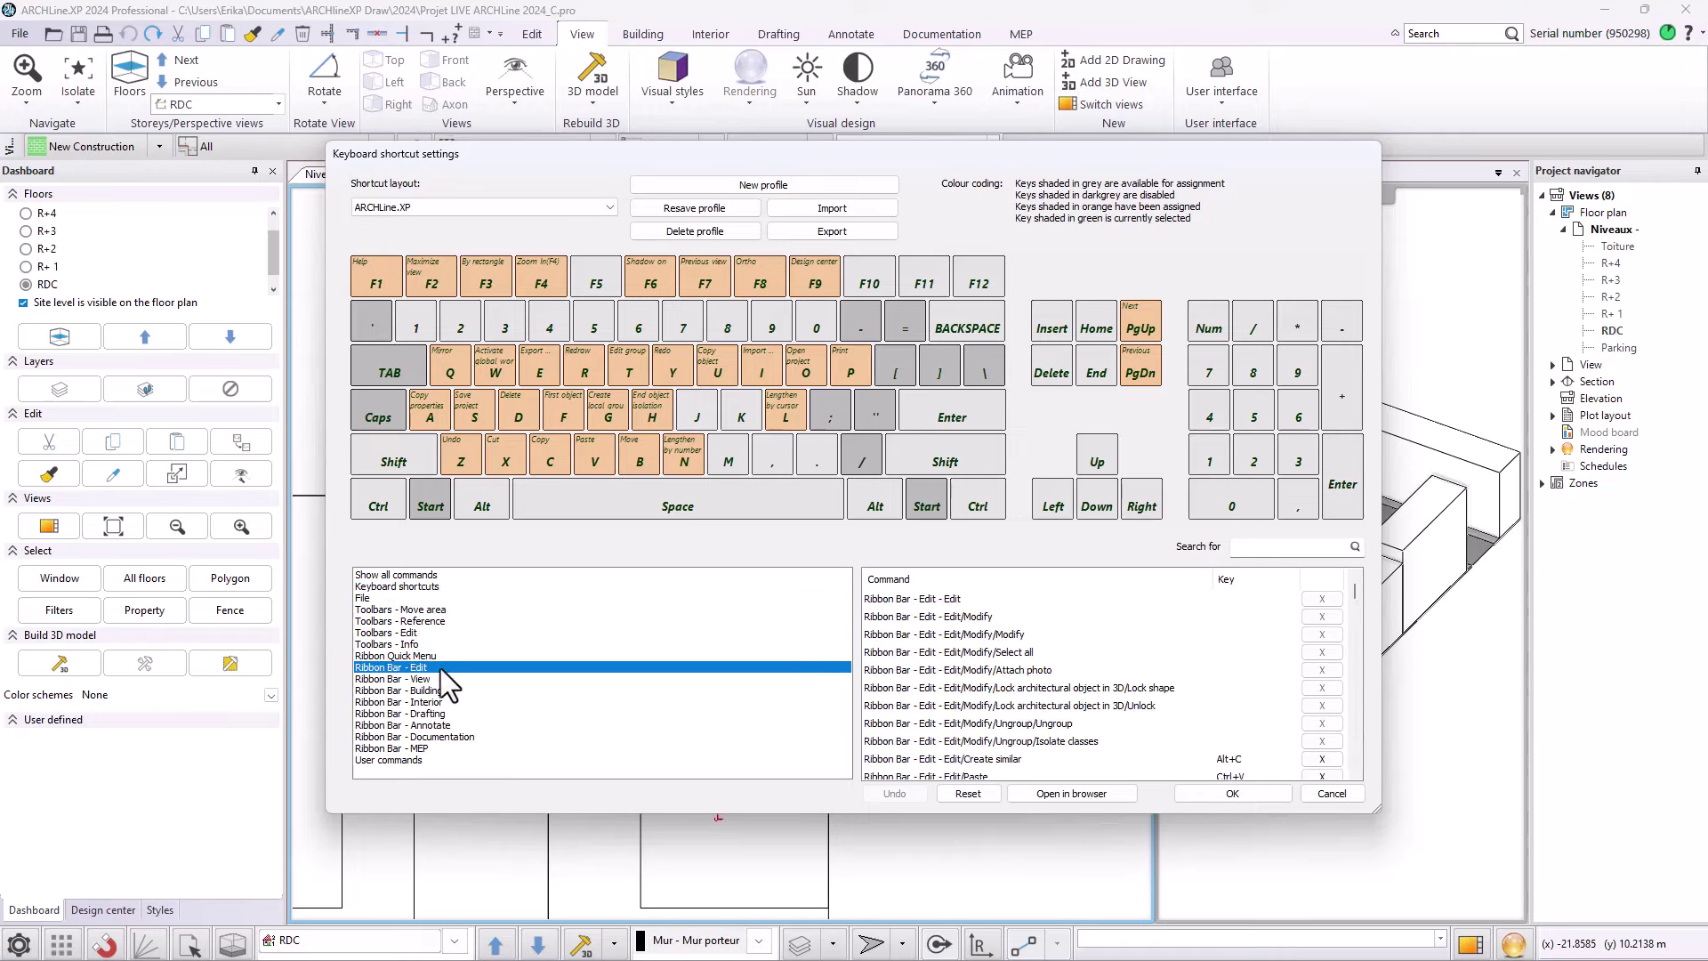
click(1149, 773)
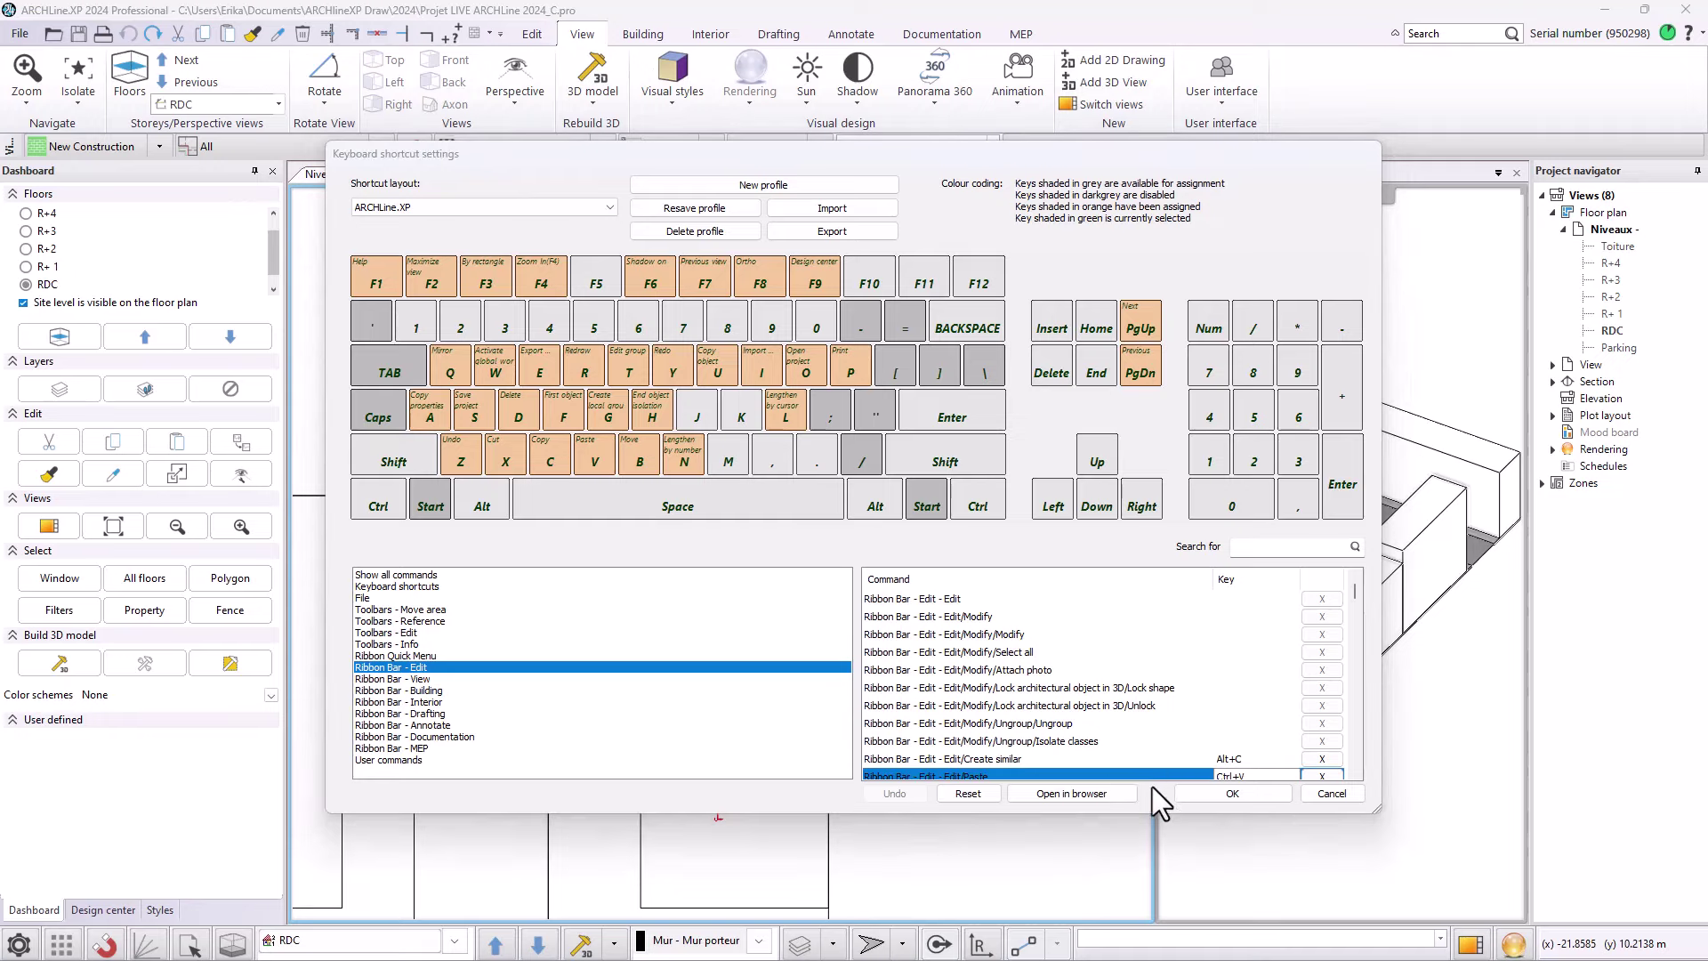
click(1330, 792)
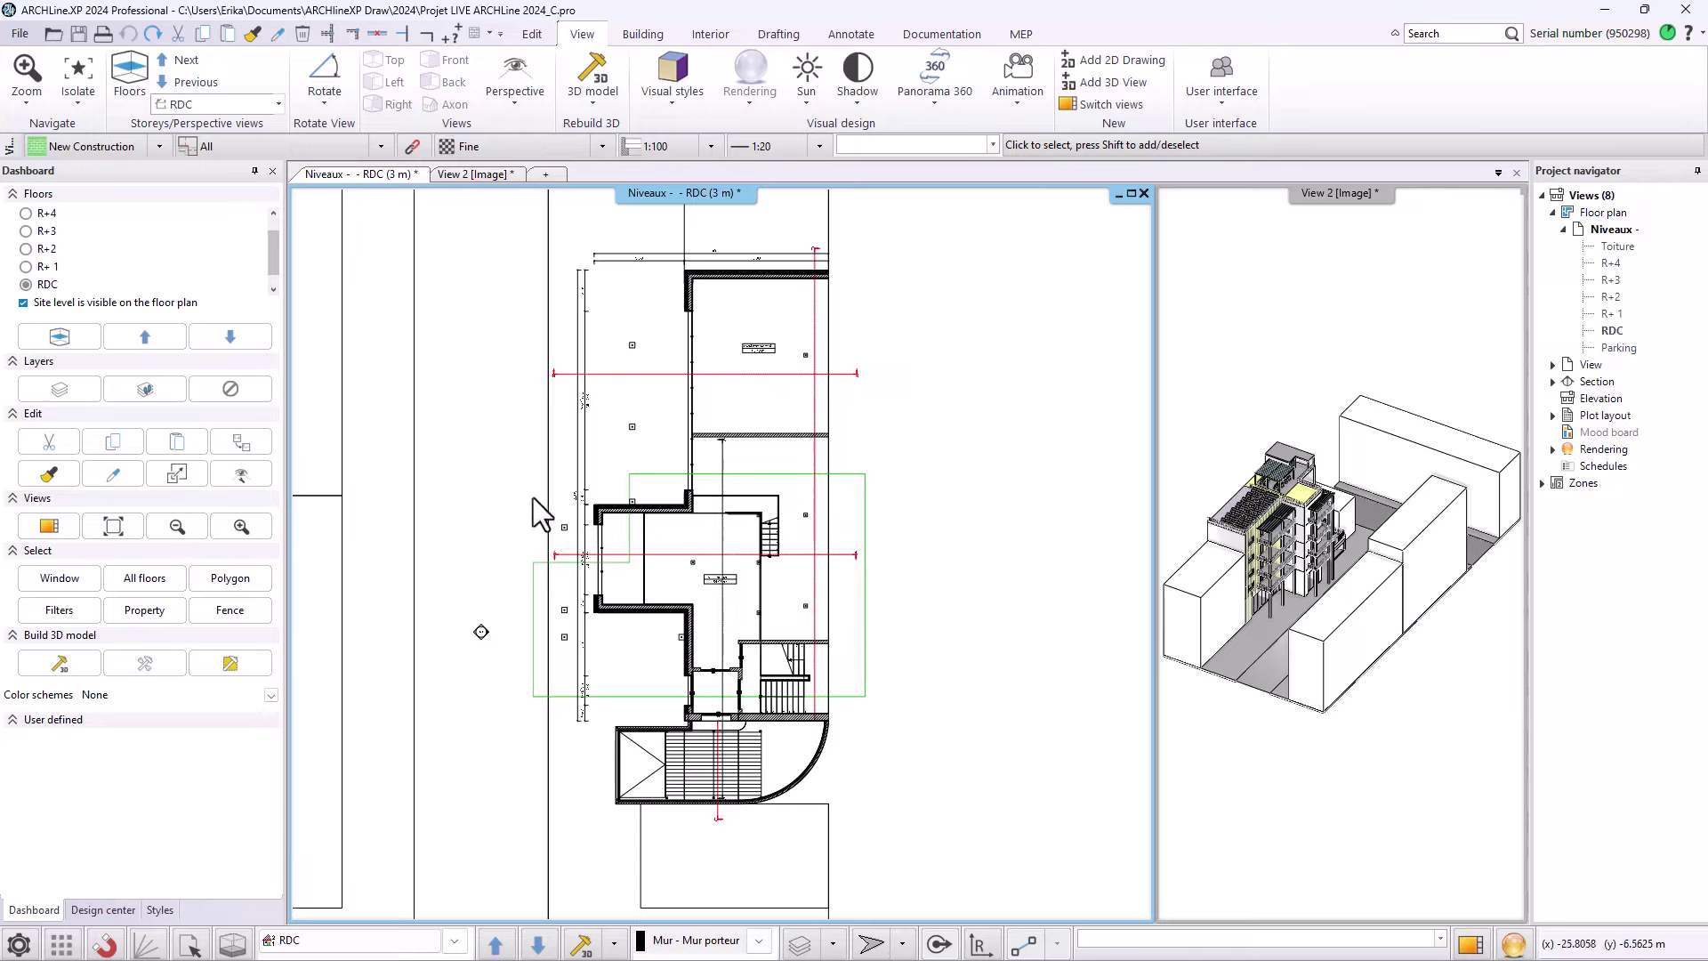
- Inspect the New Construction, All, Fine, 1:100 and 1:20 combos unchanged, then return to Building
click(147, 147)
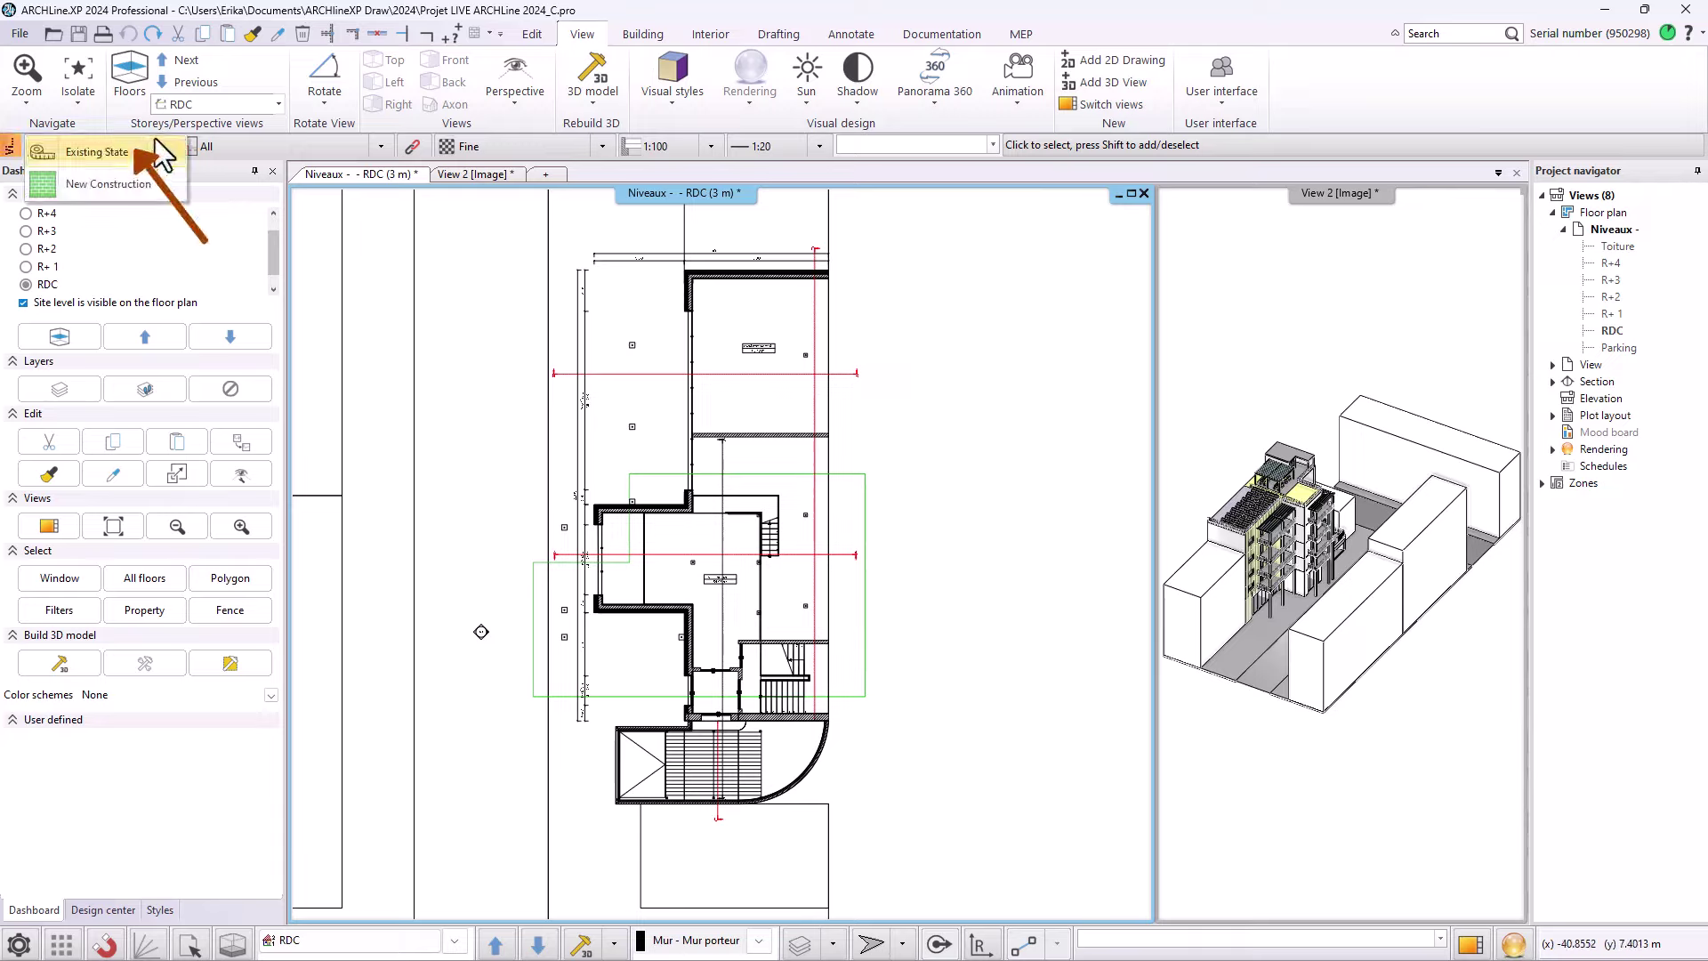
click(382, 147)
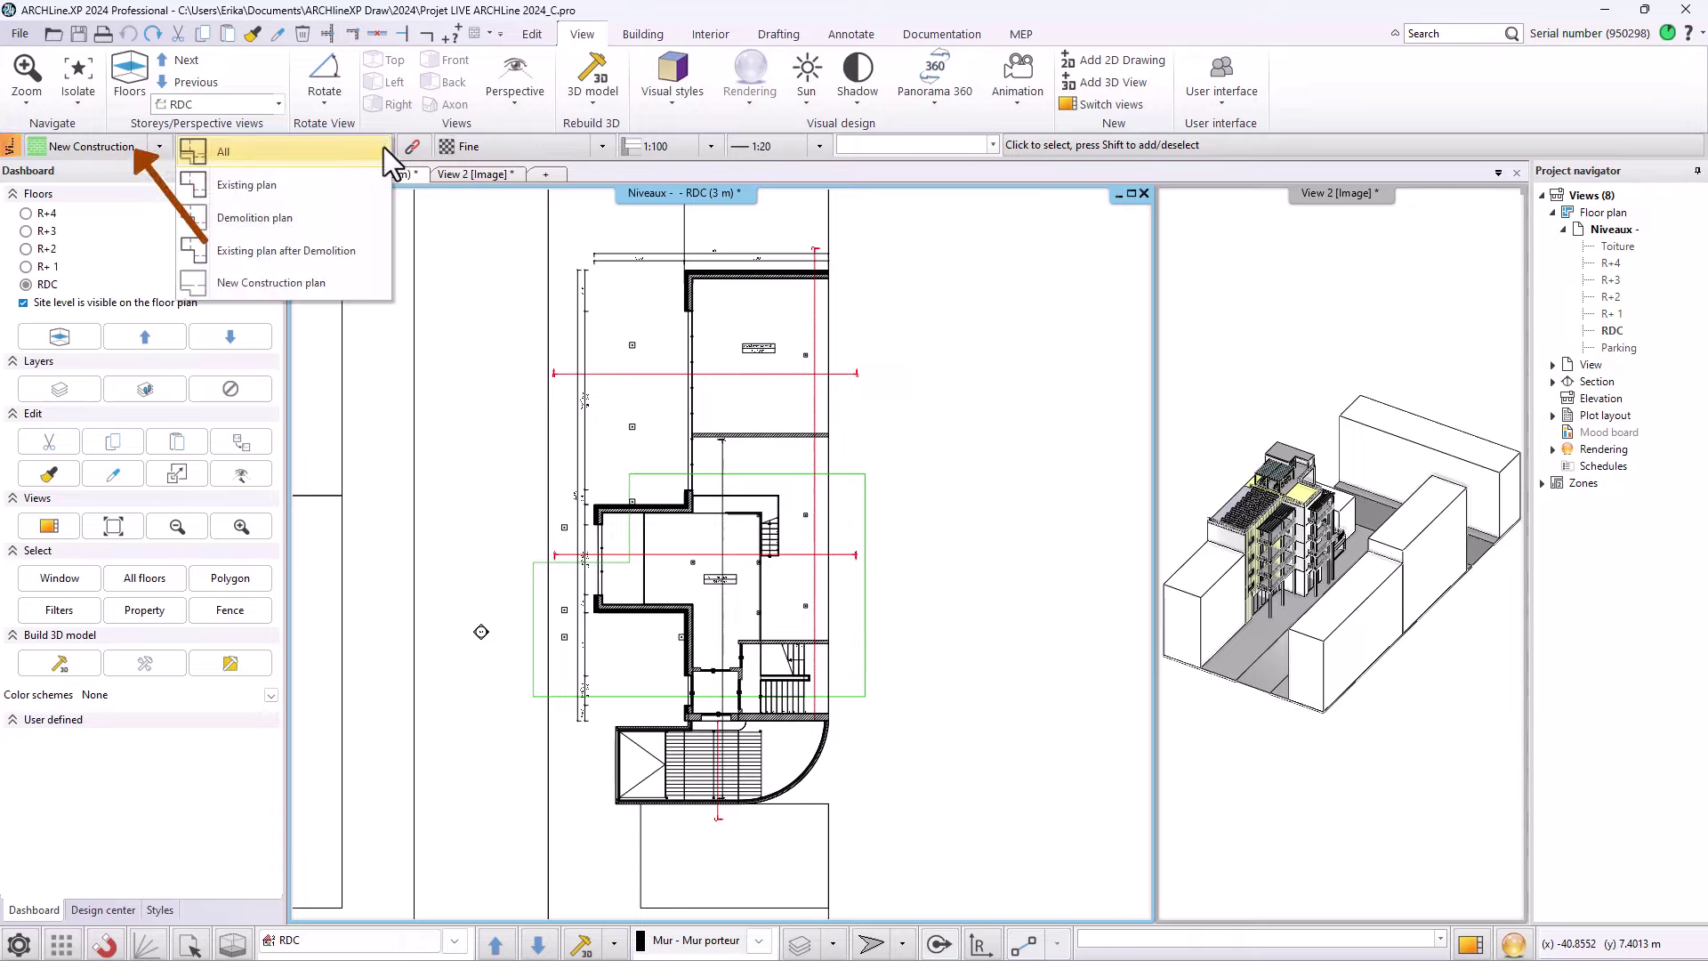
click(605, 146)
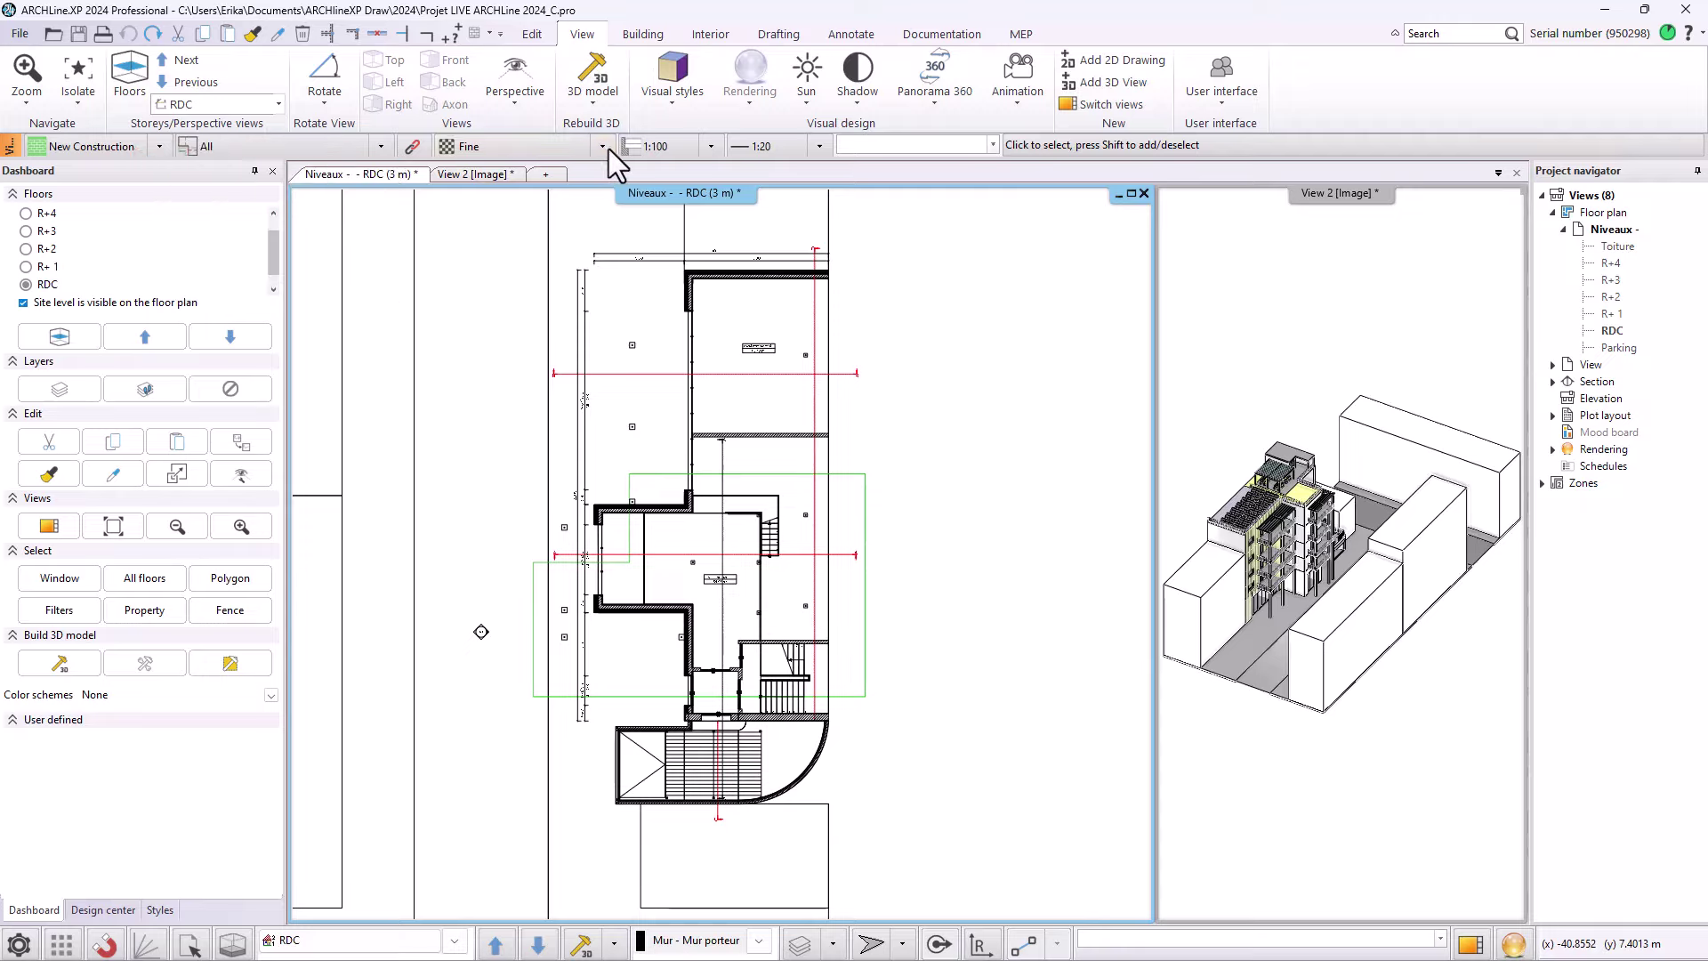
click(709, 147)
click(709, 147)
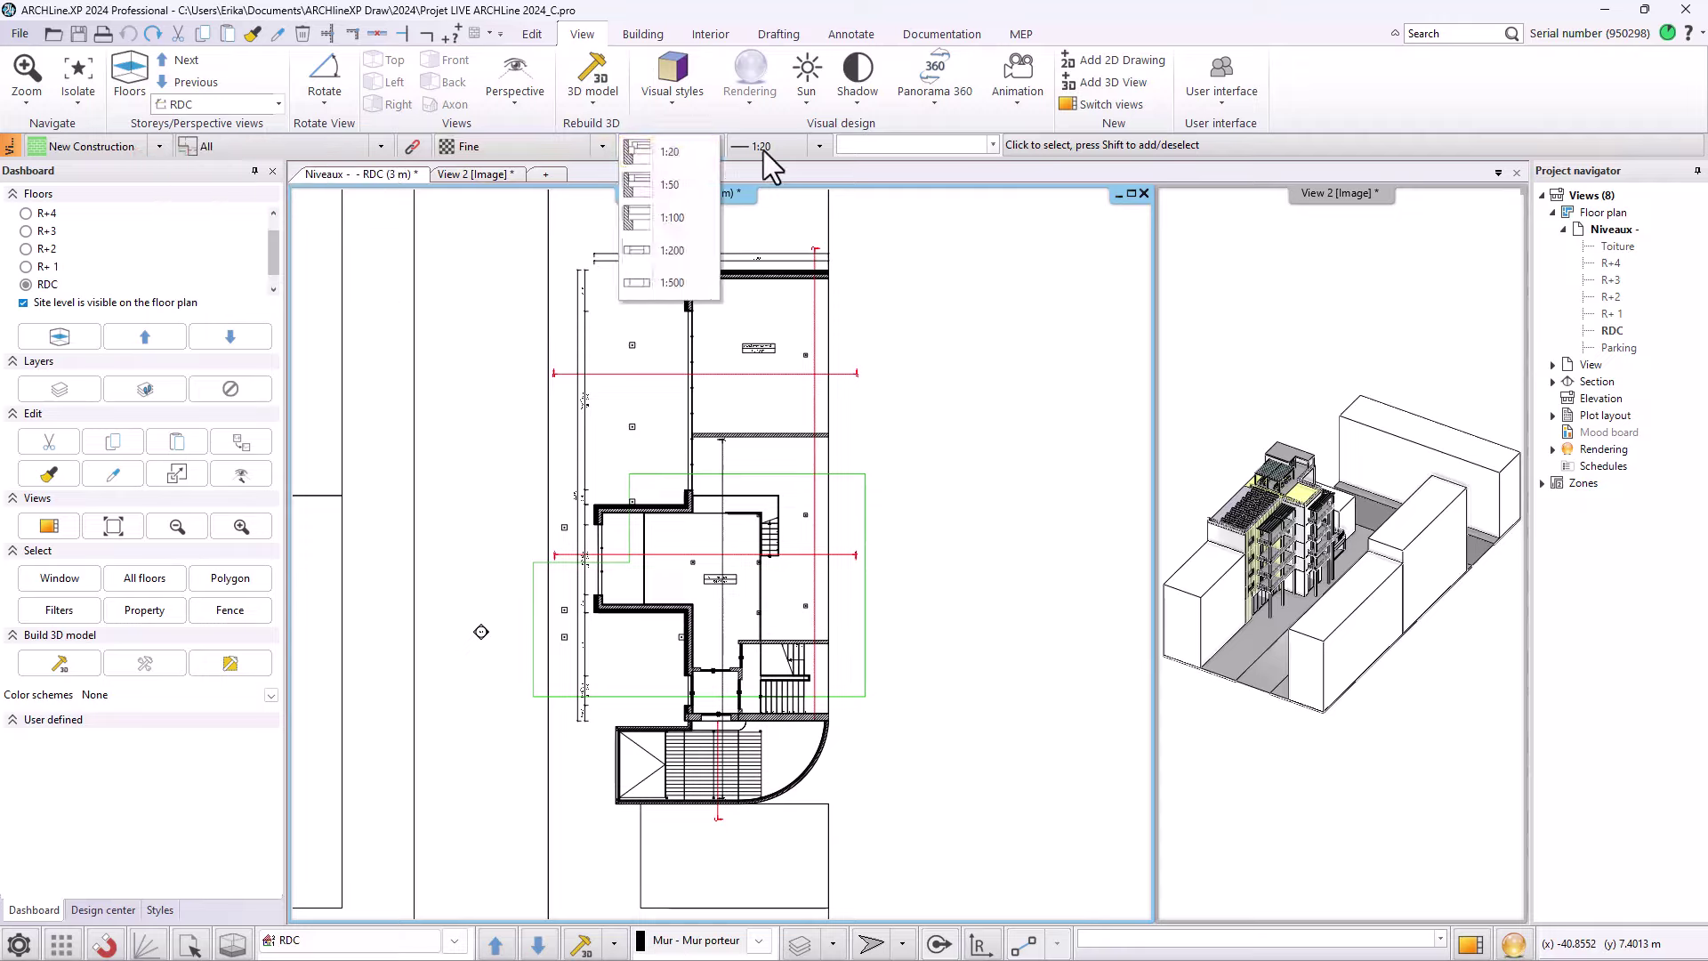
click(819, 149)
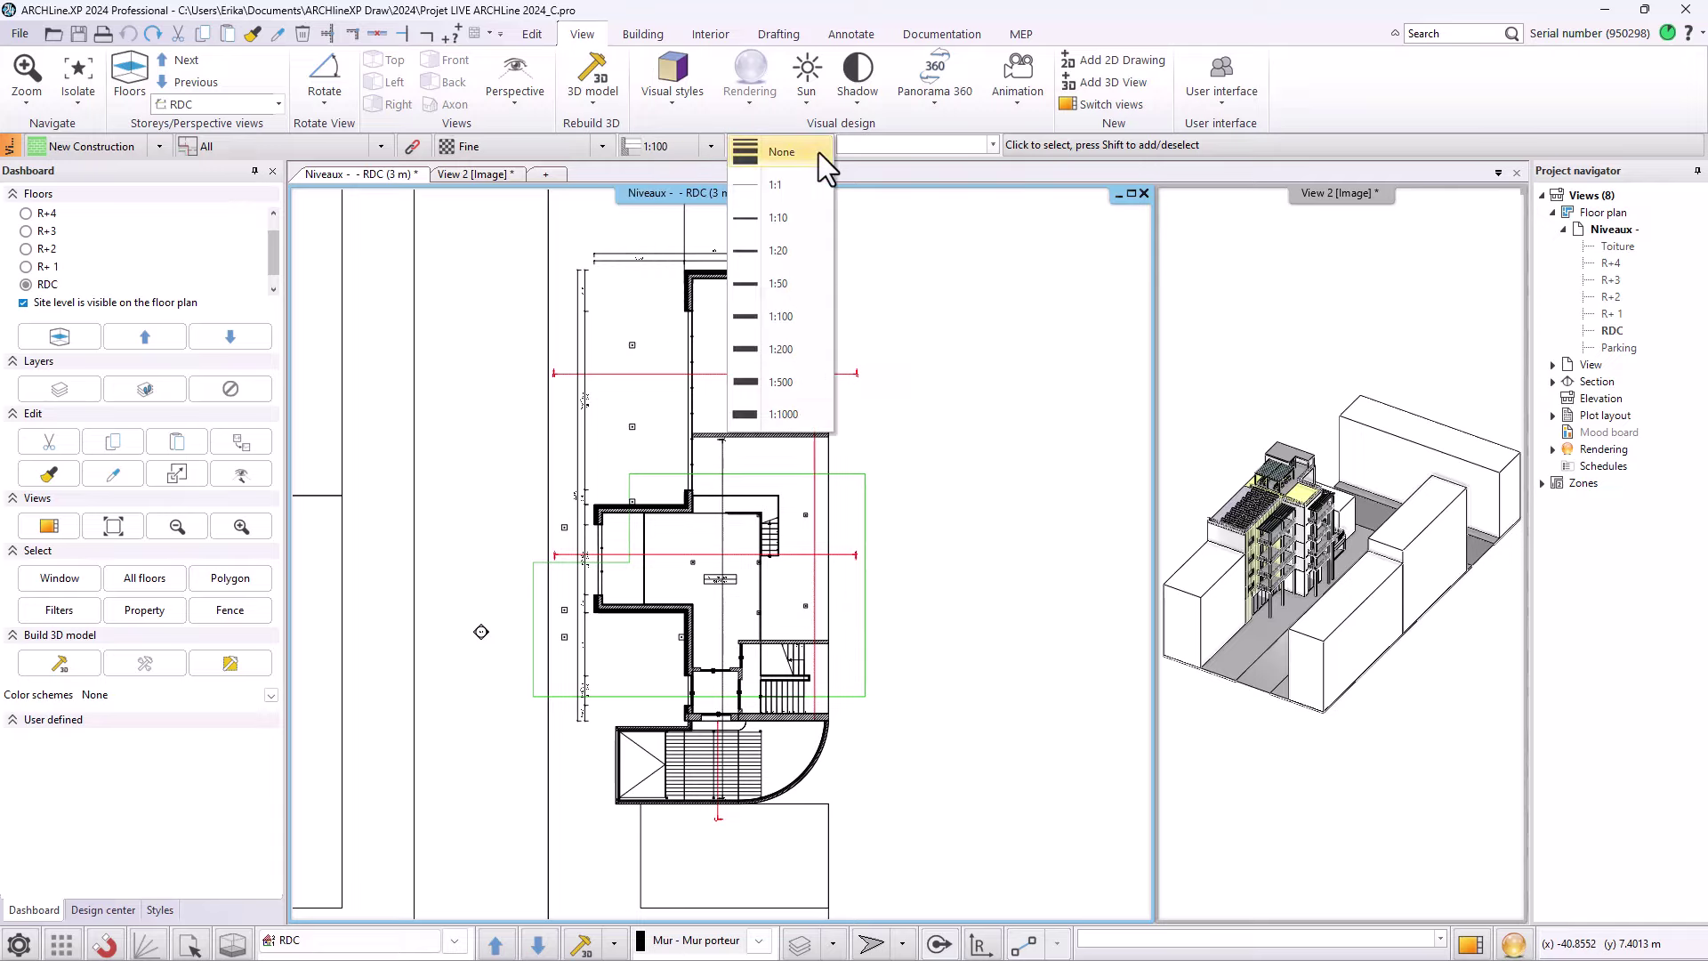
click(1087, 144)
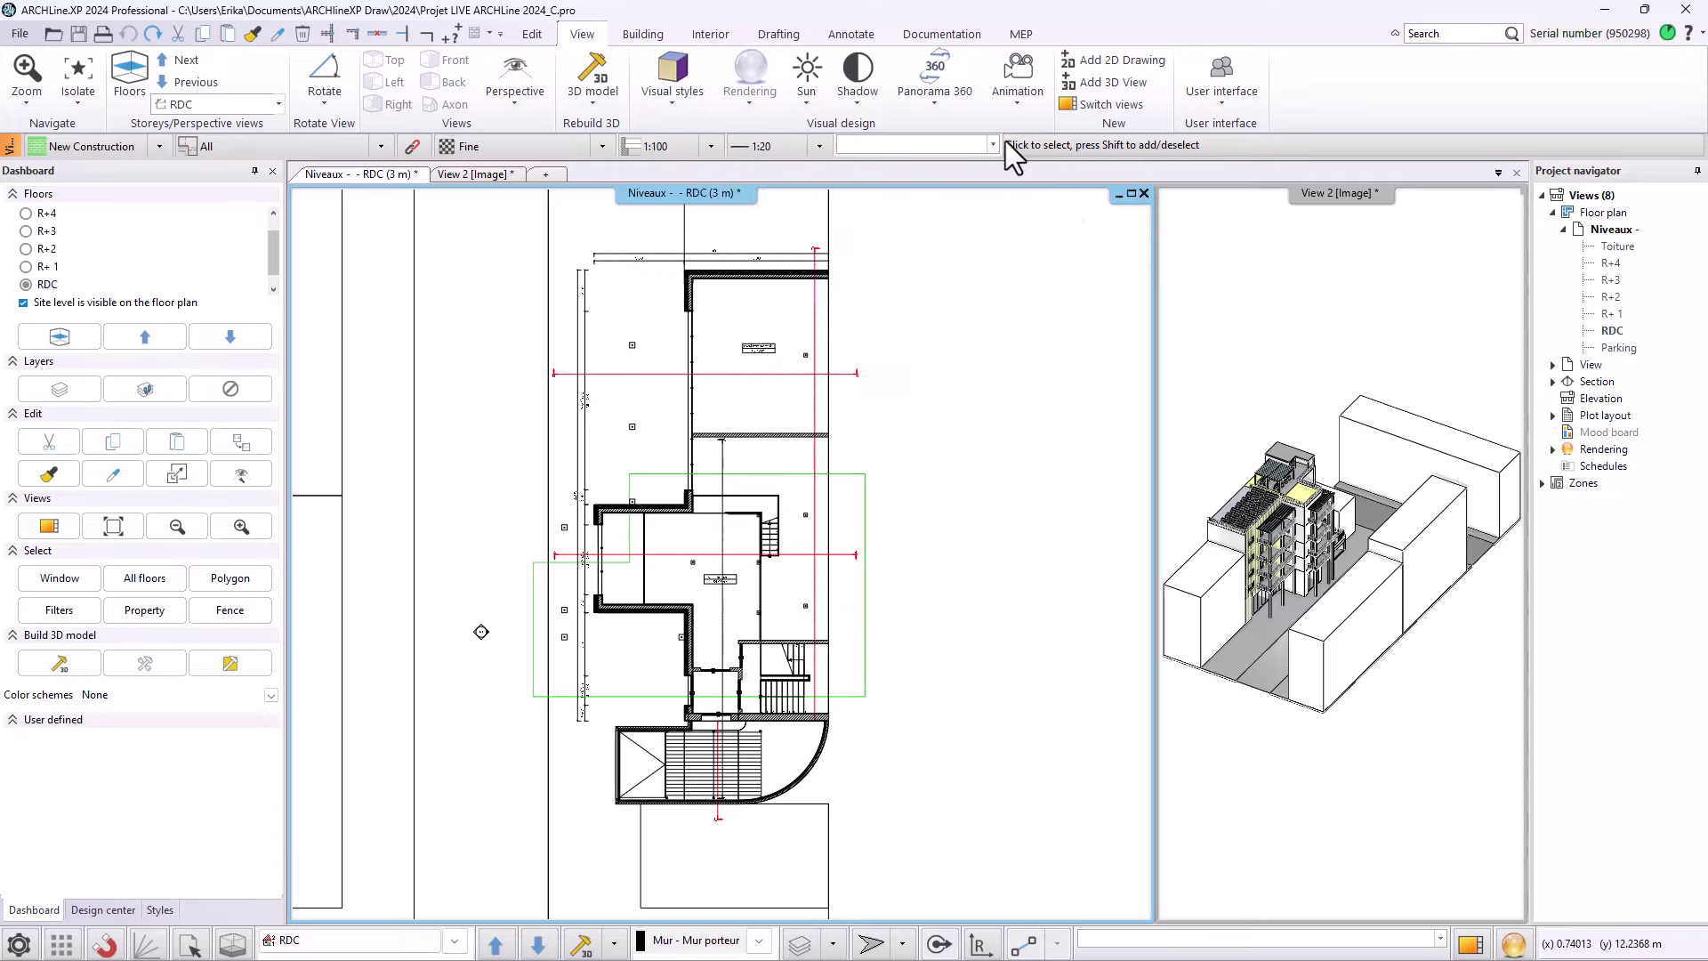
click(642, 33)
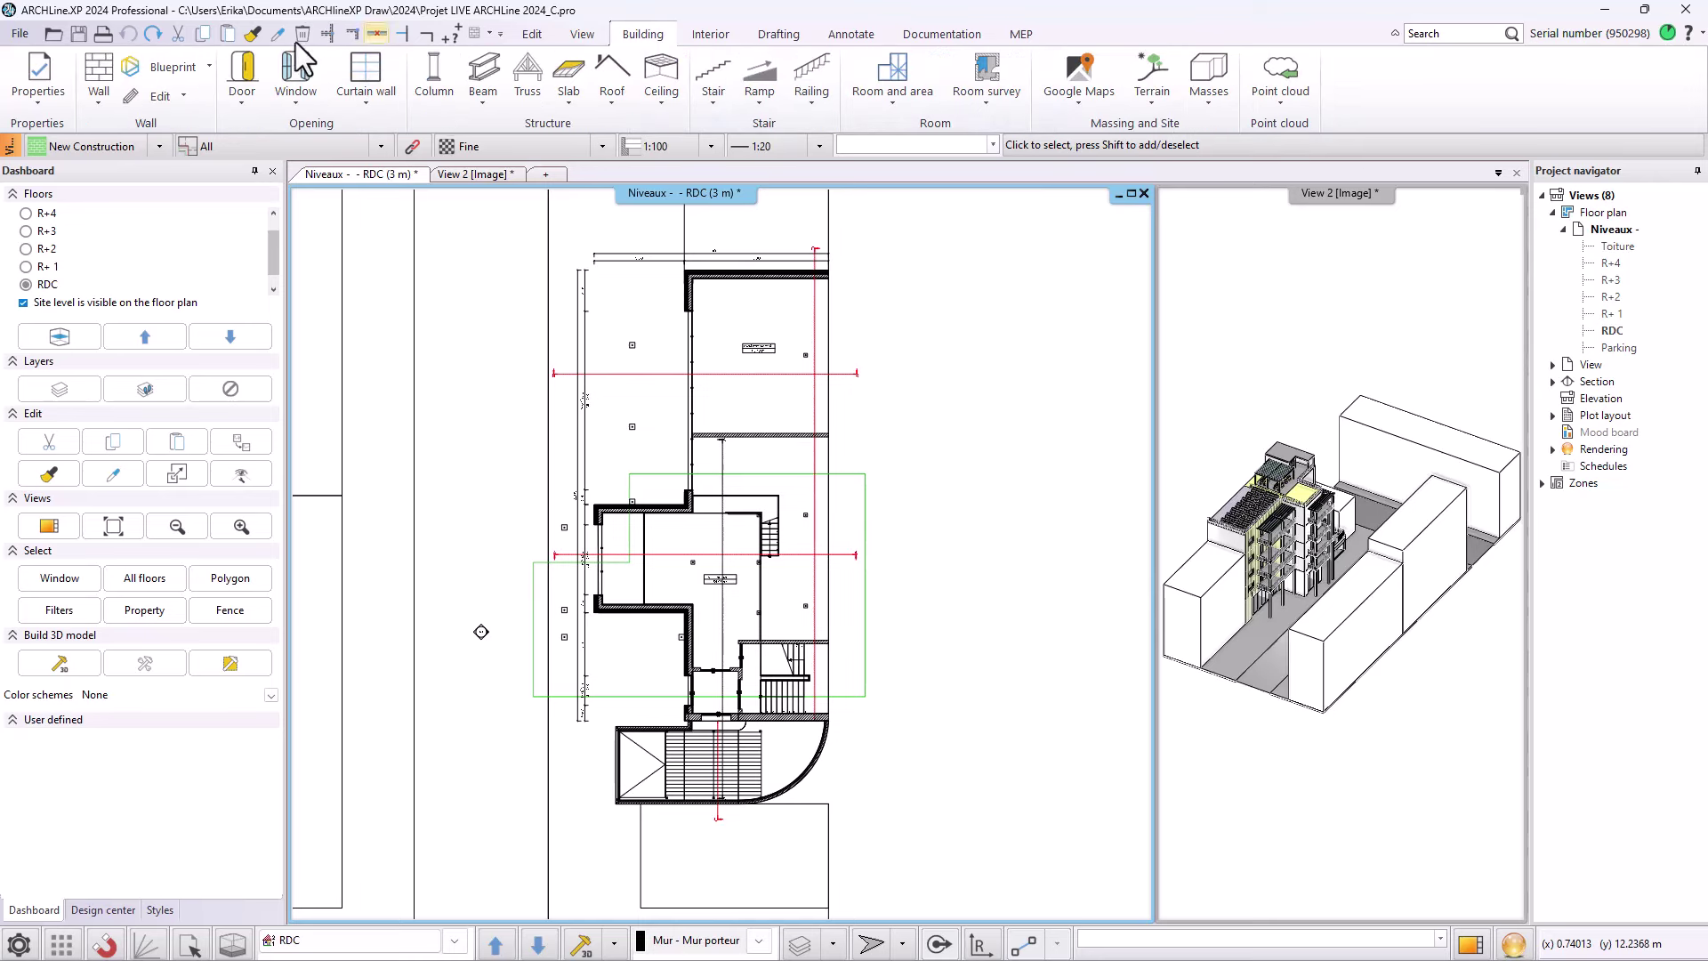
click(86, 67)
click(931, 304)
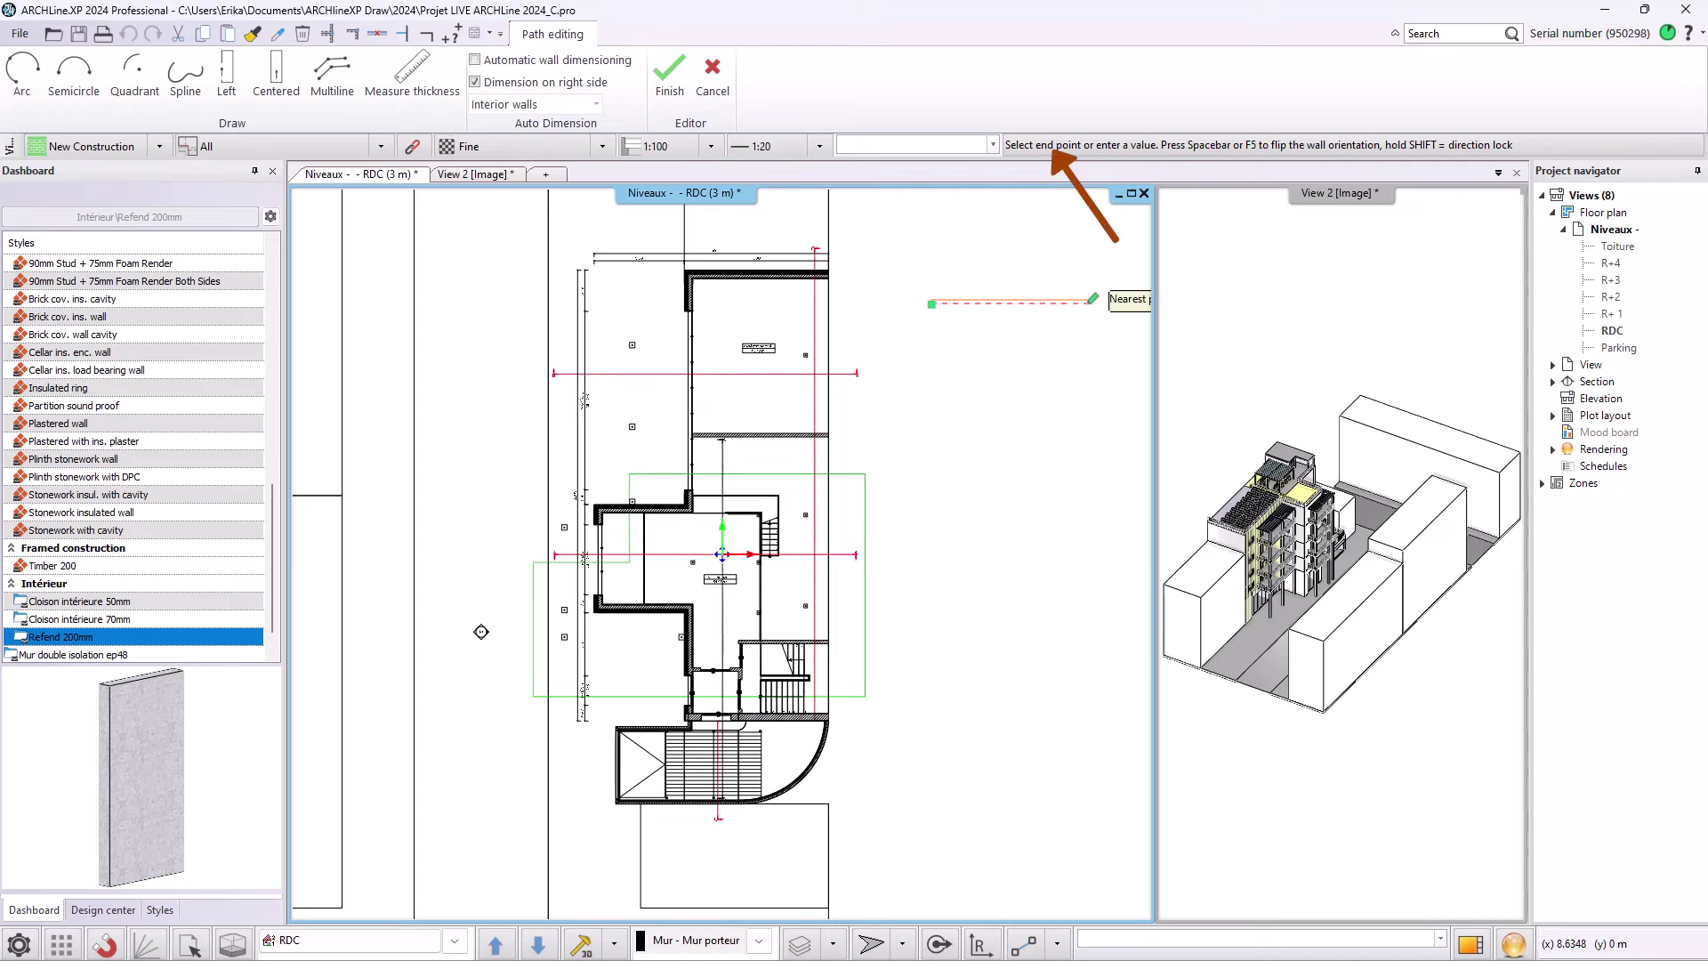
key(Escape)
key(Escape)
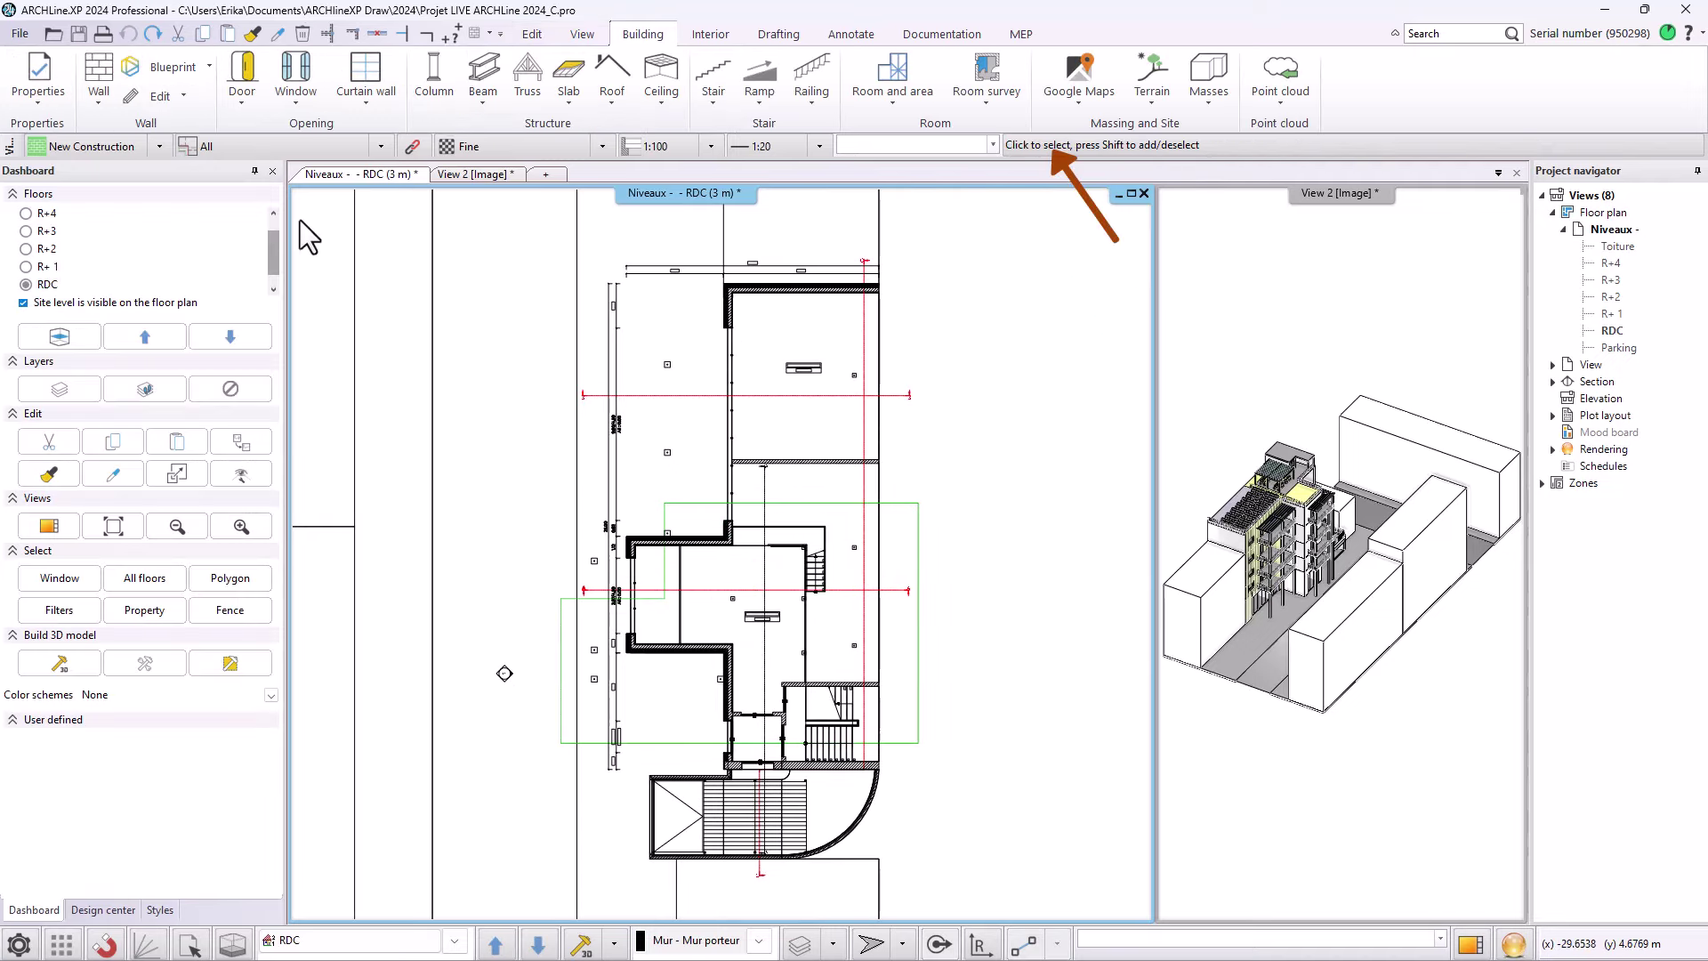
click(49, 266)
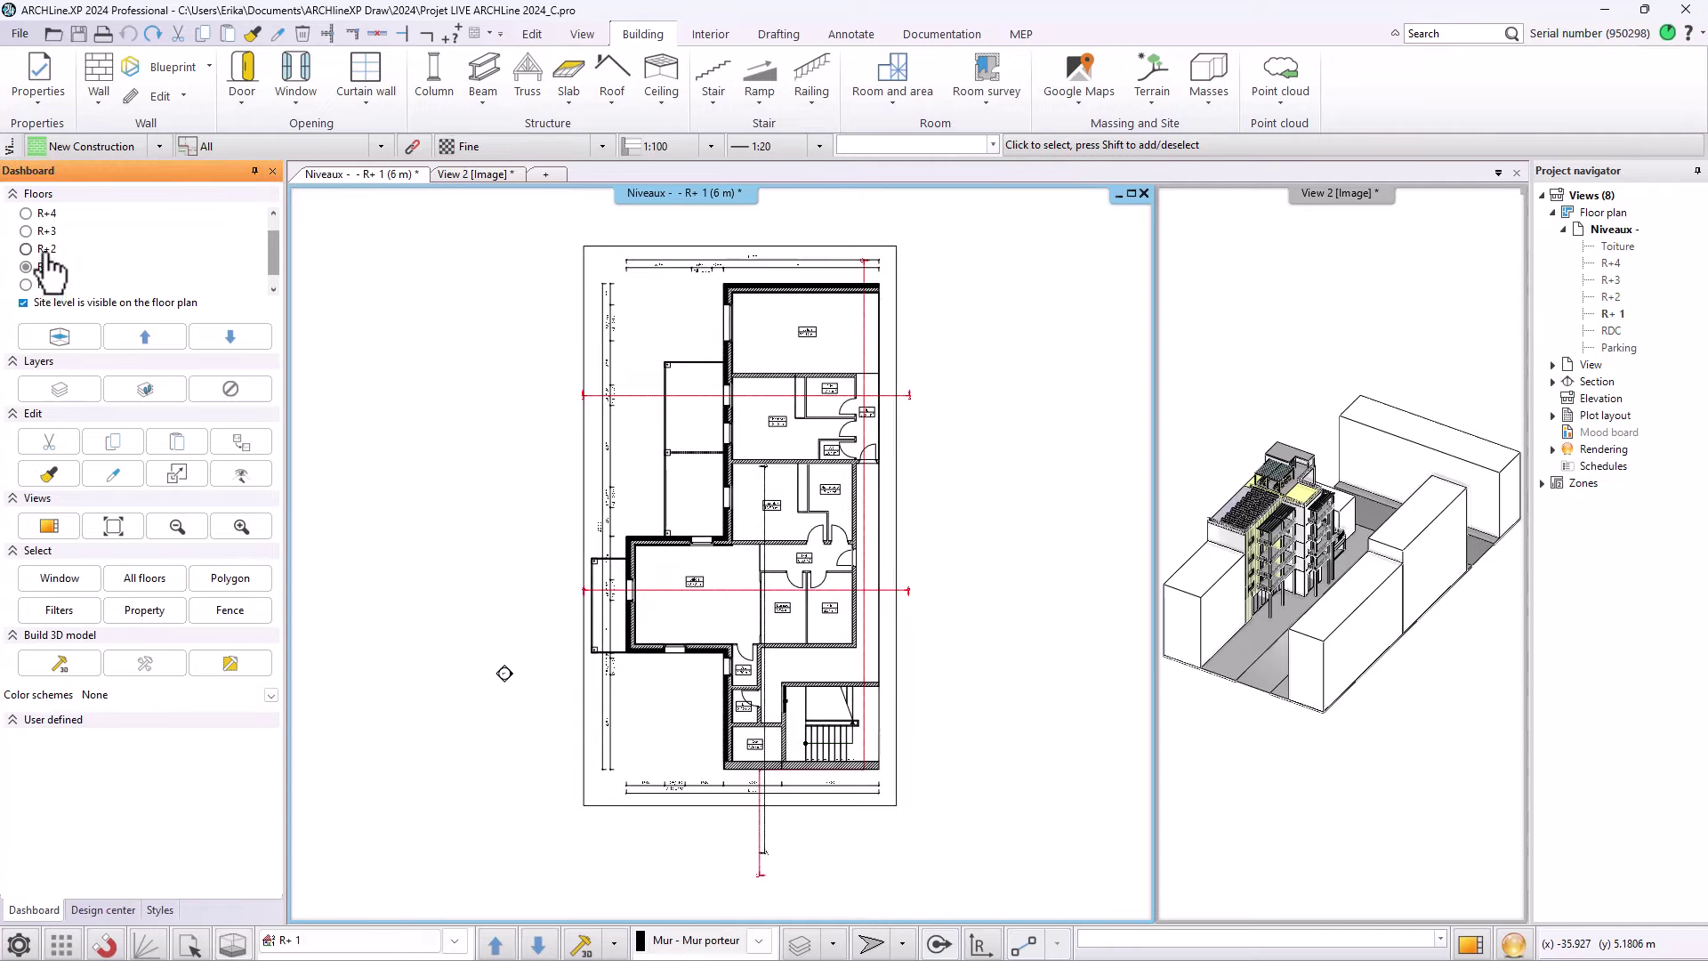
click(44, 250)
click(145, 336)
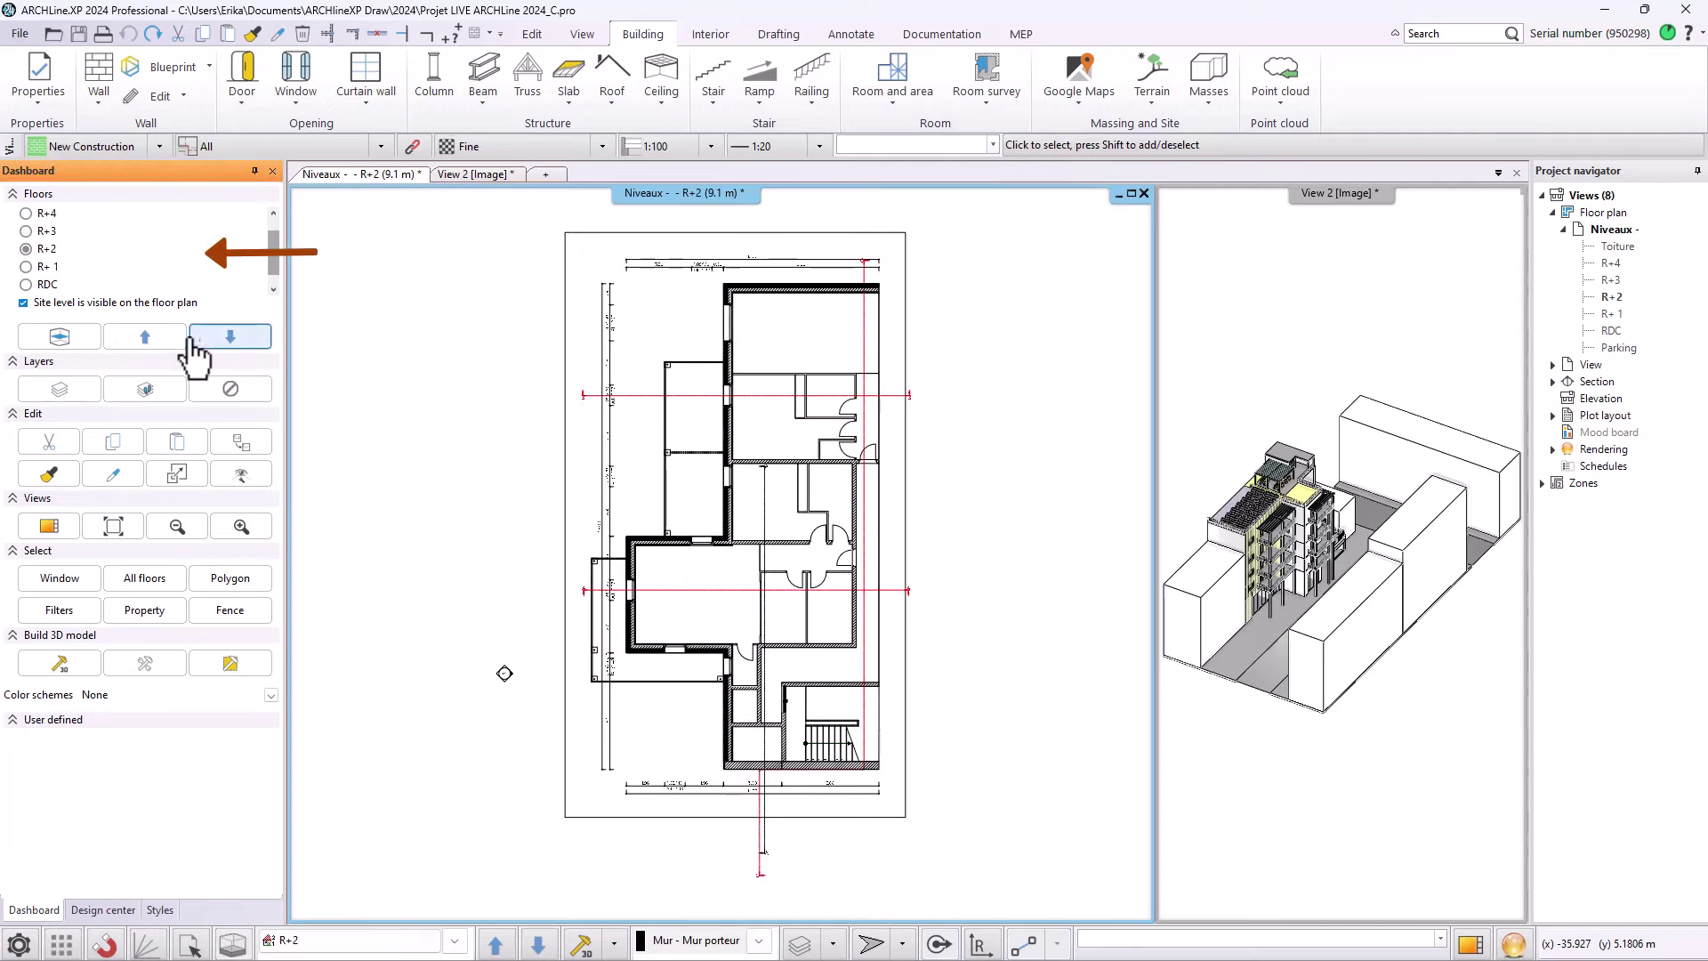
click(149, 337)
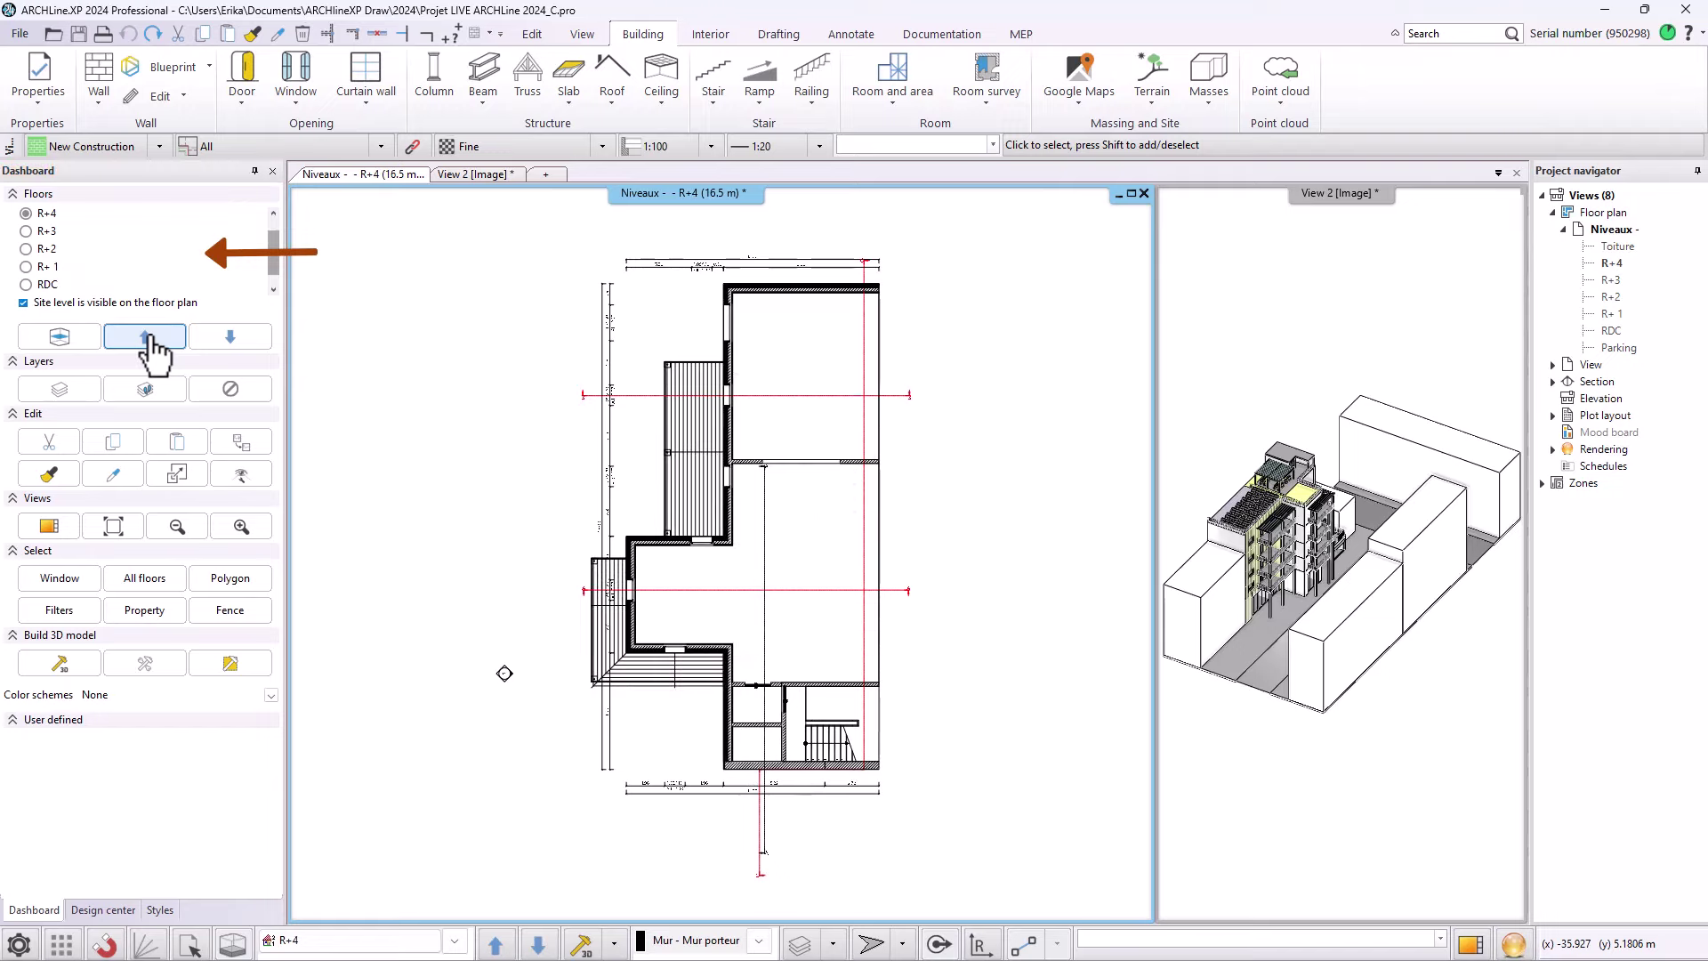
click(46, 285)
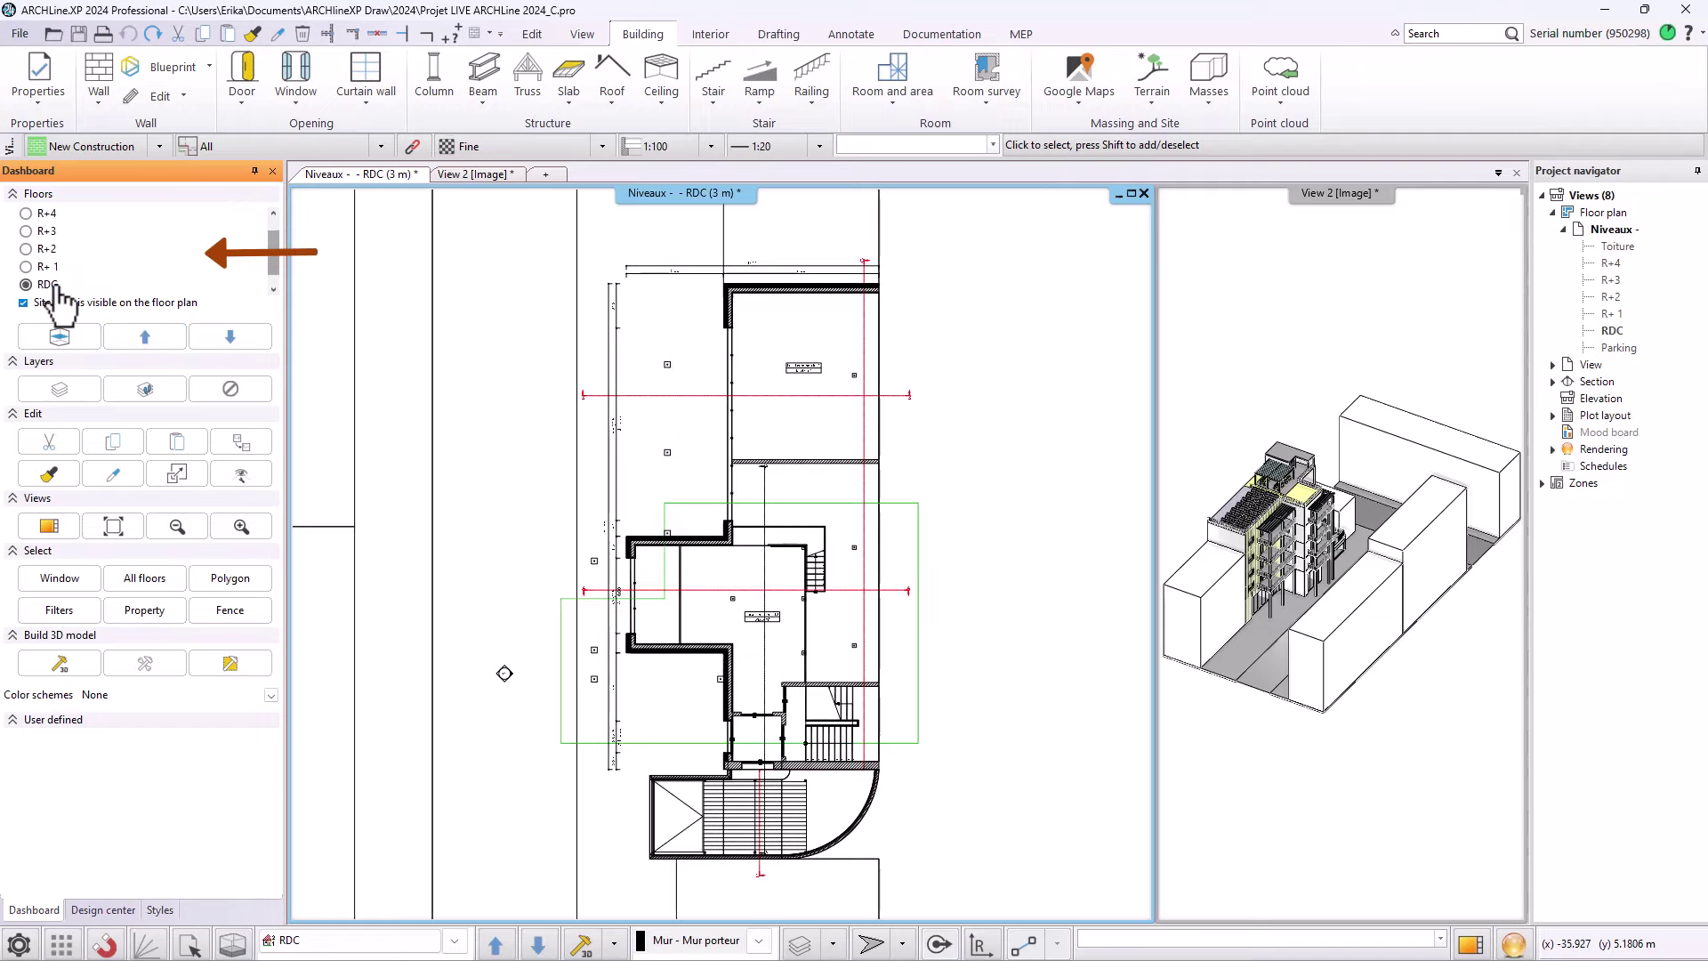
click(176, 529)
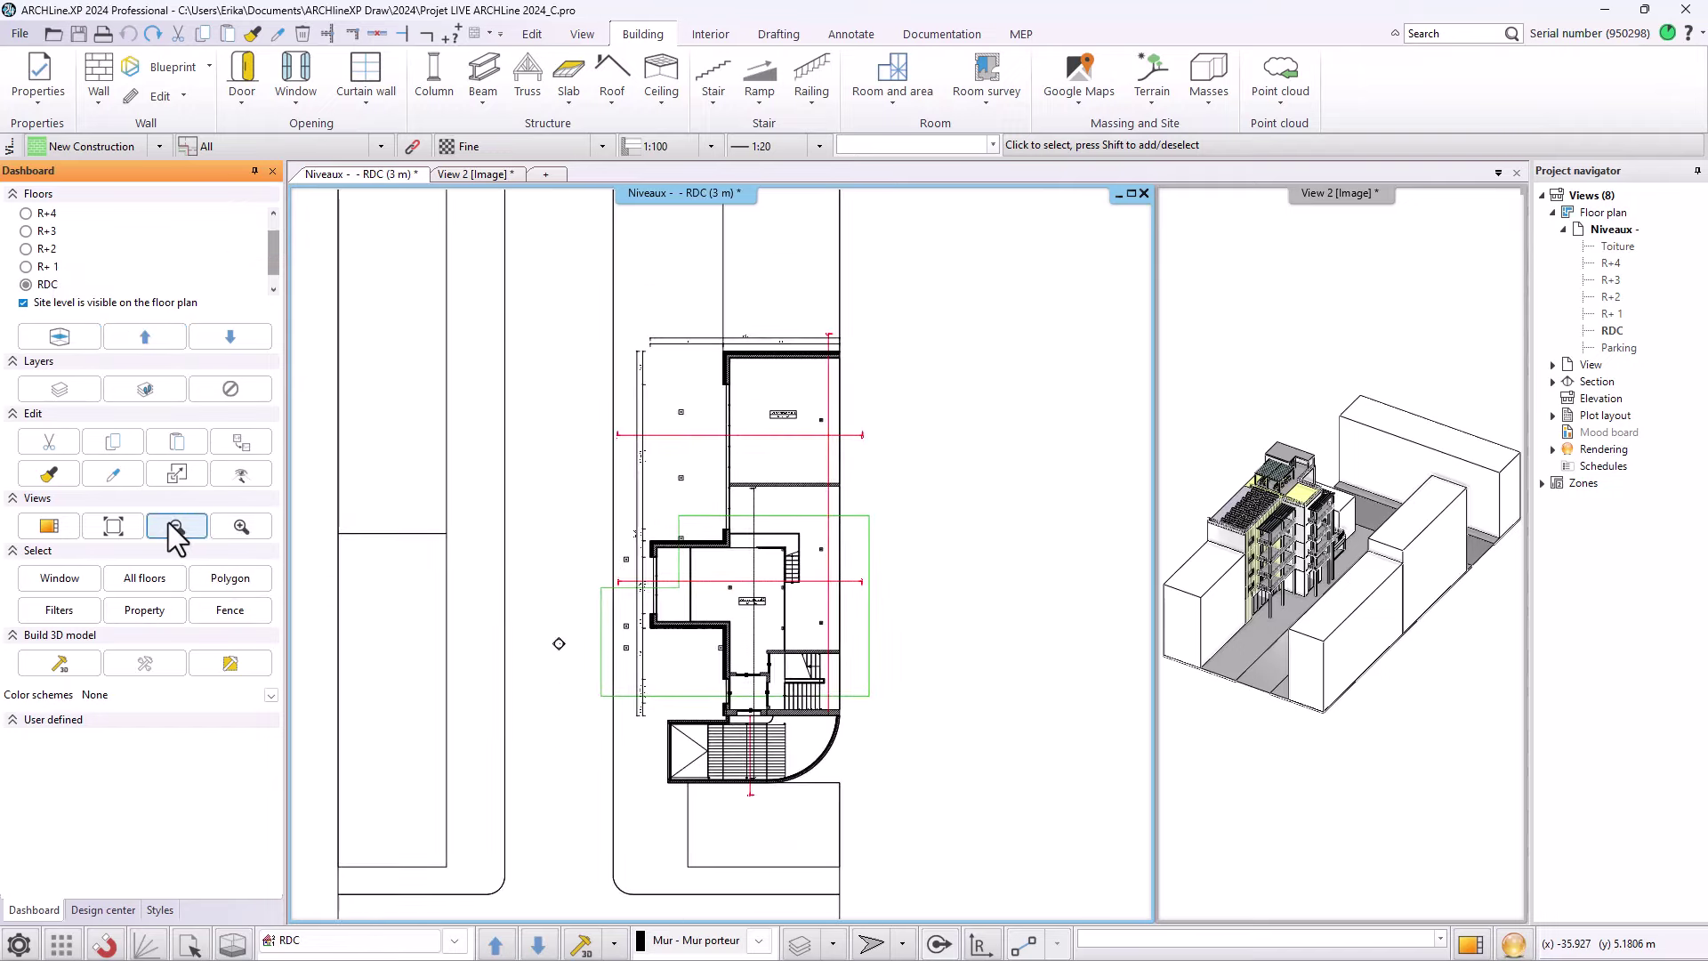
click(241, 525)
click(623, 543)
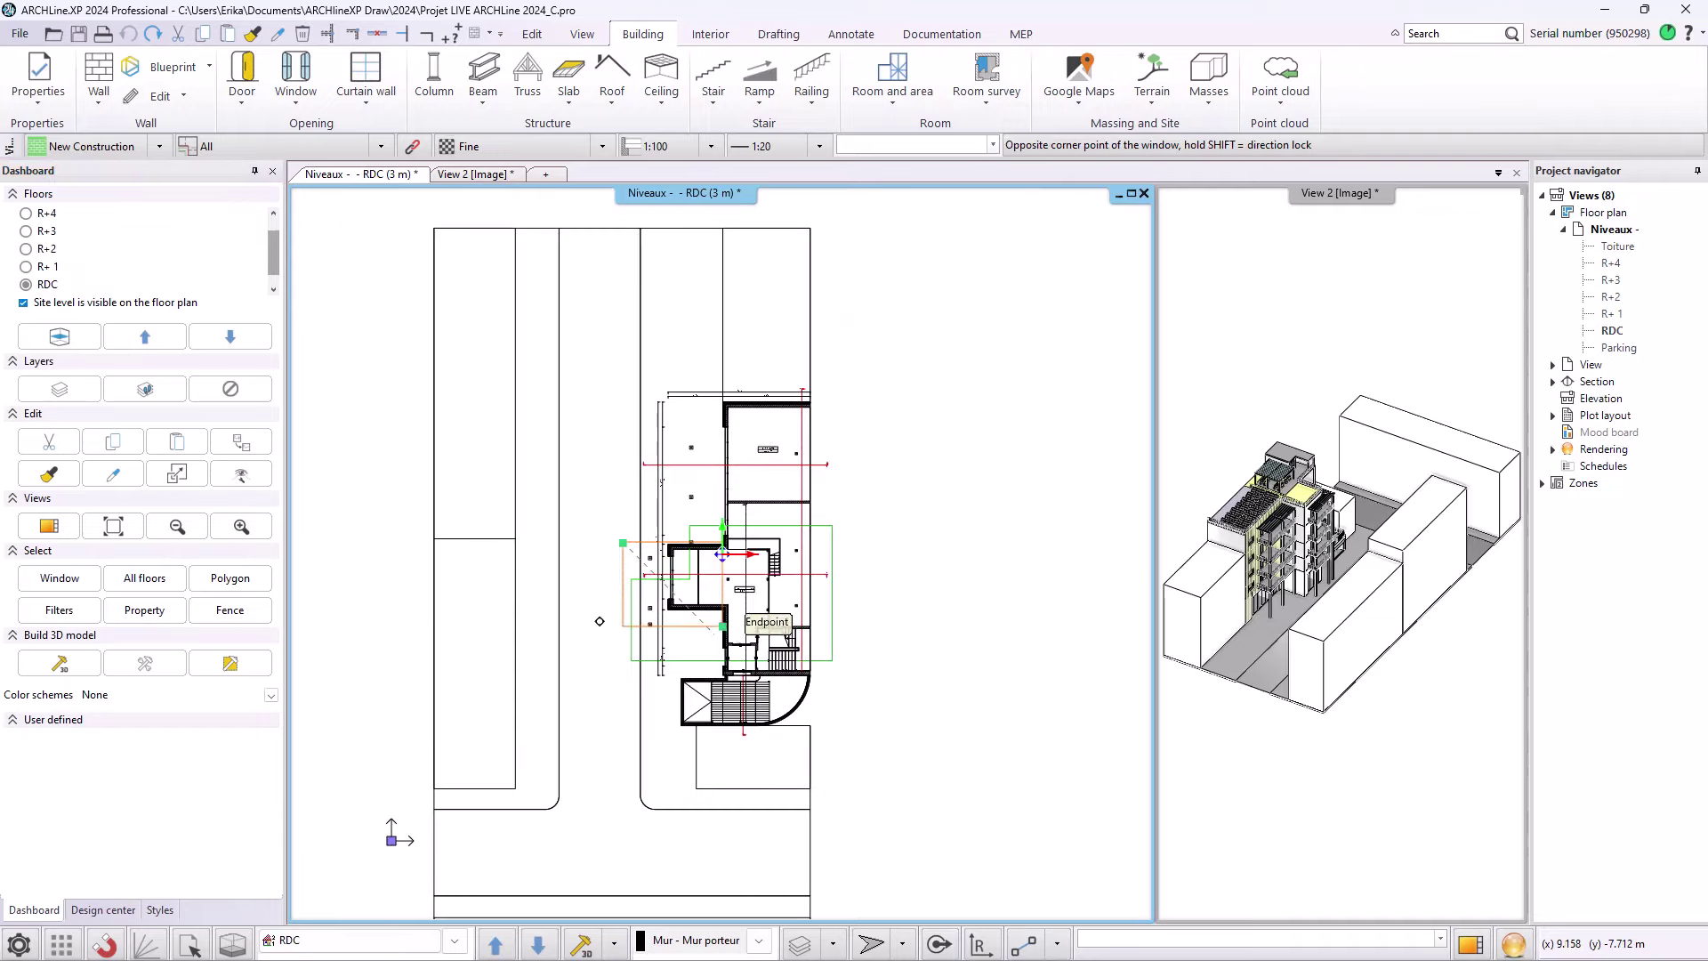
click(745, 638)
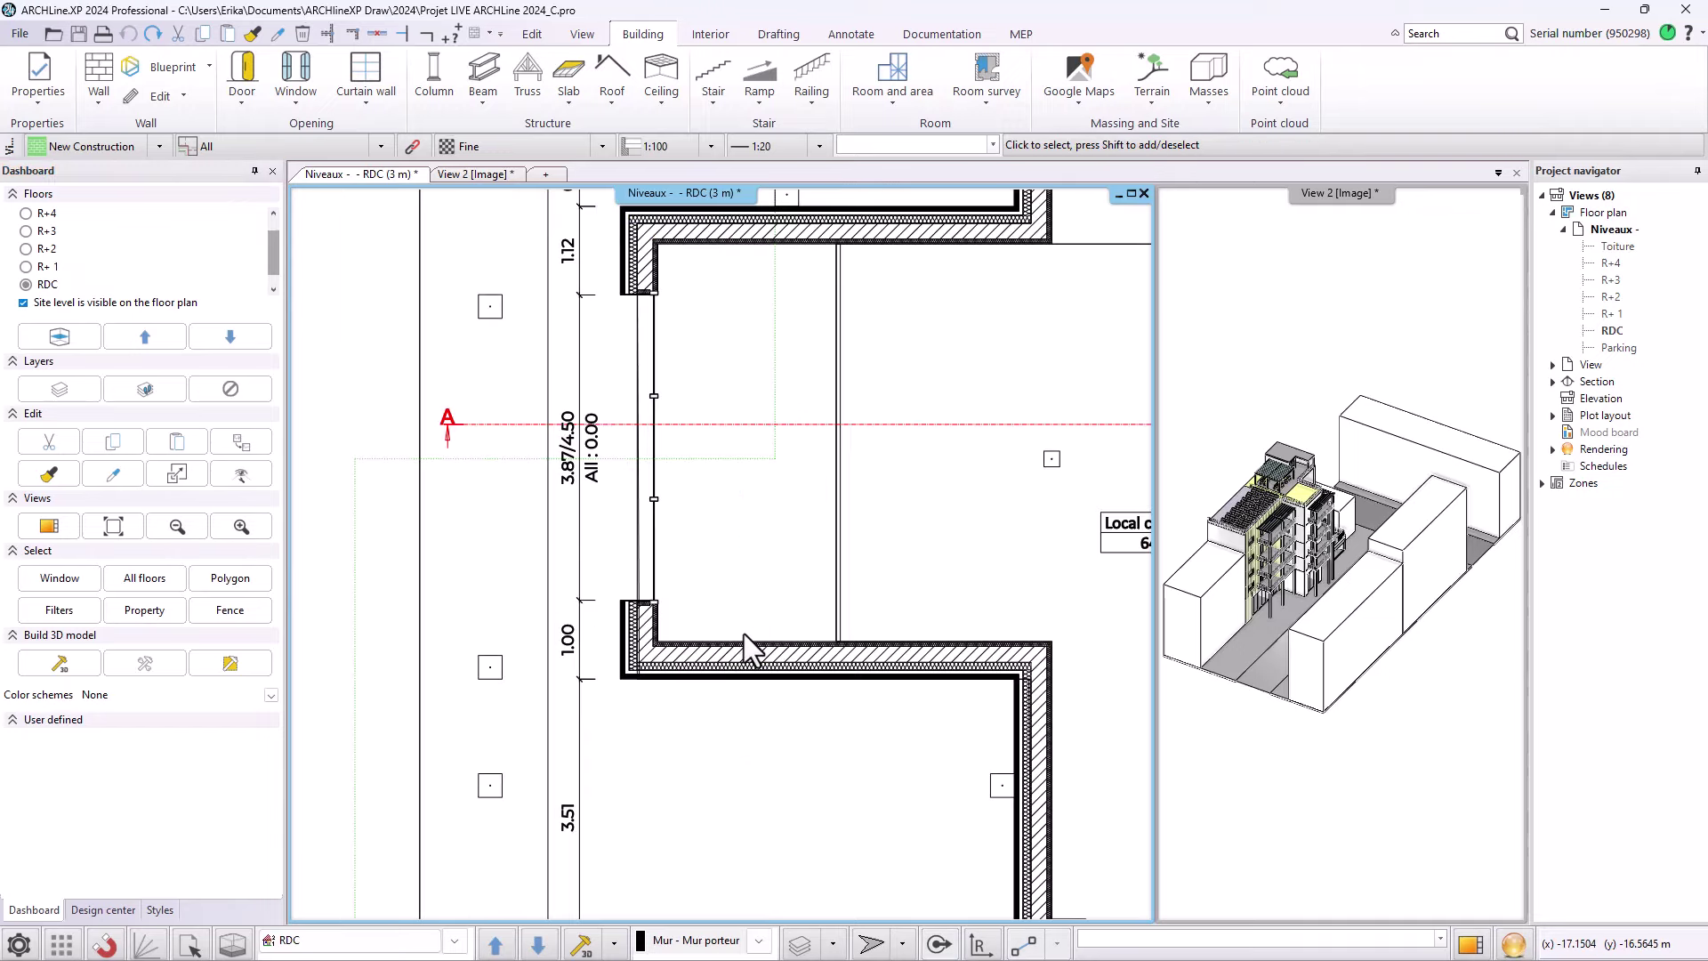
click(113, 525)
scroll(799, 423, up, 4)
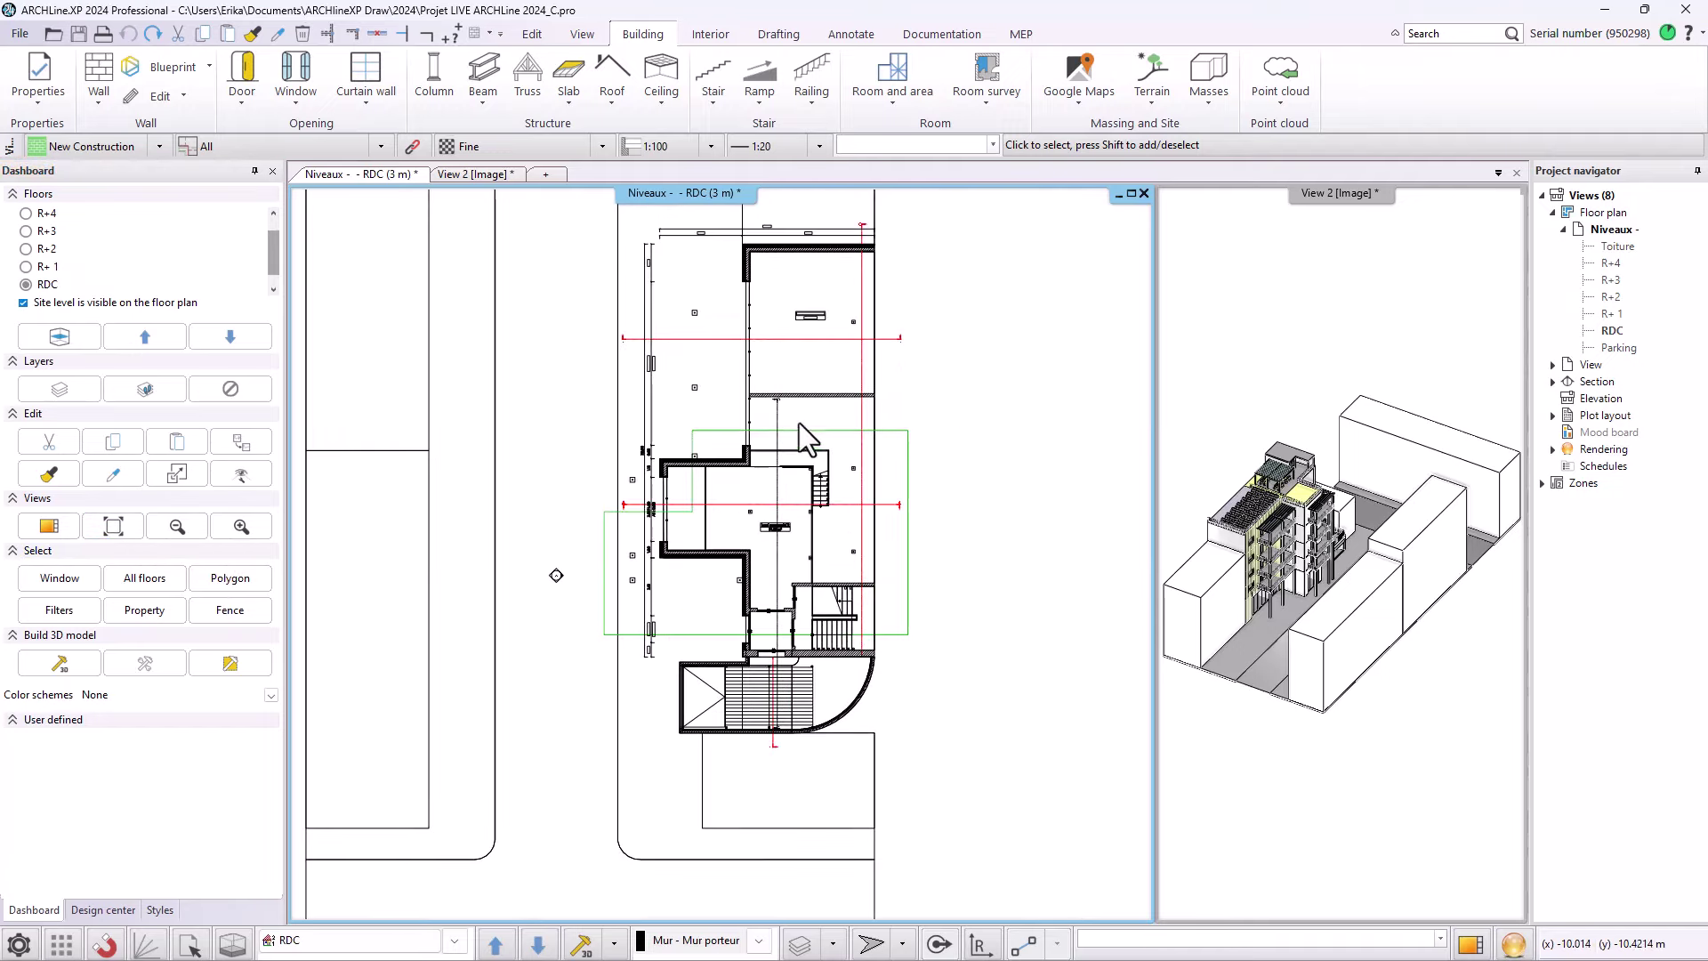
scroll(750, 395, down, 1)
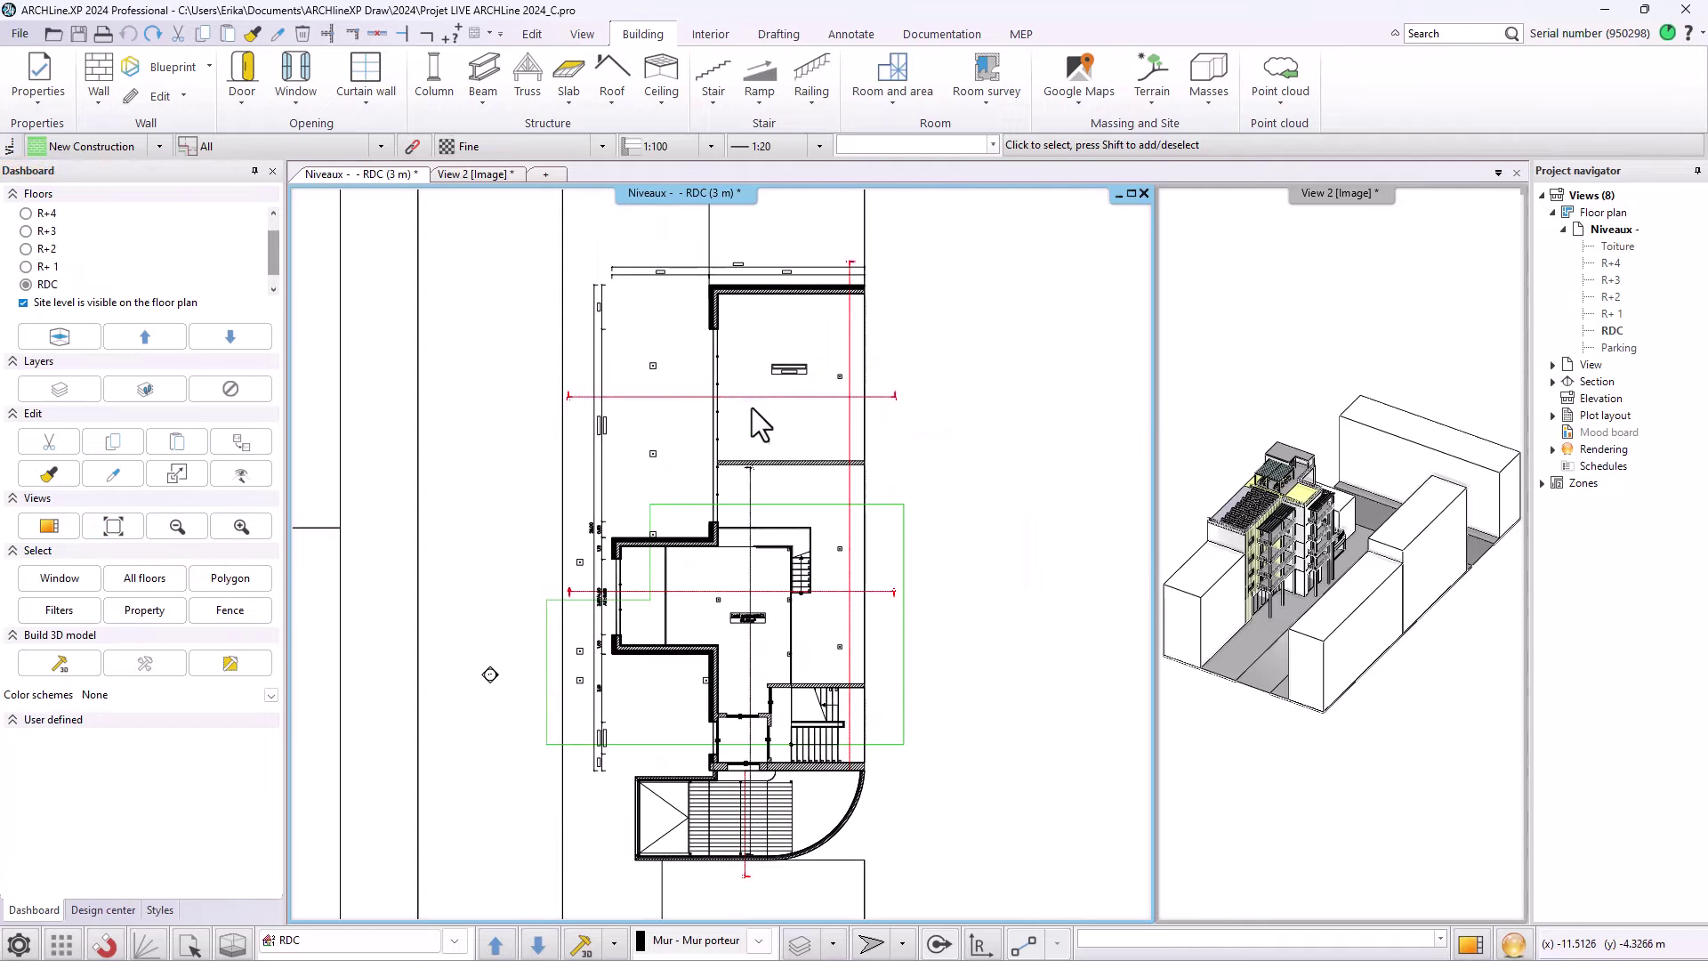
- Add Wall to the Dashboard's User defined tools and draw a short horizontal Refend 200mm wall
right_click(93, 67)
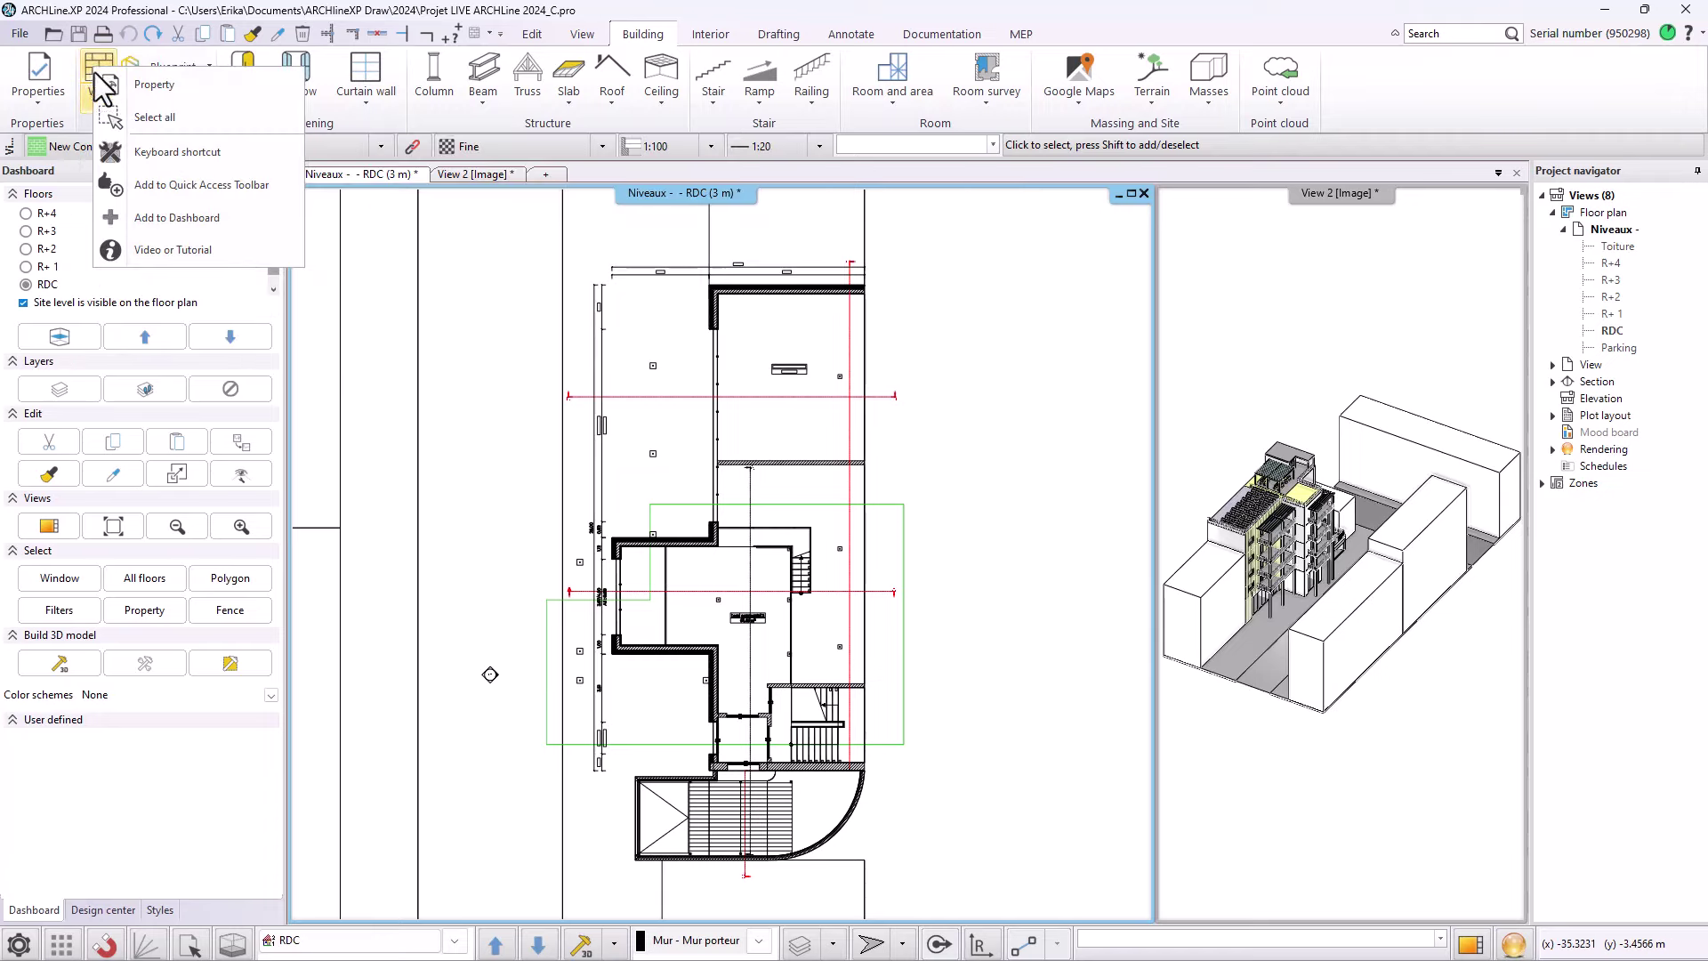
click(168, 217)
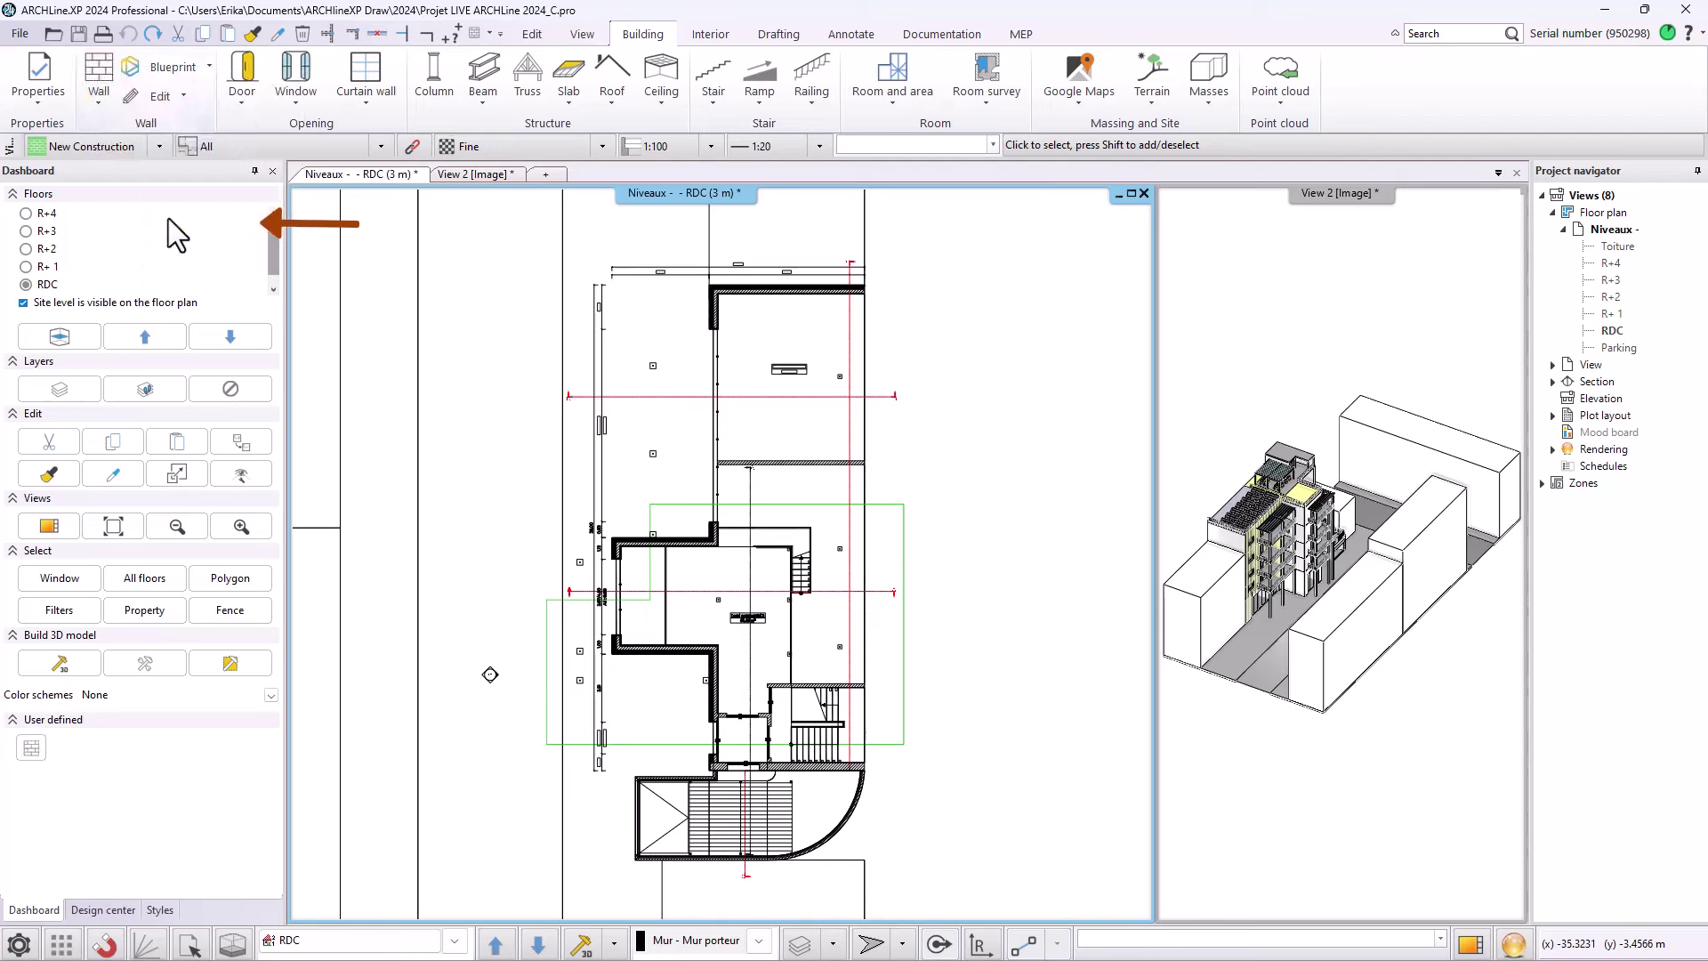
click(28, 754)
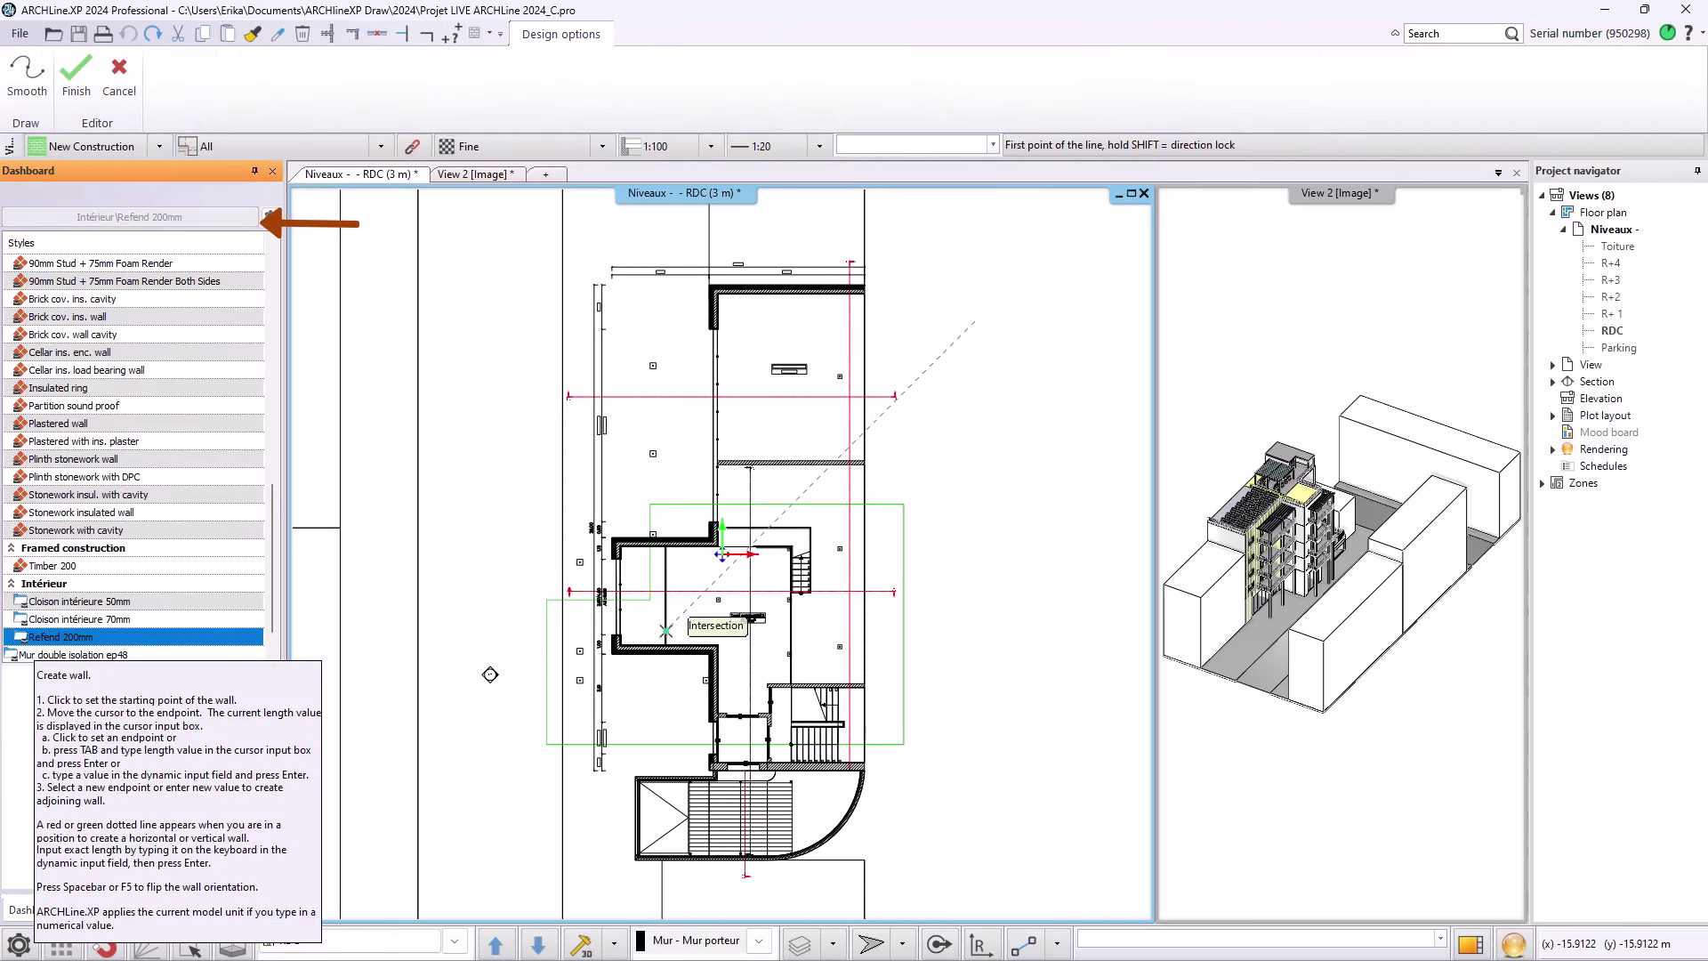
click(952, 514)
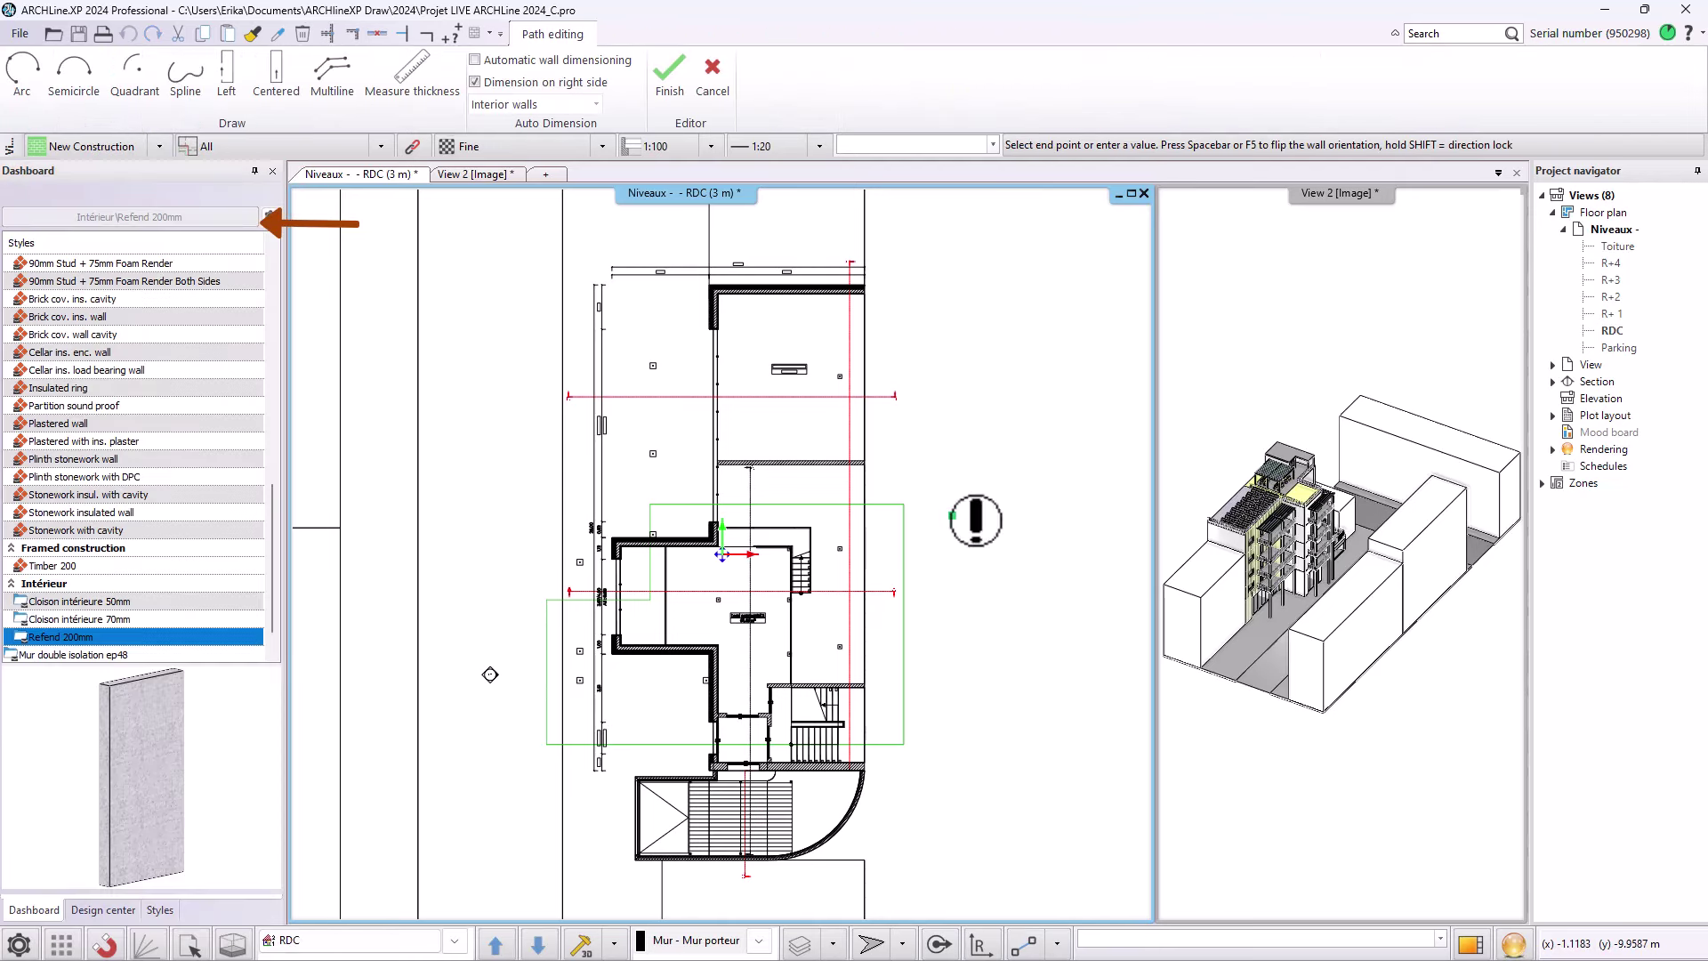
click(1079, 511)
key(Escape)
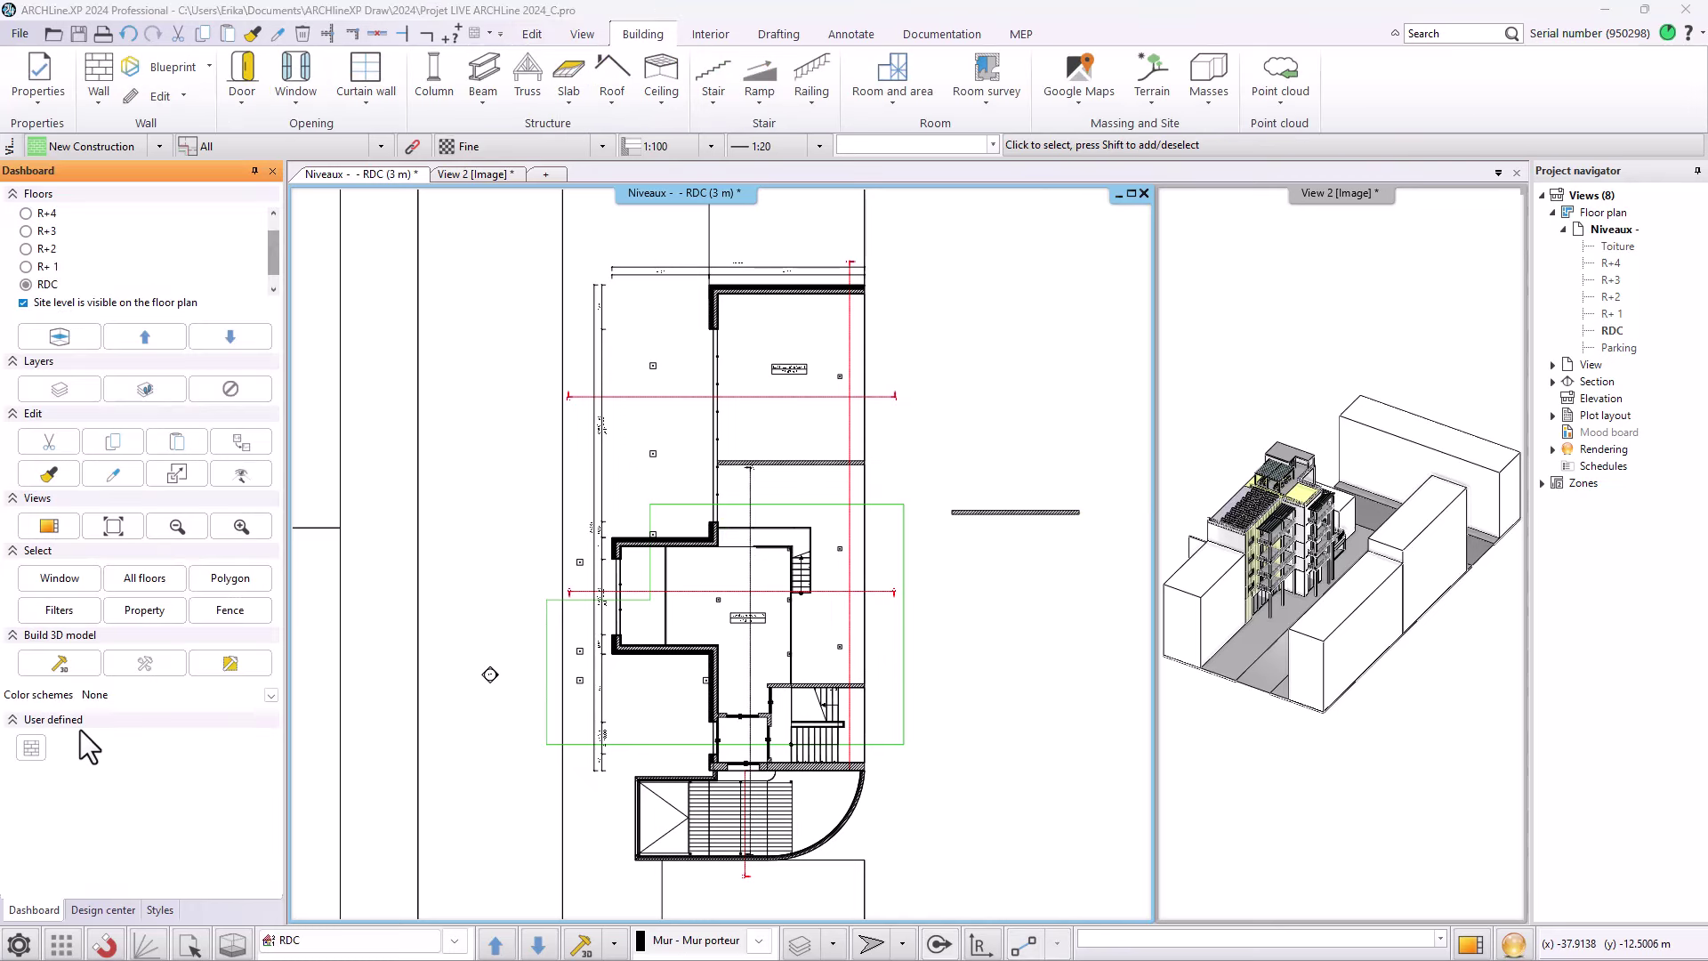
- Add the Stonework with cavity wall style to the Dashboard and start a wall left of the building
click(31, 748)
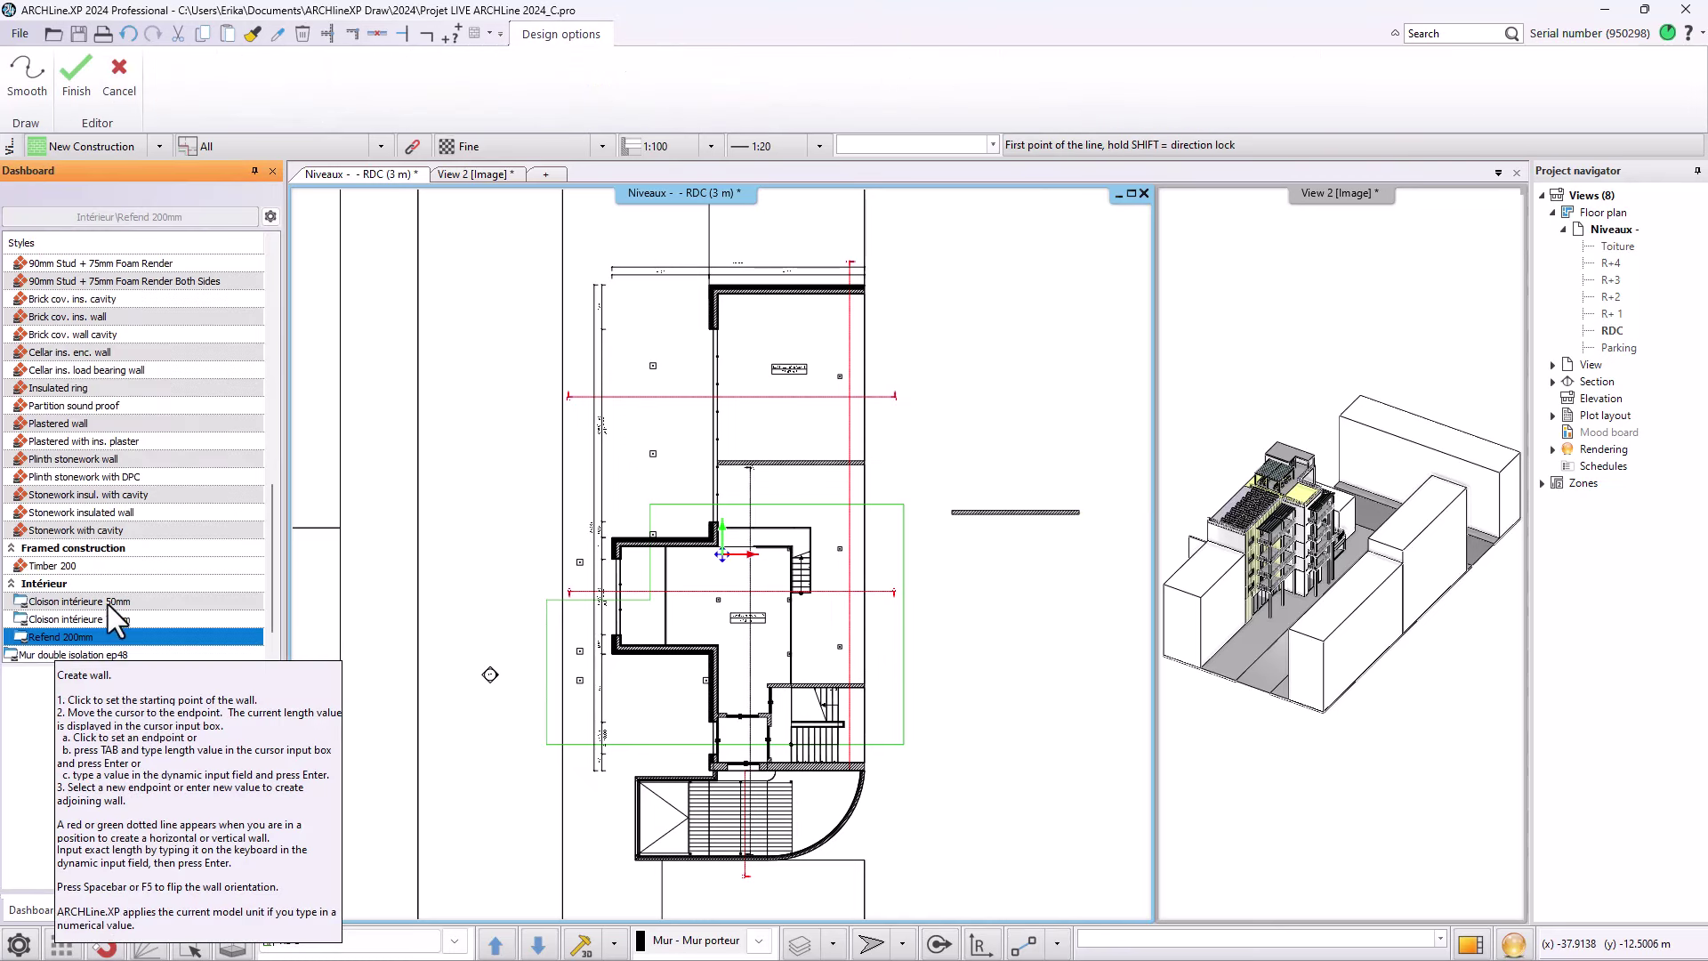
right_click(119, 530)
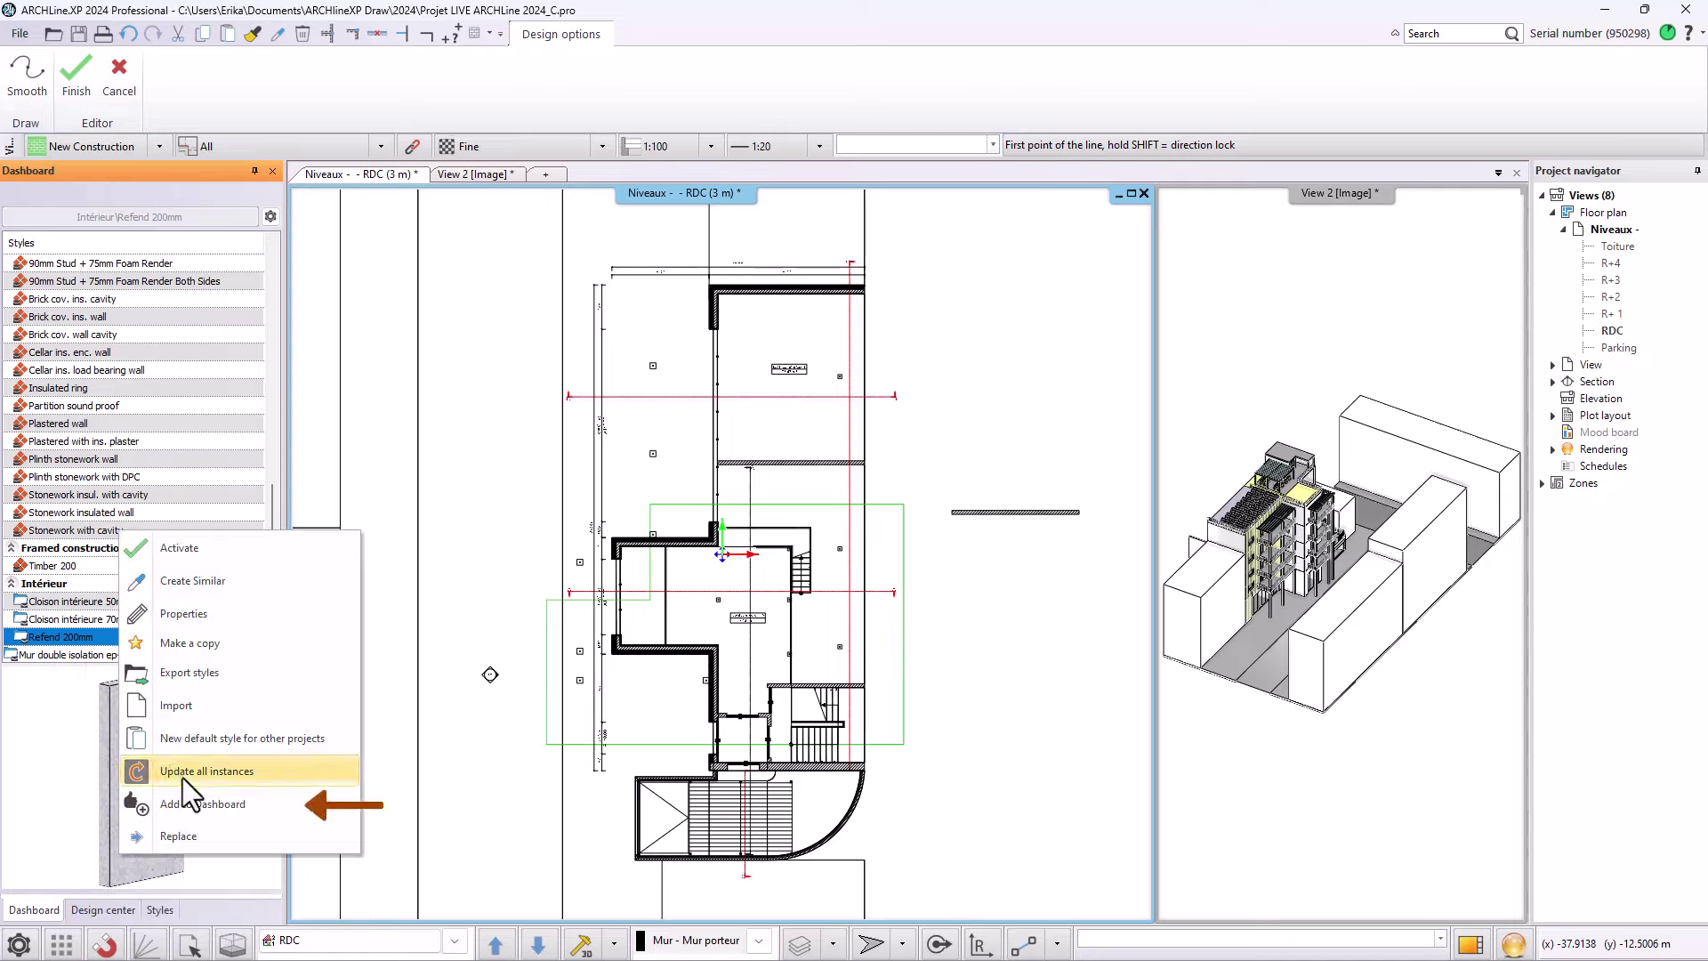
click(199, 798)
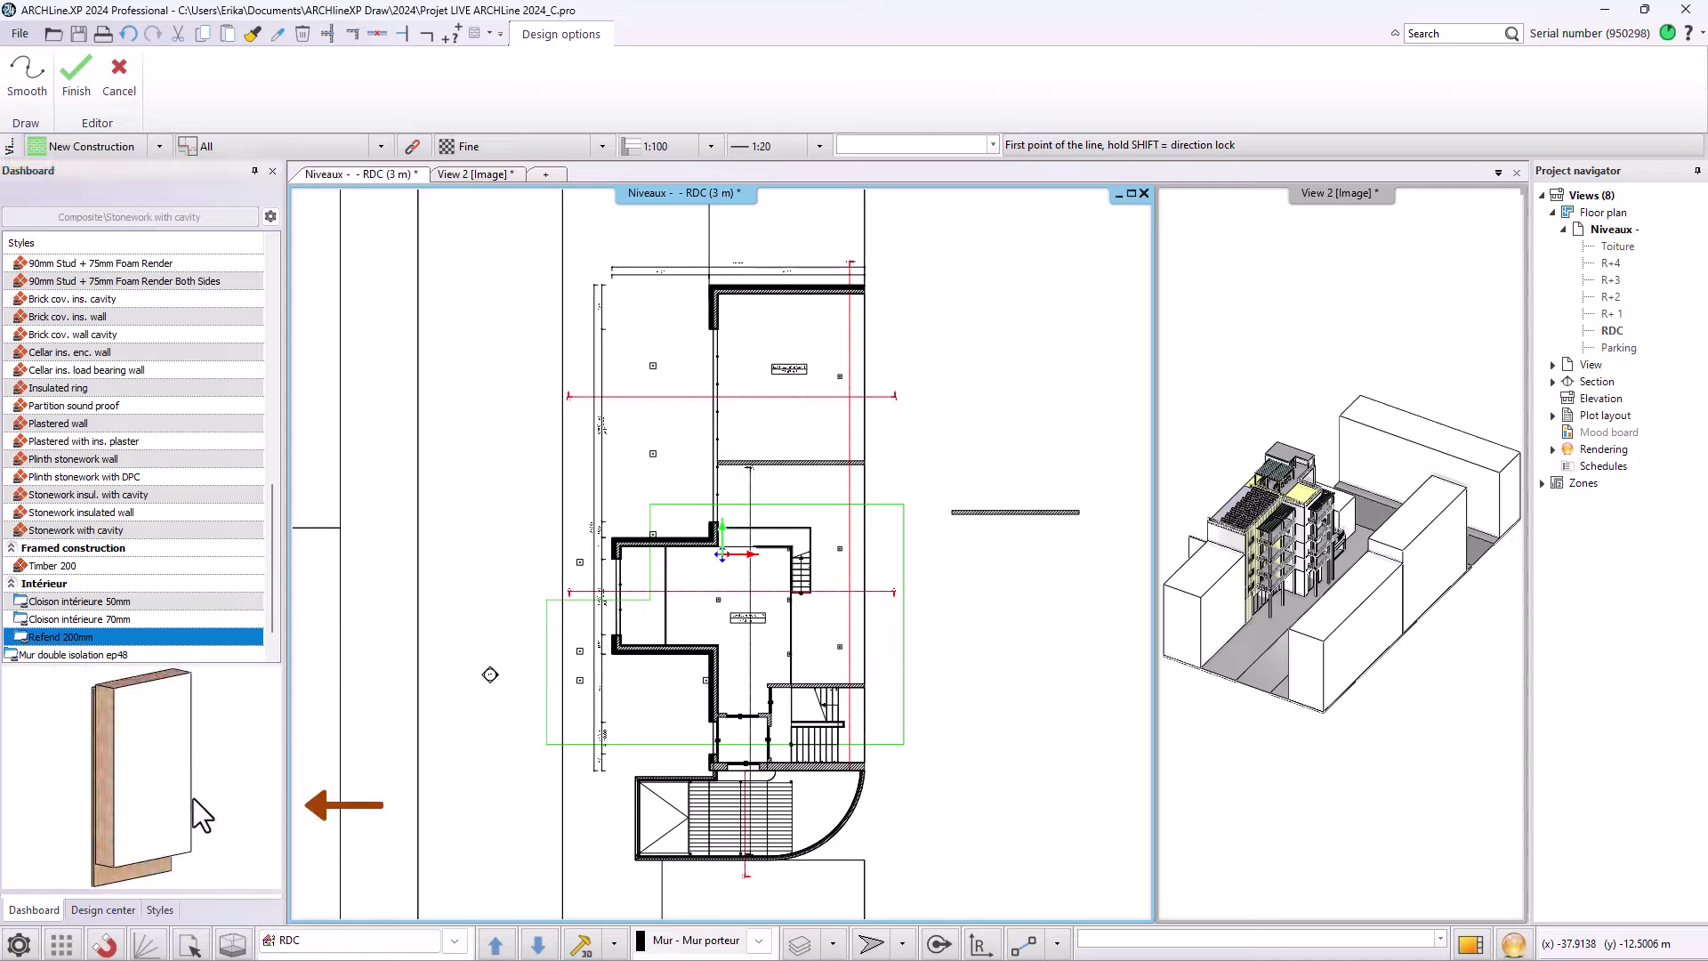
click(34, 825)
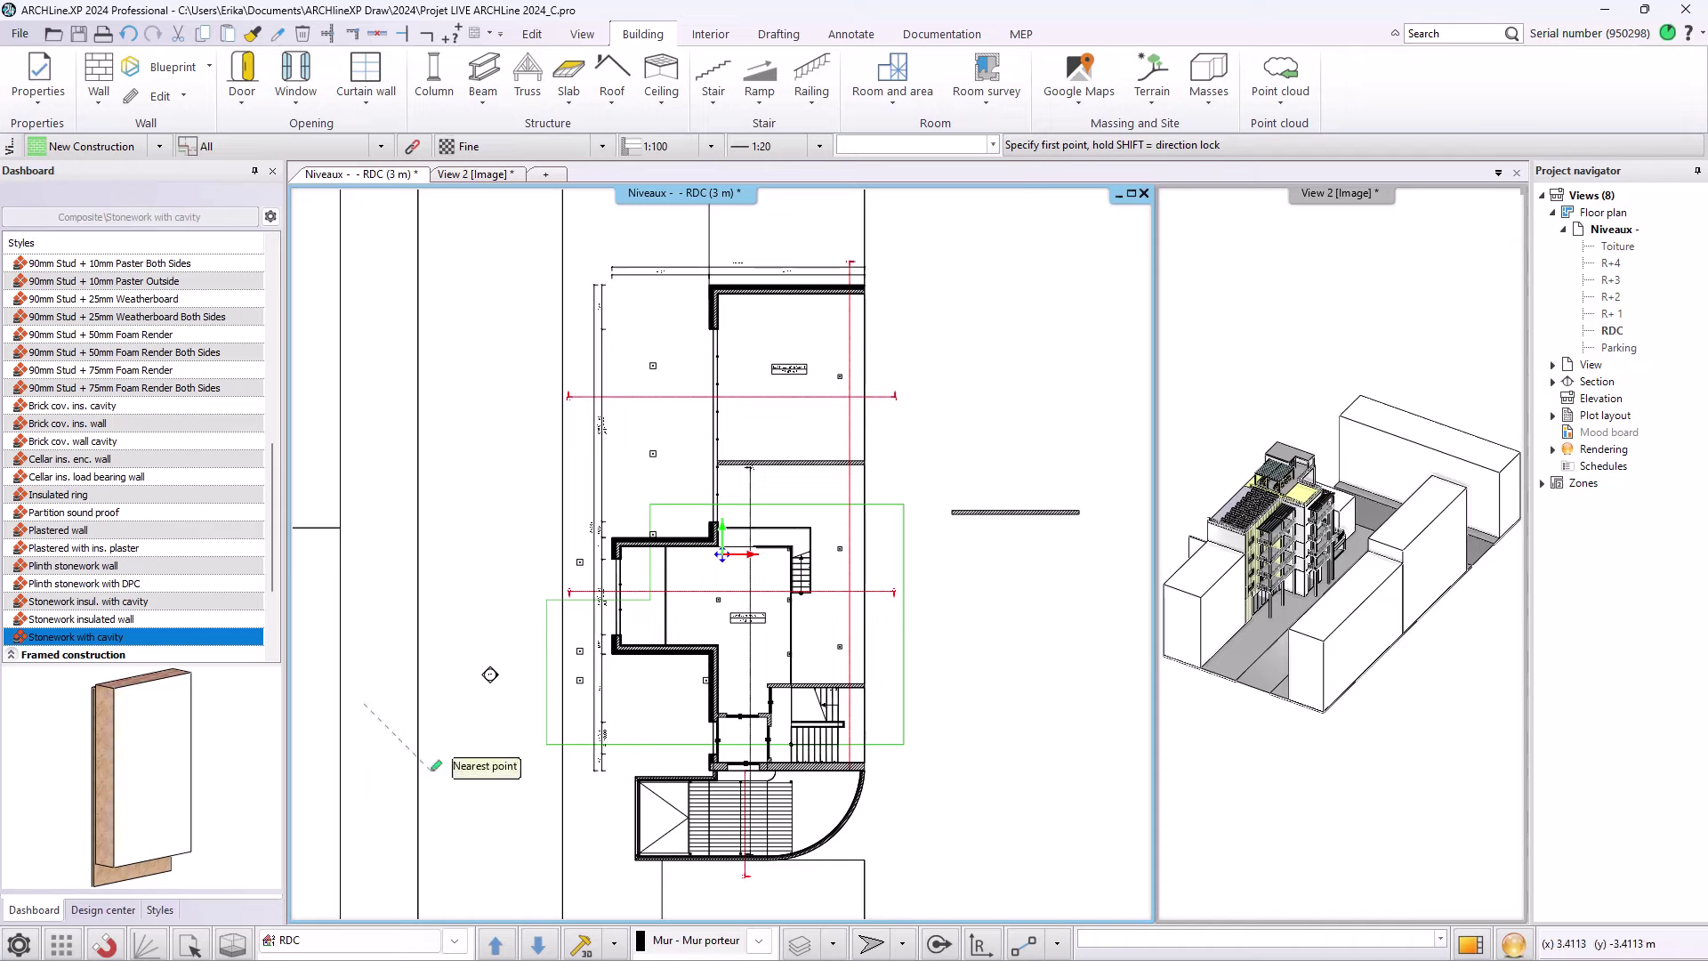
click(364, 705)
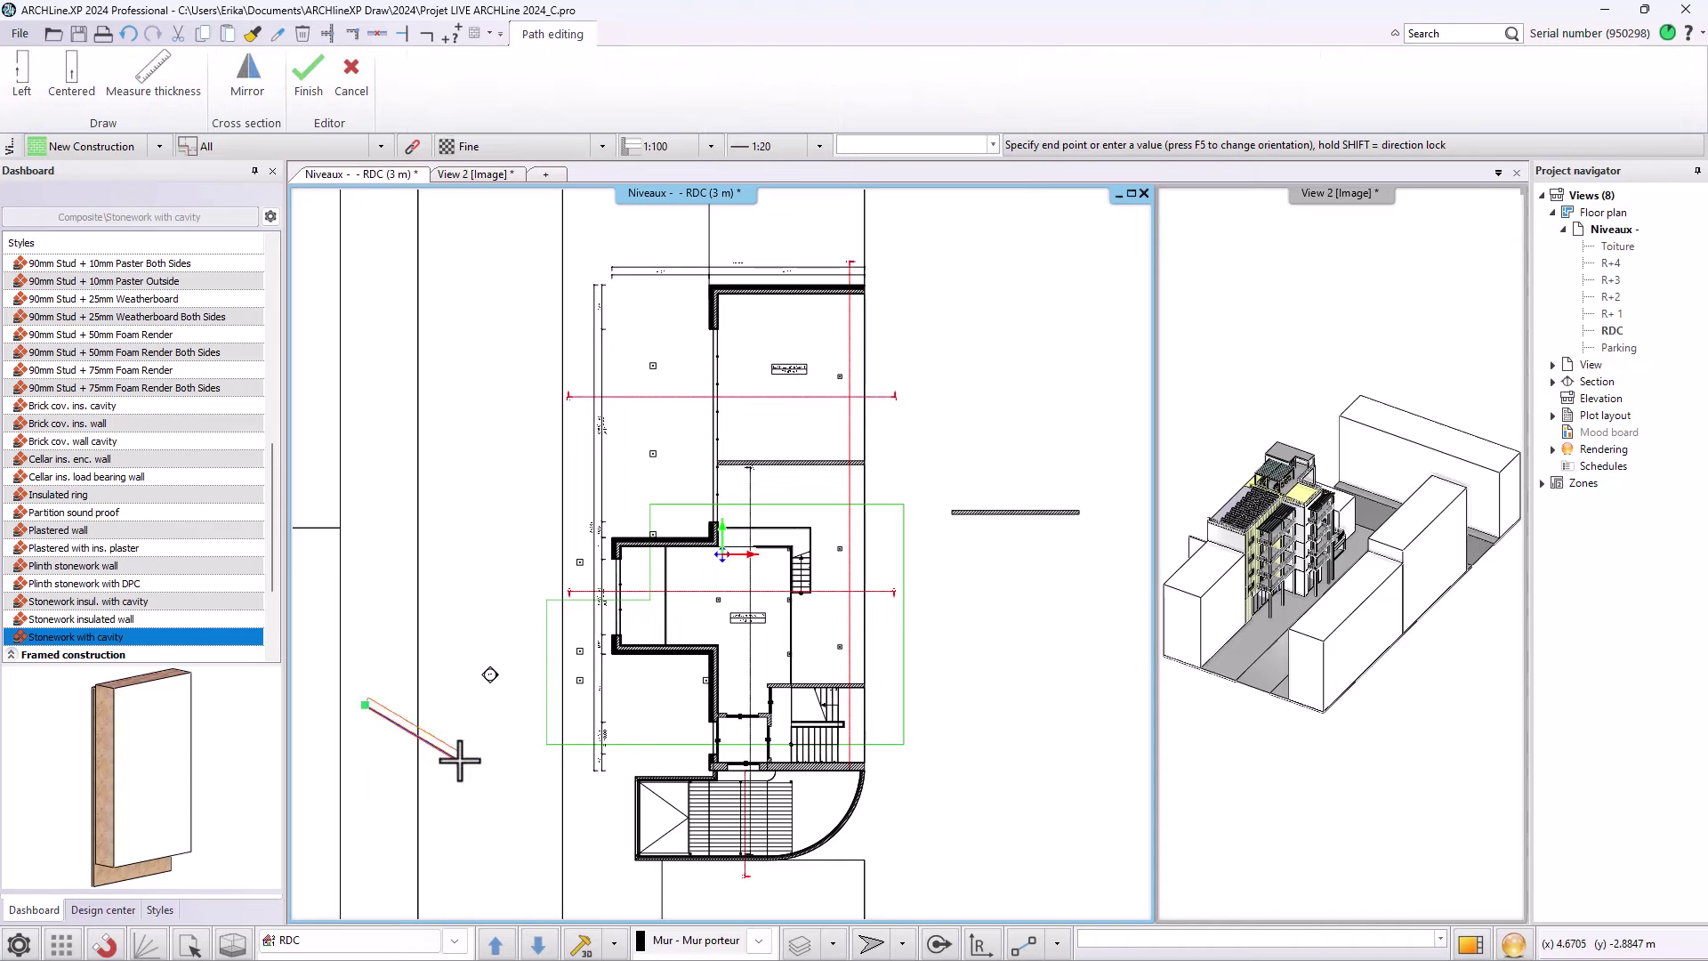
- Cancel the pending wall and set Wall_image.png as the Stonework with cavity shortcut's picture
key(Escape)
right_click(64, 747)
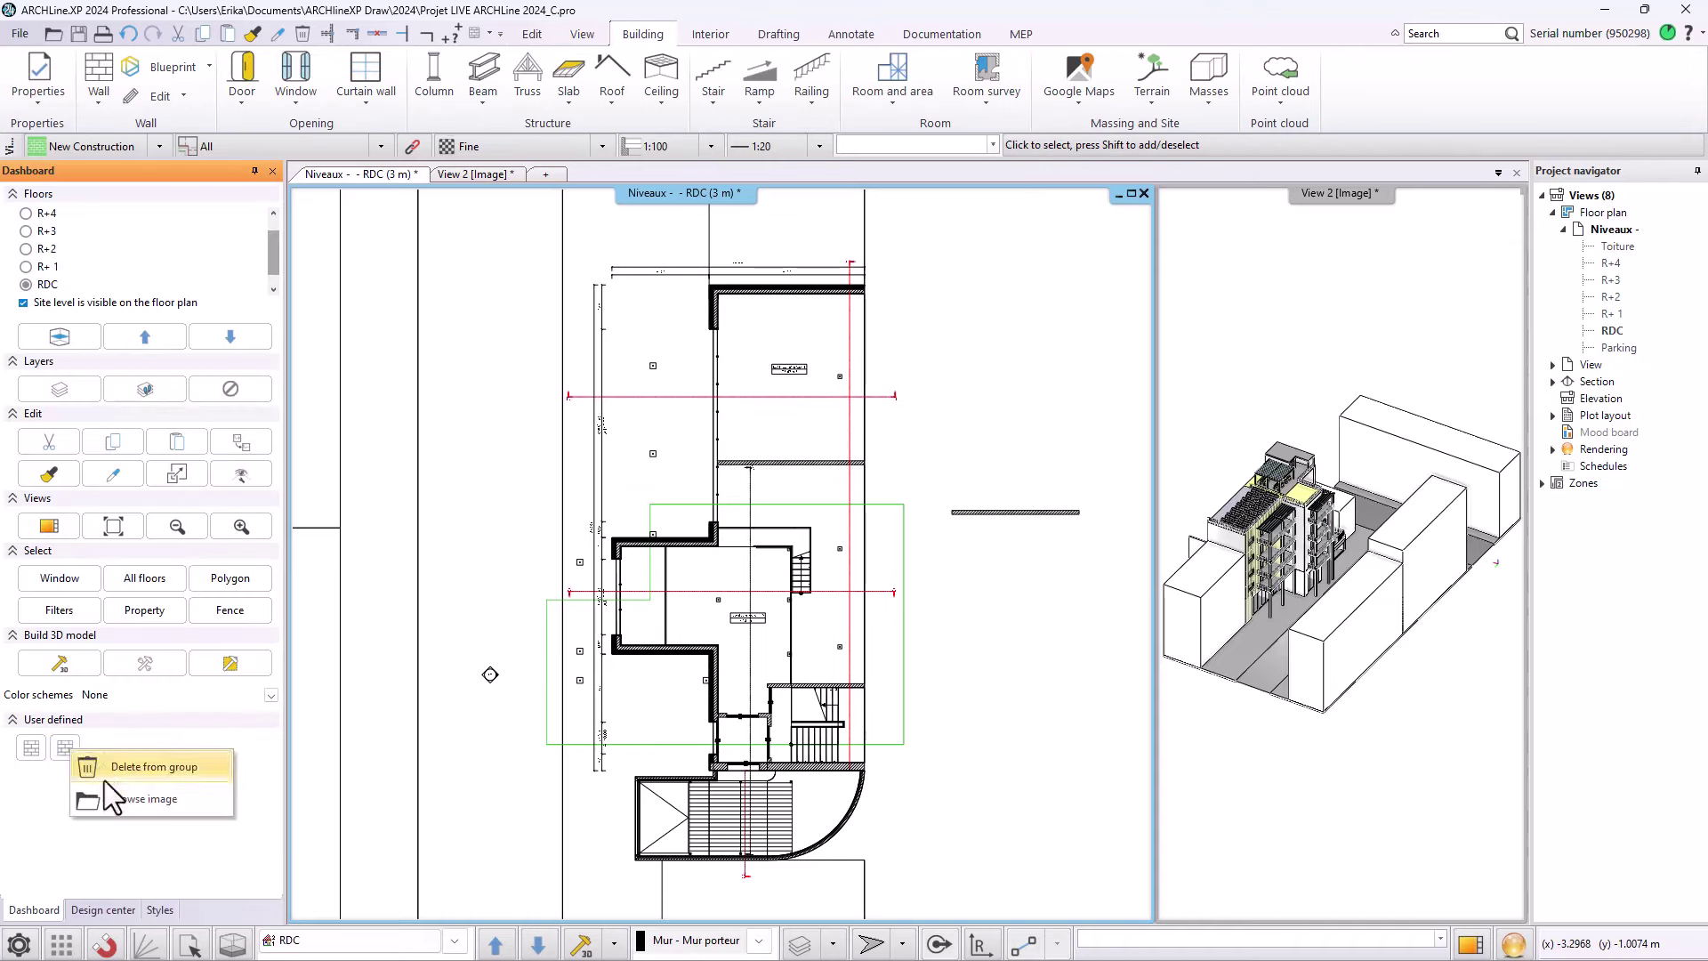
click(119, 799)
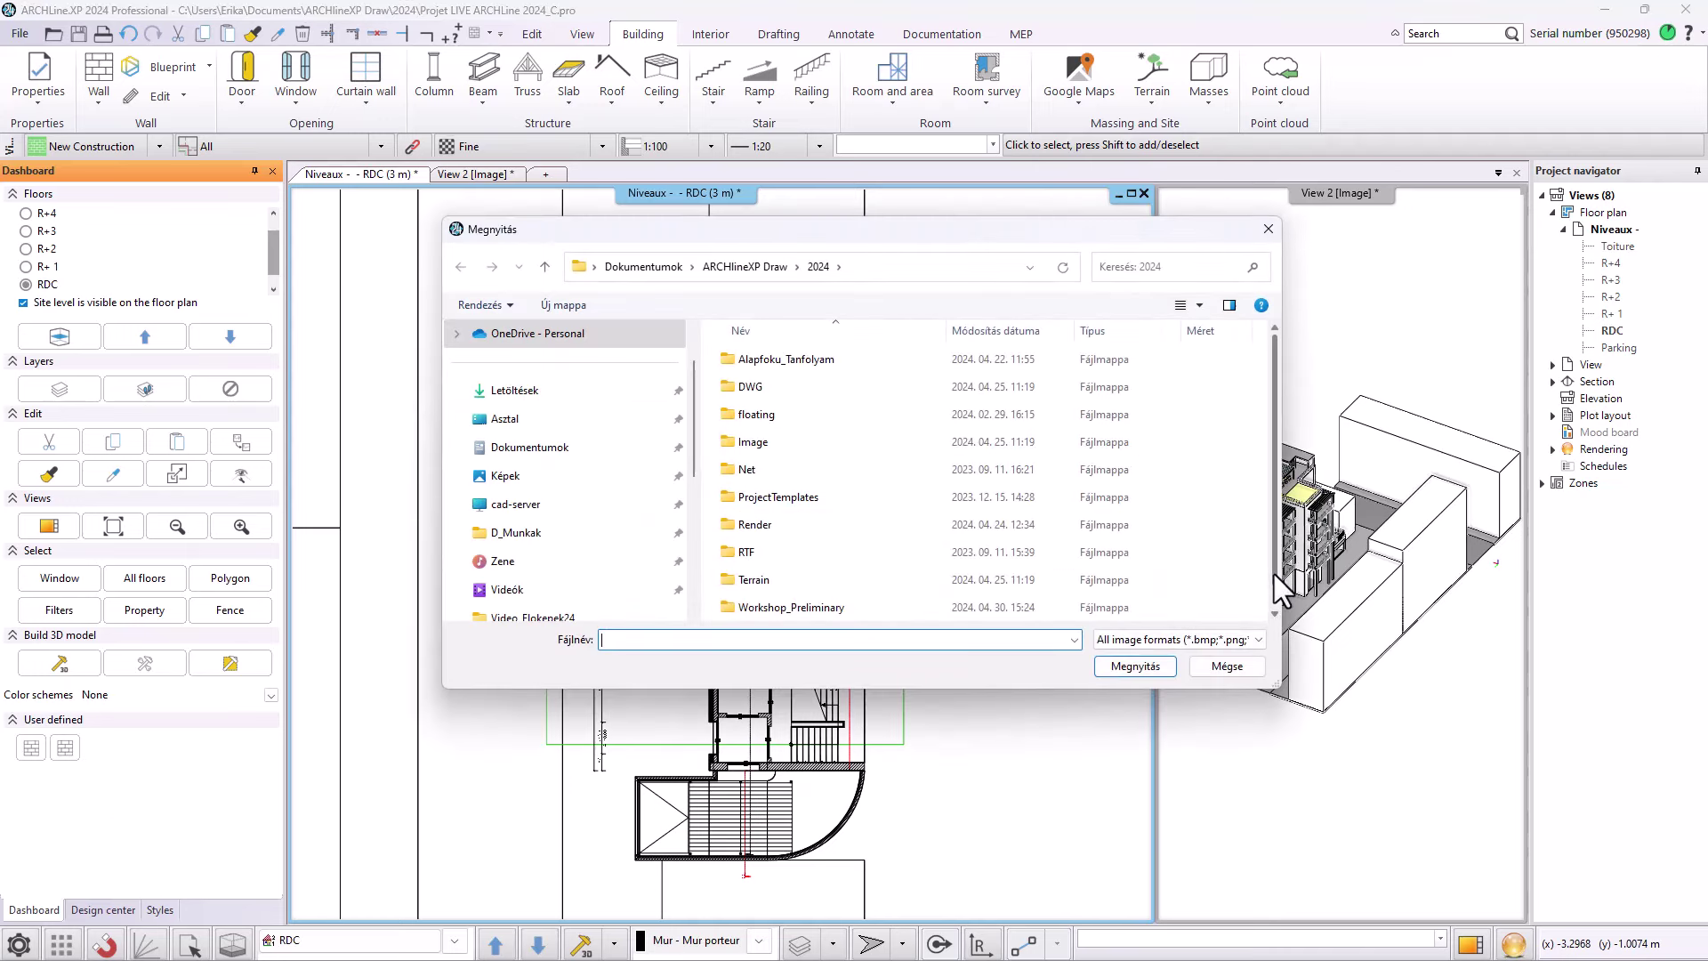
drag(1274, 573, 1277, 623)
click(763, 612)
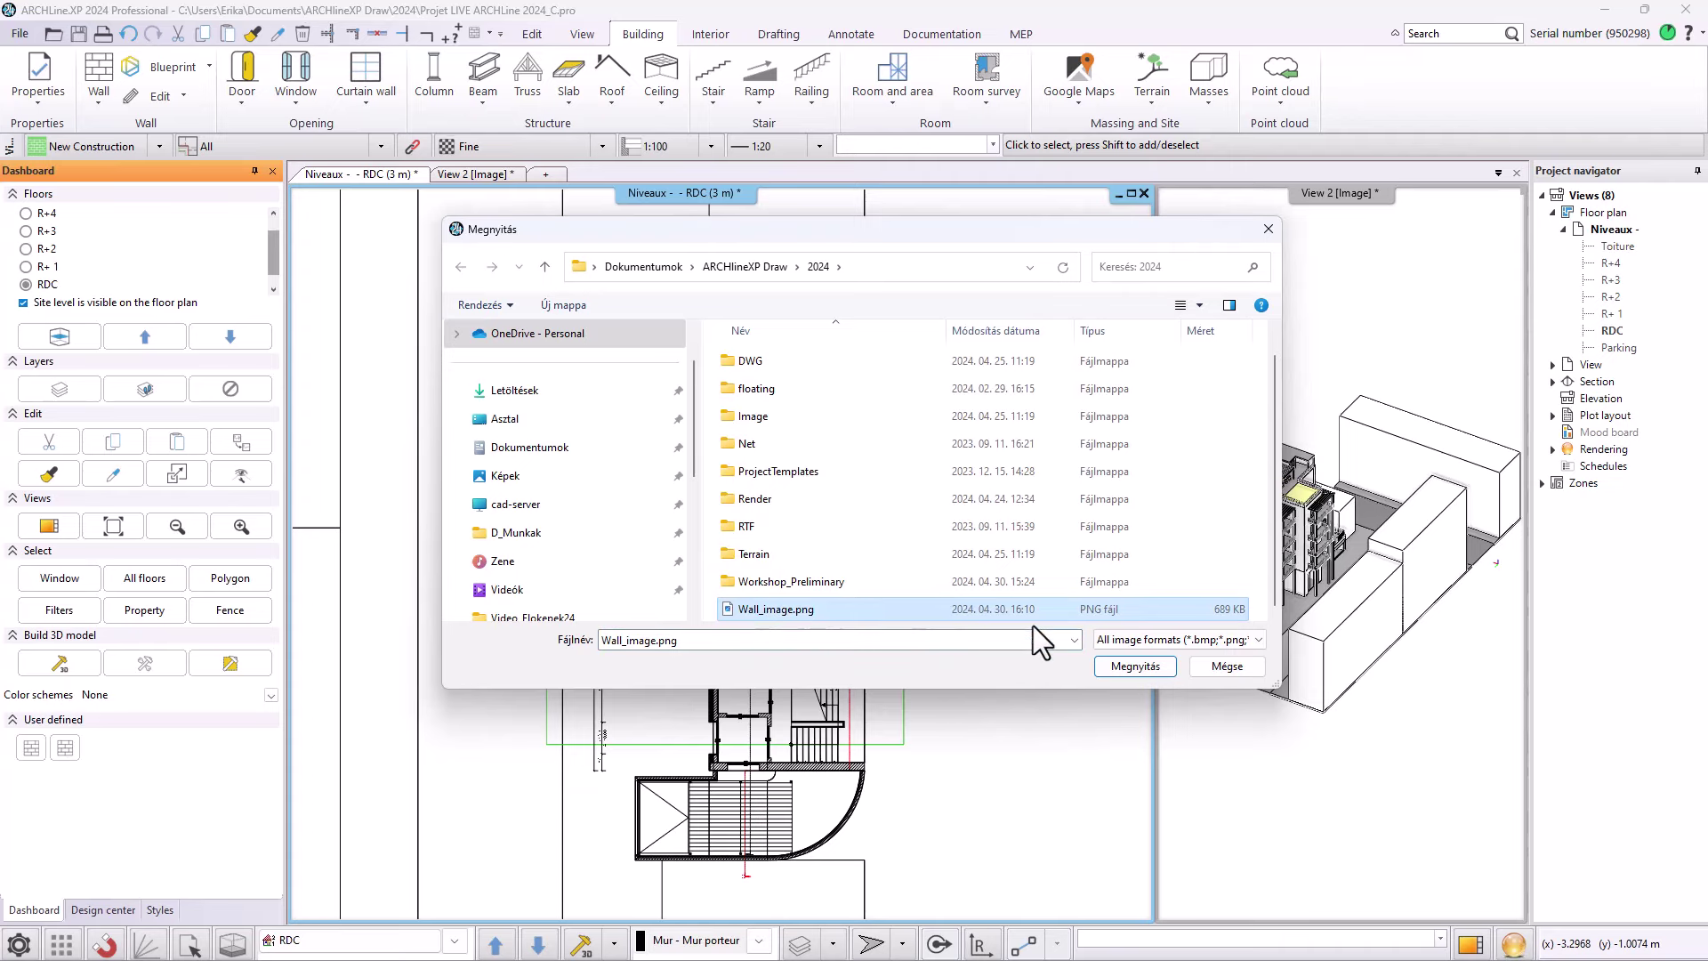
click(1112, 666)
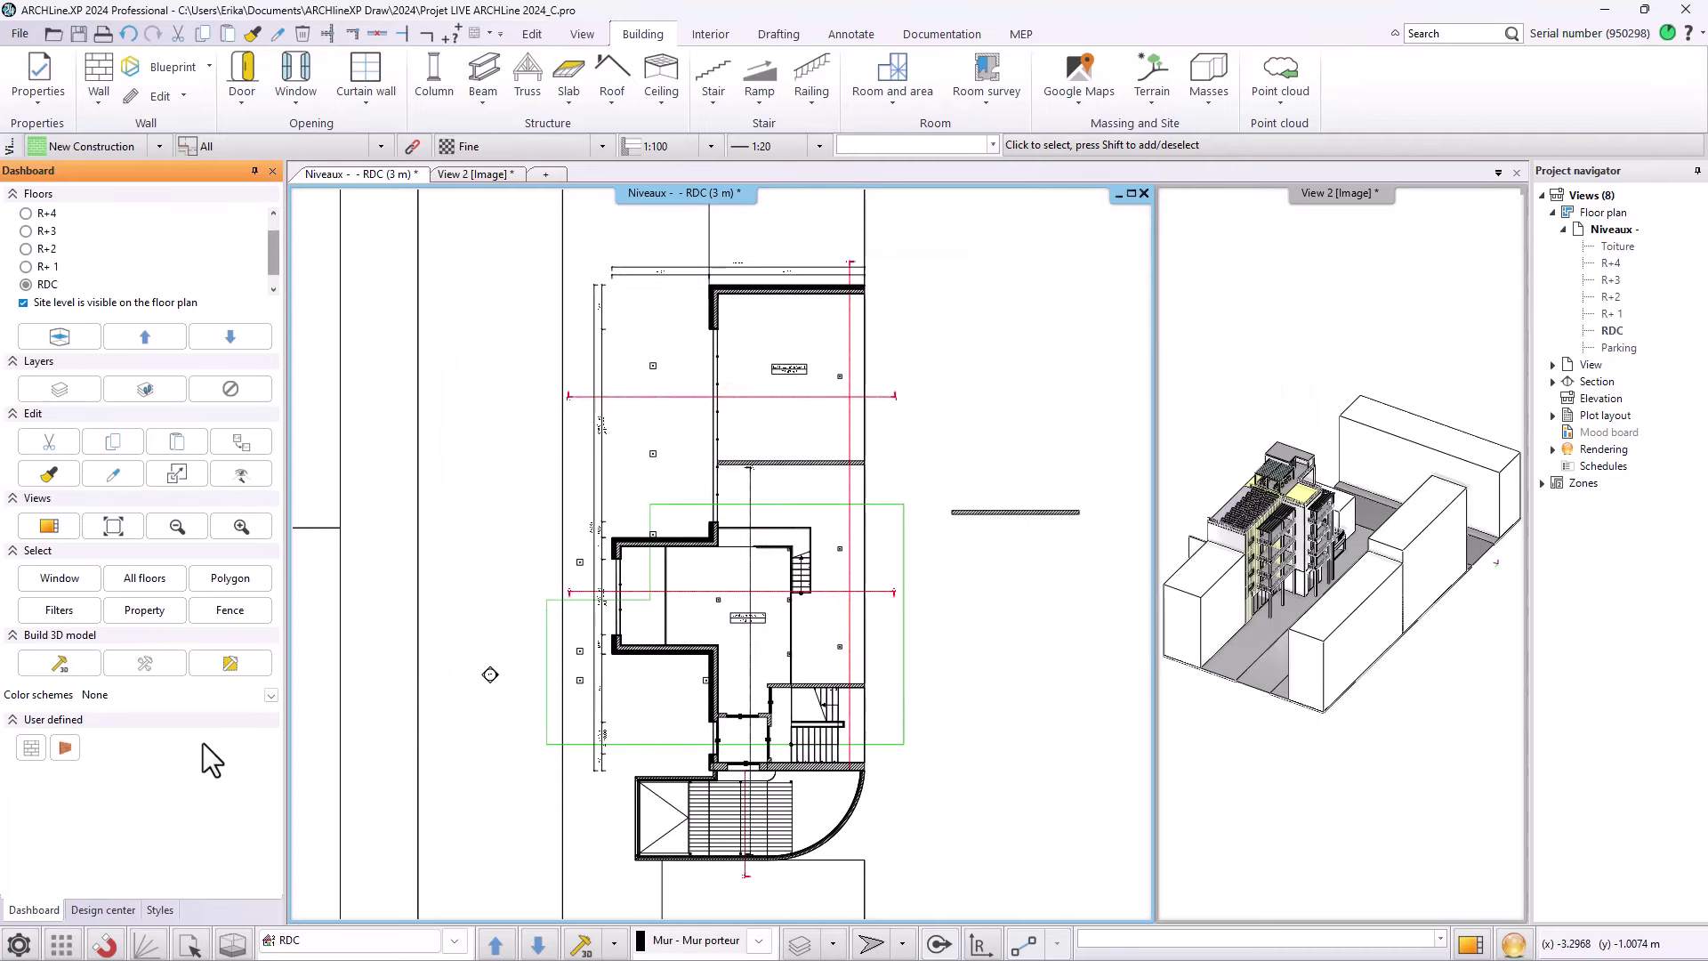
click(32, 747)
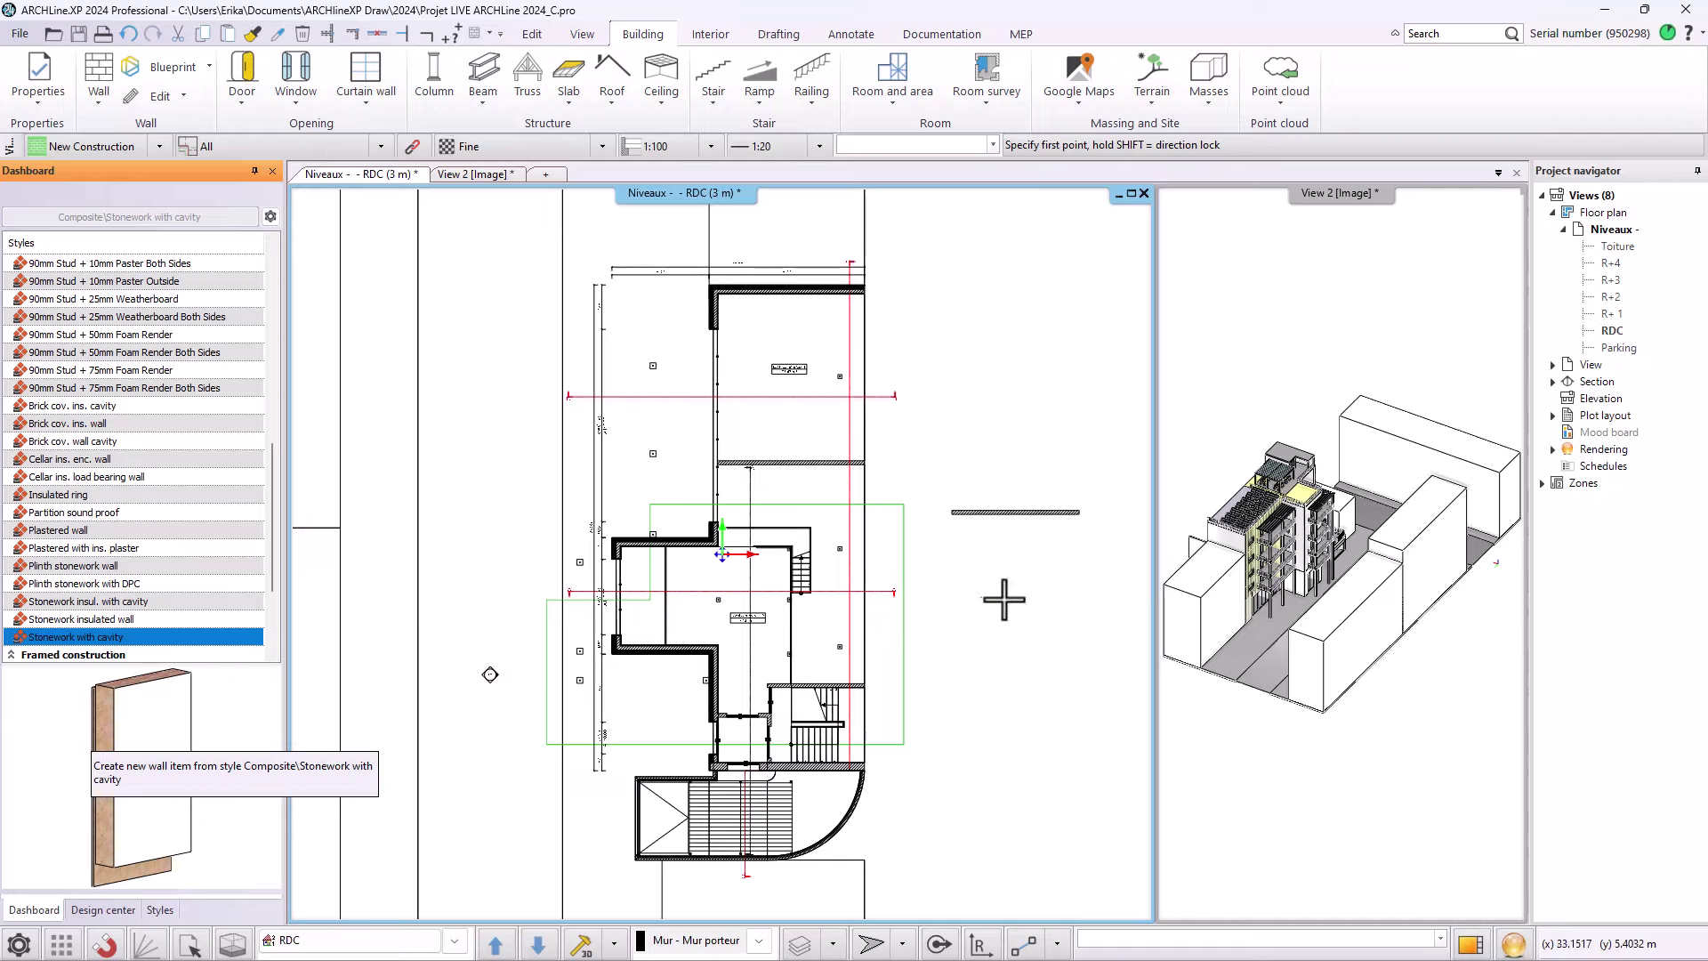
- Draw a hatched Stonework wall, undo it, and delete the earlier Refend 200mm test wall
click(956, 606)
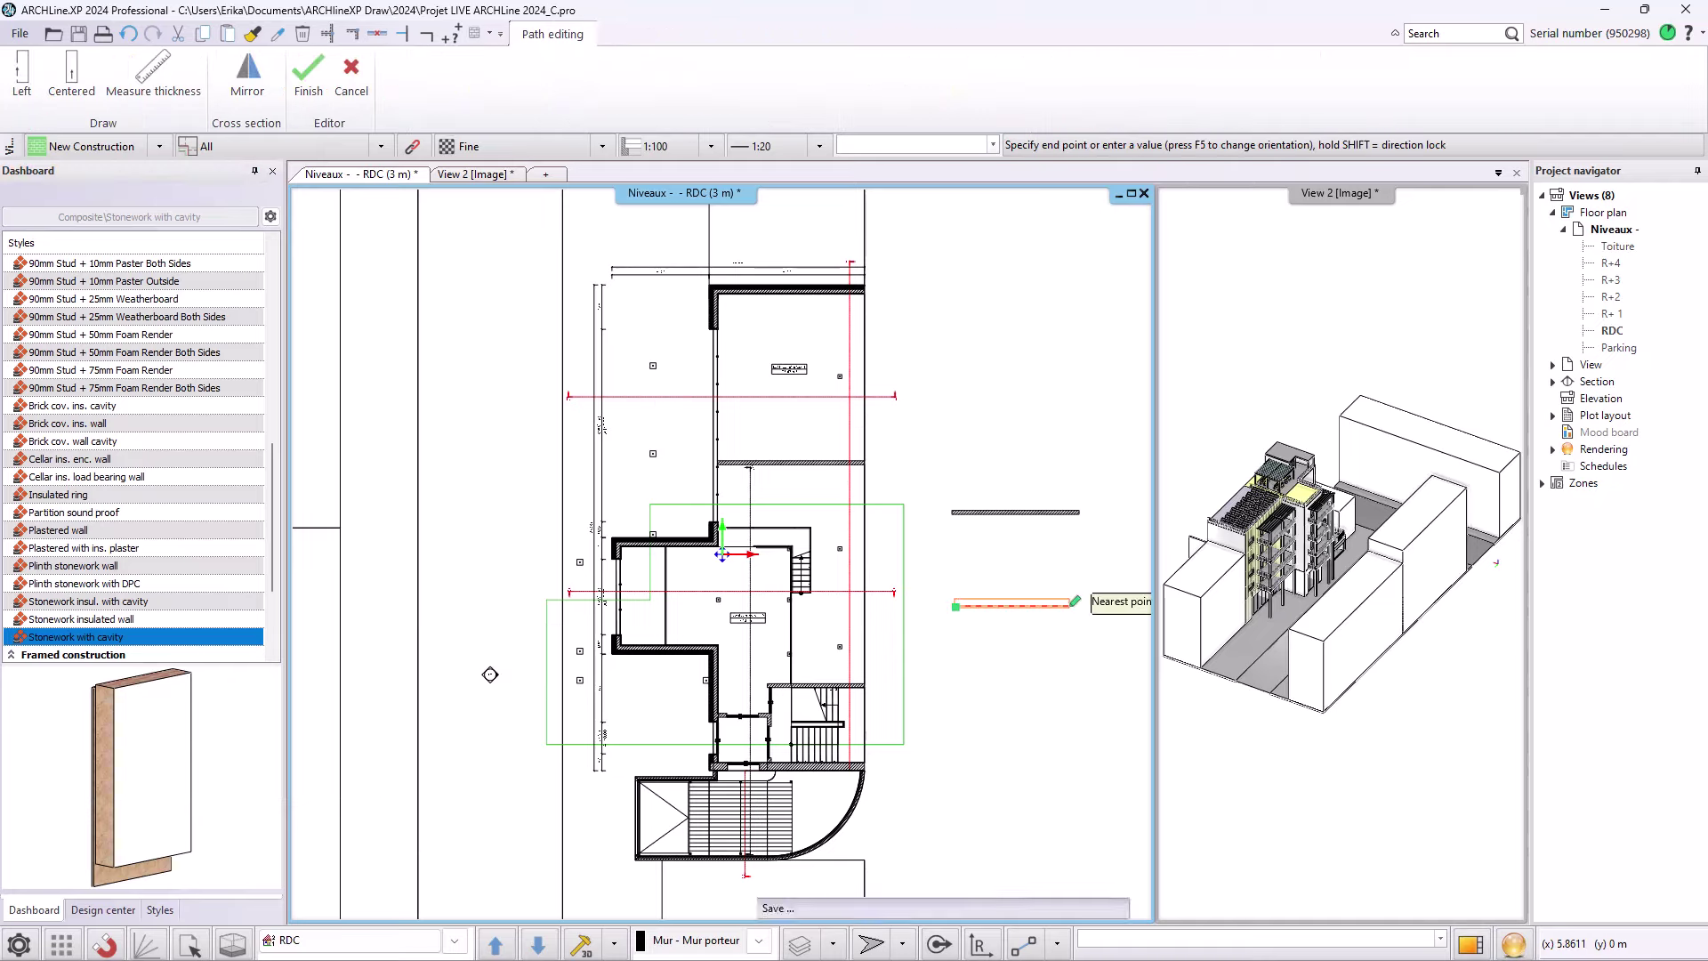
click(1074, 602)
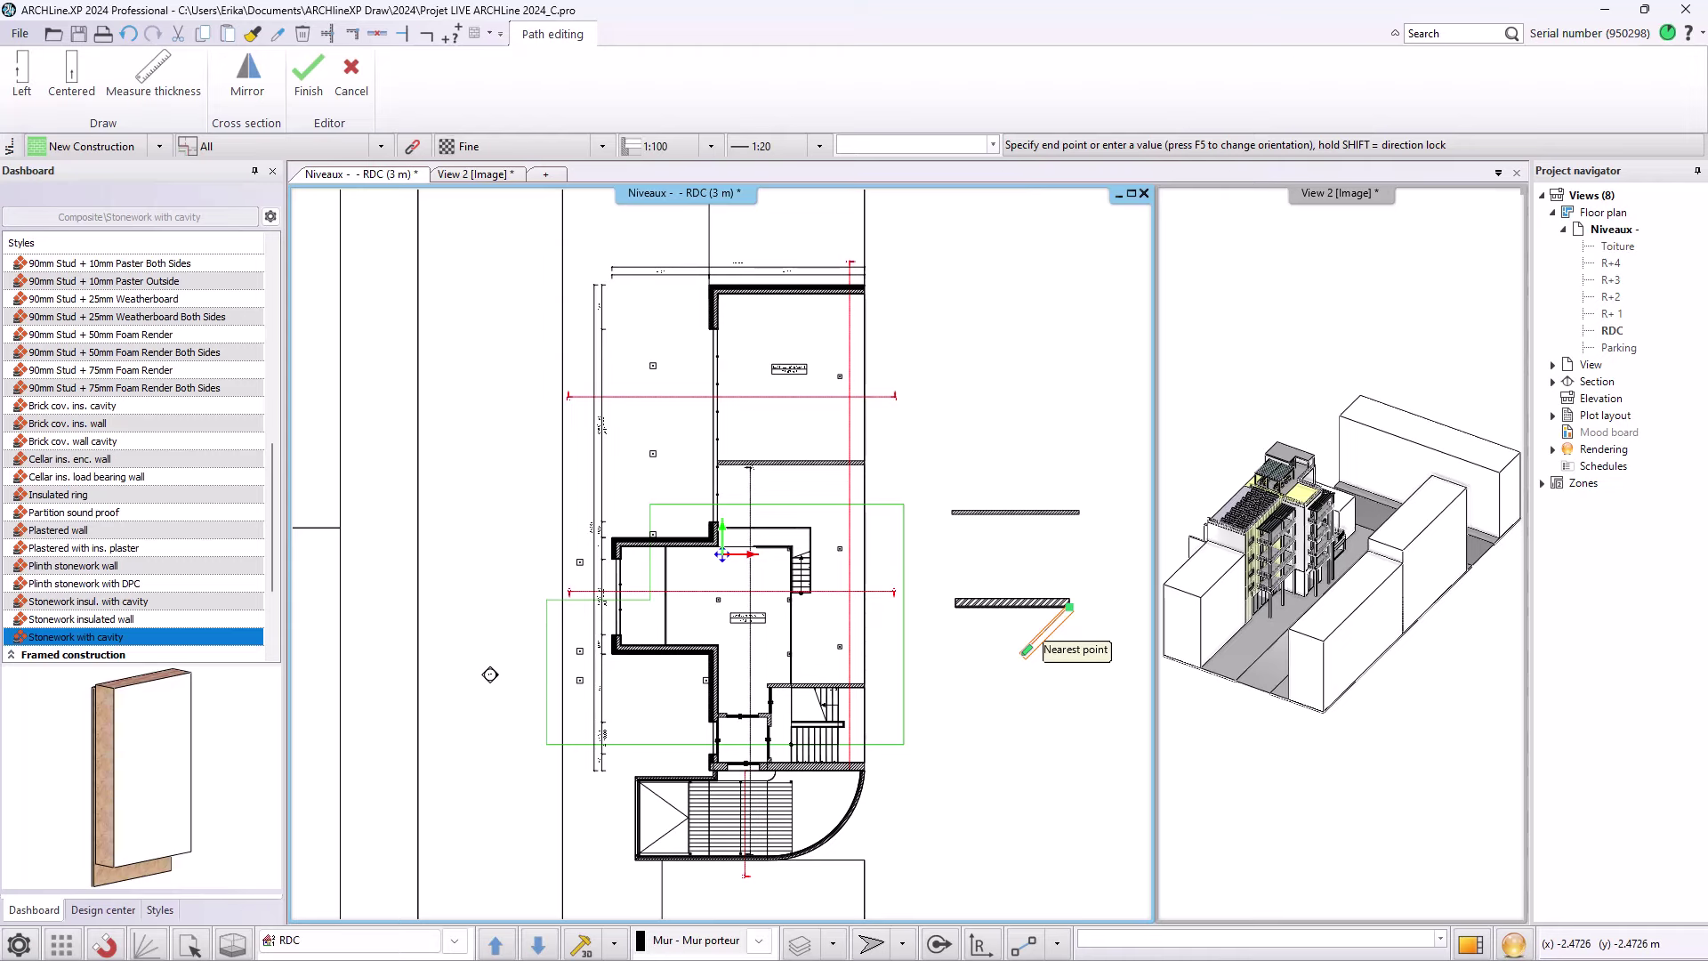
key(Escape)
key(Escape)
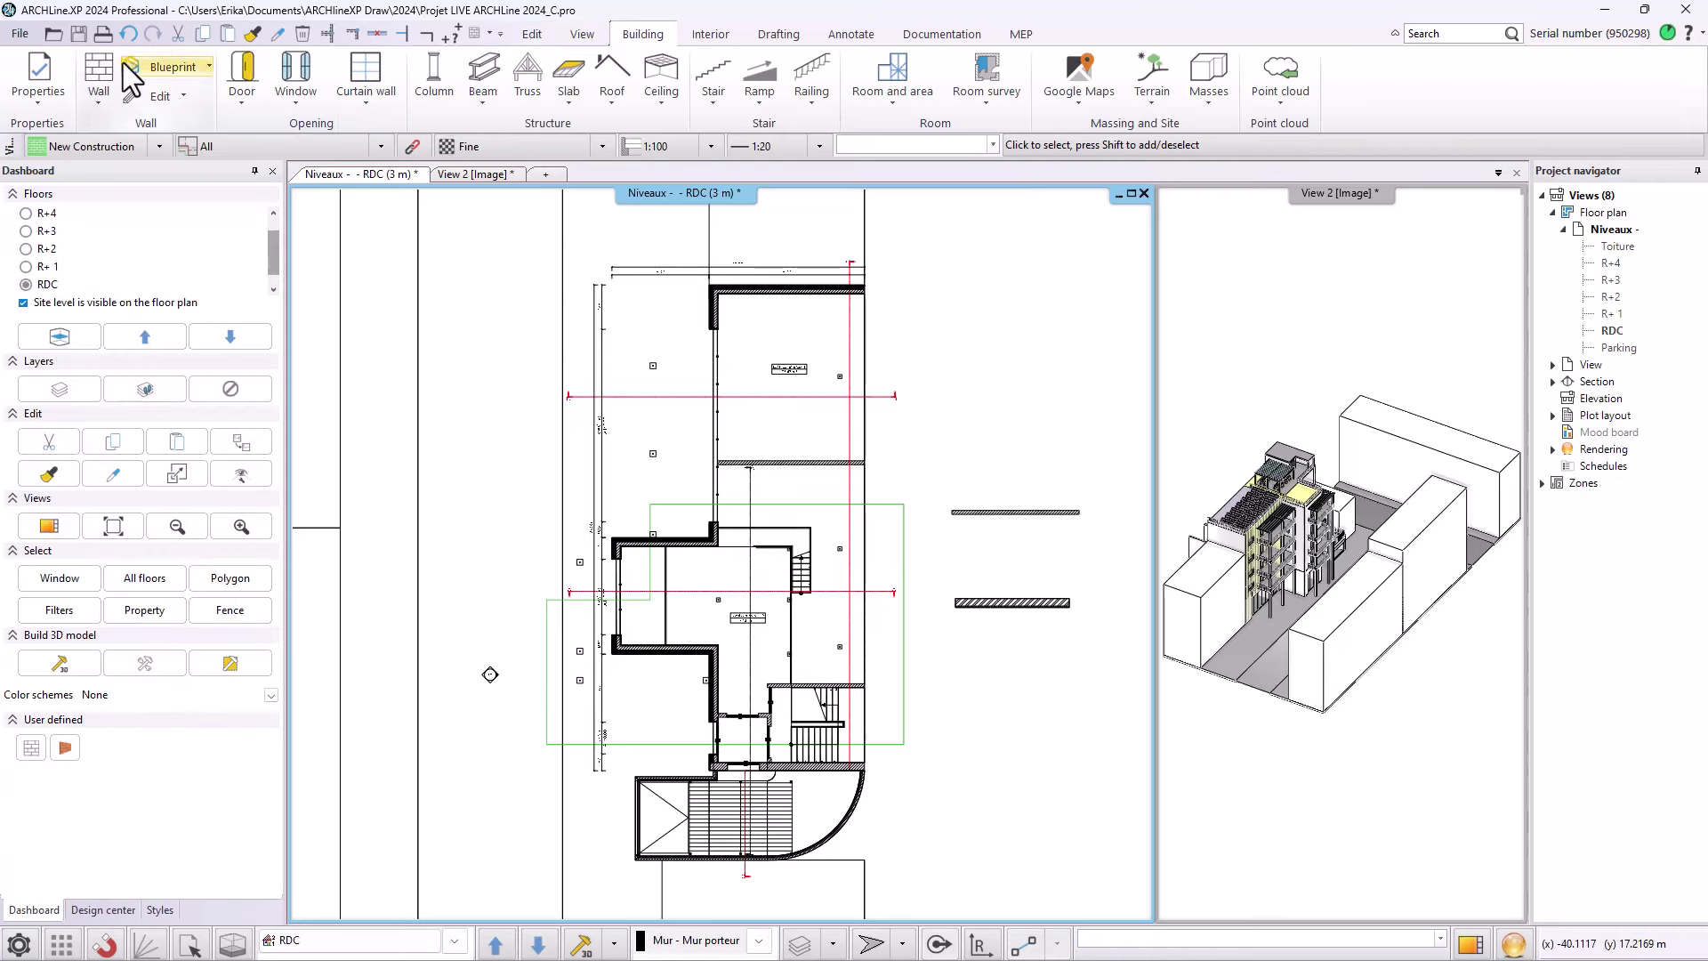
click(128, 34)
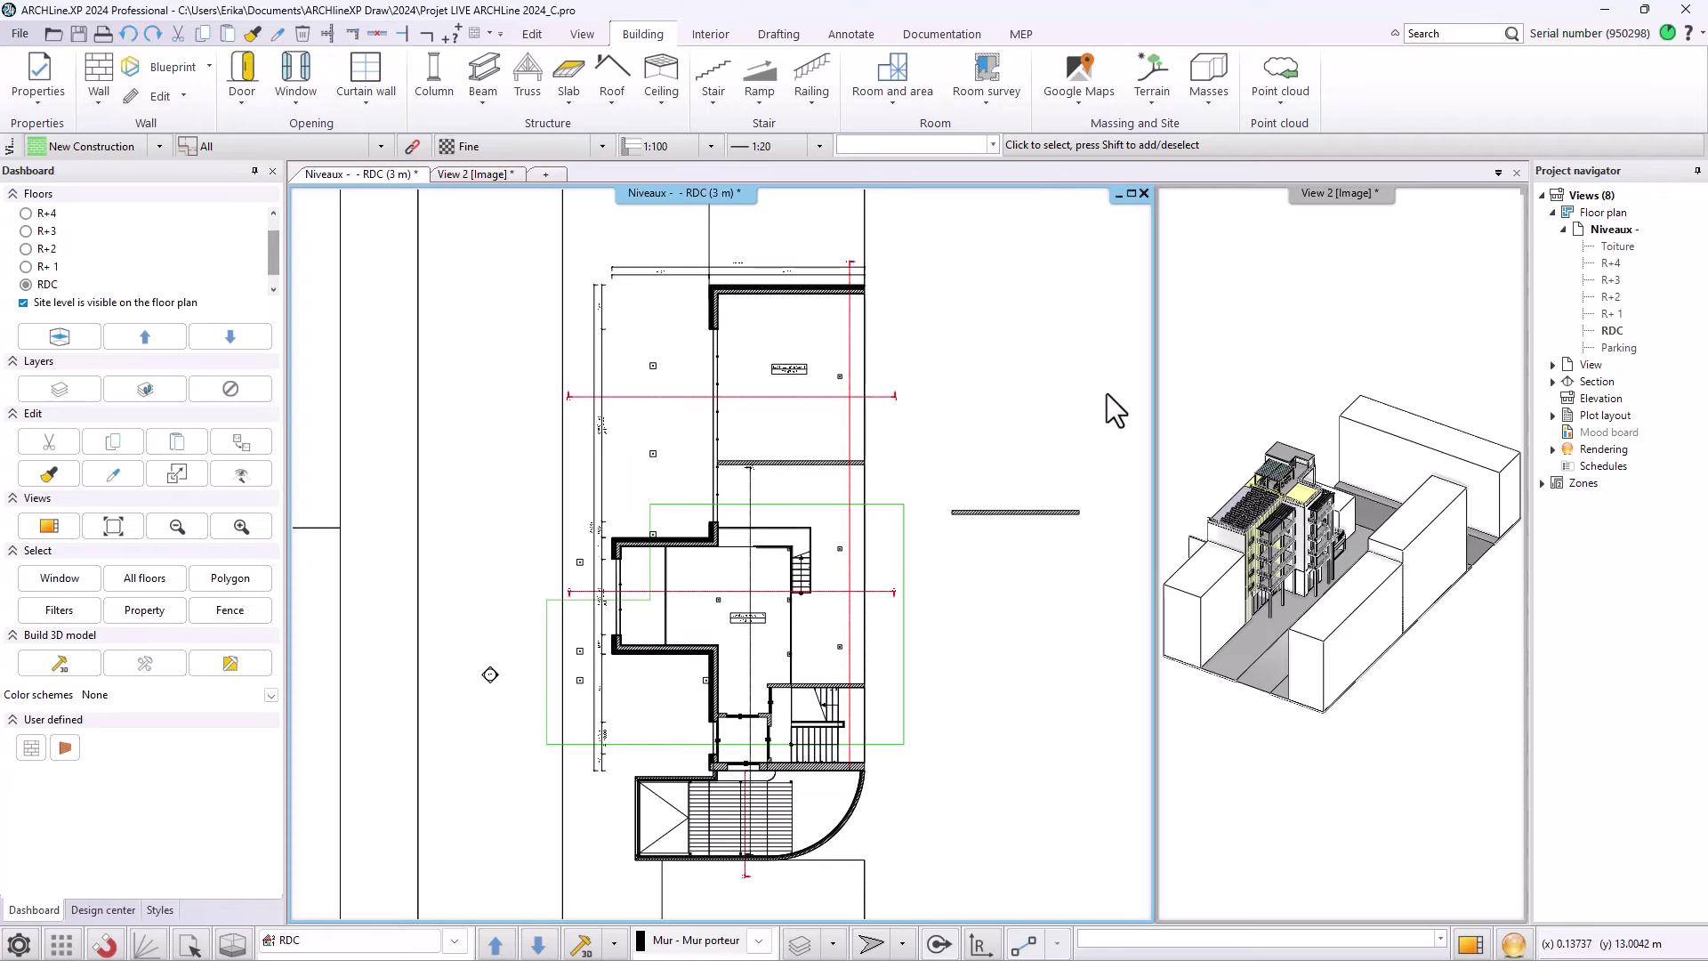
click(1049, 513)
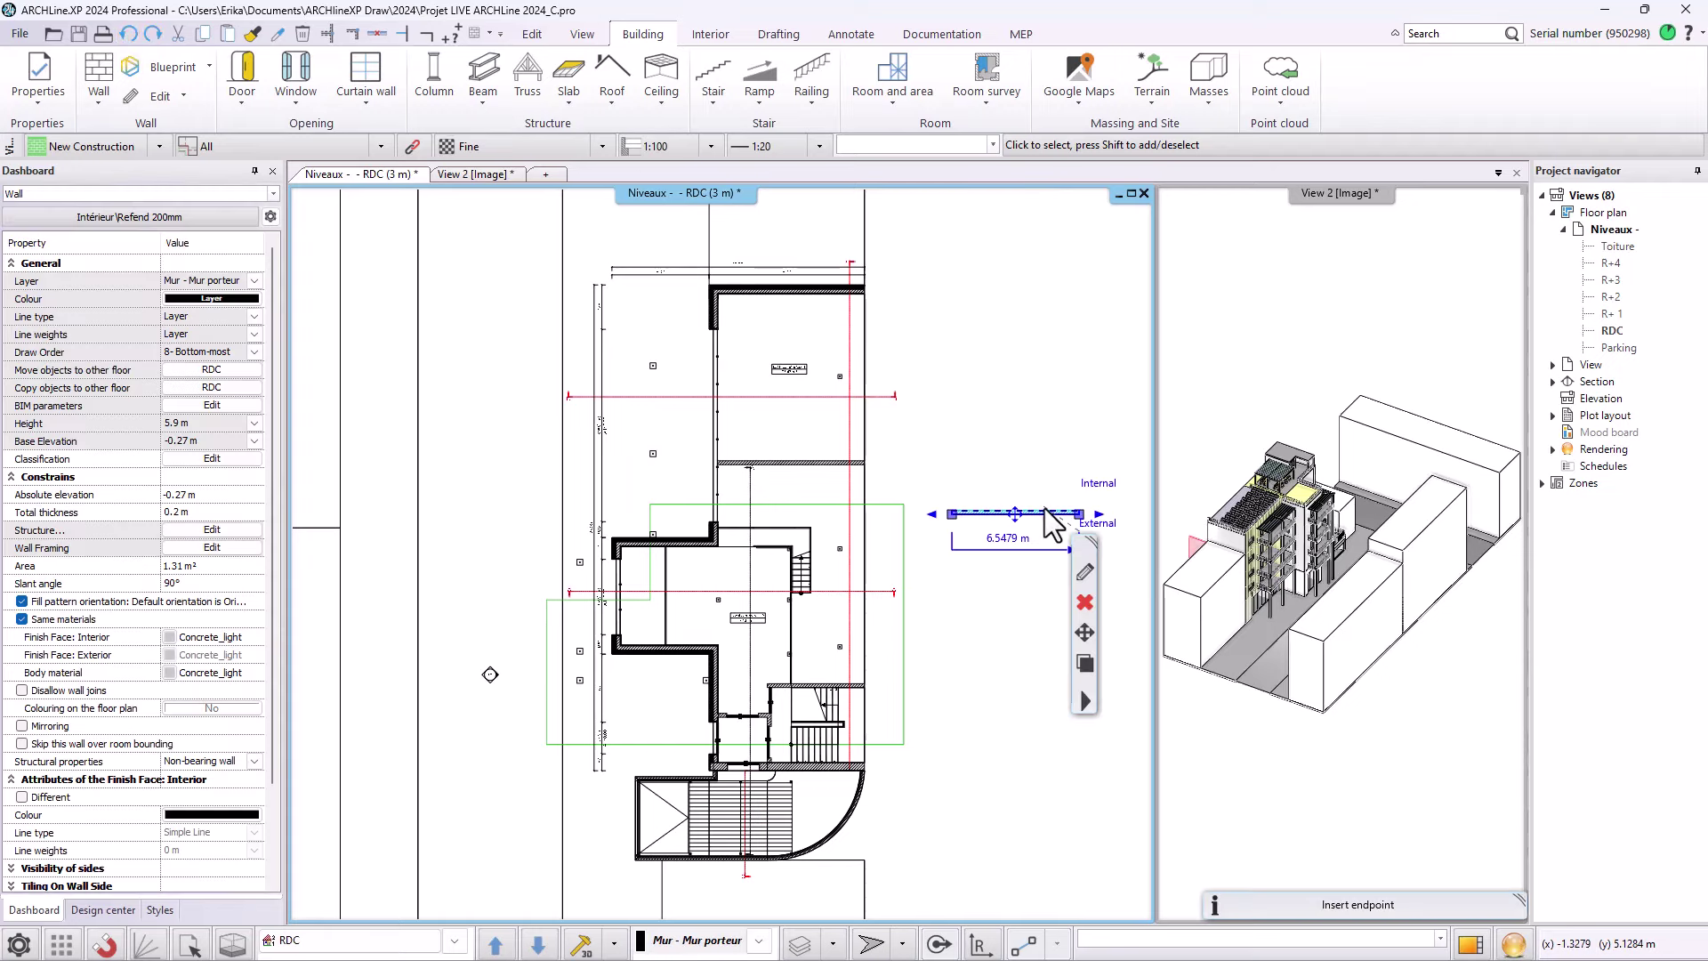
click(1085, 602)
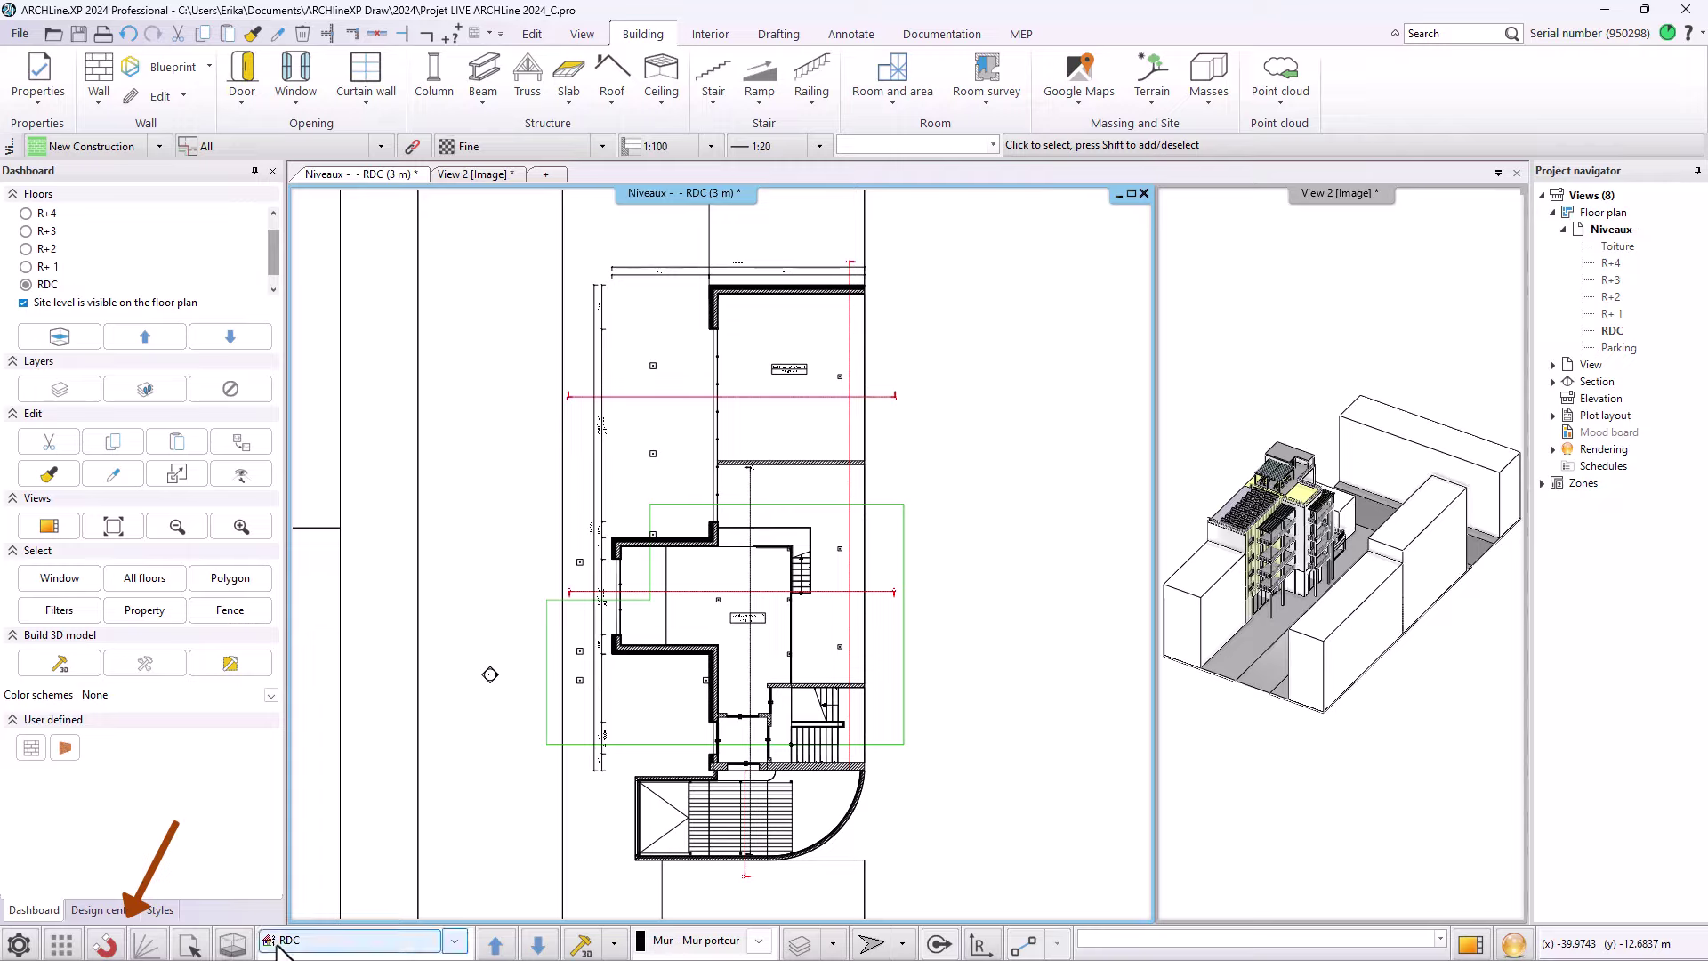
- Check the status bar's floors list, 3D model options and layer lists, closing each again
click(456, 942)
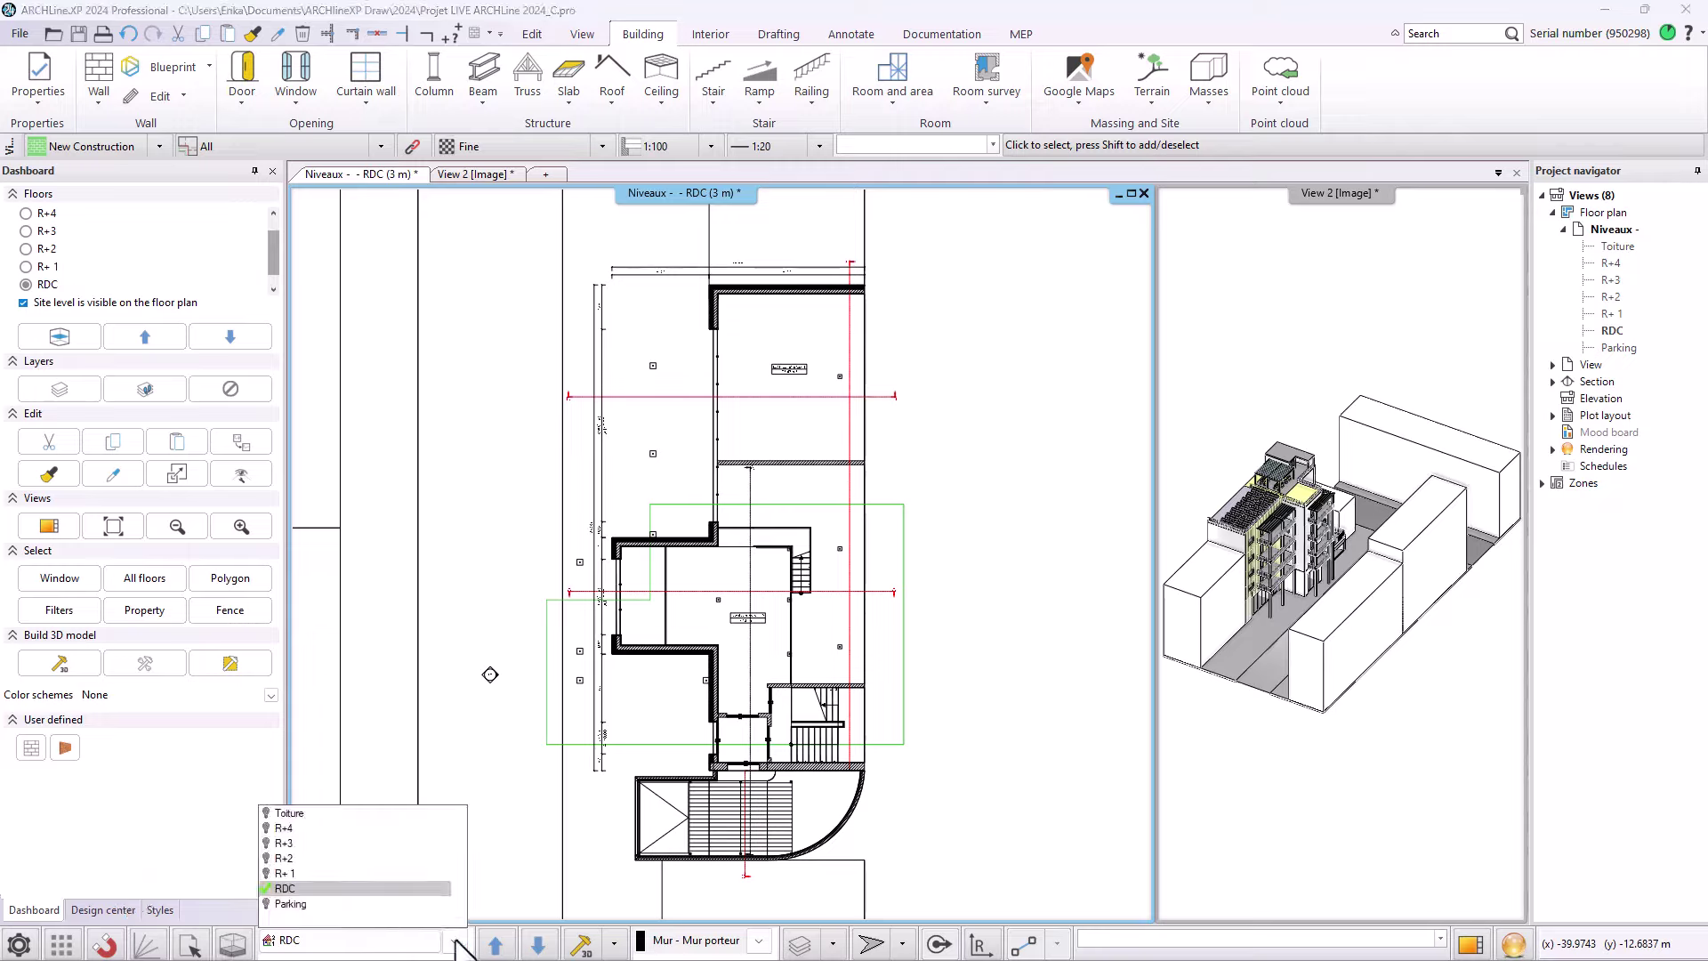
click(614, 945)
click(614, 946)
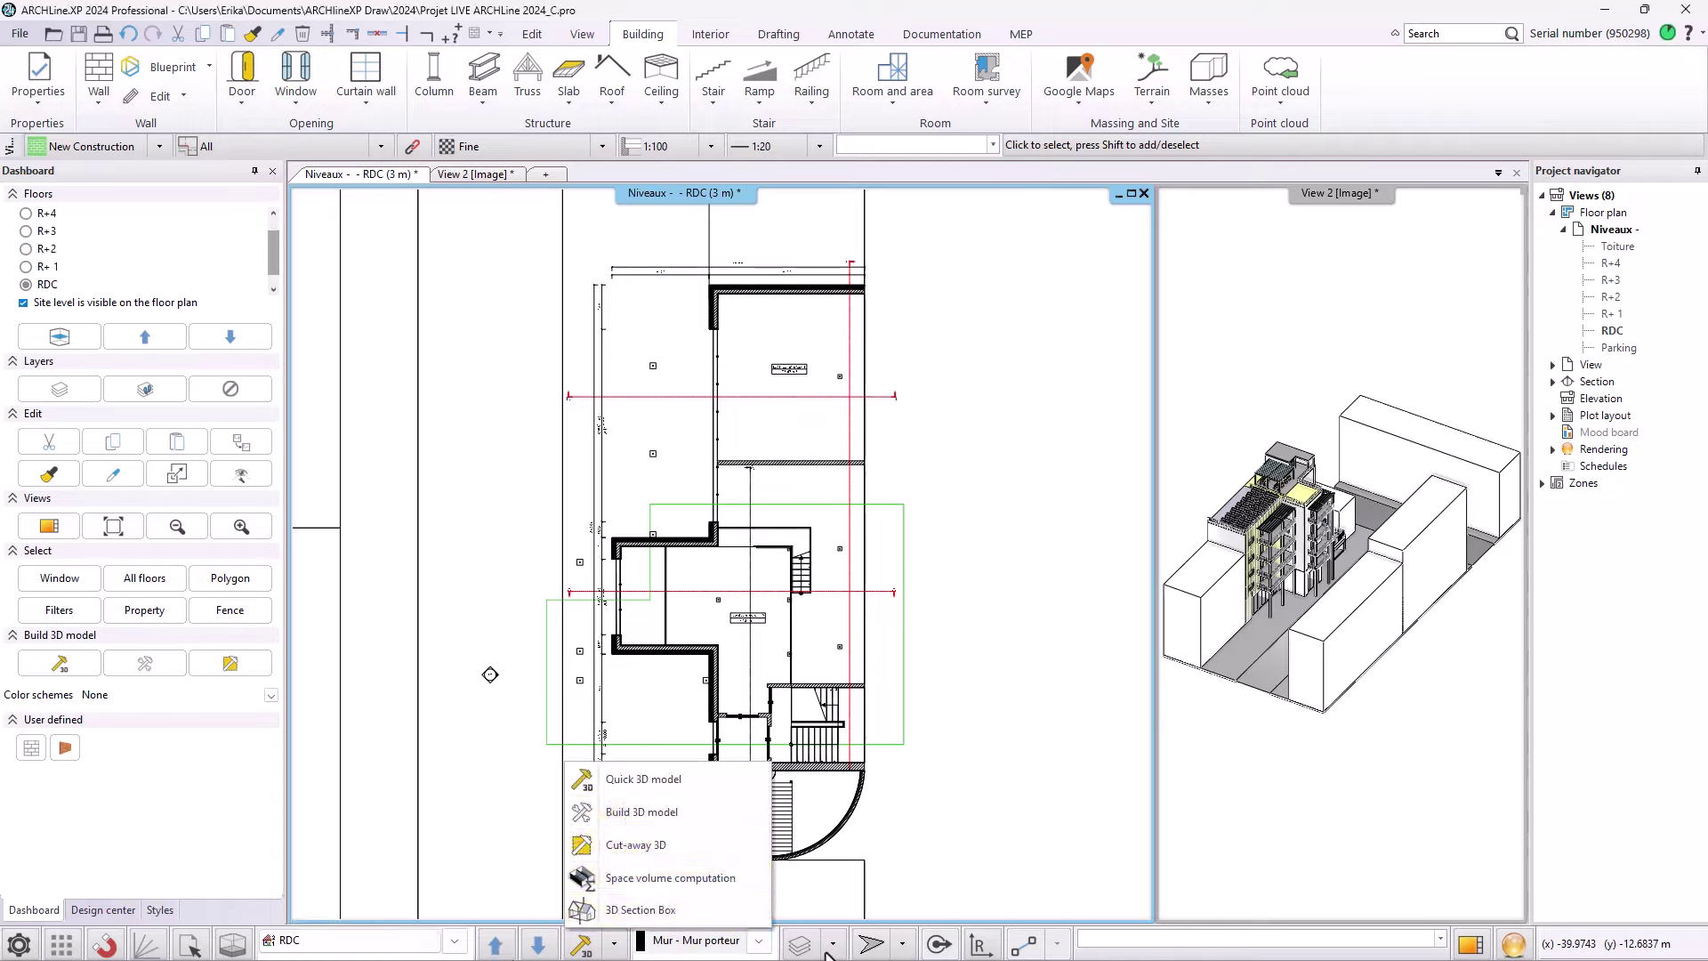
click(760, 942)
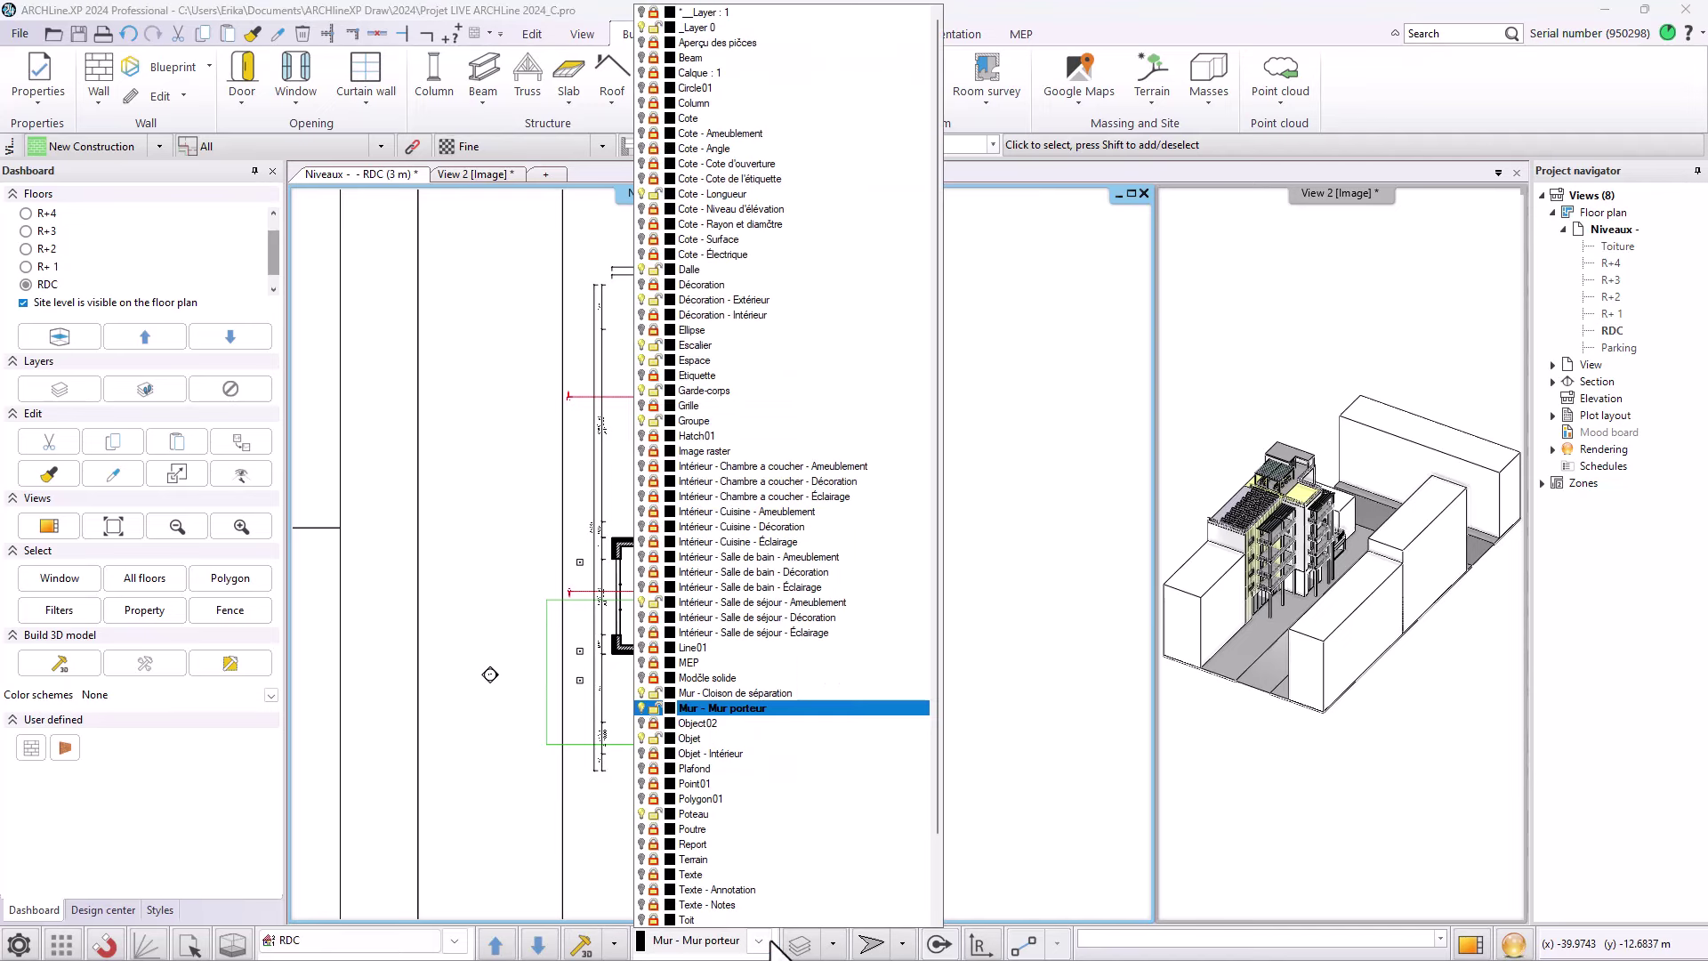
click(830, 948)
click(833, 948)
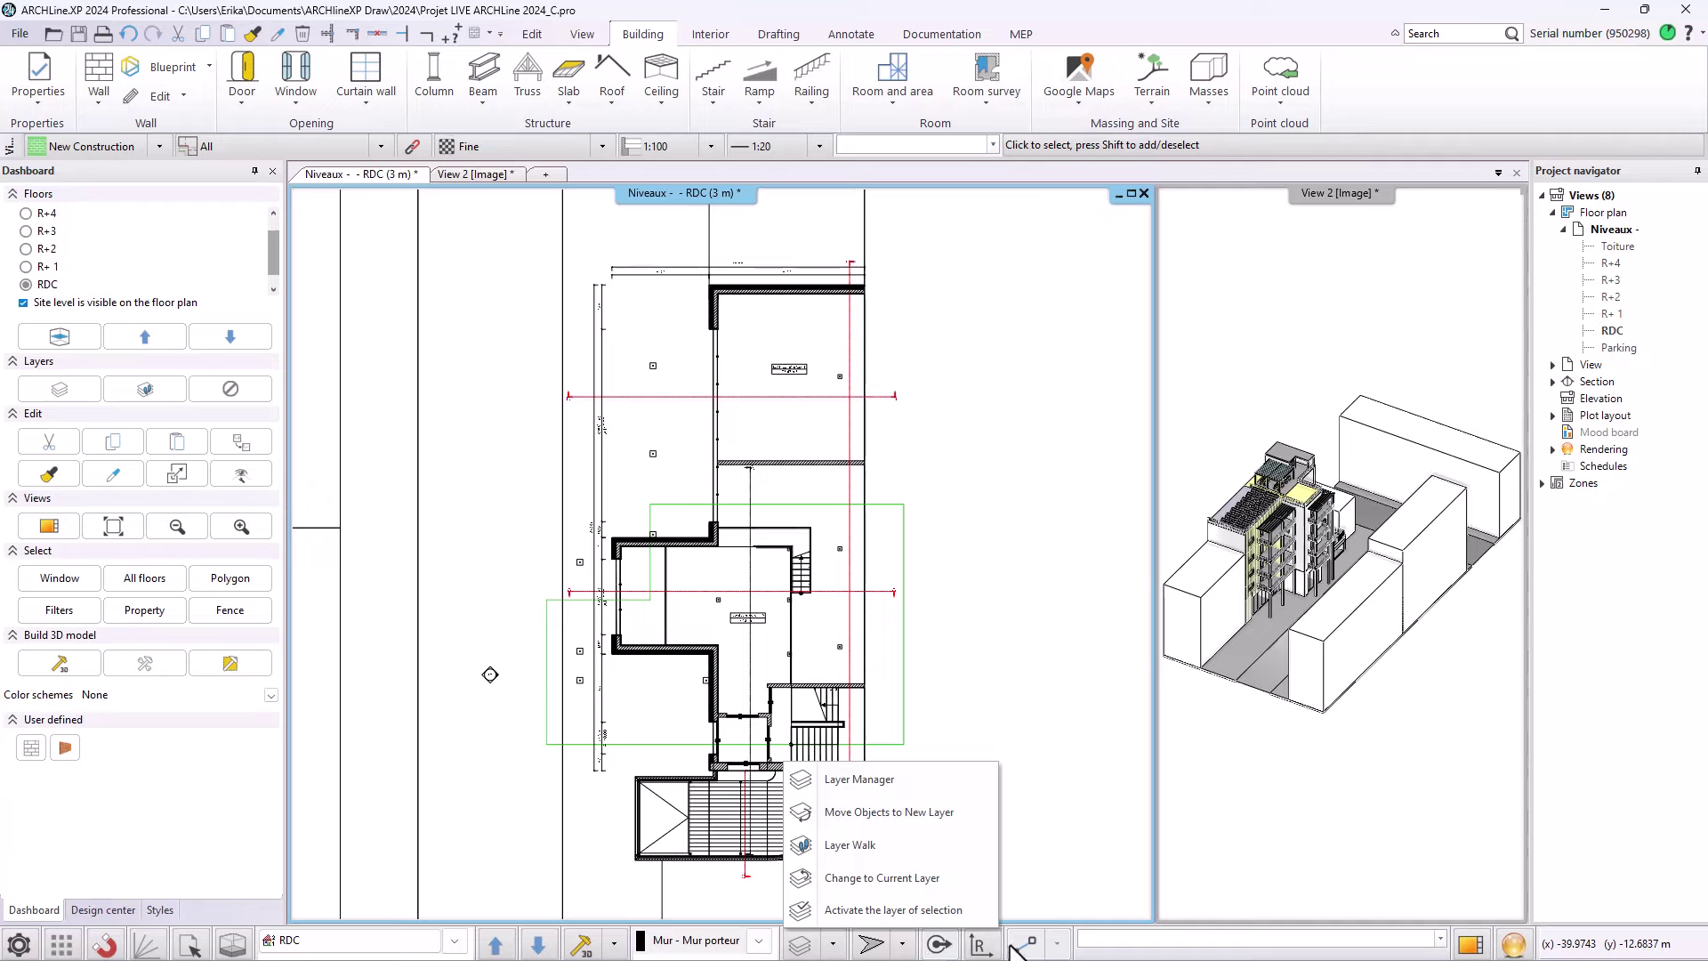
click(1060, 939)
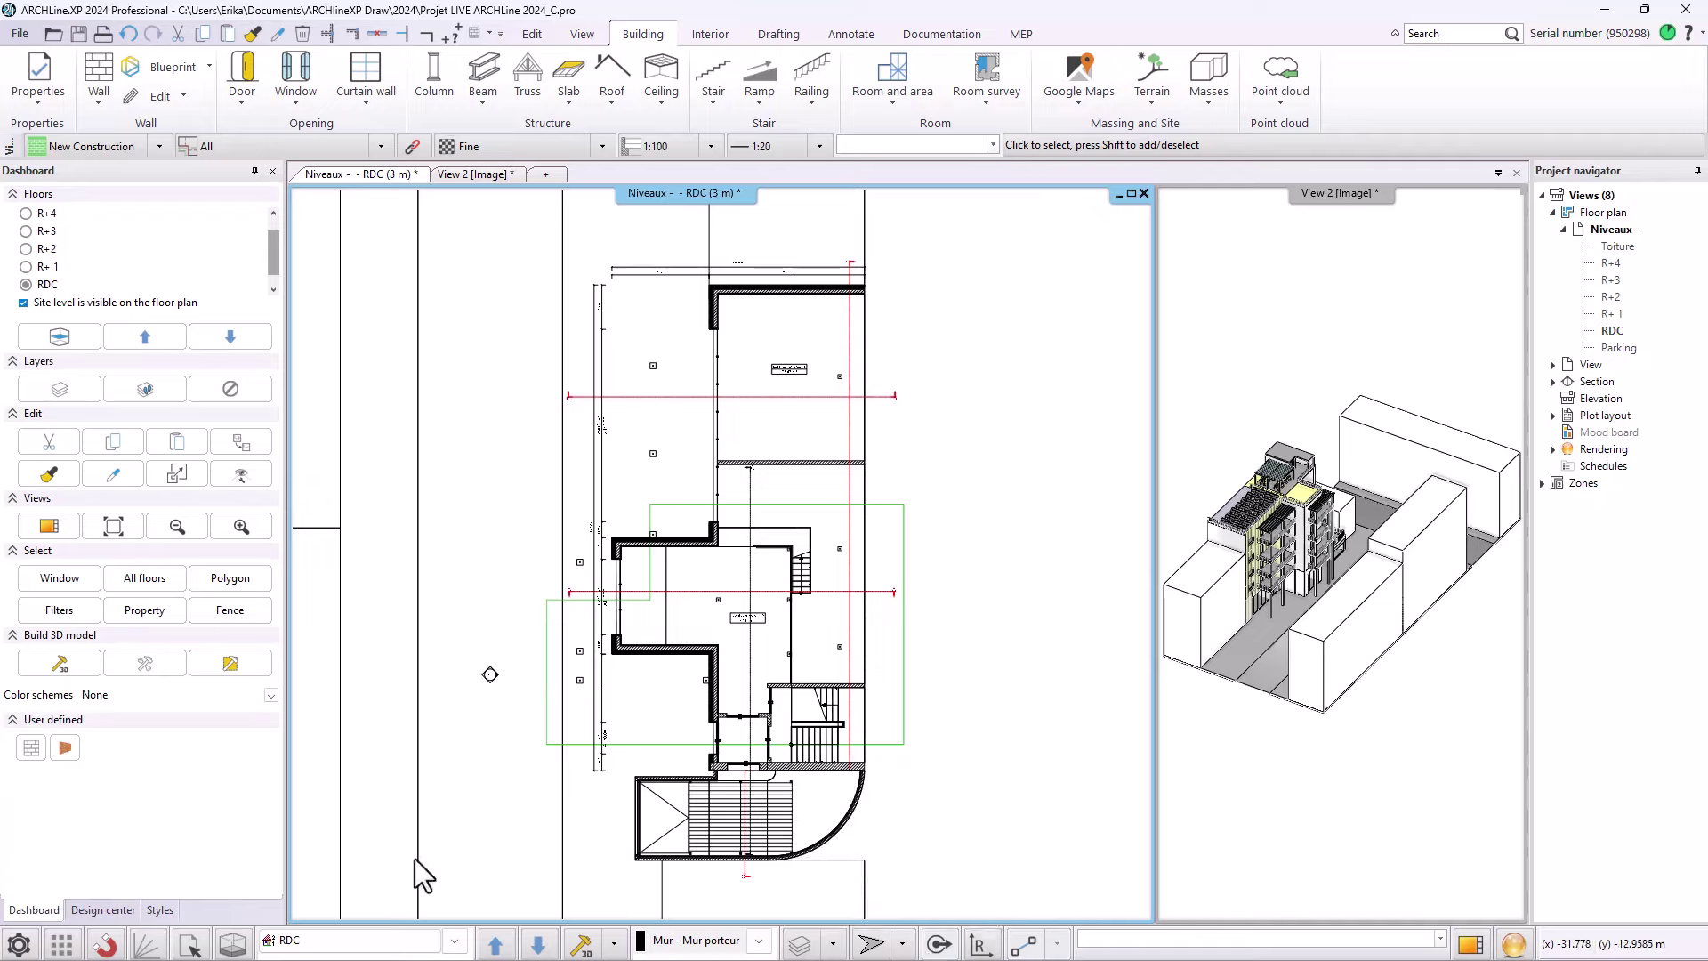
- Browse Options pages Open and Save, Units and angles, Snap and grid, Cursor and marker, User interface, Item settings, then close
click(19, 944)
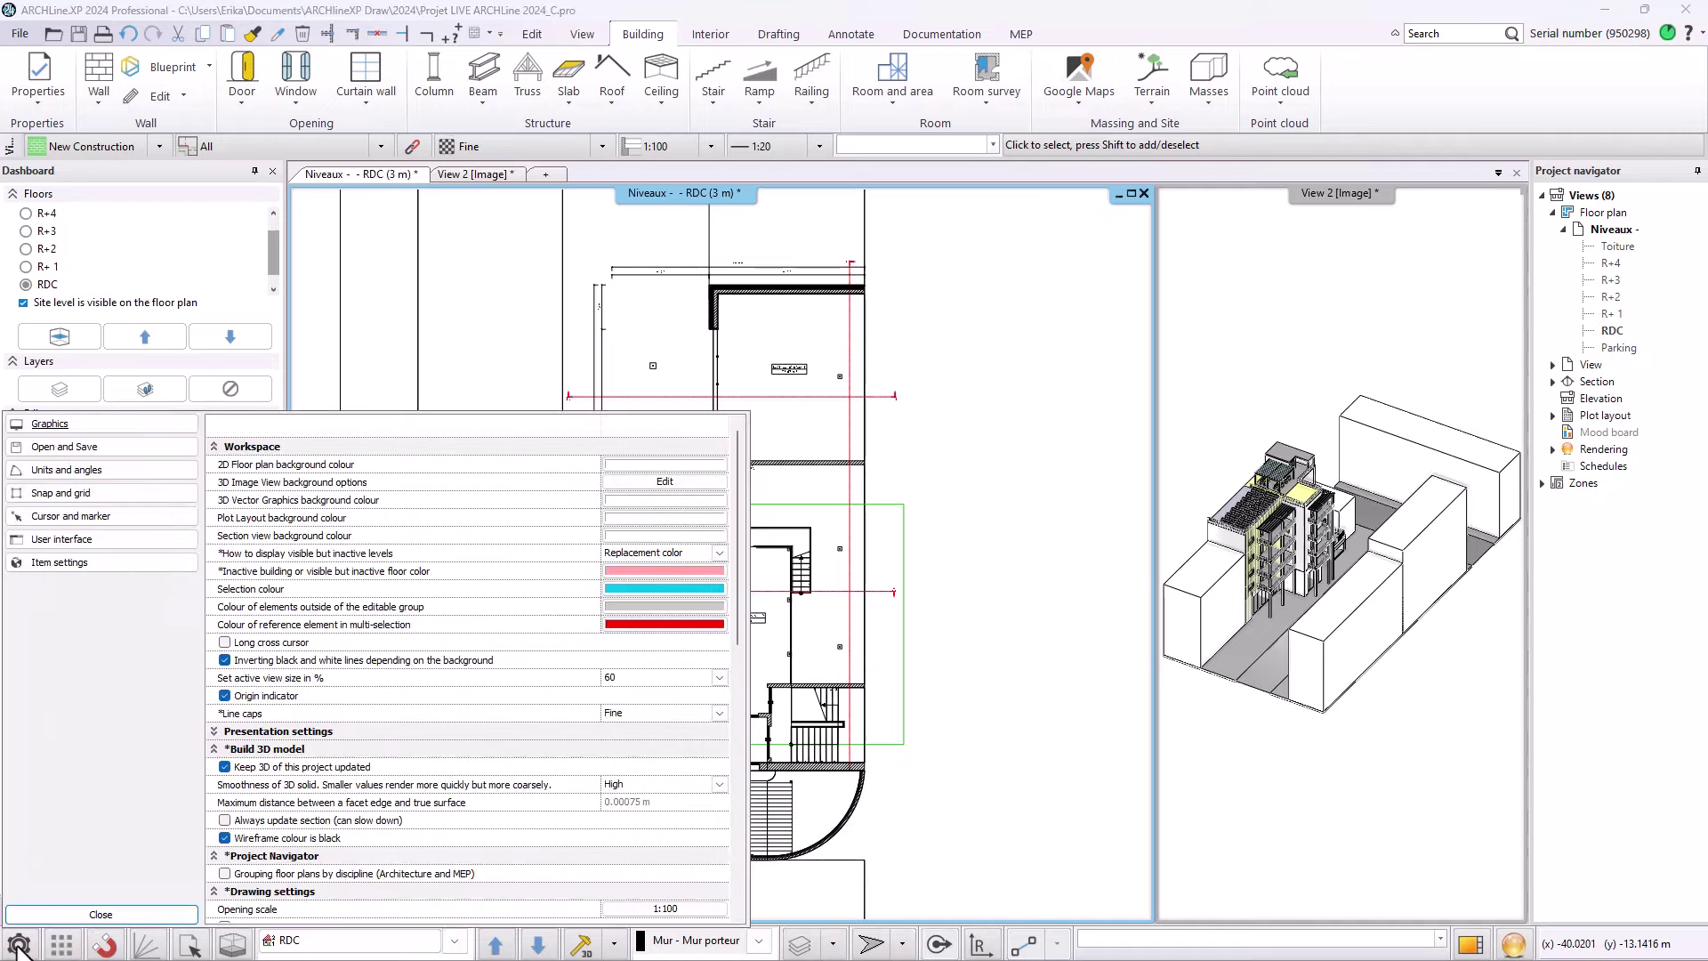
click(89, 450)
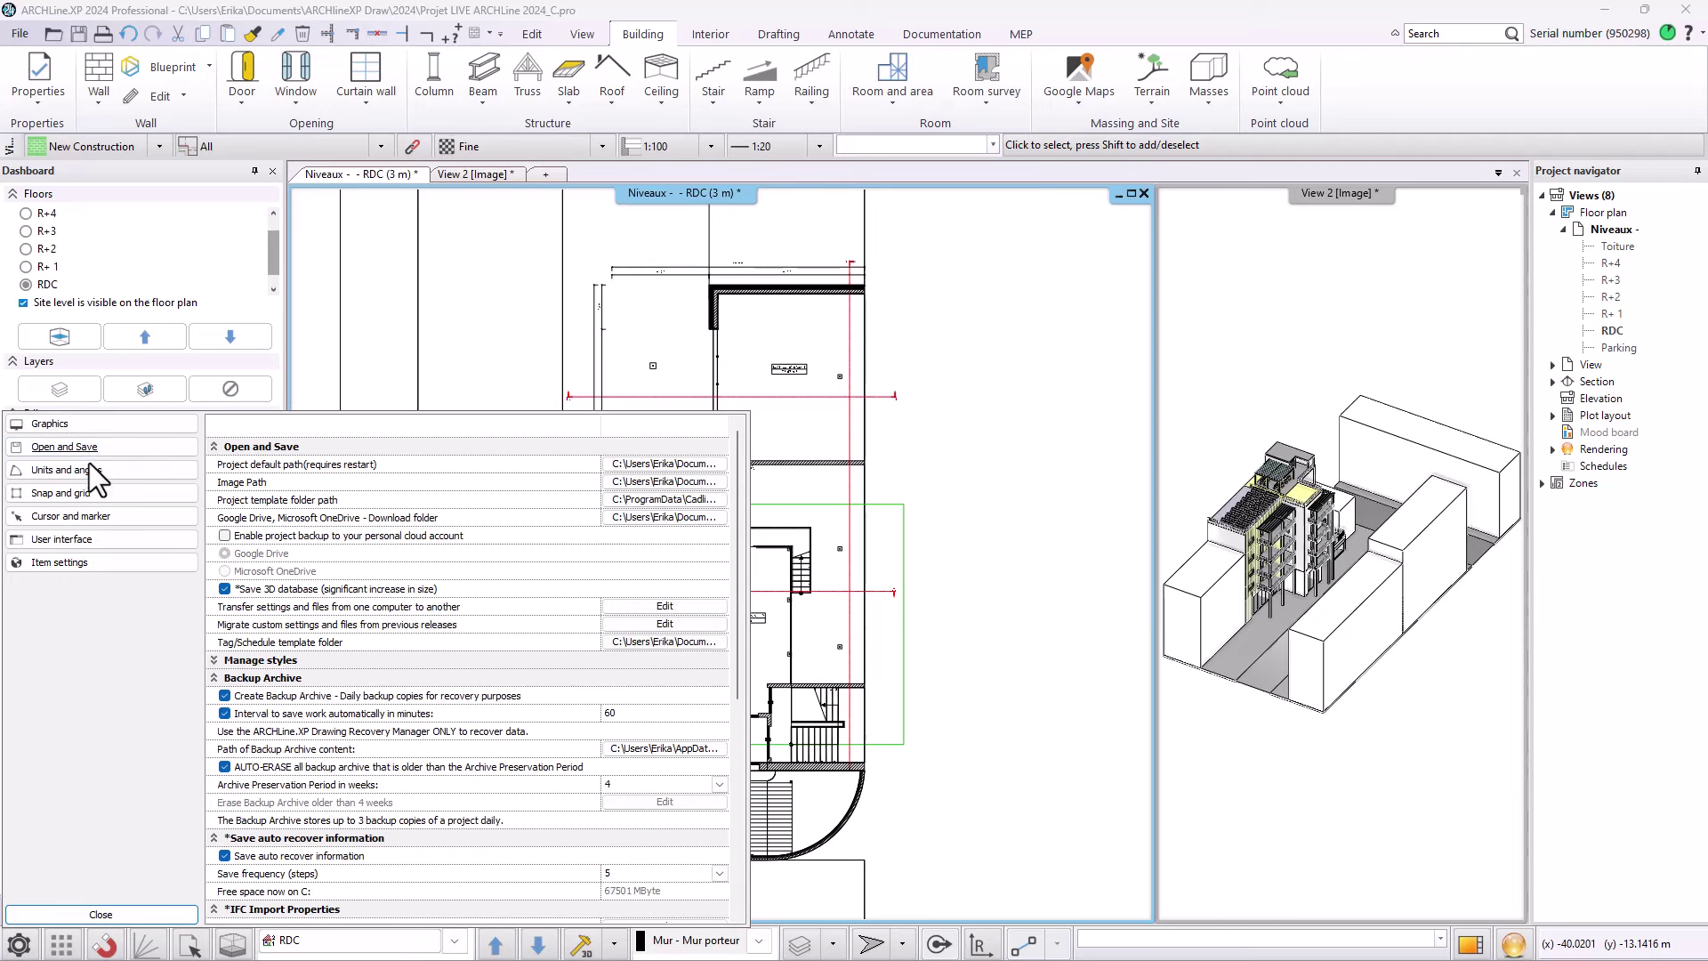
click(88, 471)
click(82, 493)
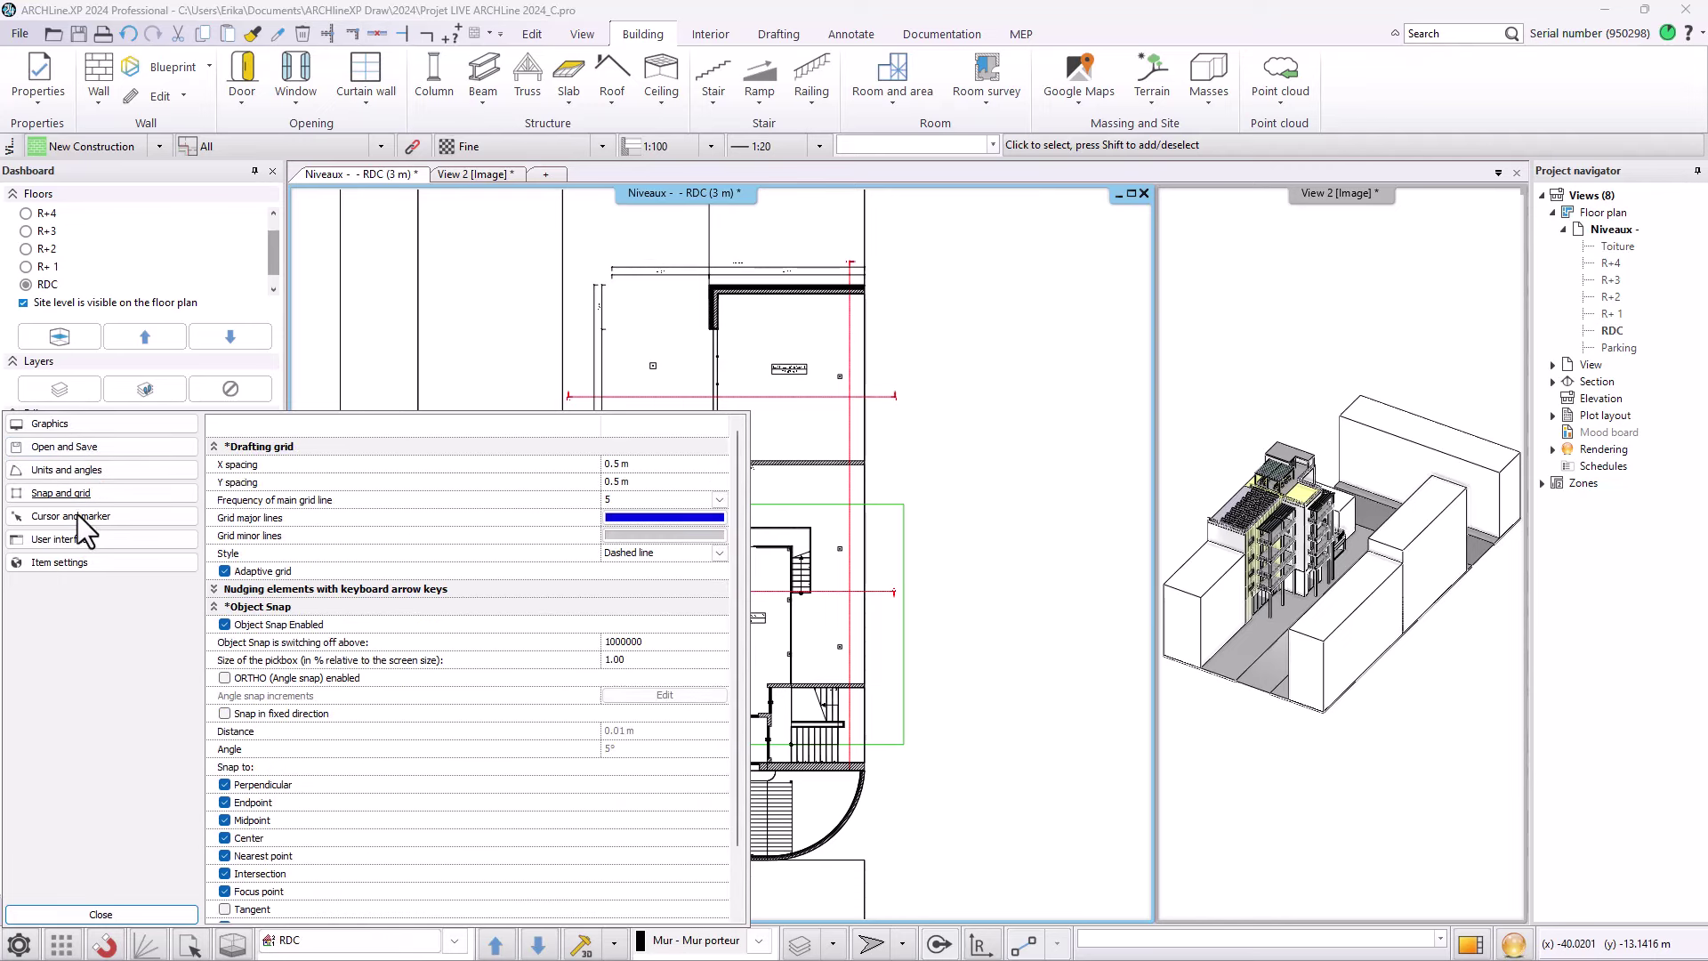
click(78, 519)
click(69, 541)
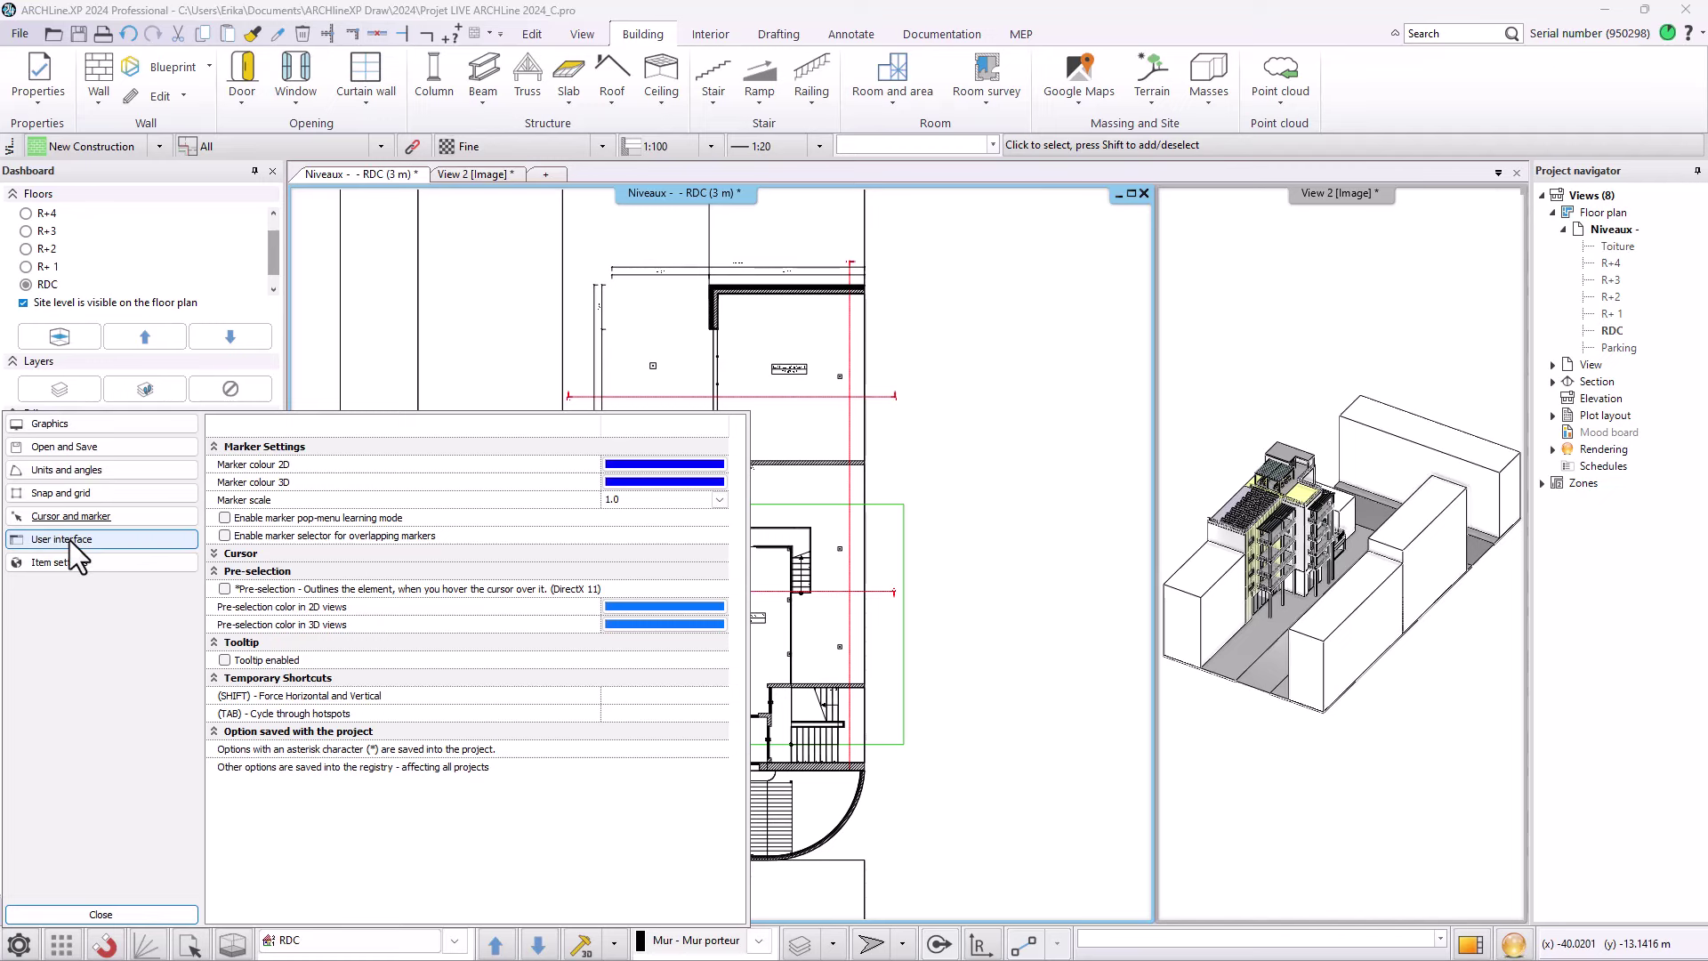
click(62, 562)
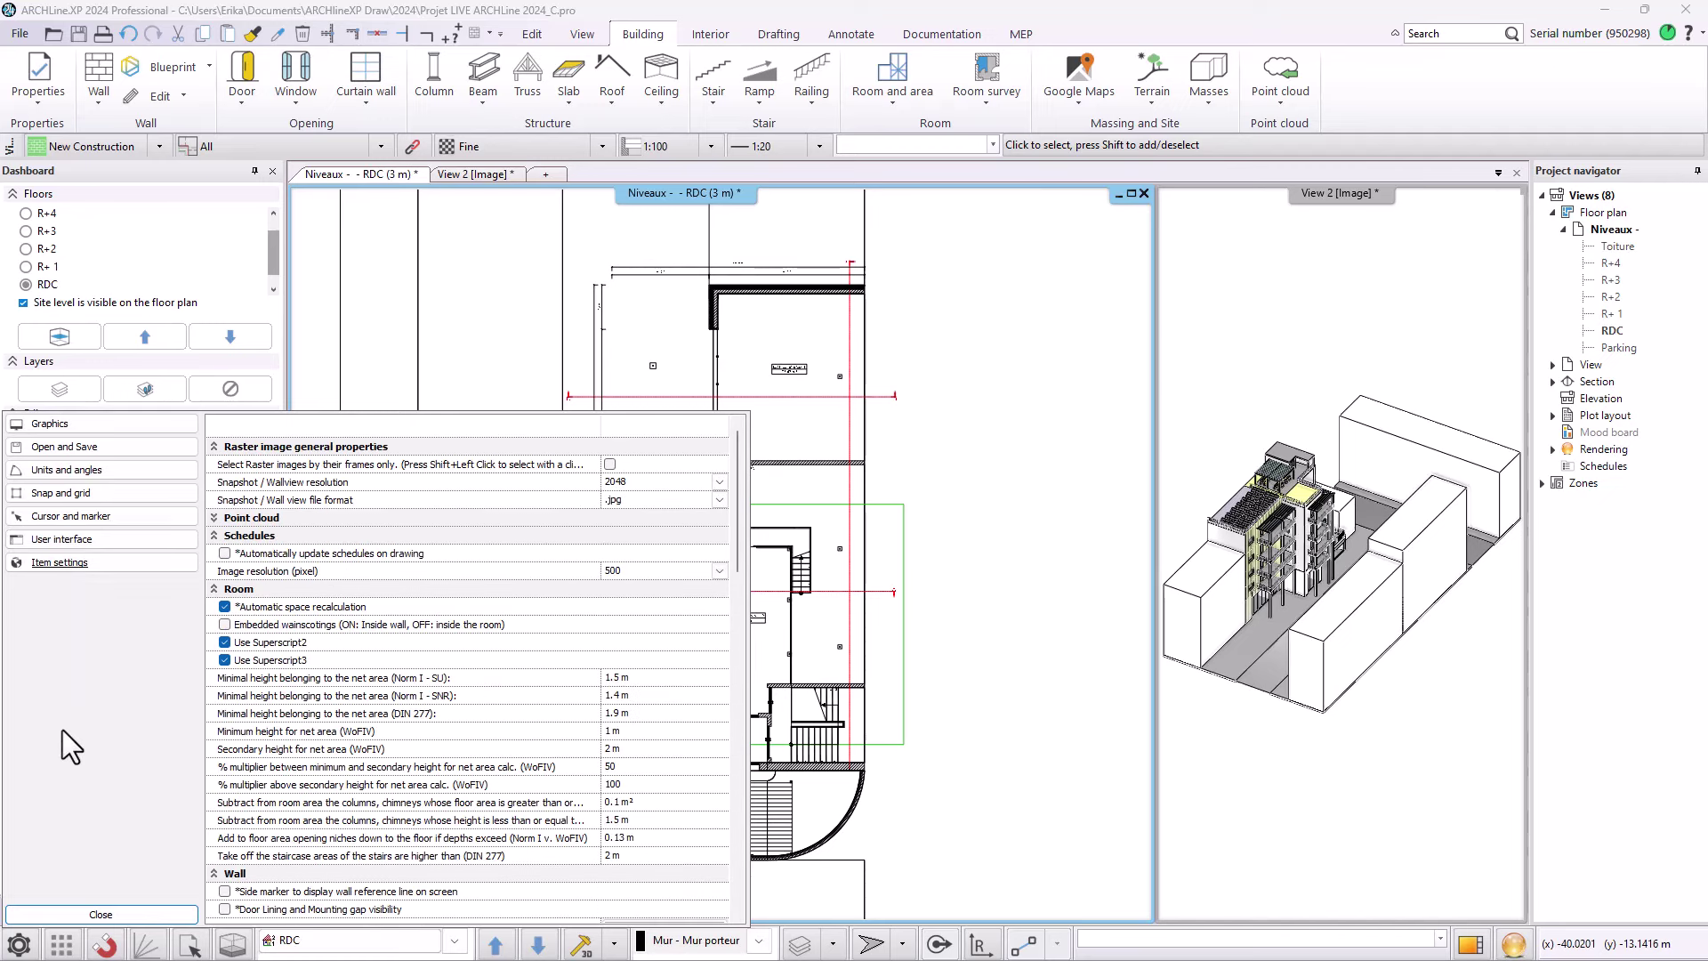
click(89, 913)
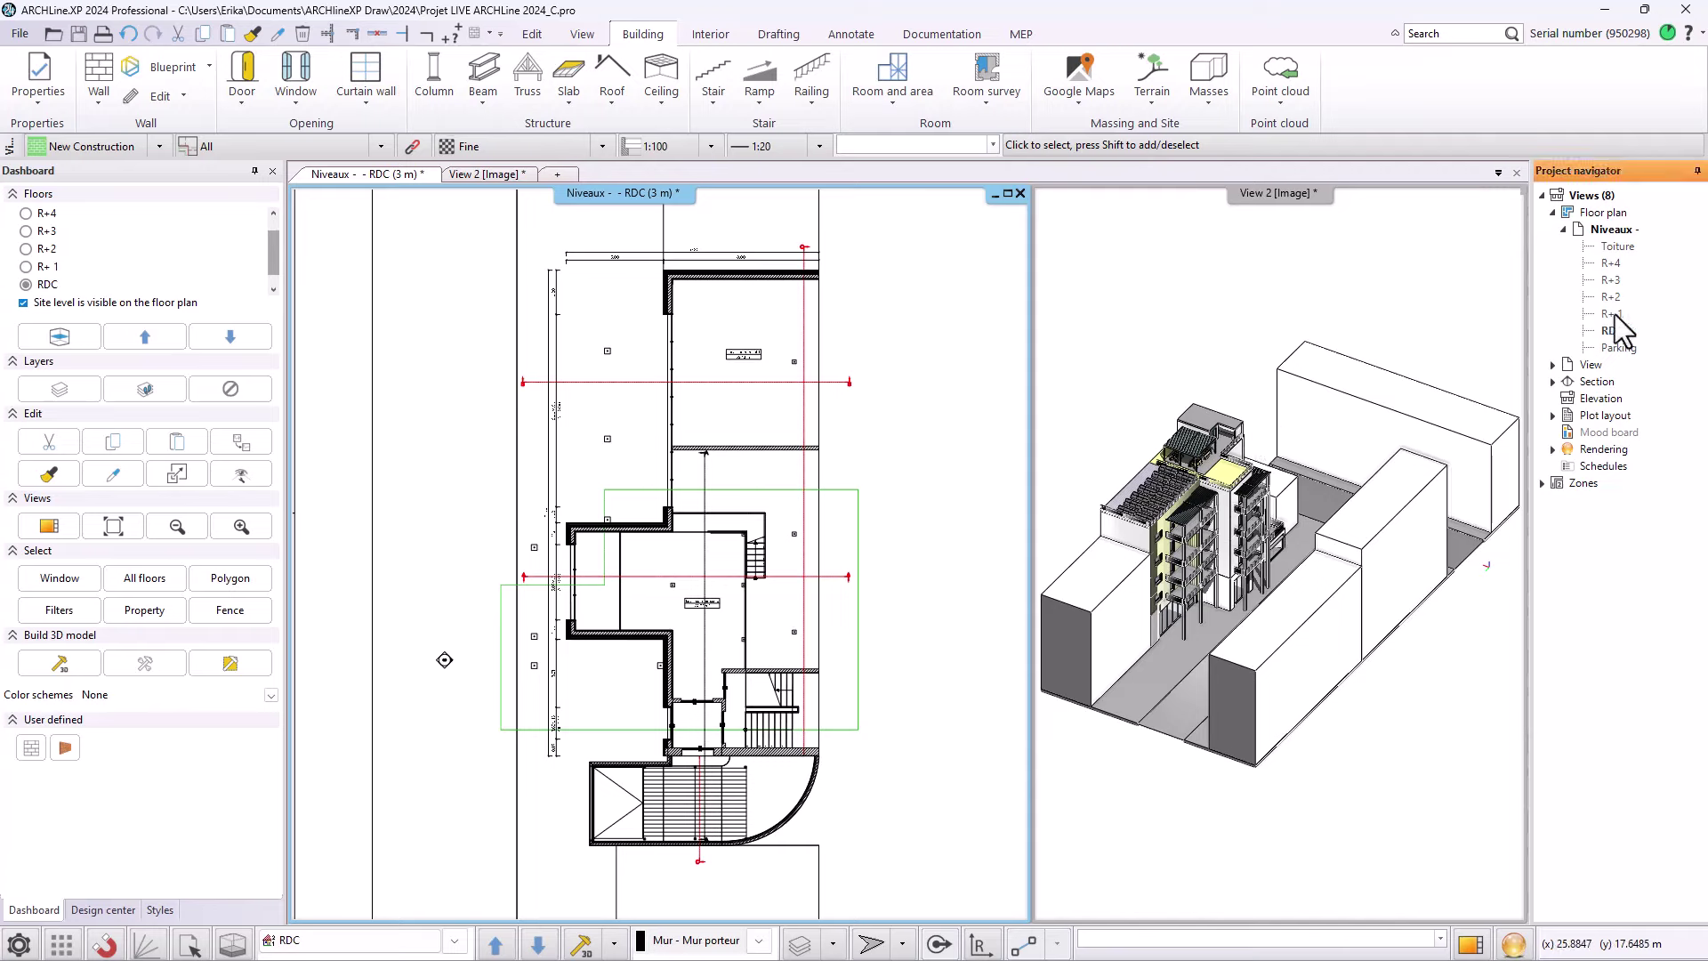
- Show the R+1, R+2 and R+3 floor plans, then the View 2 and Partial View 1 3D views
double_click(1612, 313)
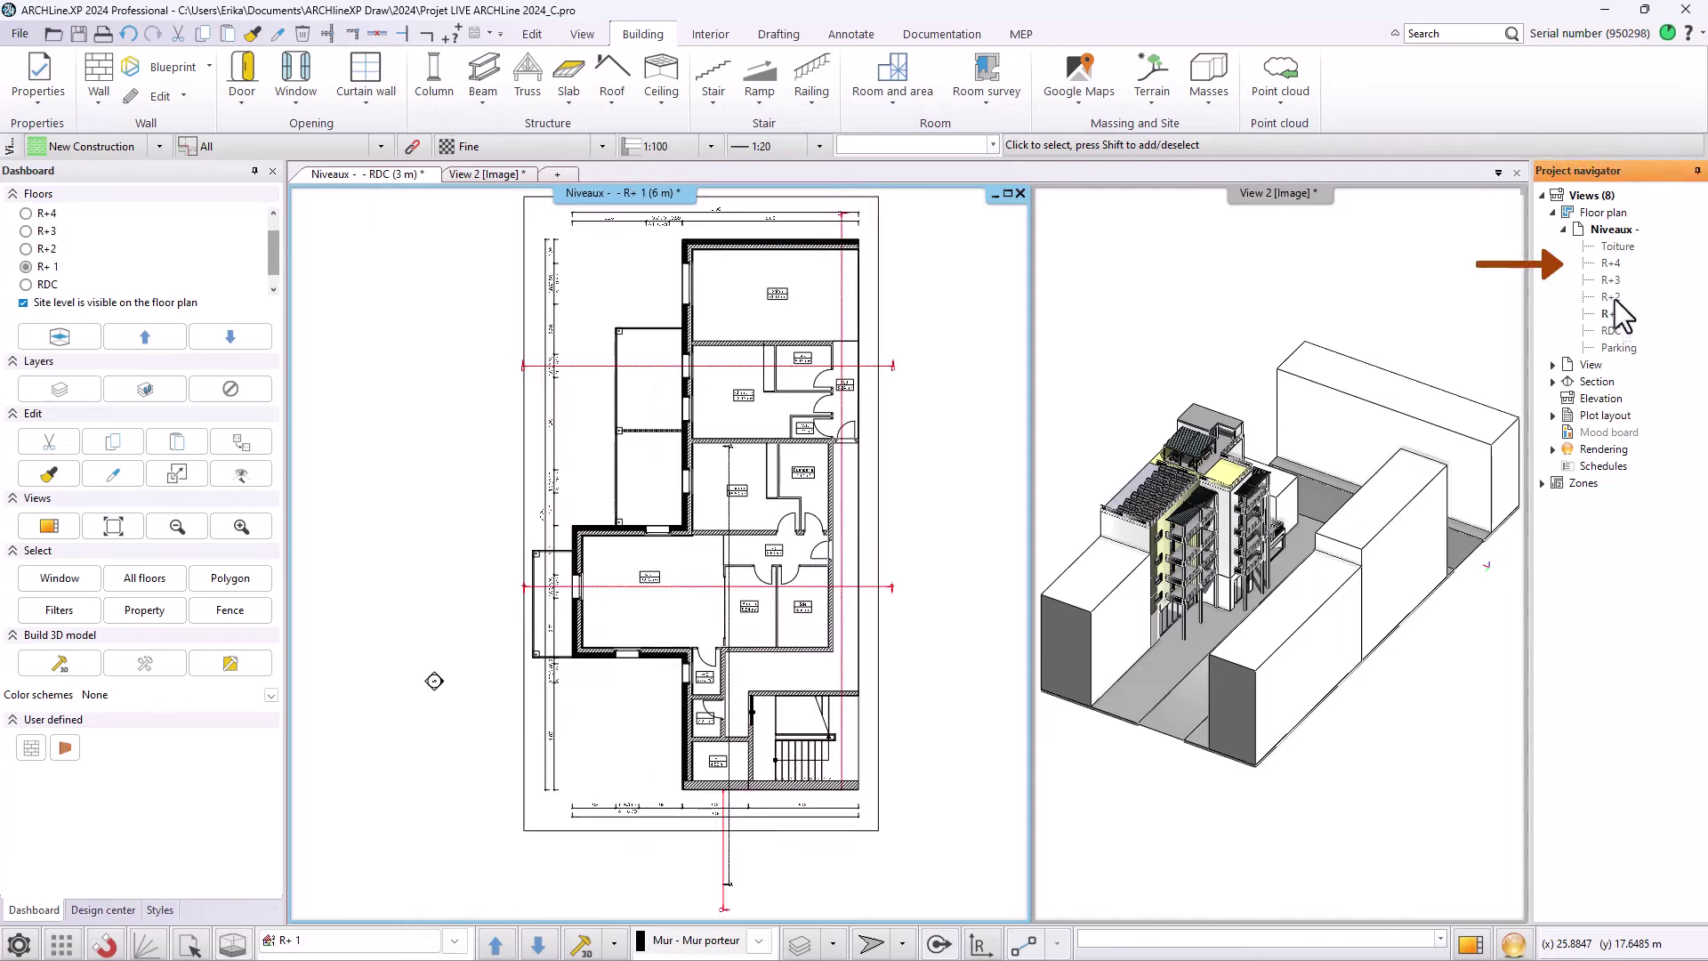
double_click(1611, 297)
double_click(1620, 280)
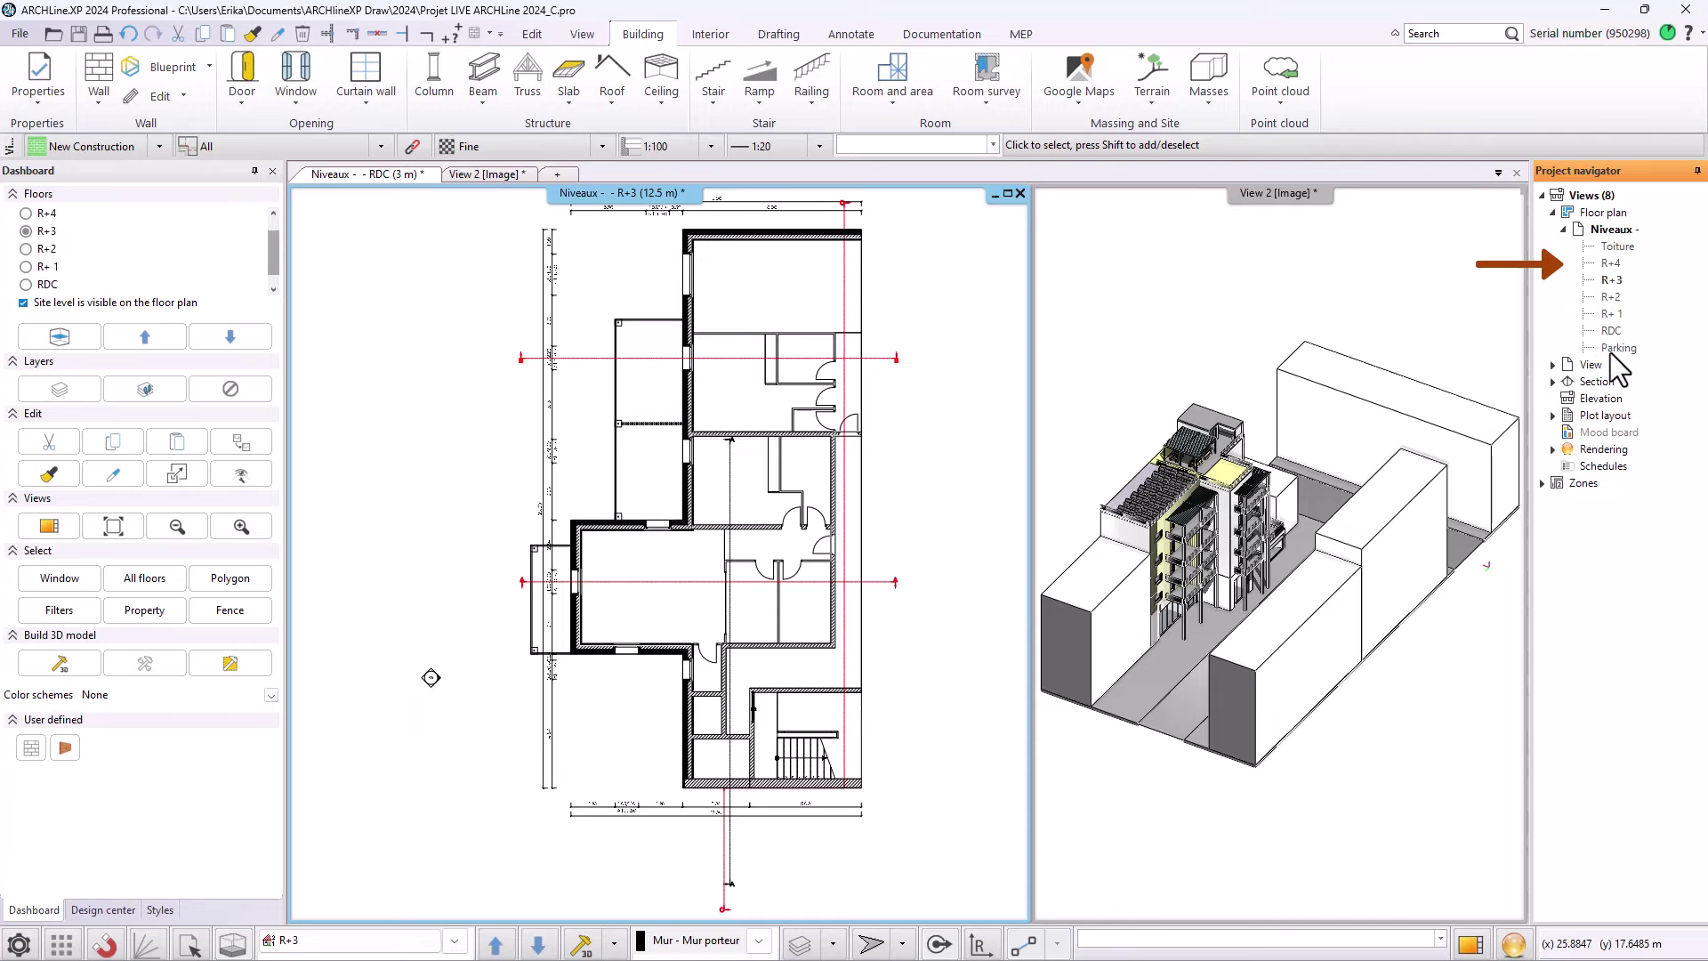
click(1552, 364)
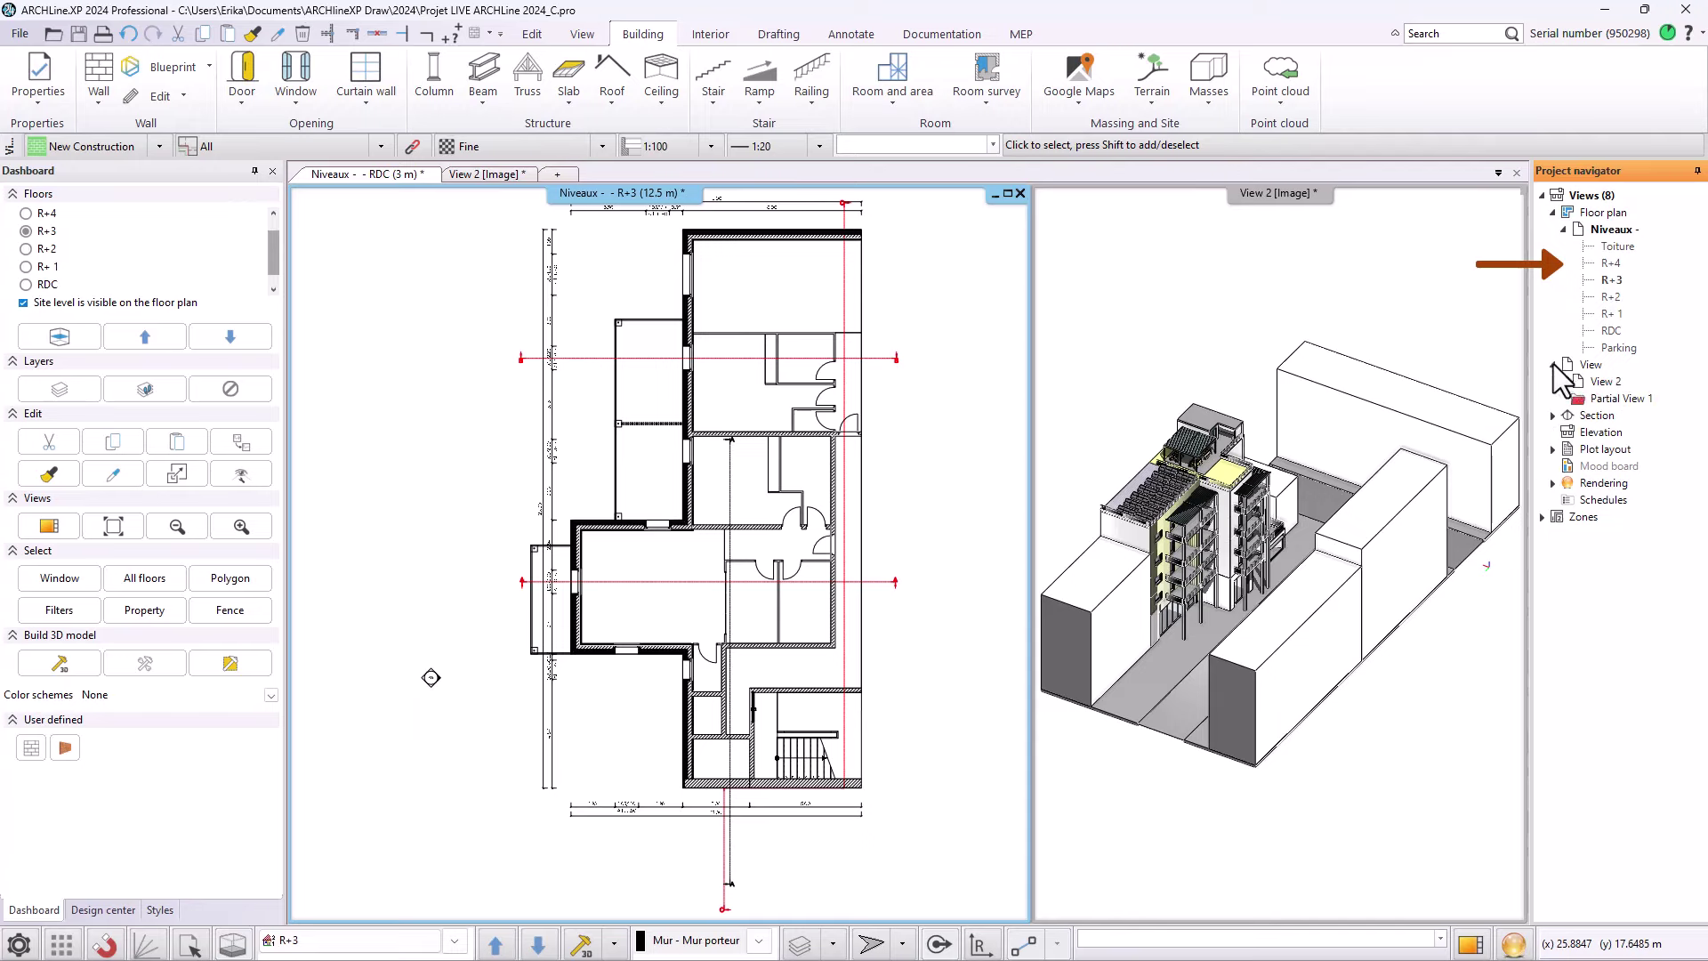
double_click(1601, 382)
double_click(1607, 399)
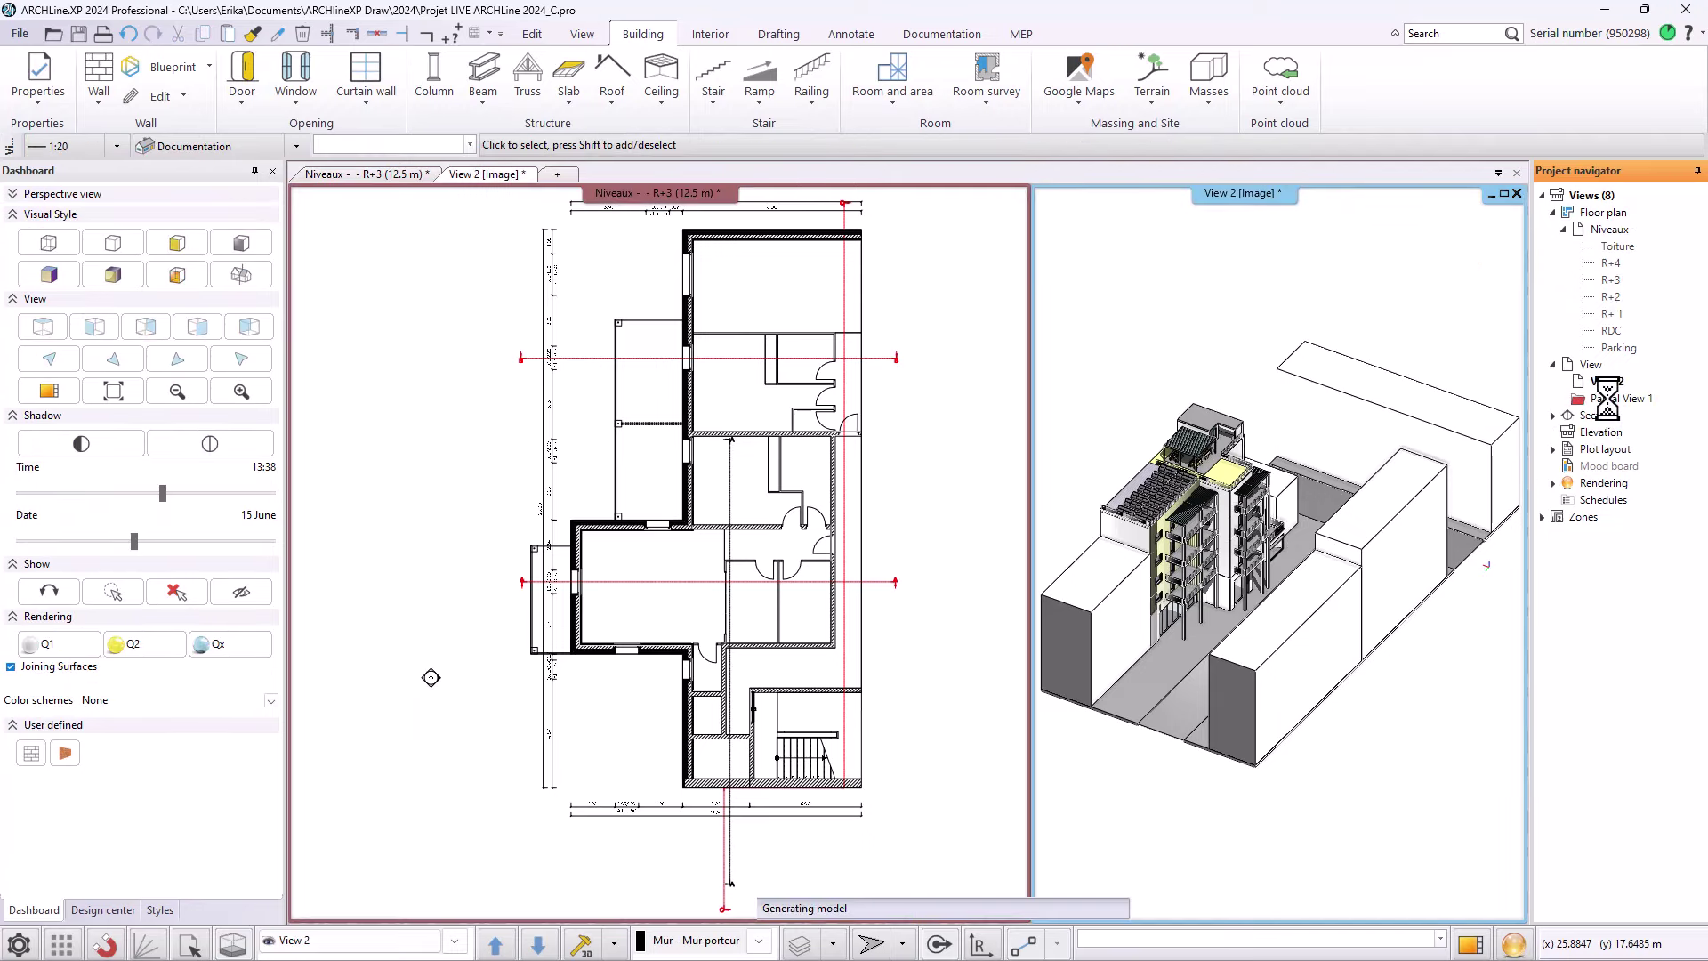
- Open the A-A and C-C section drawings and the A-065 plot layout
double_click(1600, 415)
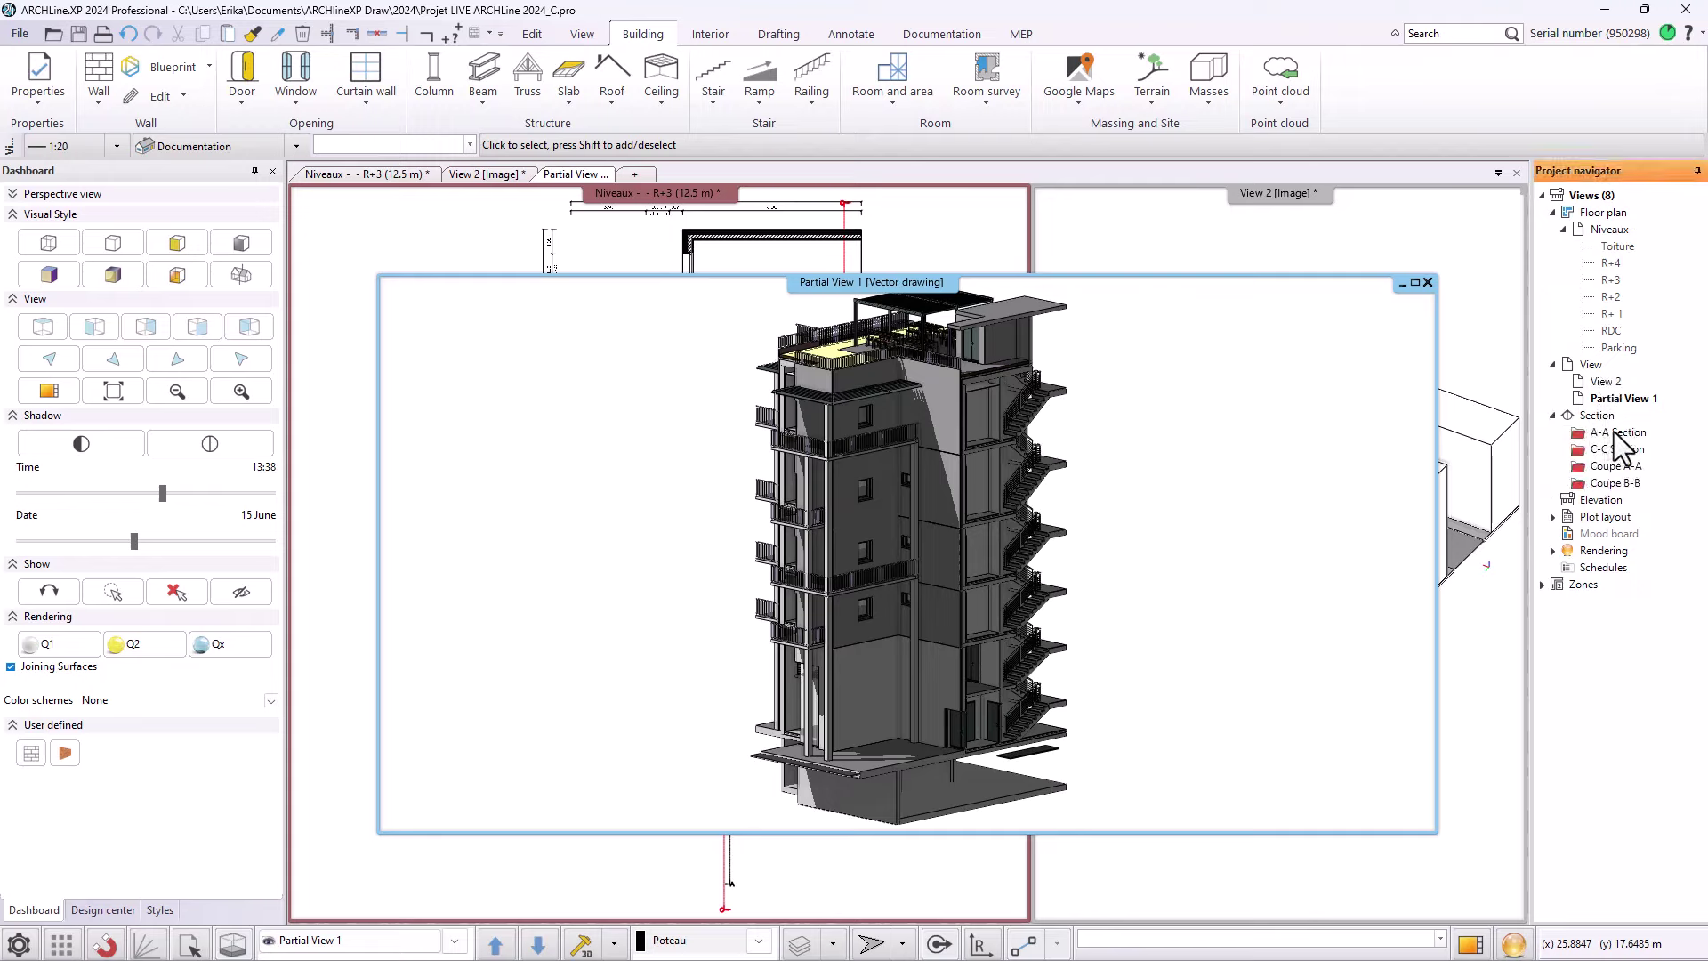
double_click(1611, 433)
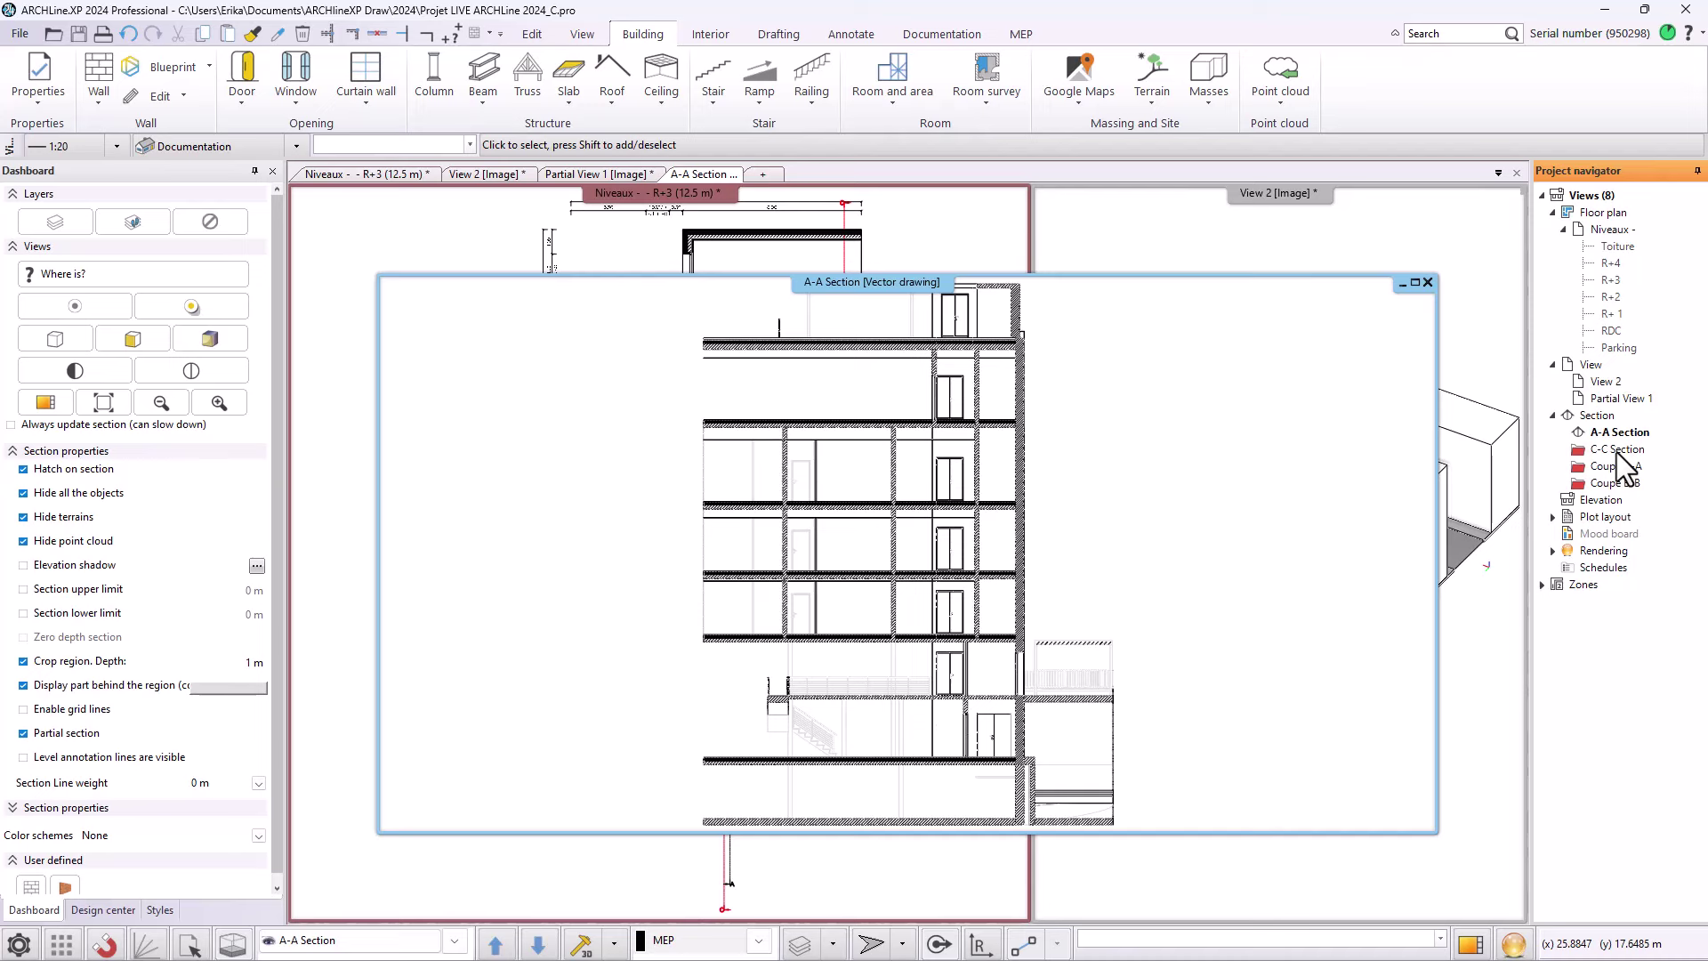
double_click(1615, 450)
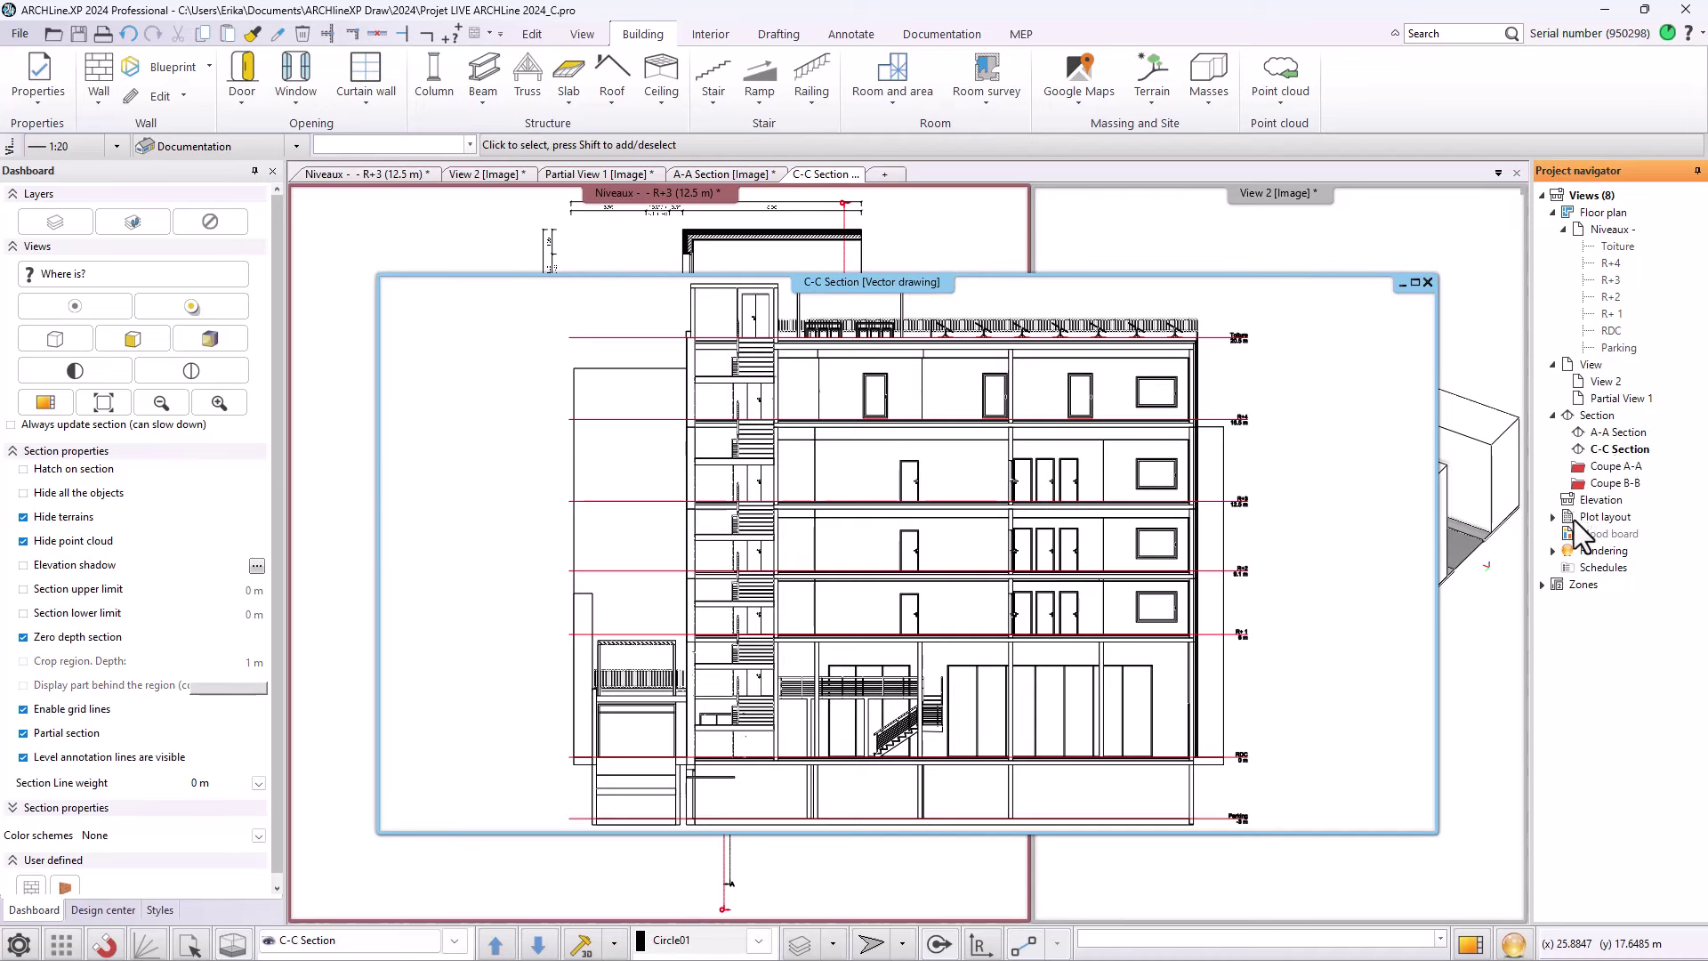
double_click(1592, 520)
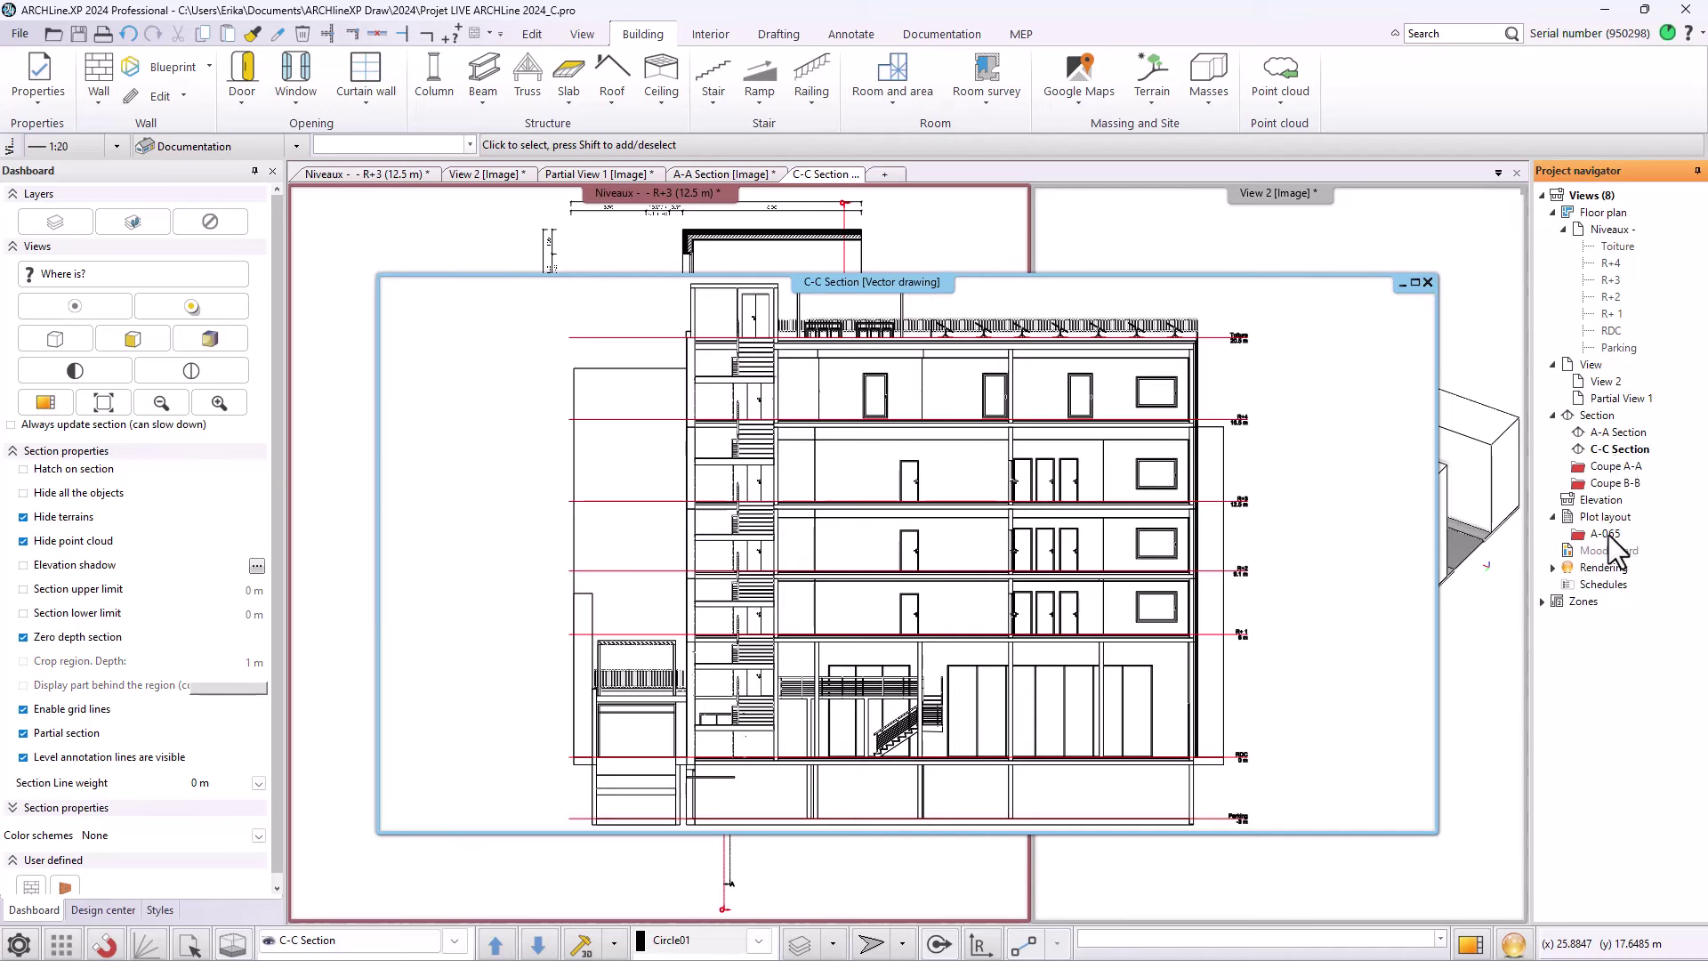
double_click(1606, 534)
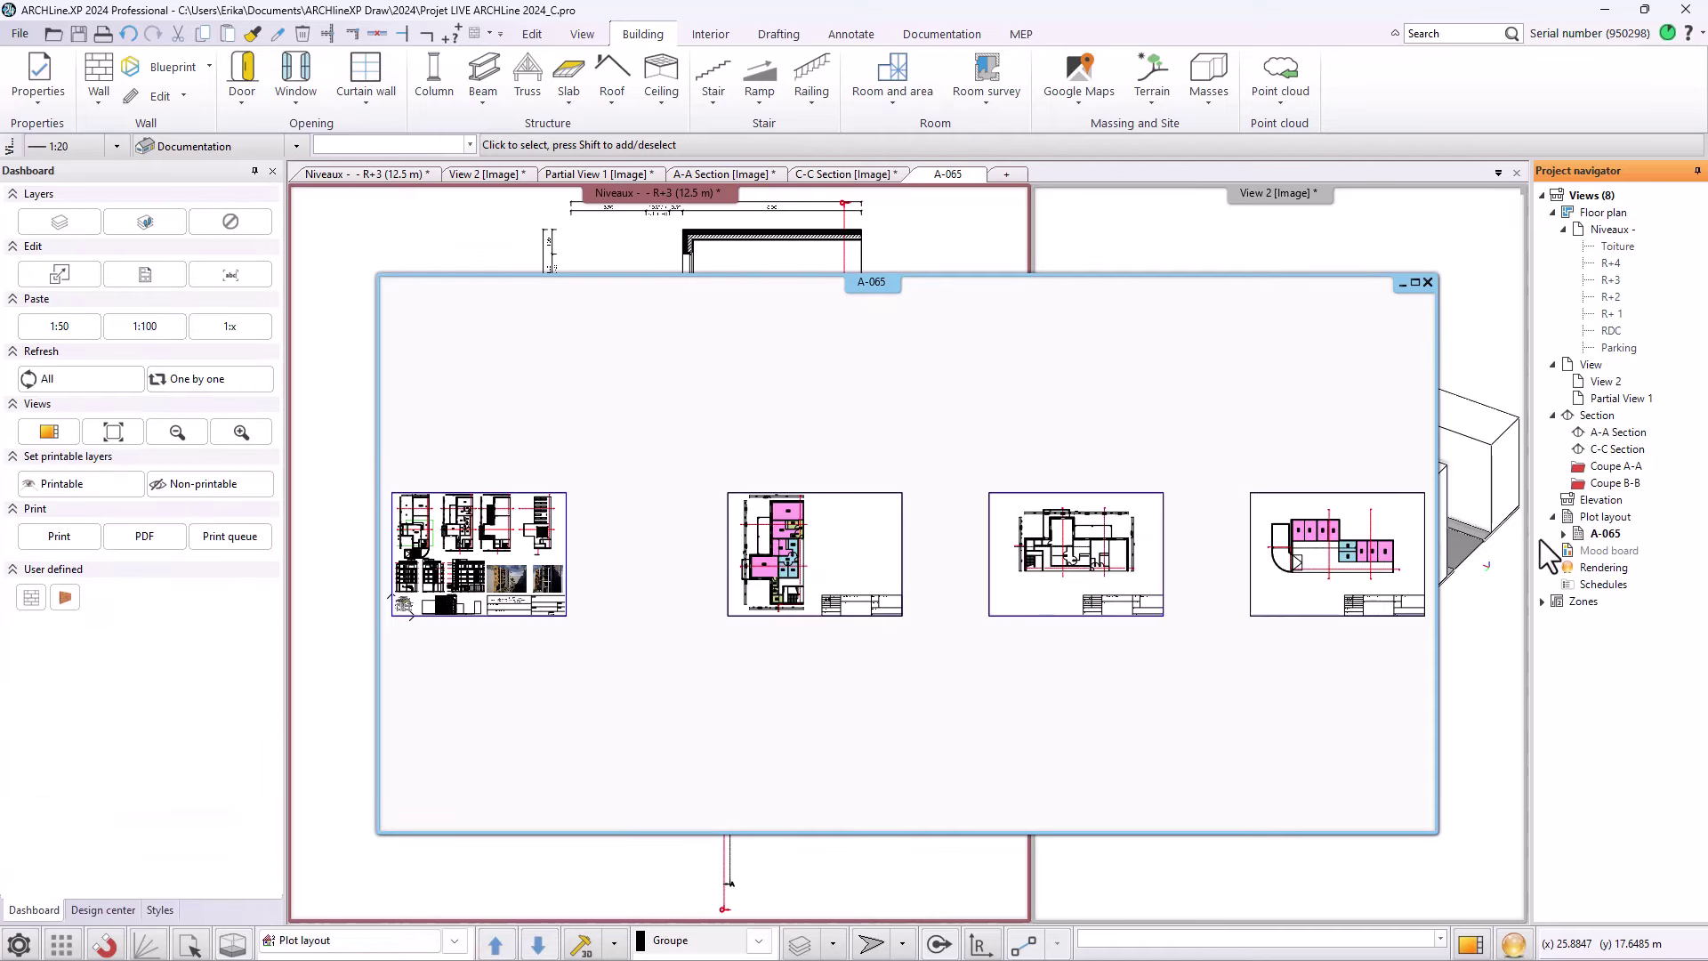
- Drop the Par défaut 0 rendering onto A-065 below the floor plan, sizing it, then bring R+3 forward
scroll(1101, 632, up, 3)
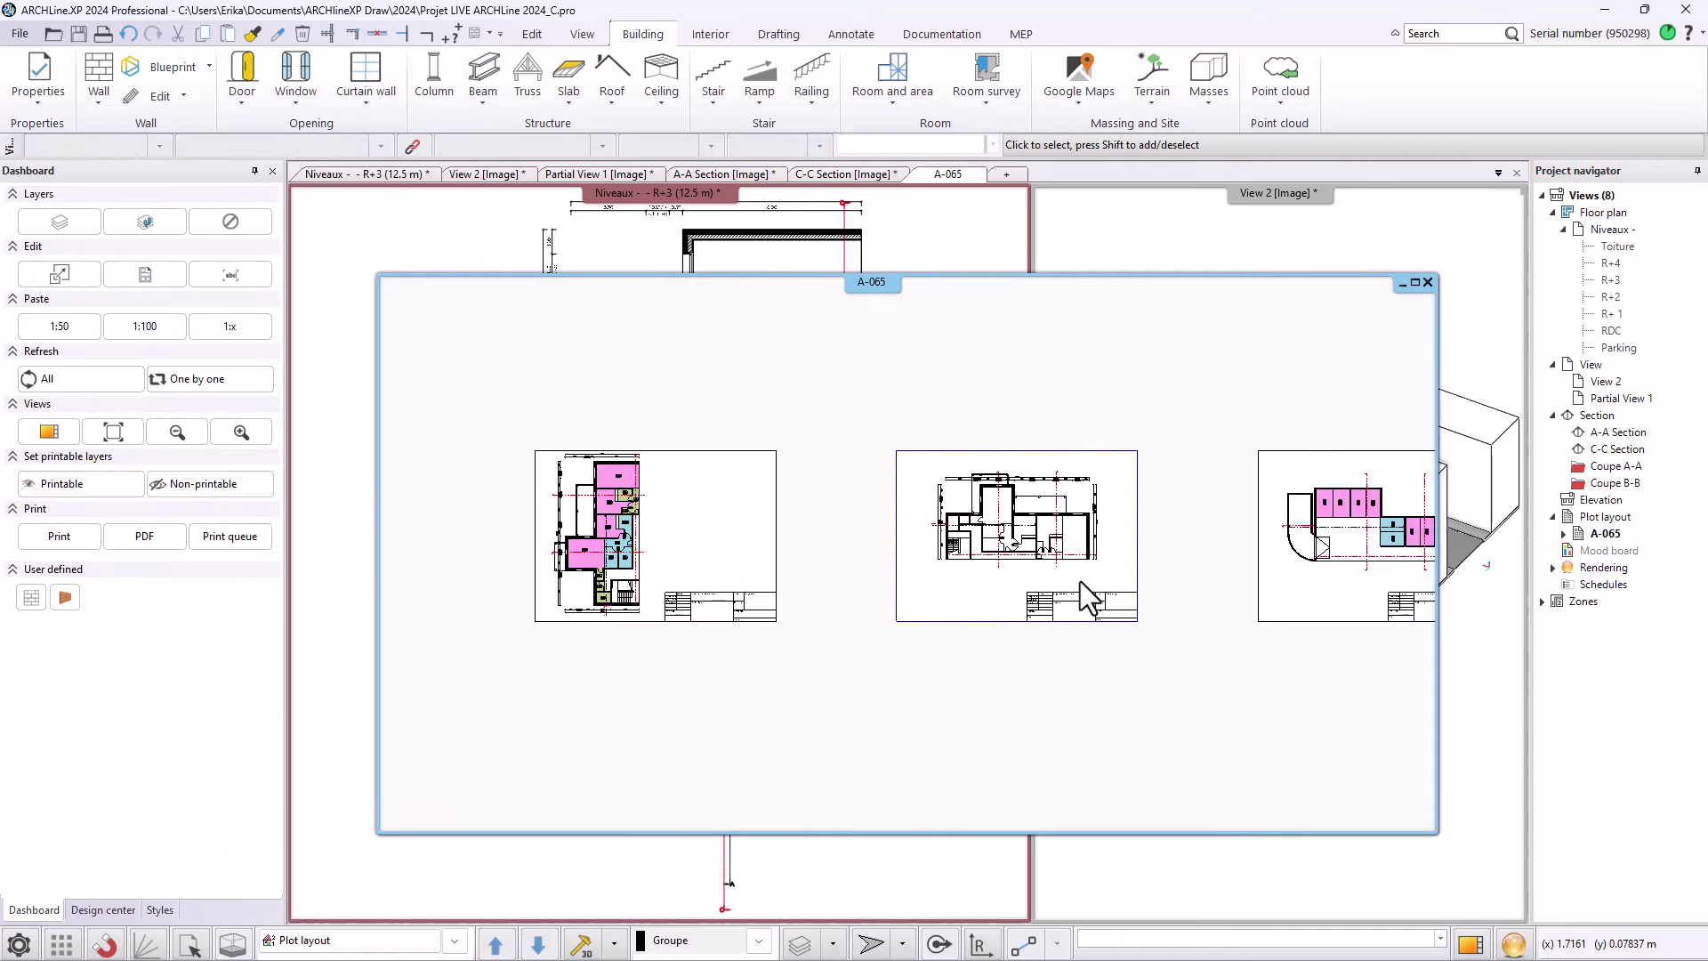
scroll(861, 574, up, 2)
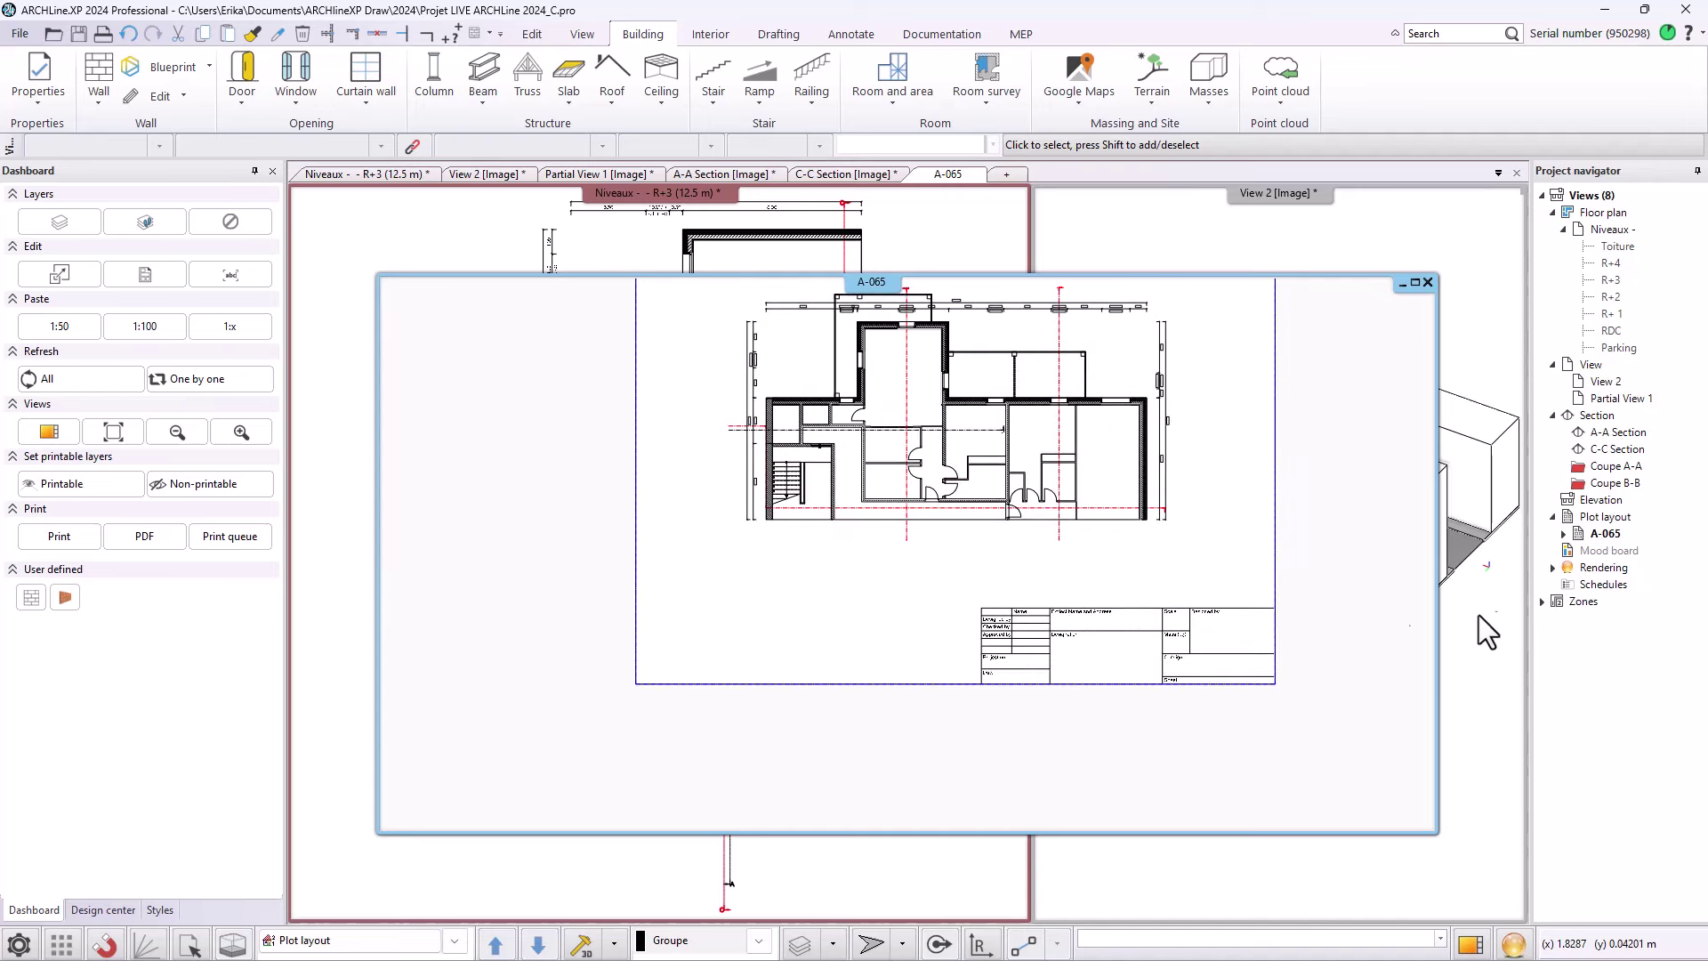
double_click(1607, 569)
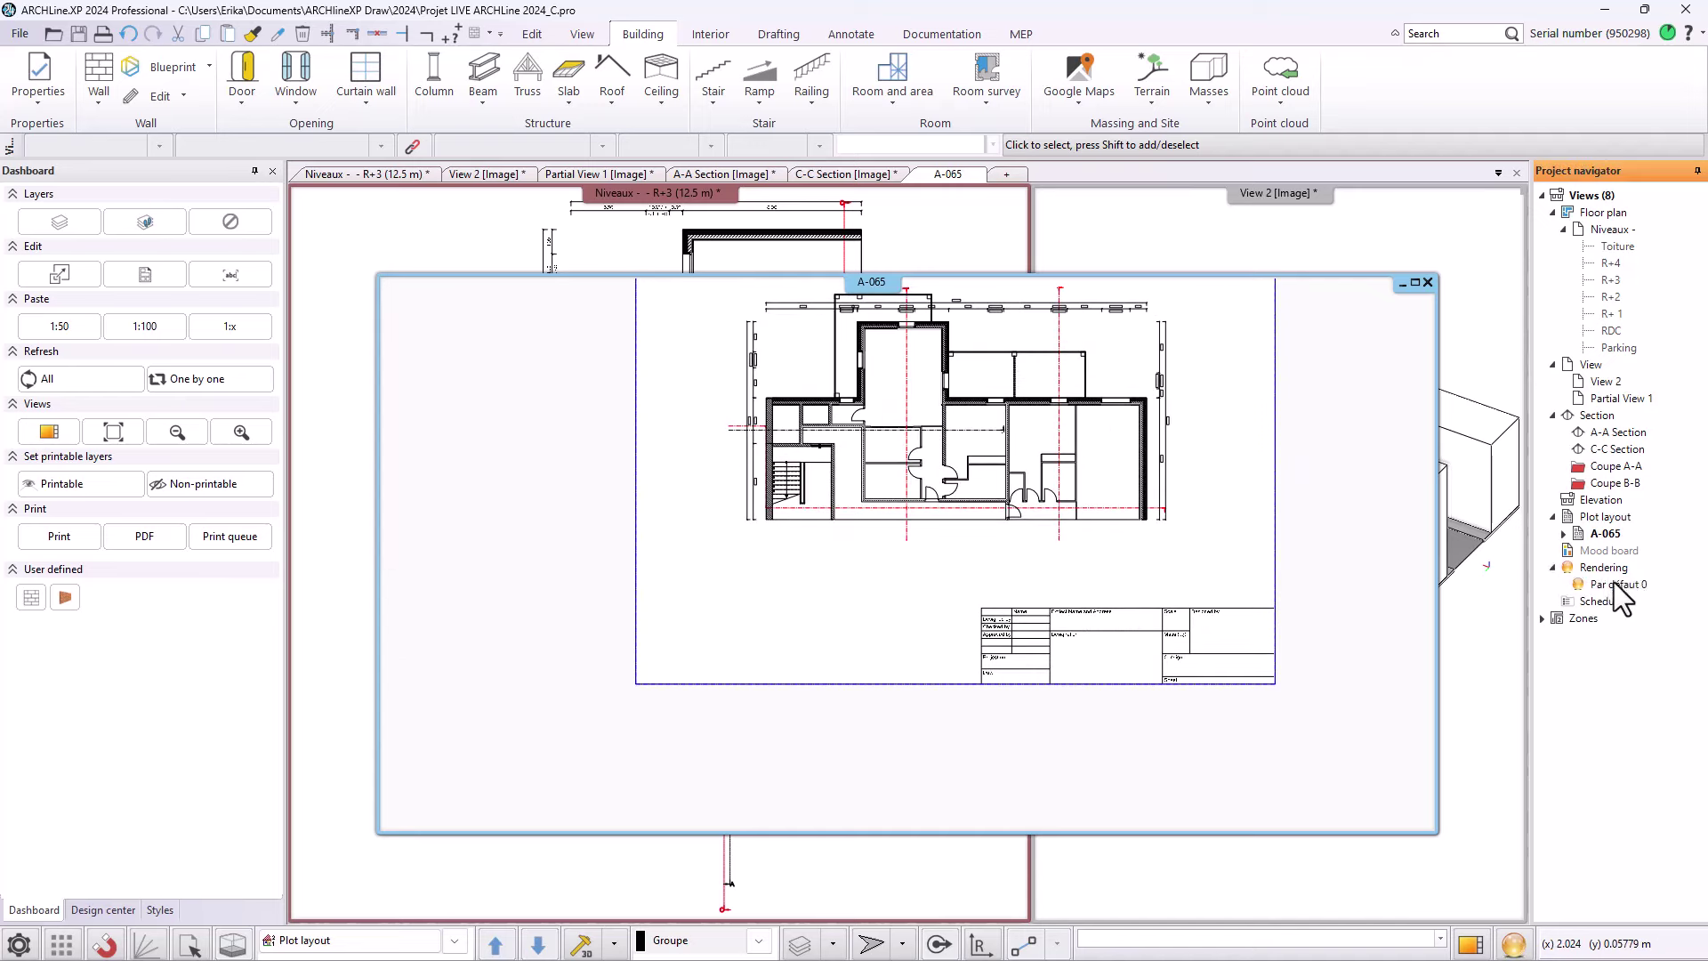
drag(1616, 594, 697, 653)
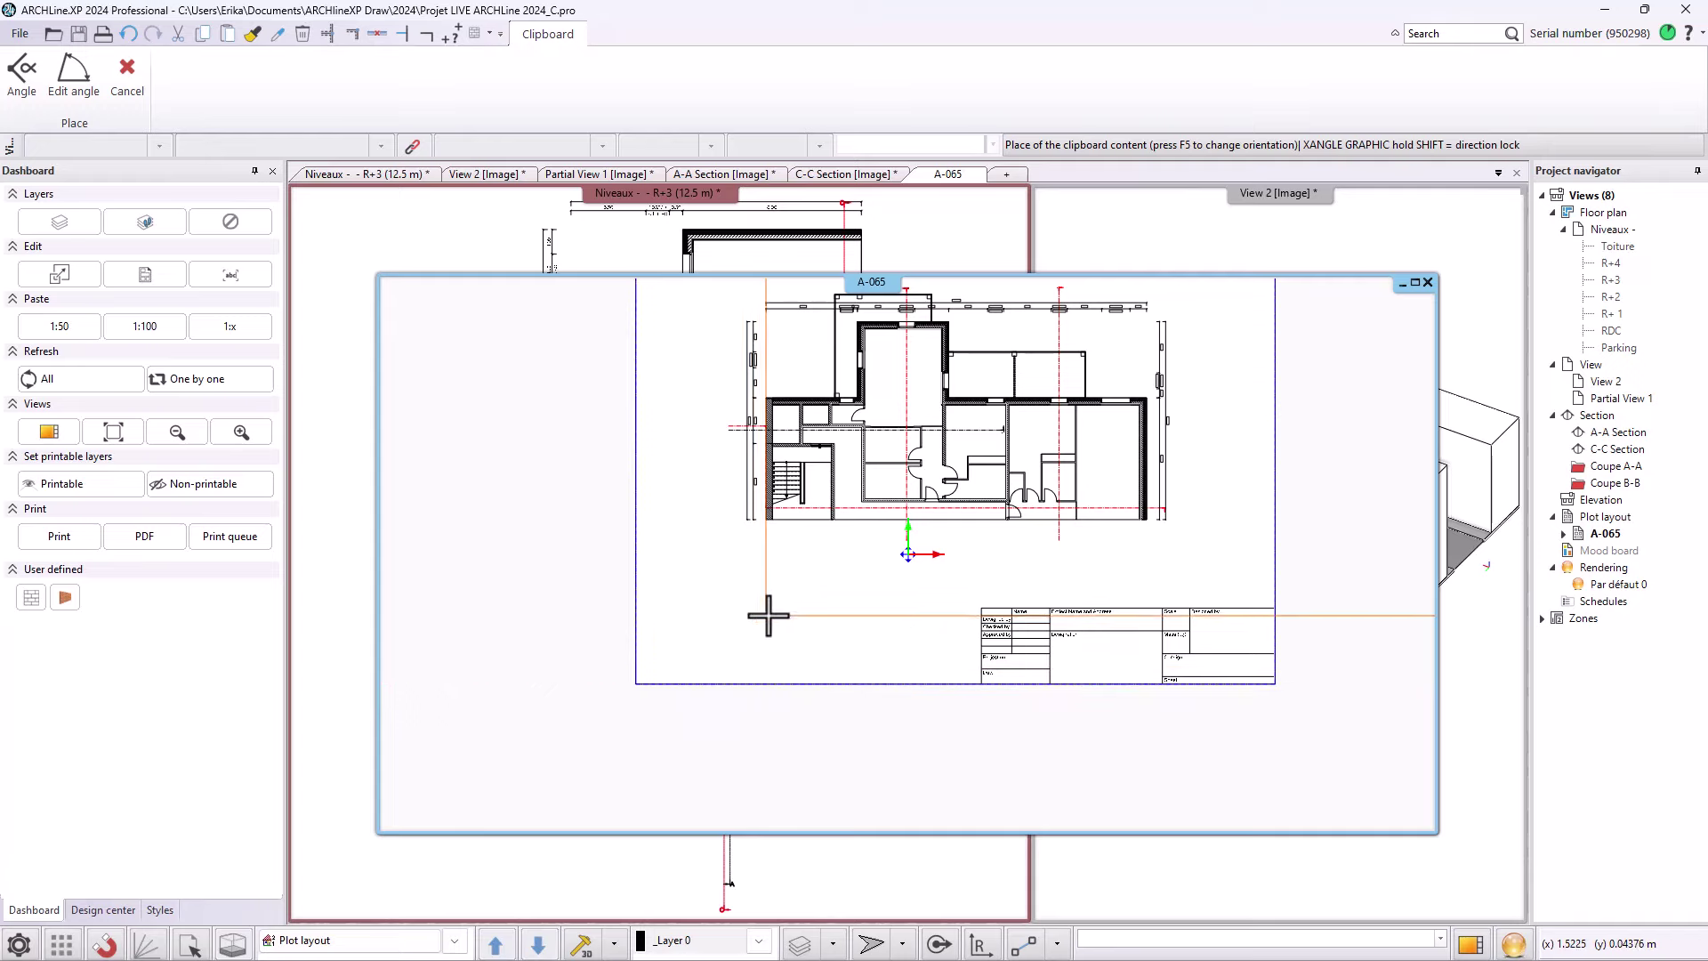
click(668, 666)
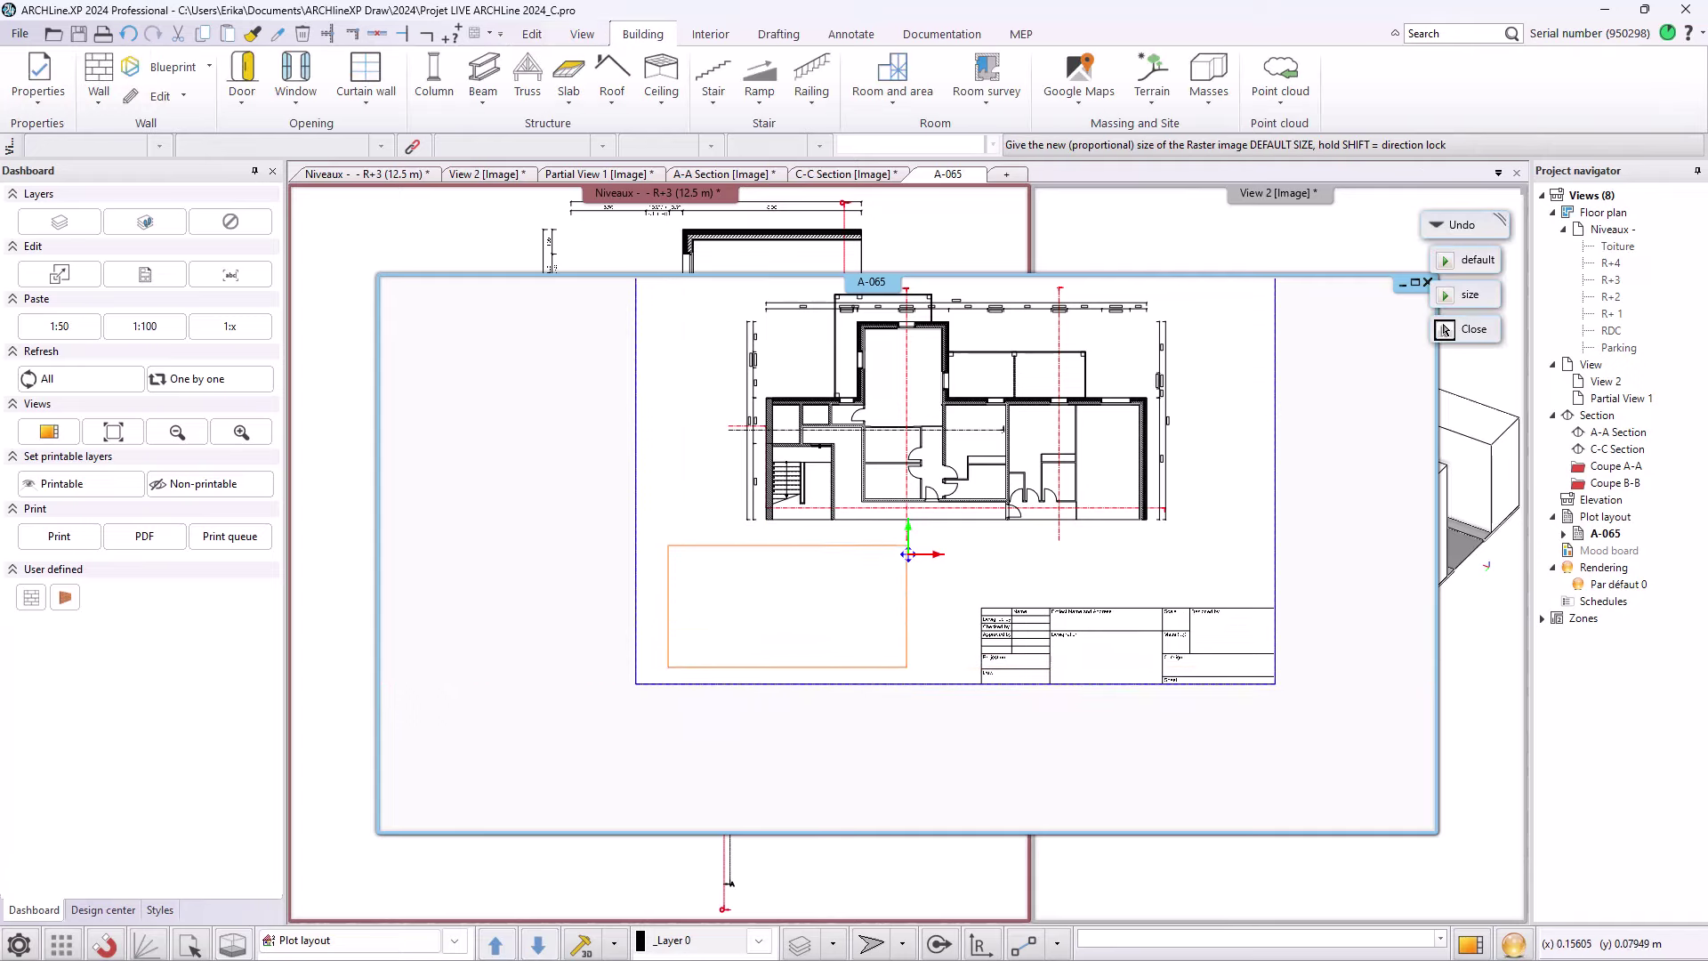
click(960, 541)
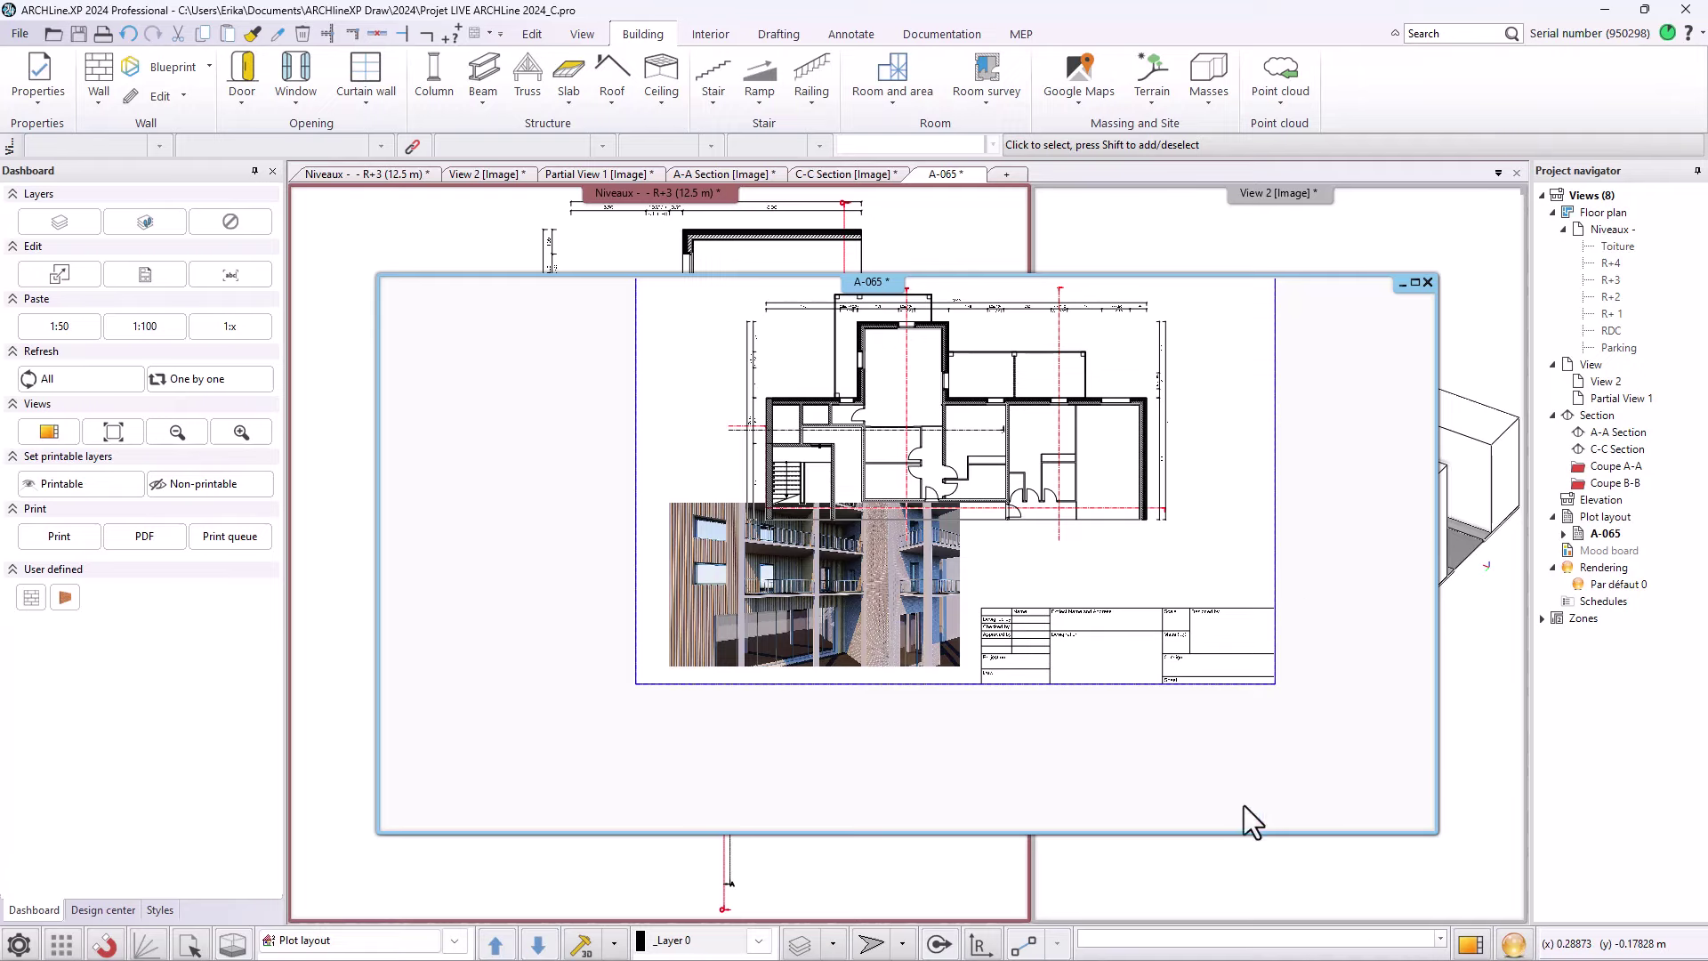
click(900, 893)
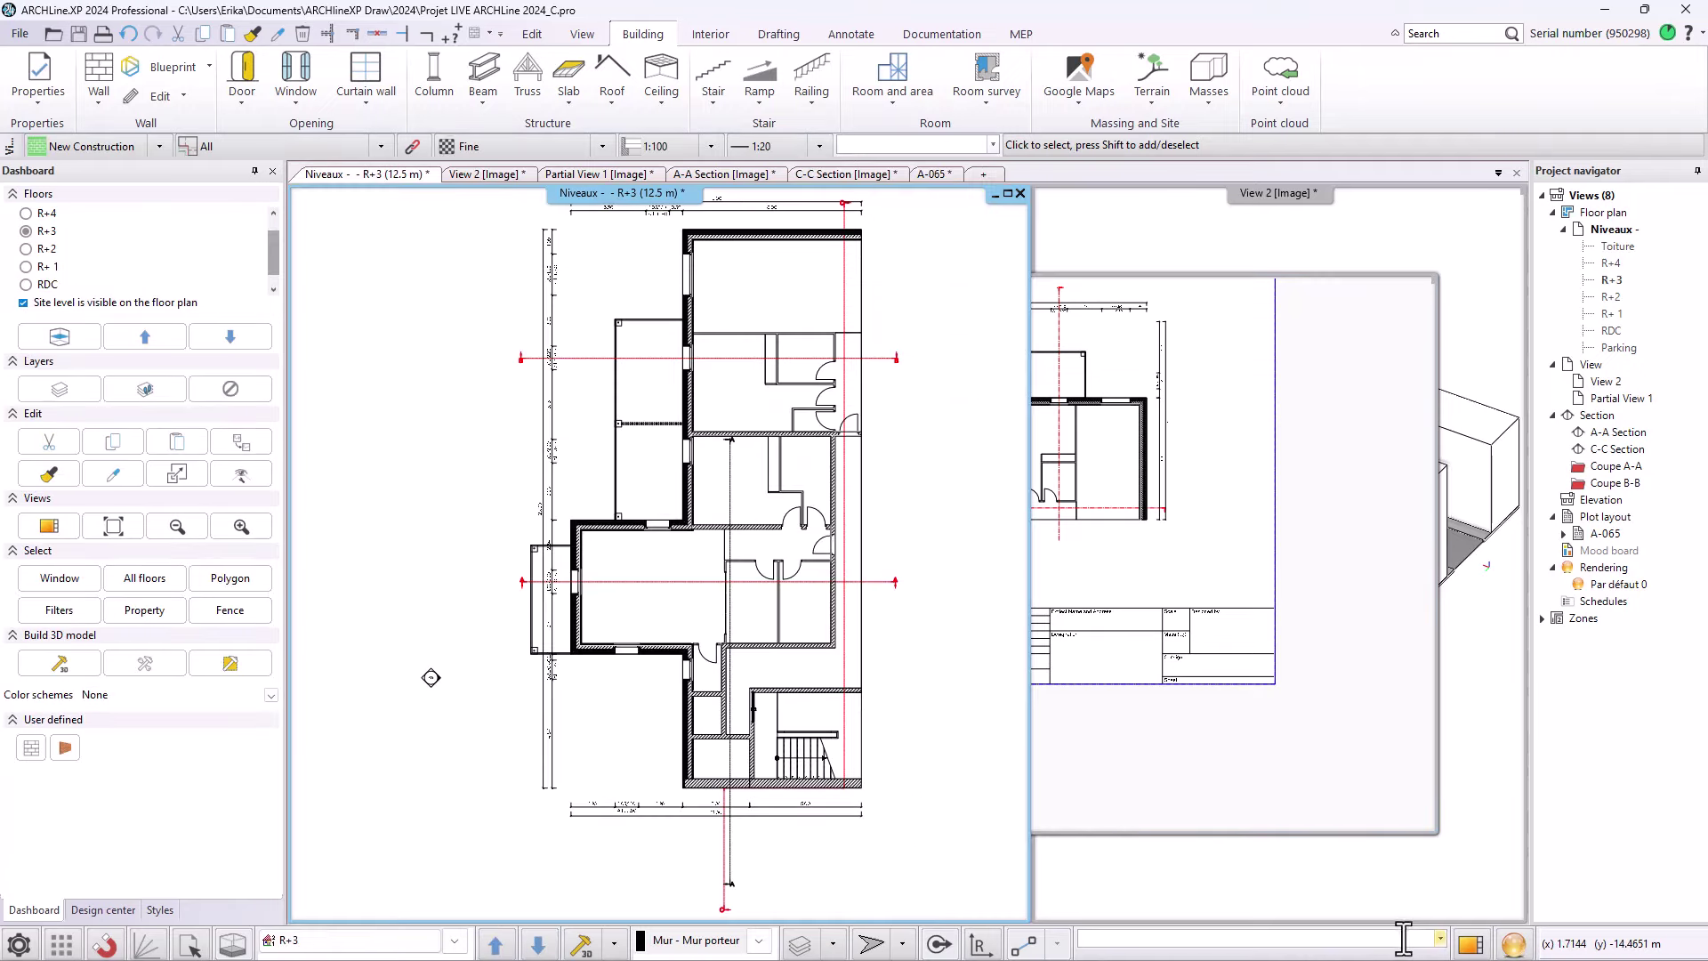
- Tile all open views beside the floor plan, switch to R+1 and back to R+3, and rebuild the 3D model
click(1470, 945)
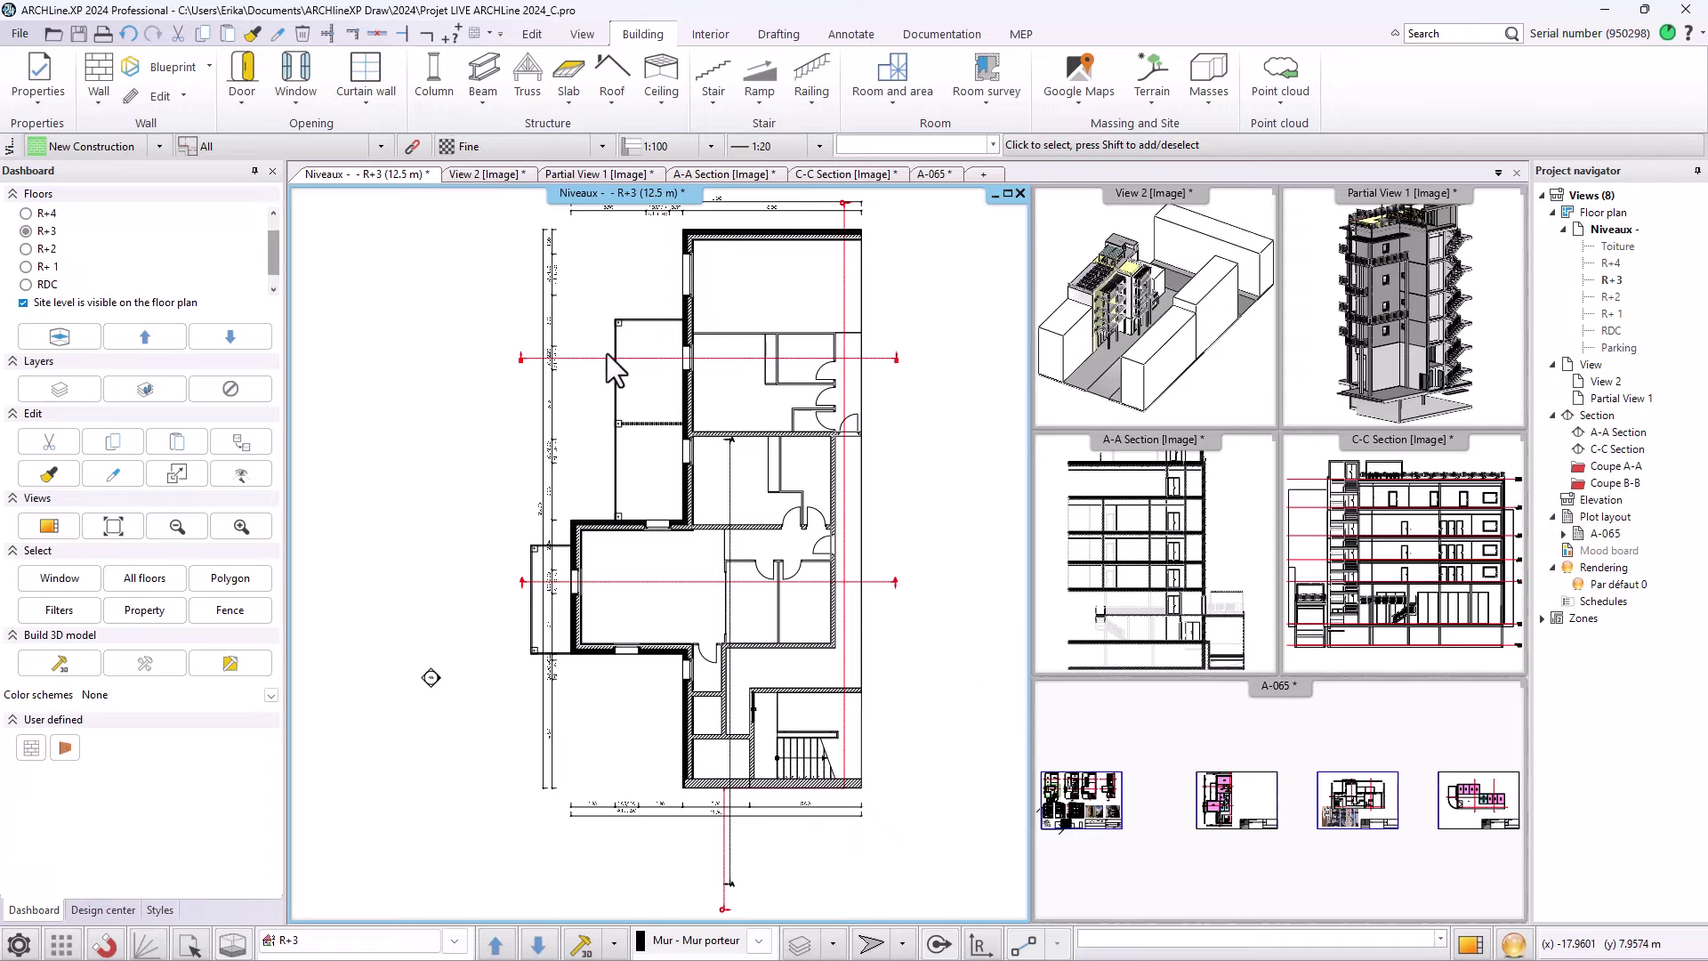
click(48, 267)
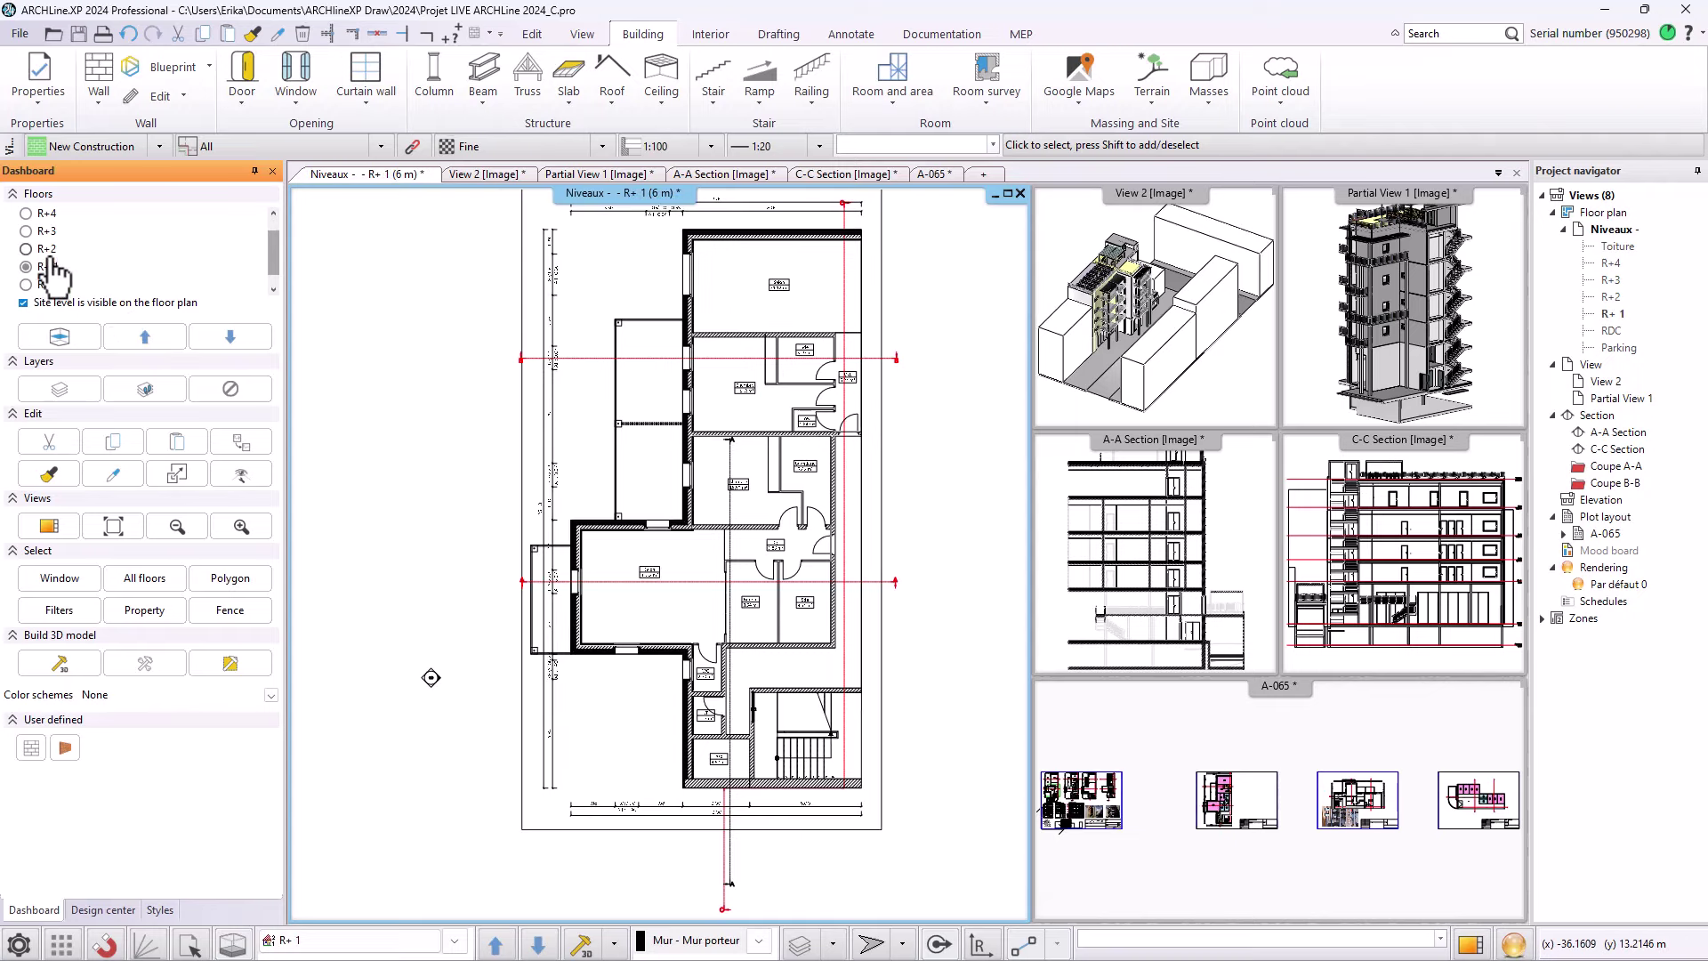
click(49, 233)
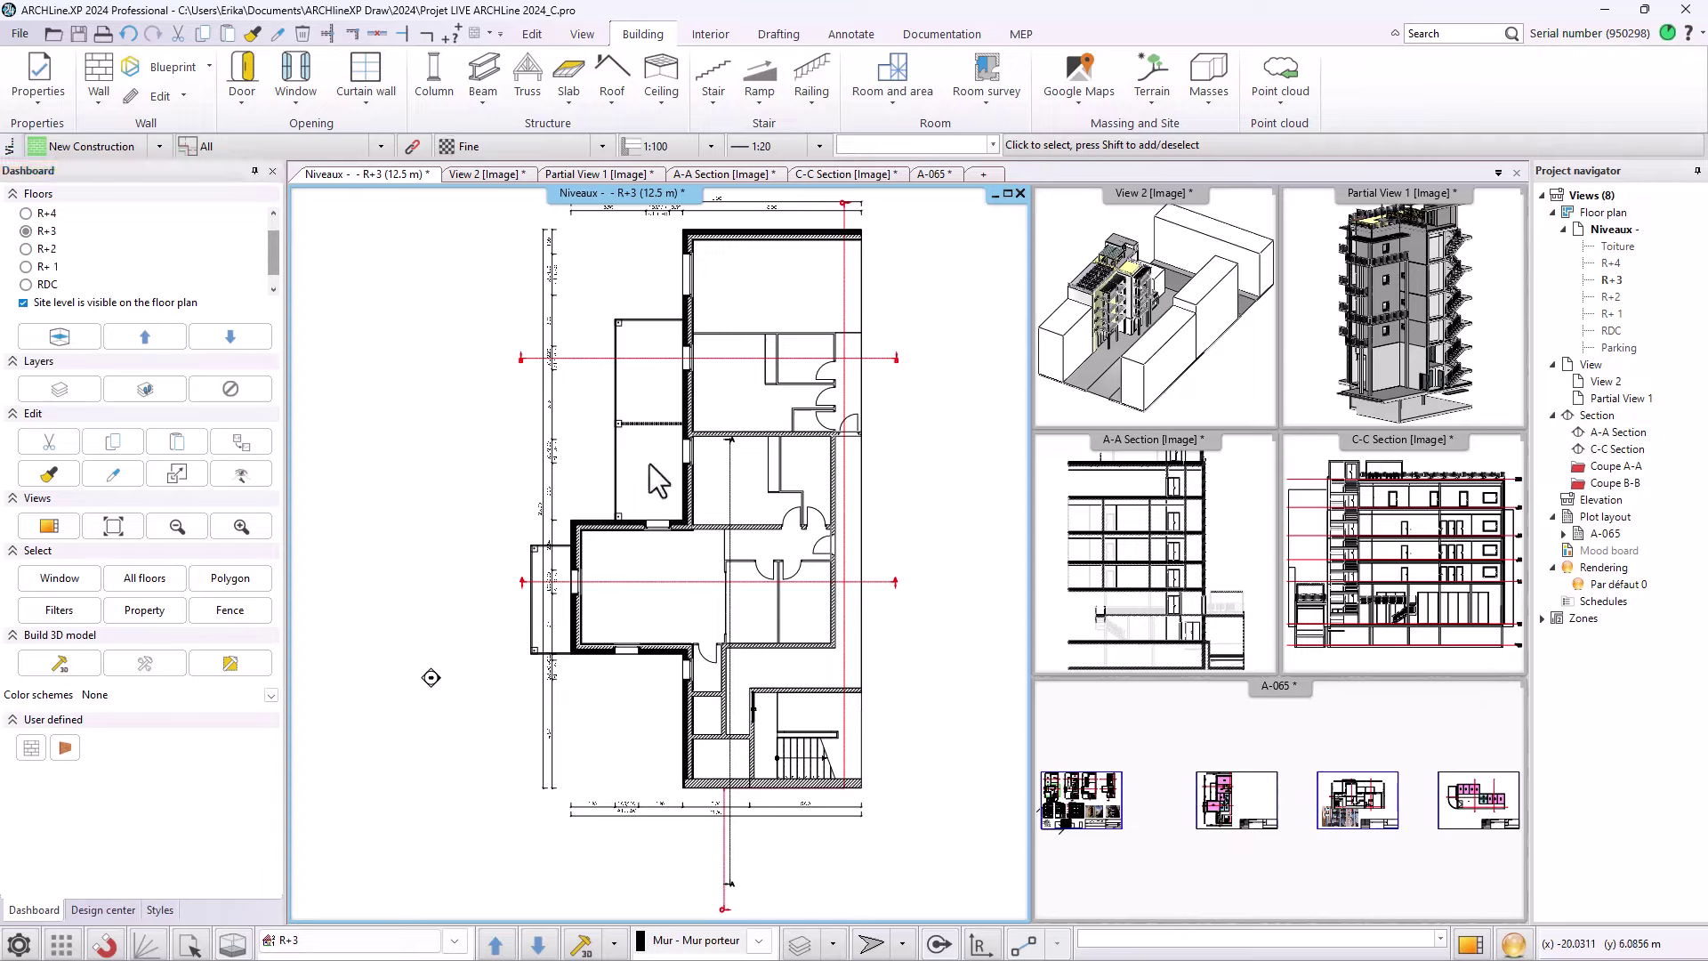
click(612, 943)
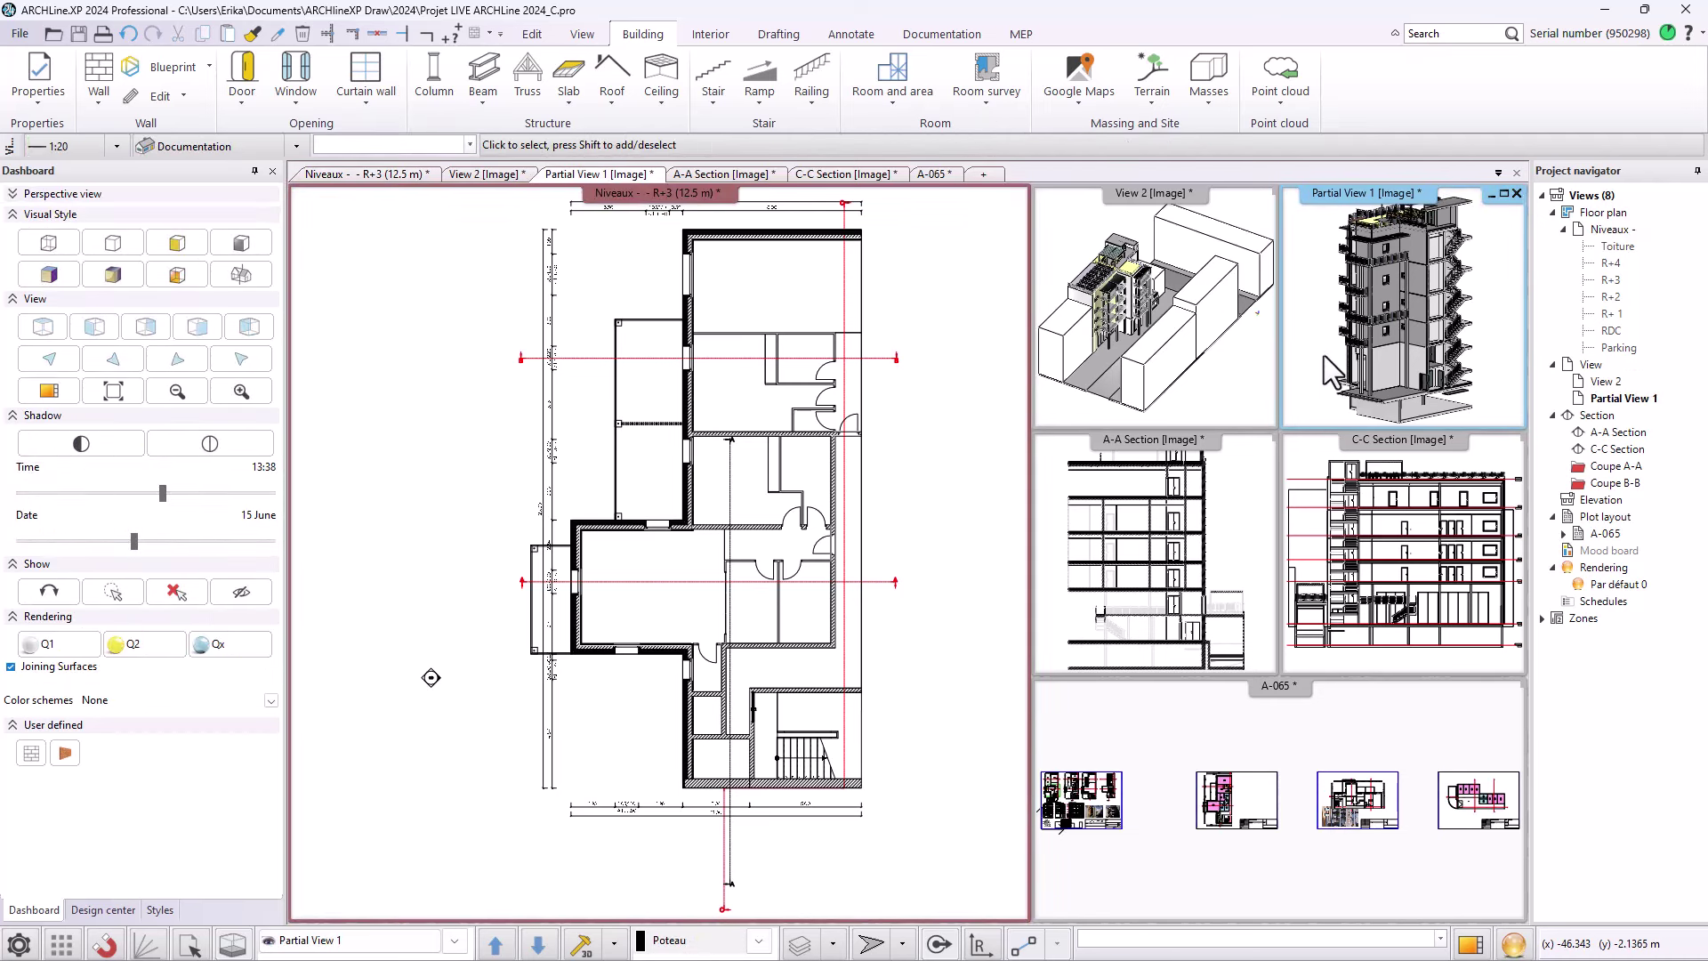
- Turn on shadows in Partial View 1, then cycle the view tabs from R+3 through to the A-065 layout
click(54, 444)
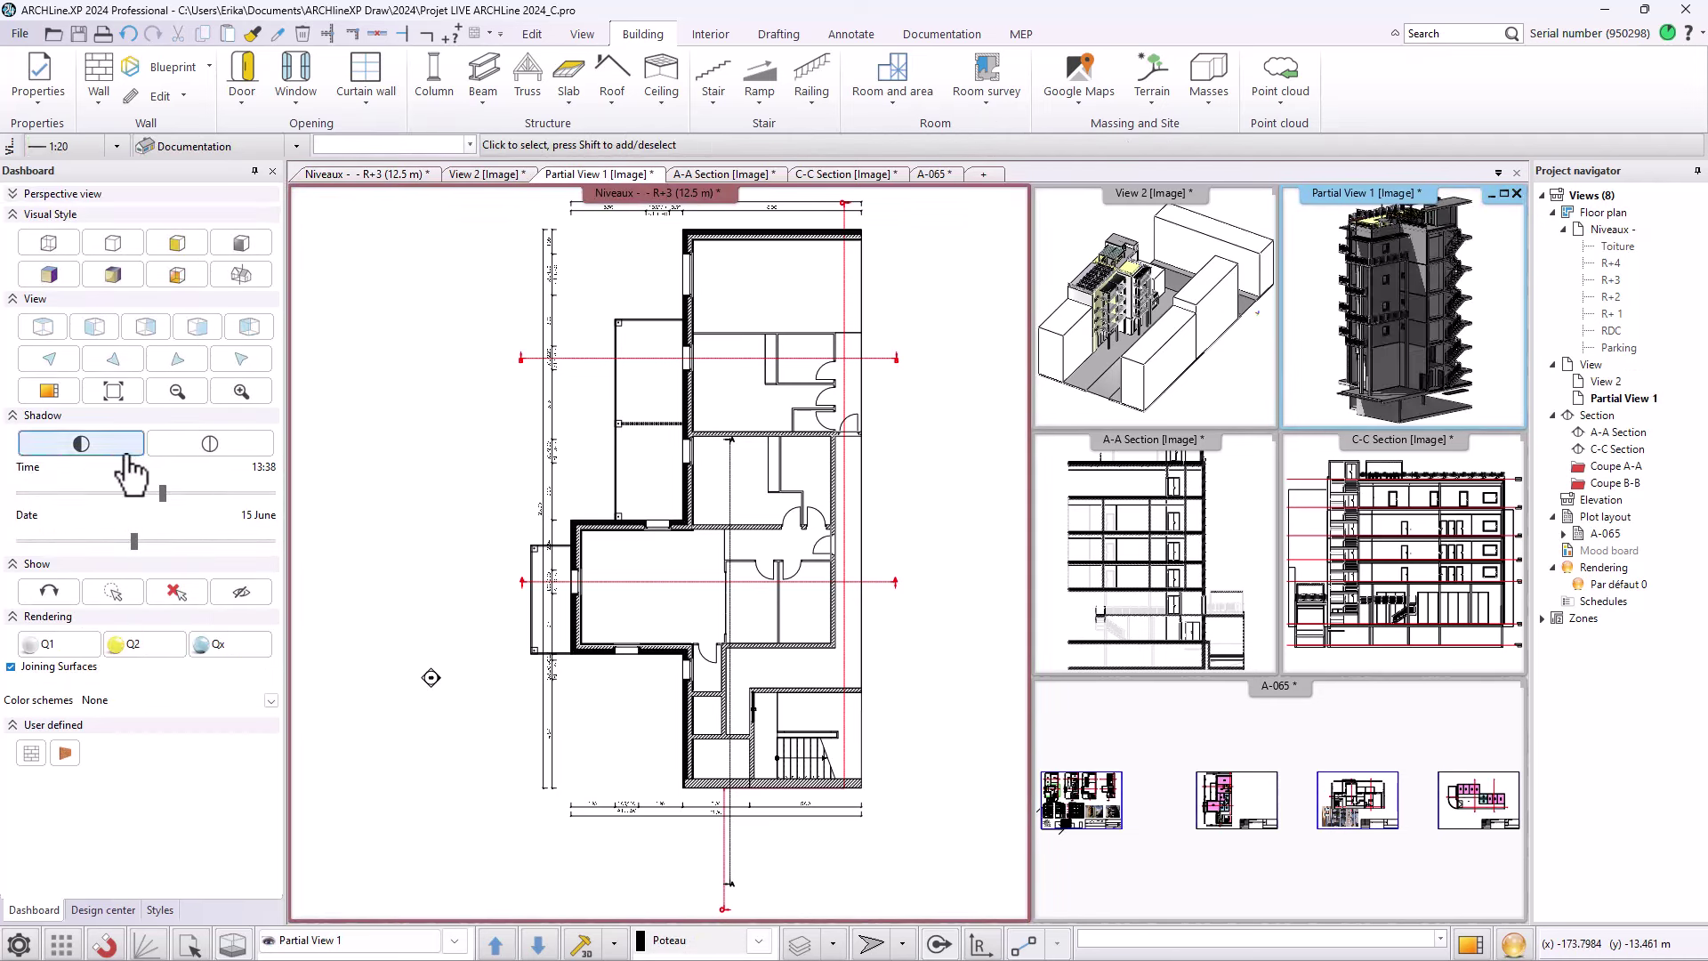
click(1250, 531)
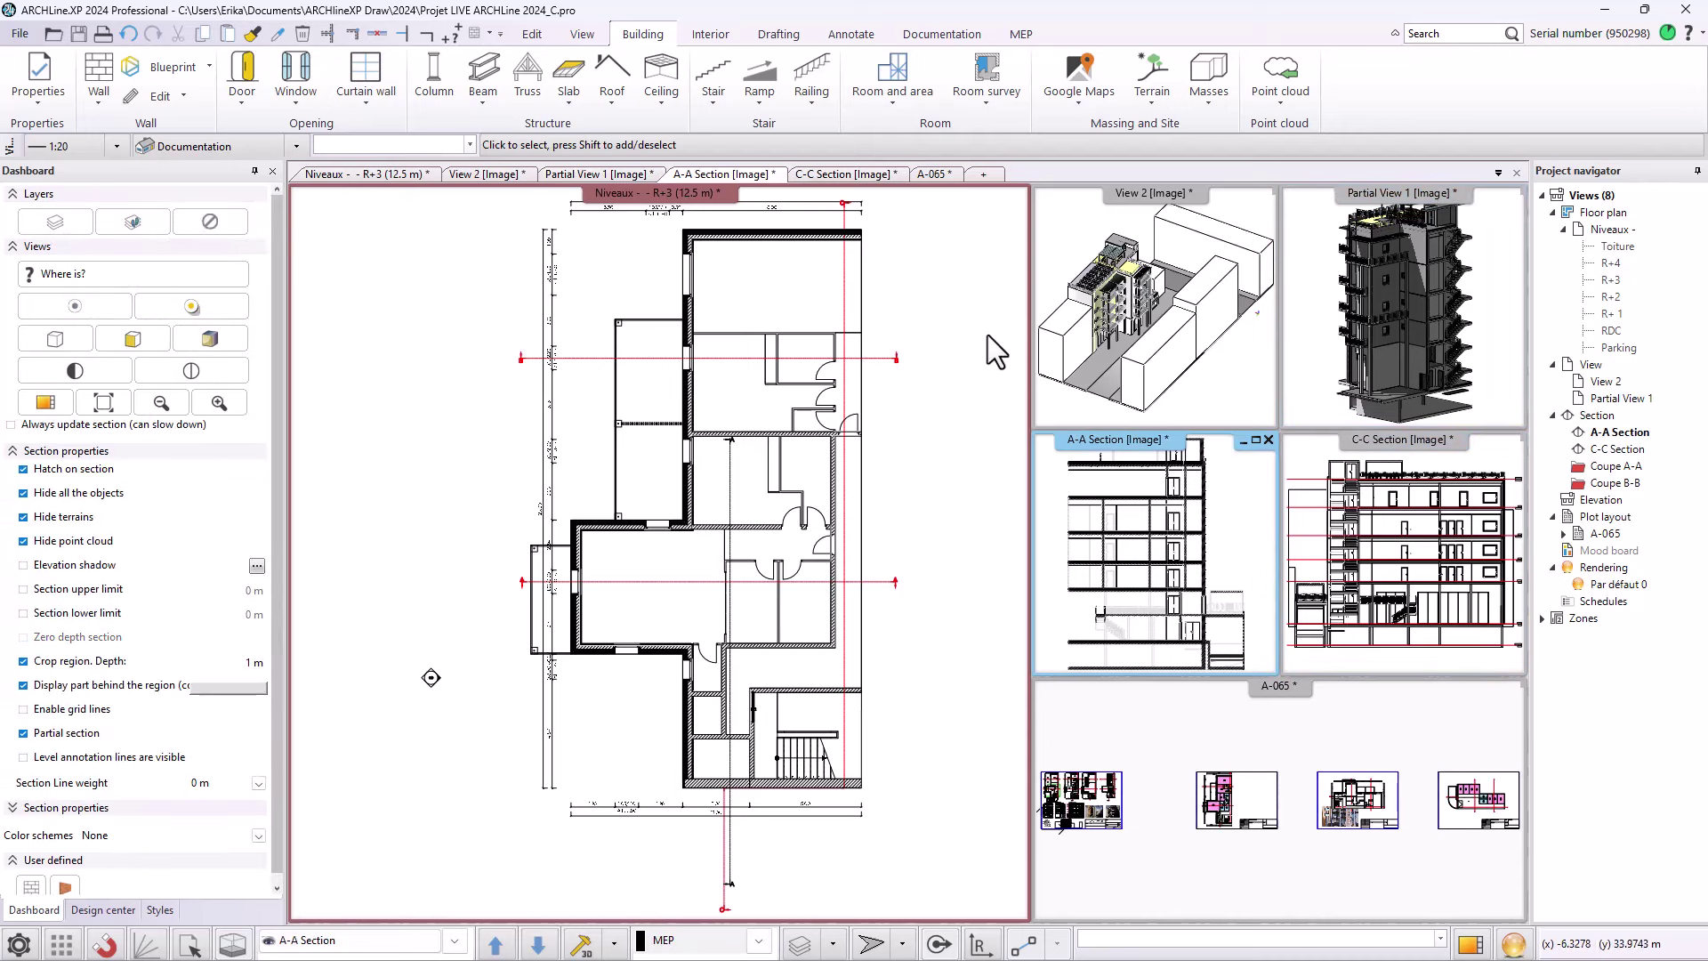
click(396, 176)
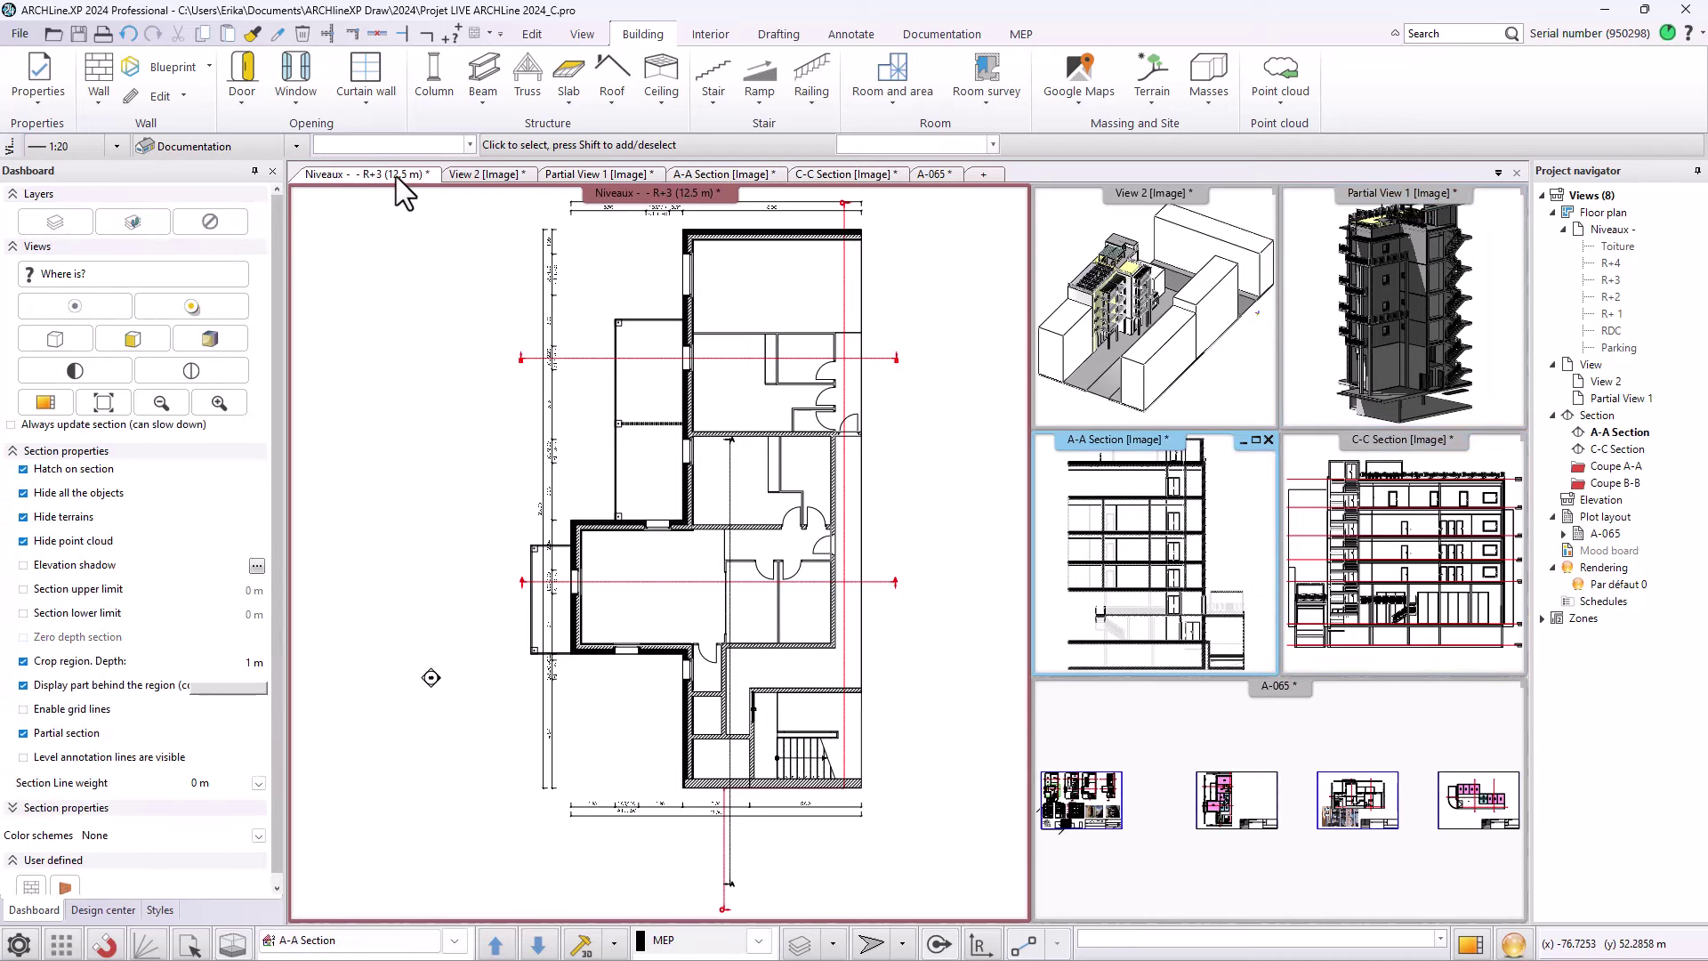
click(487, 175)
click(578, 174)
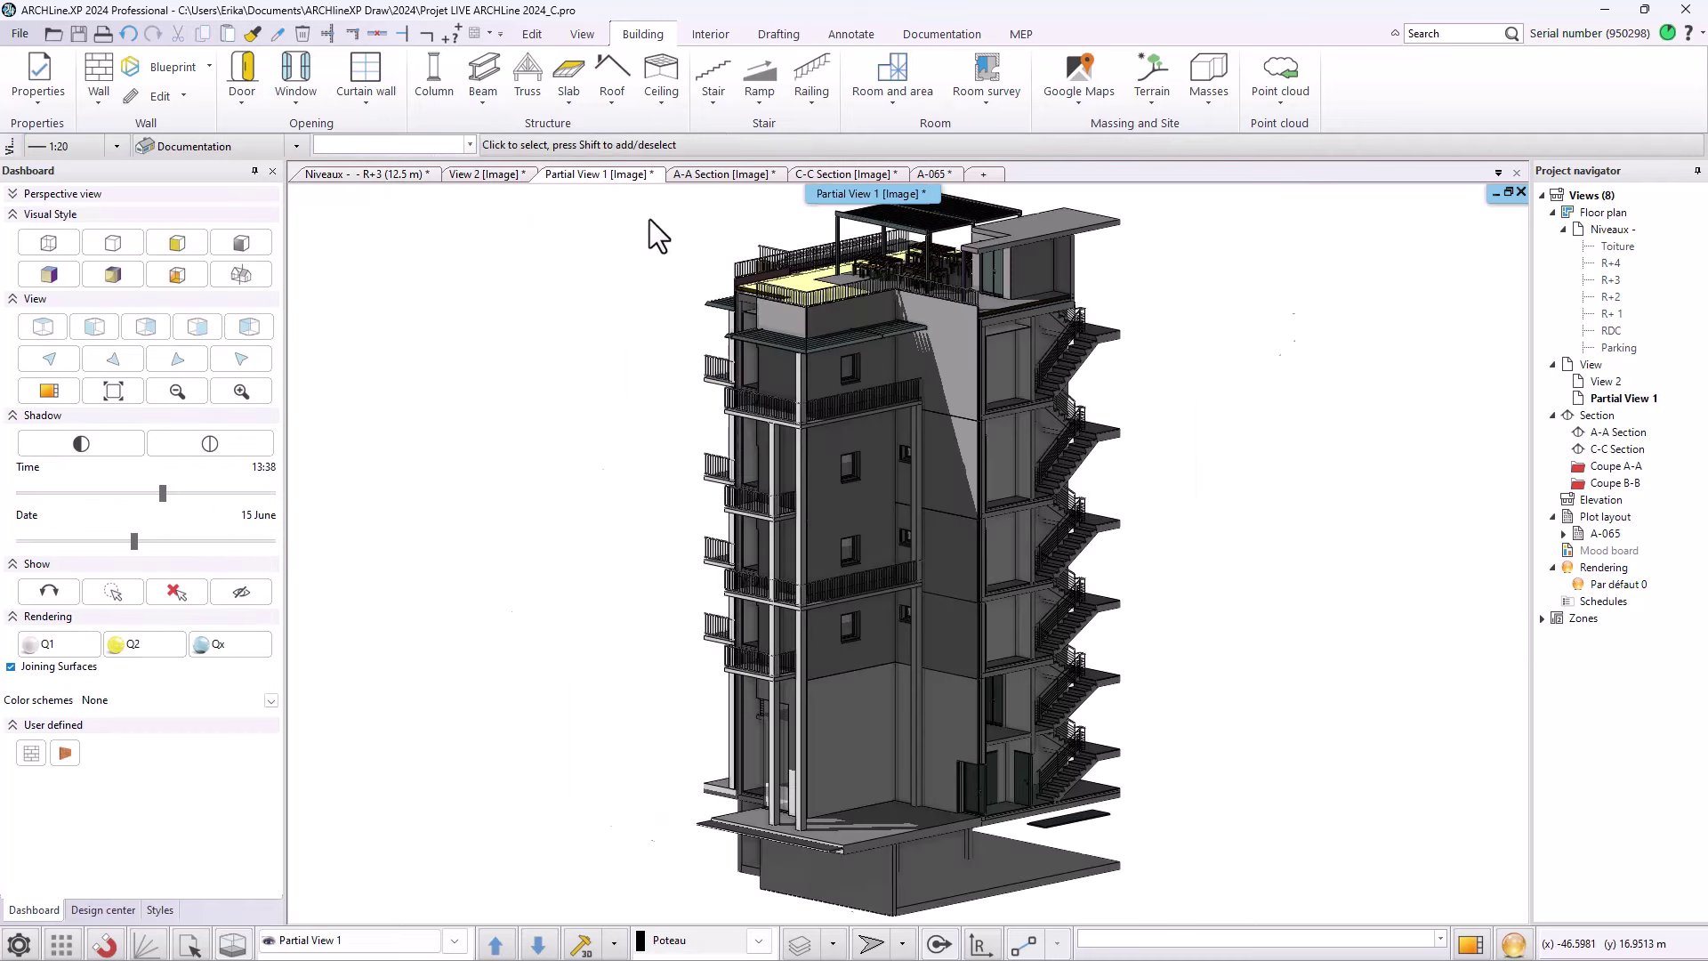
click(725, 174)
click(827, 173)
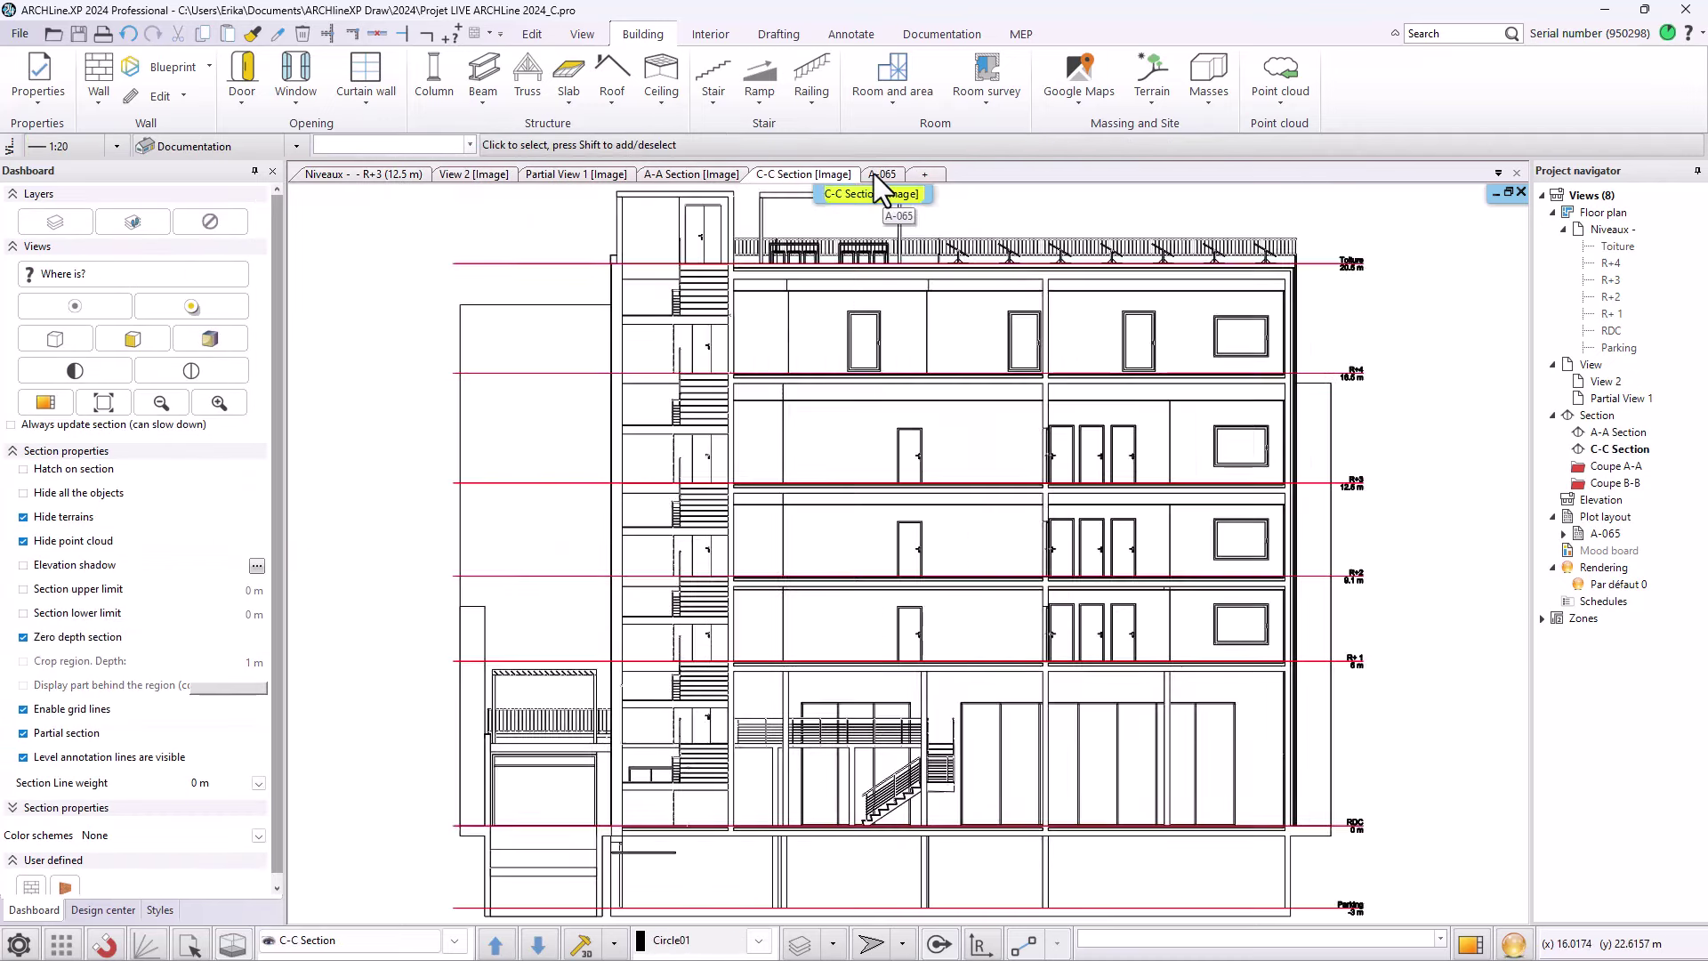
click(874, 173)
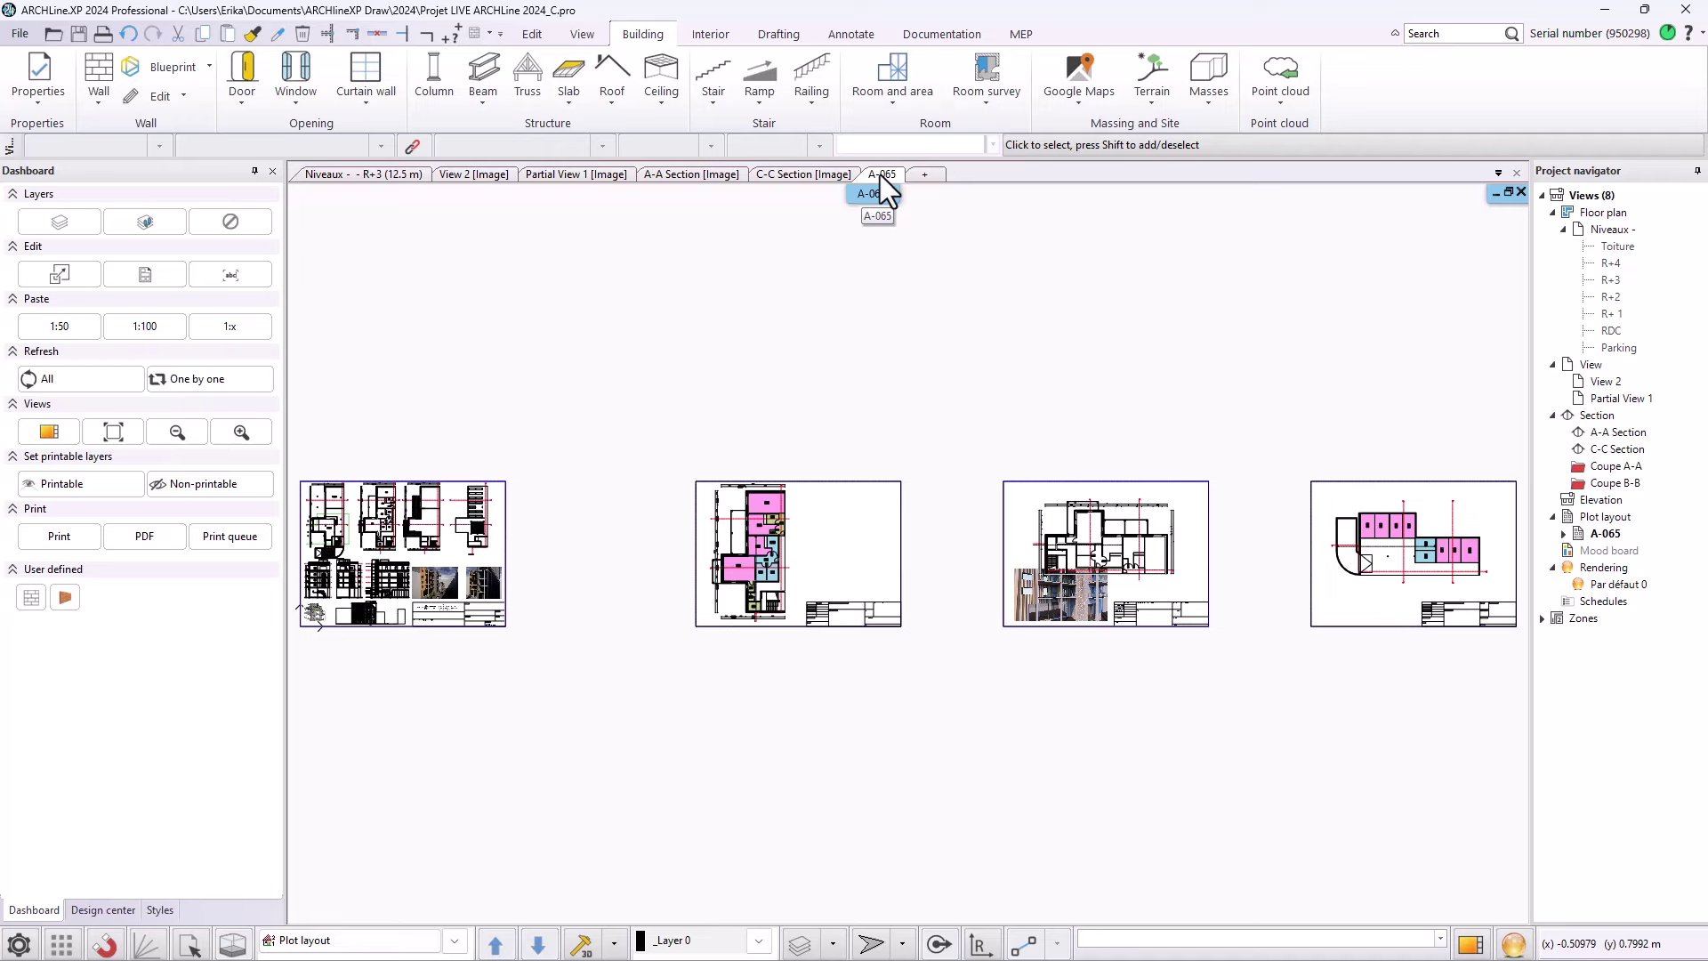
- Move the A-065 layout into a separate Second Monitor window and reposition it
right_click(880, 174)
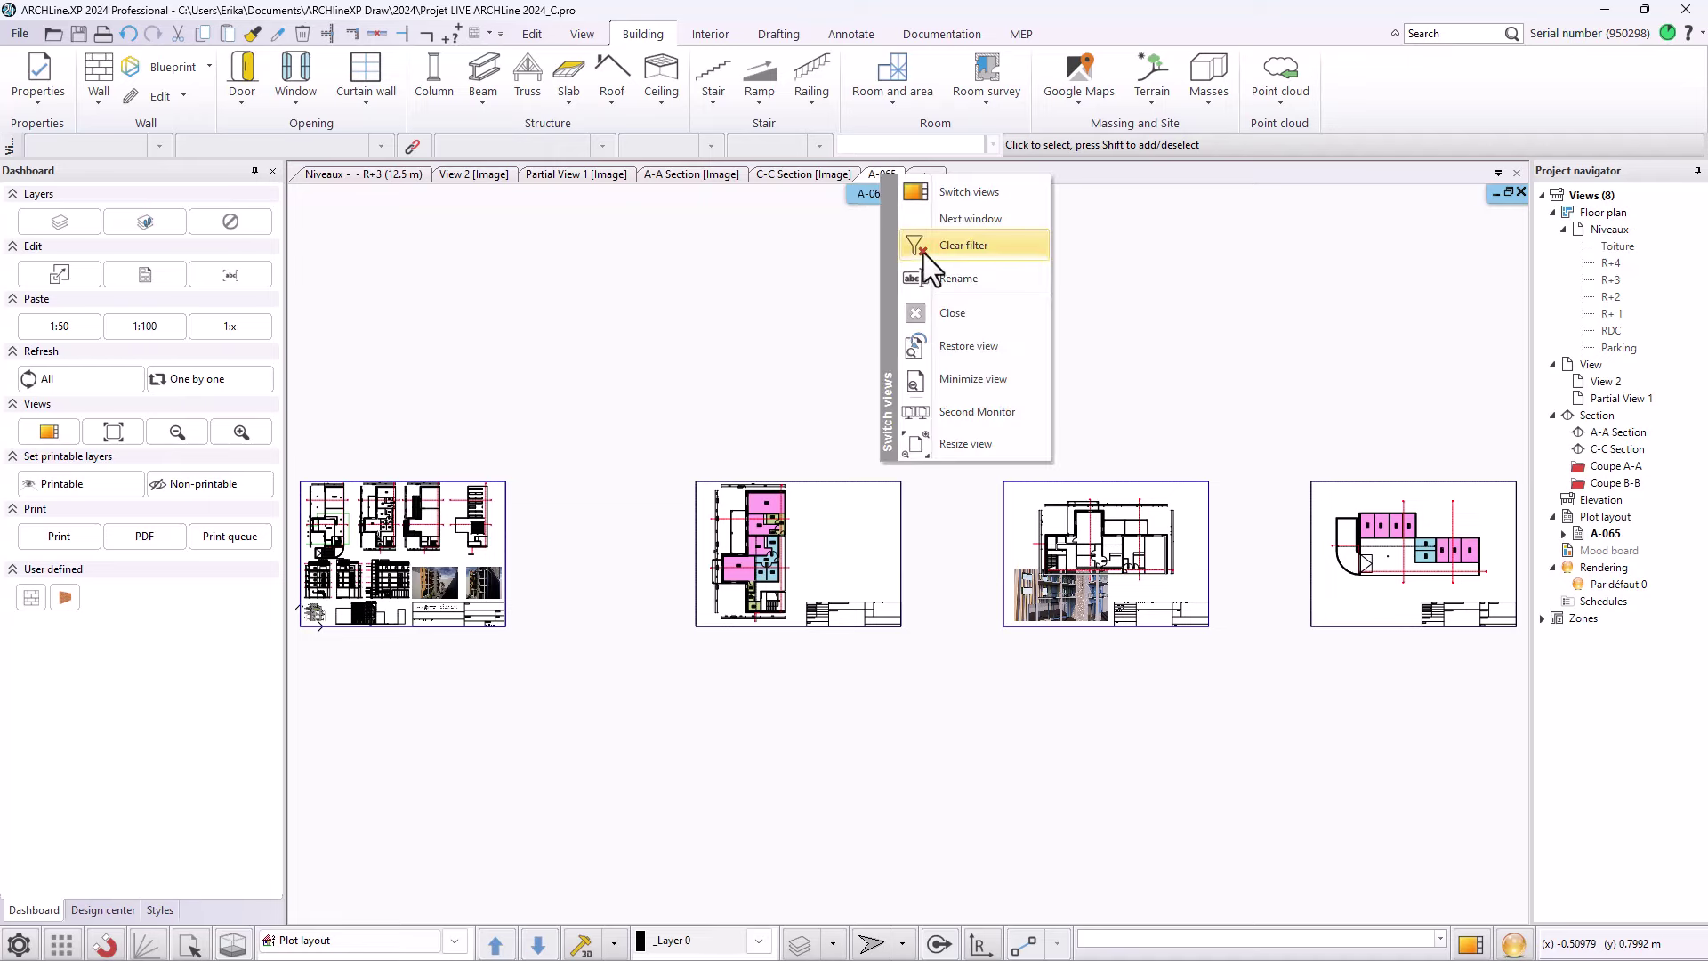
click(942, 414)
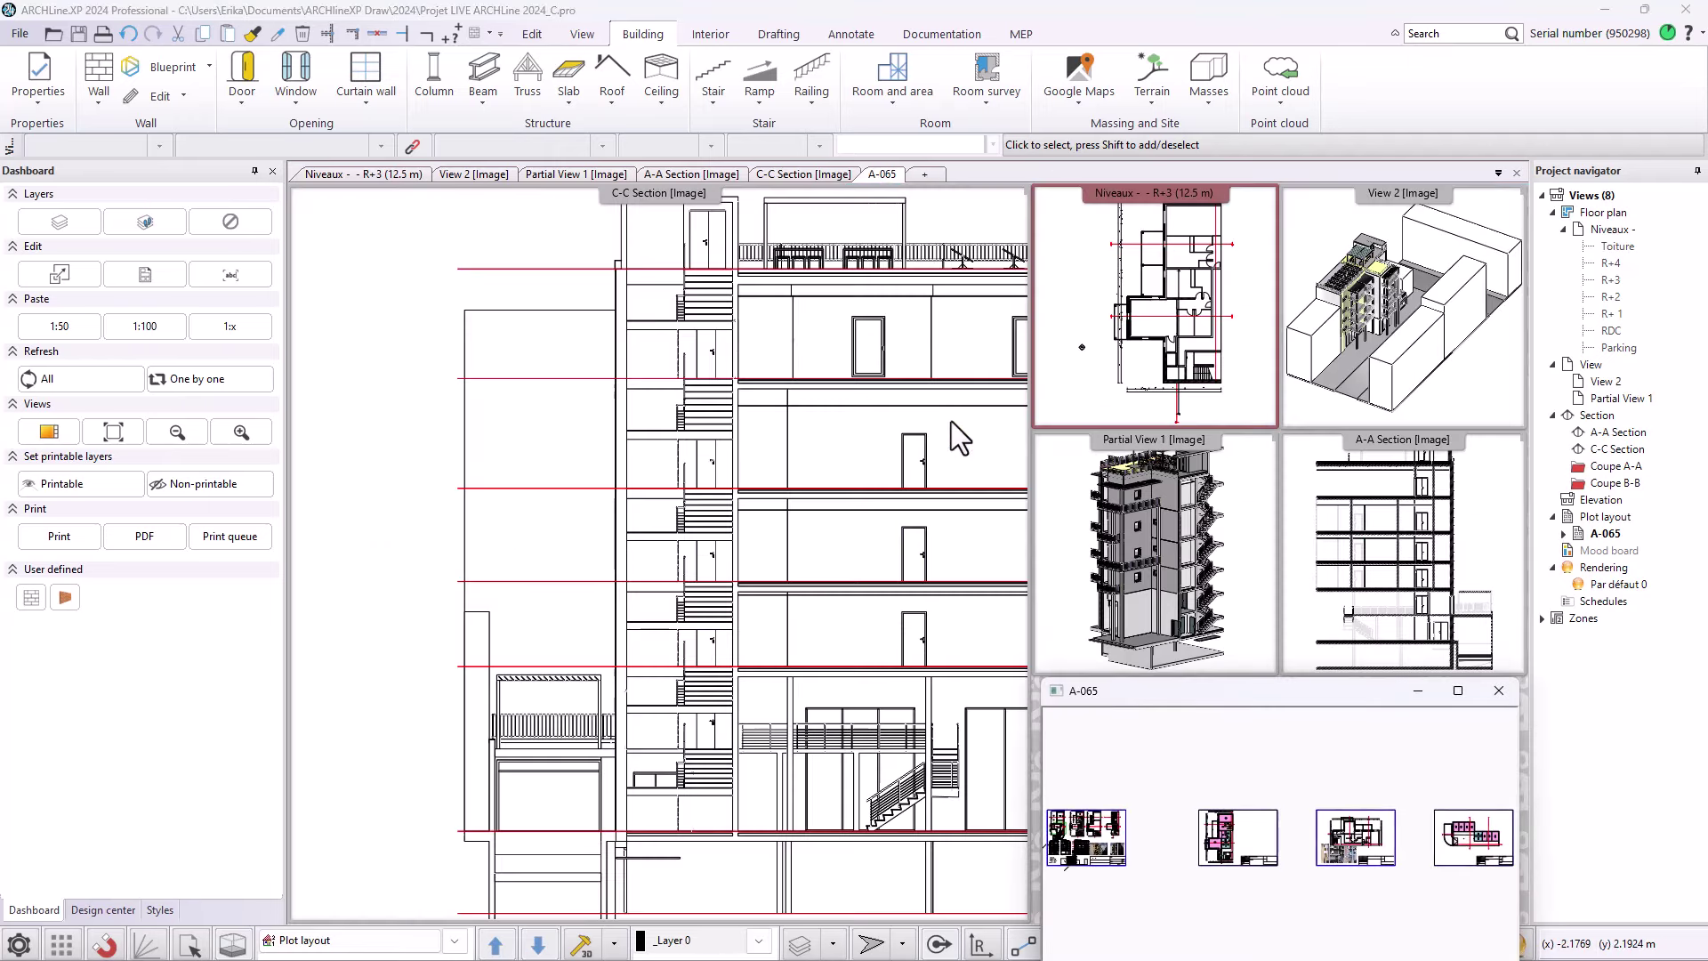
drag(1167, 692, 637, 285)
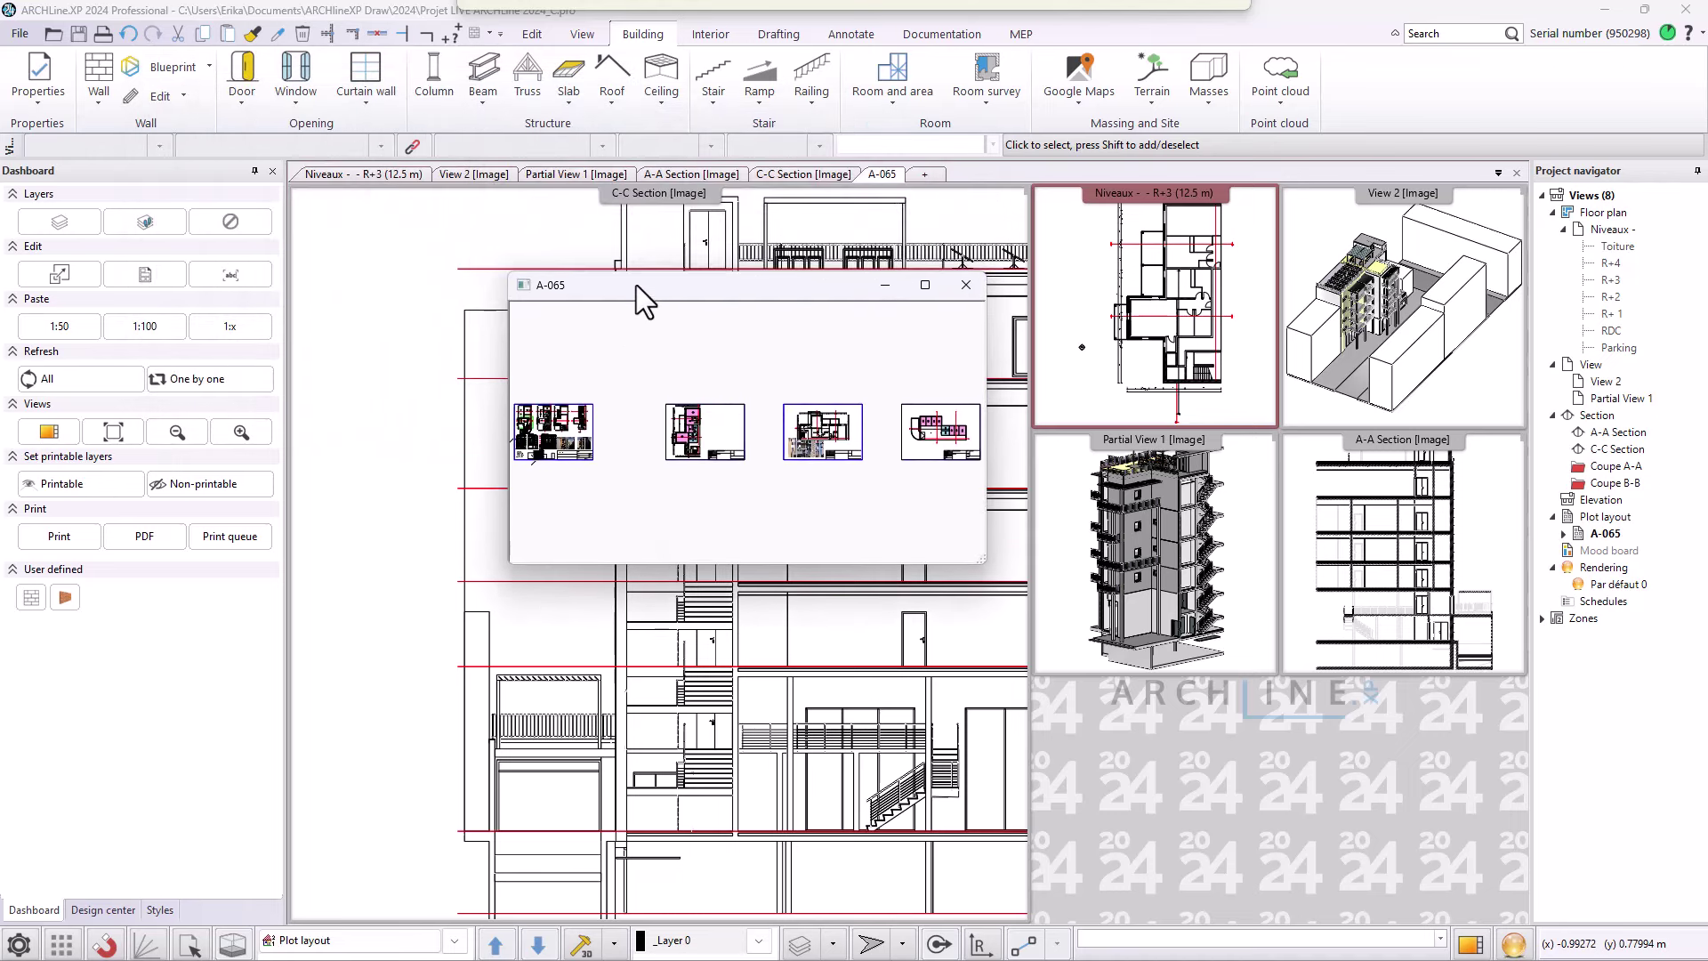
- Dock A-065 back into the views grid and switch to the R+3 floor plan, zoomed in
click(966, 284)
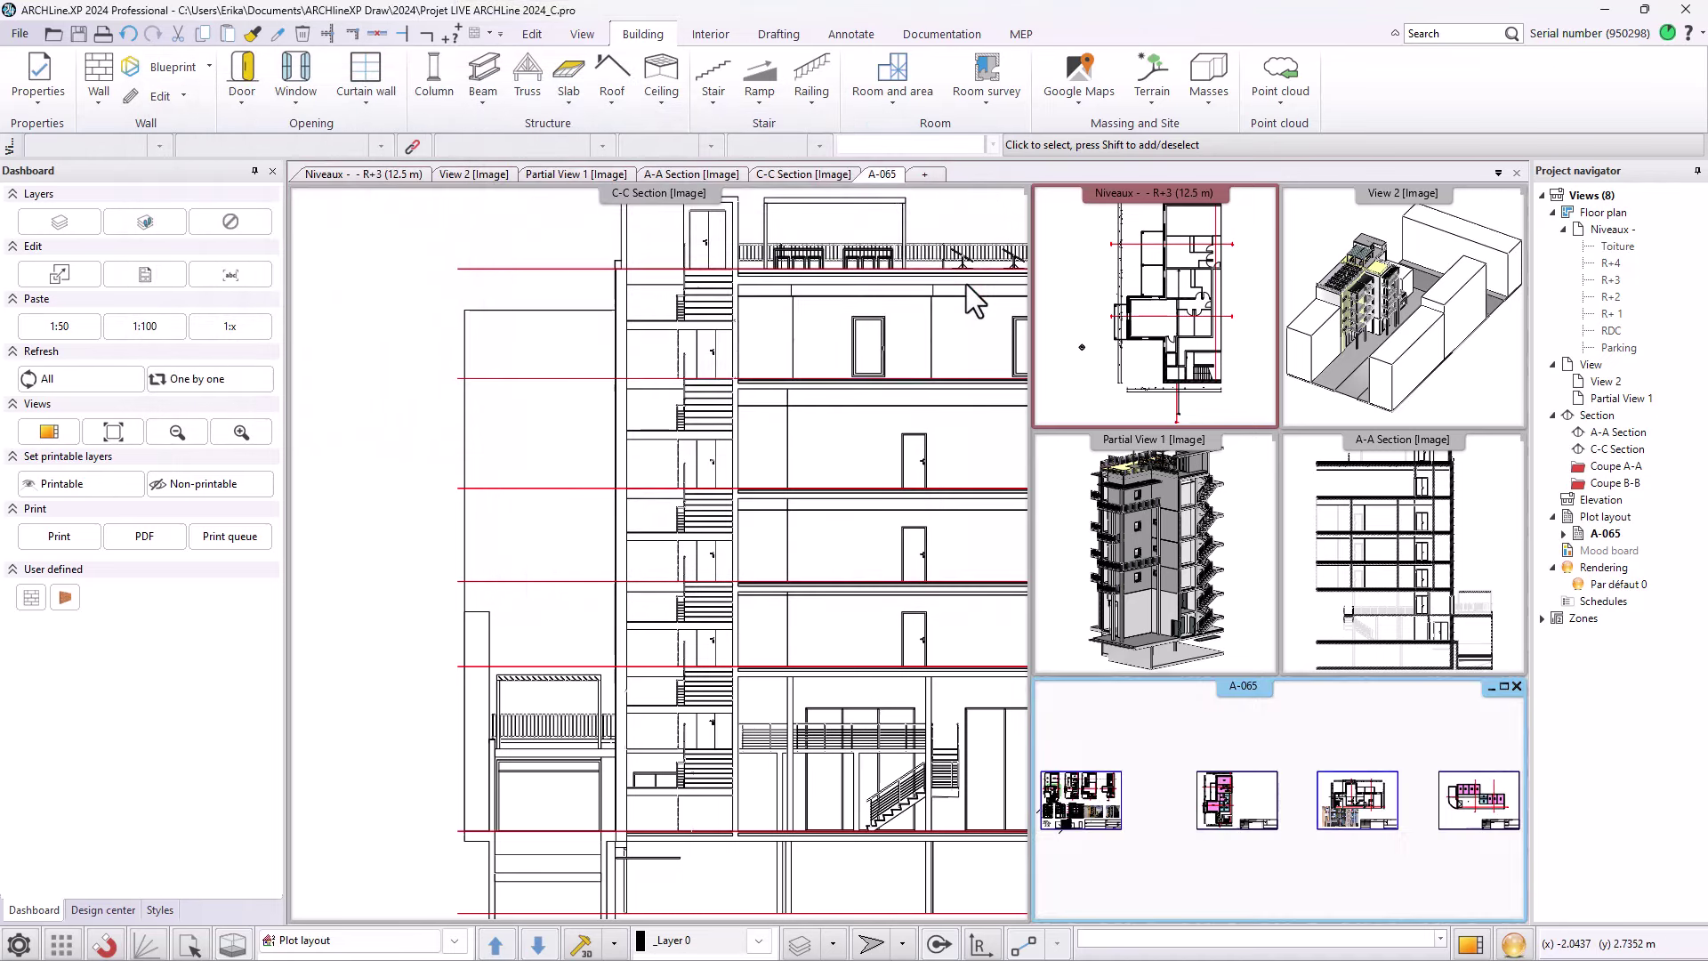
click(336, 173)
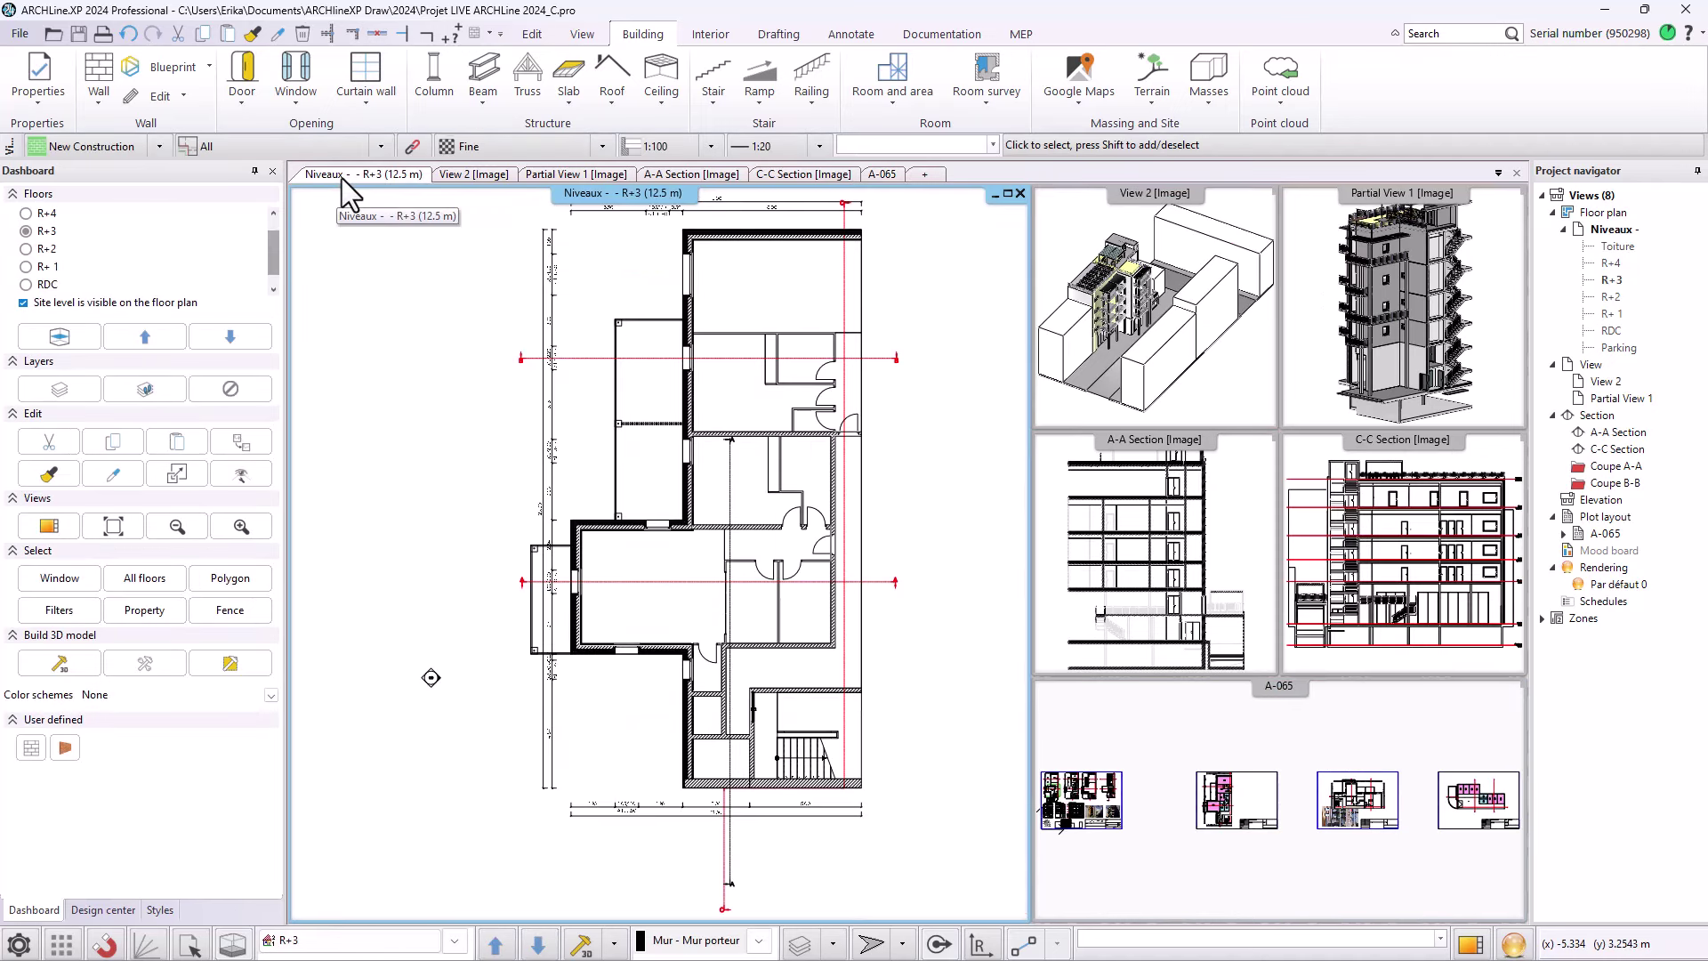
scroll(725, 579, up, 2)
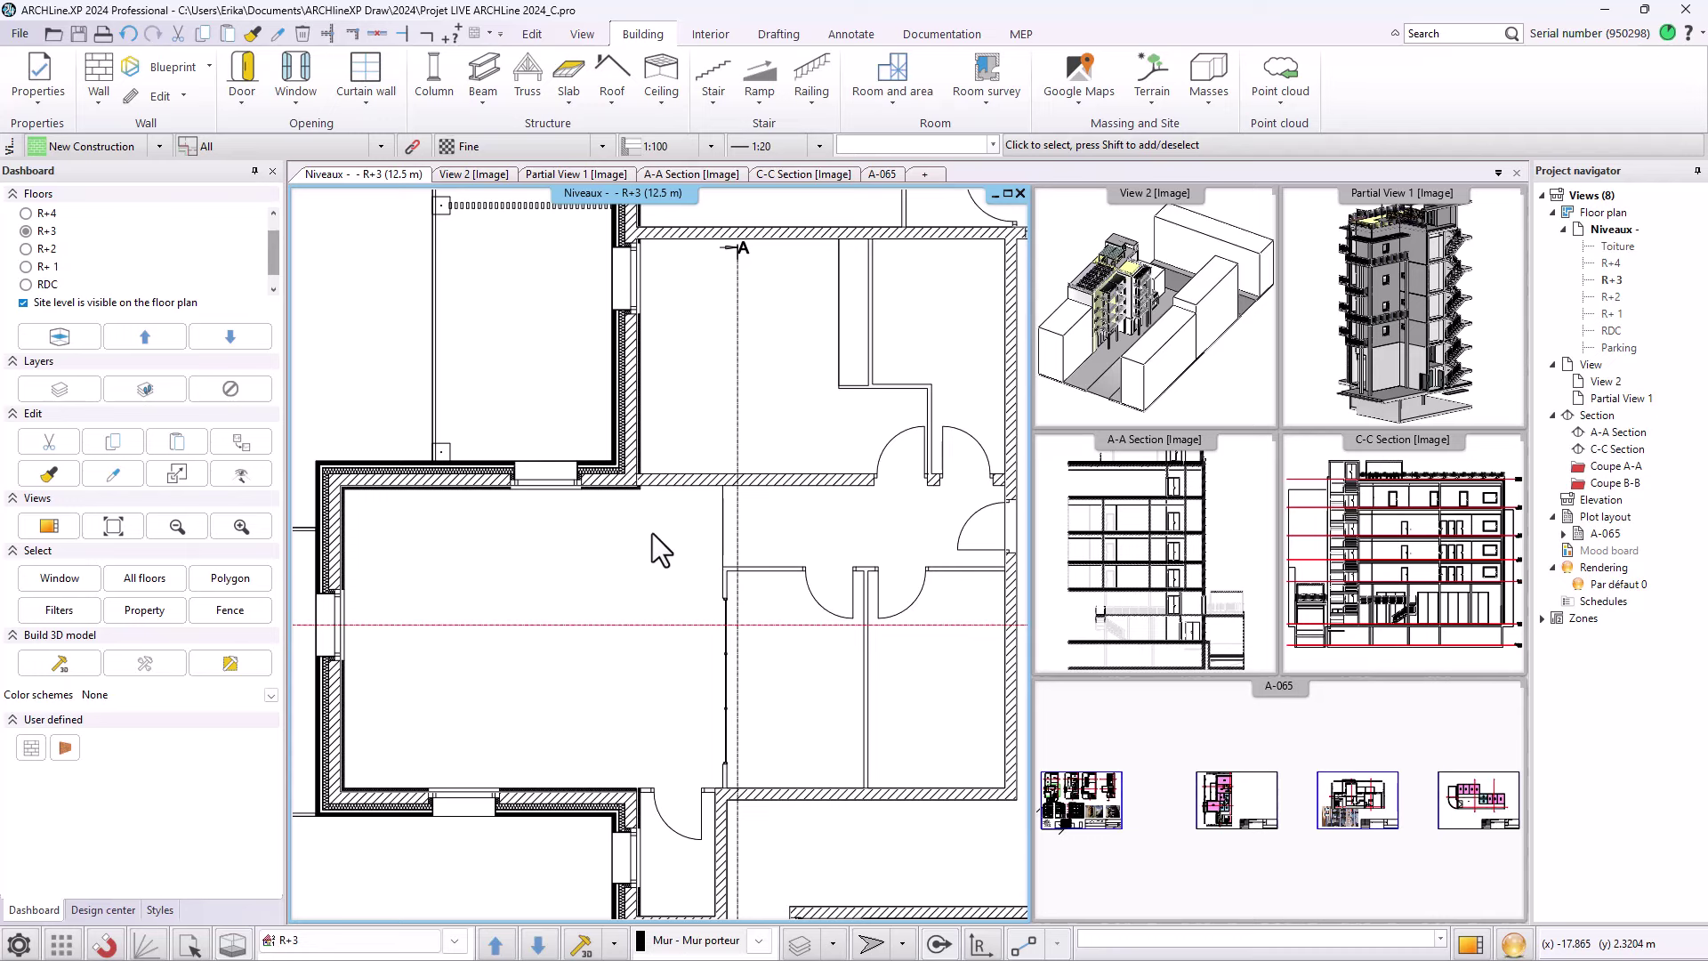
scroll(764, 594, up, 2)
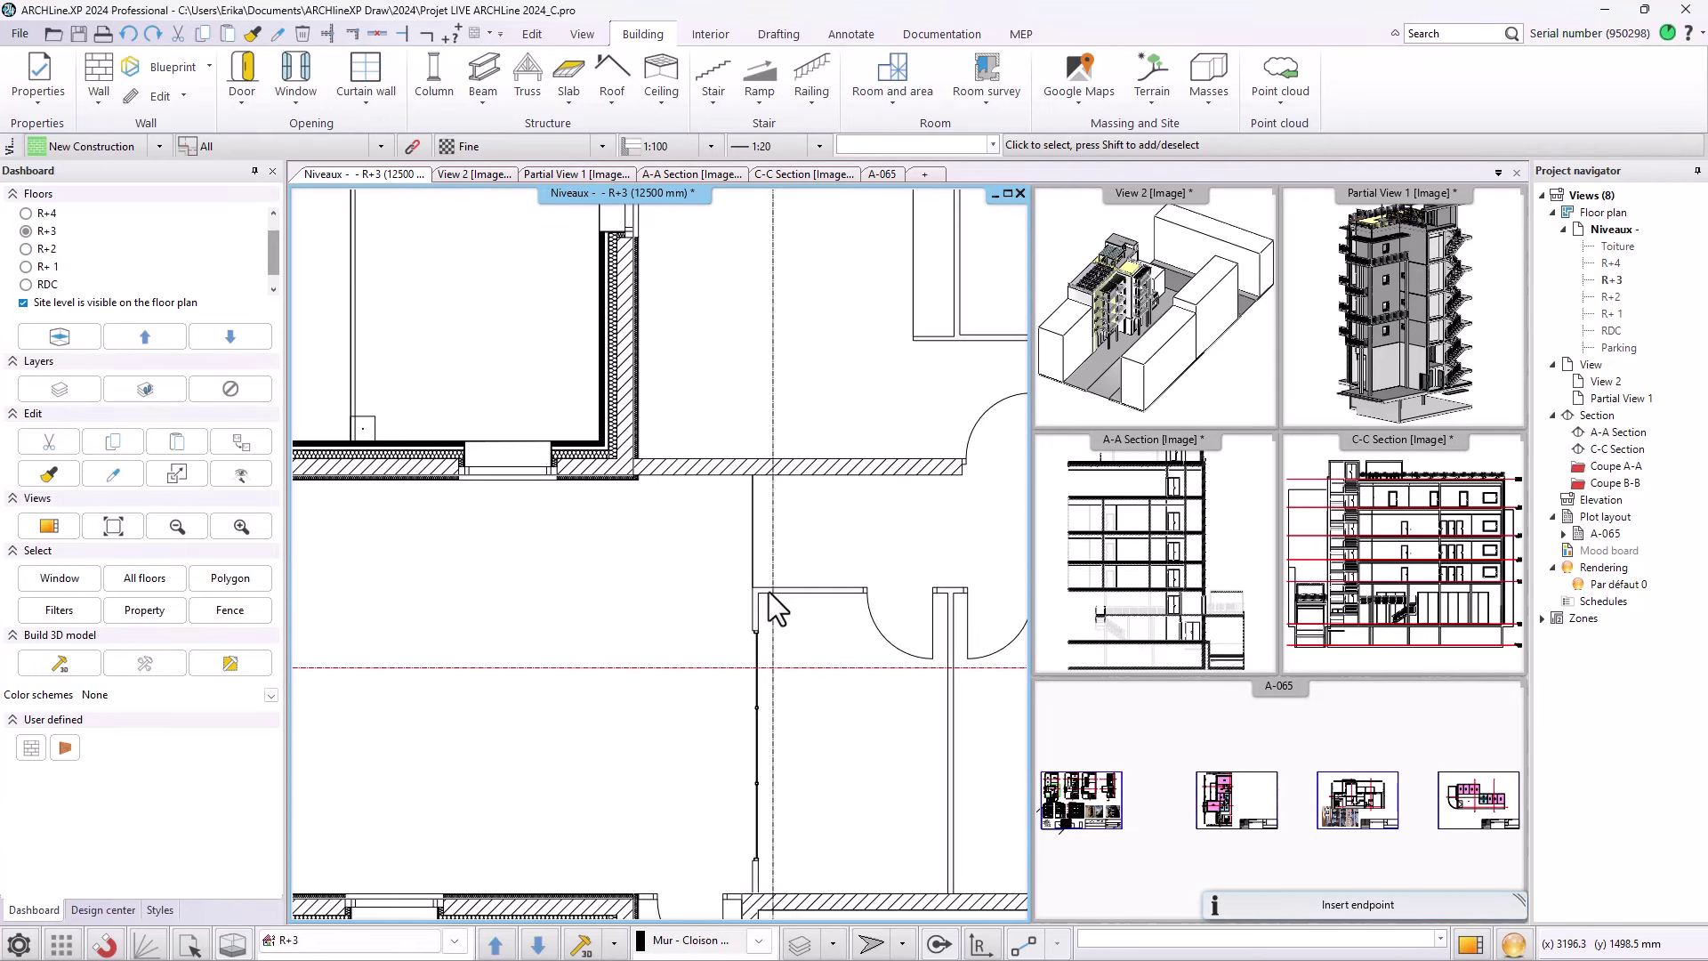
- Draw a similar Cloison intérieure 70mm wall from the existing wall's end: 3200 mm, then 840 mm
right_click(765, 594)
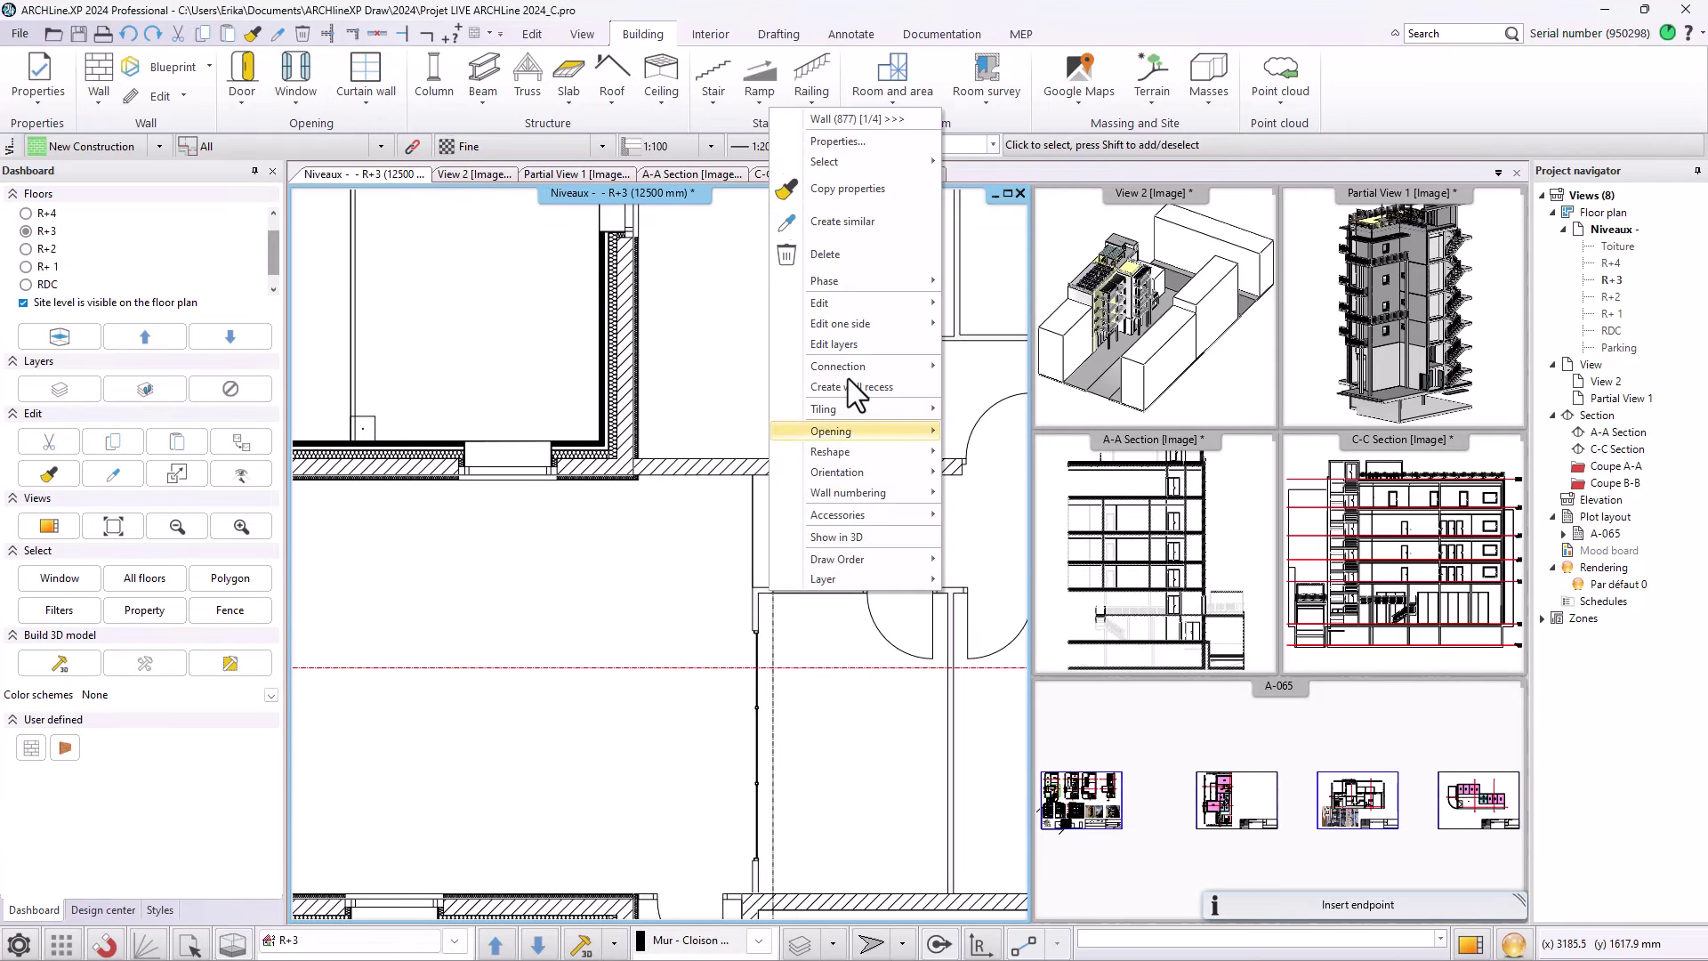
click(838, 219)
click(755, 588)
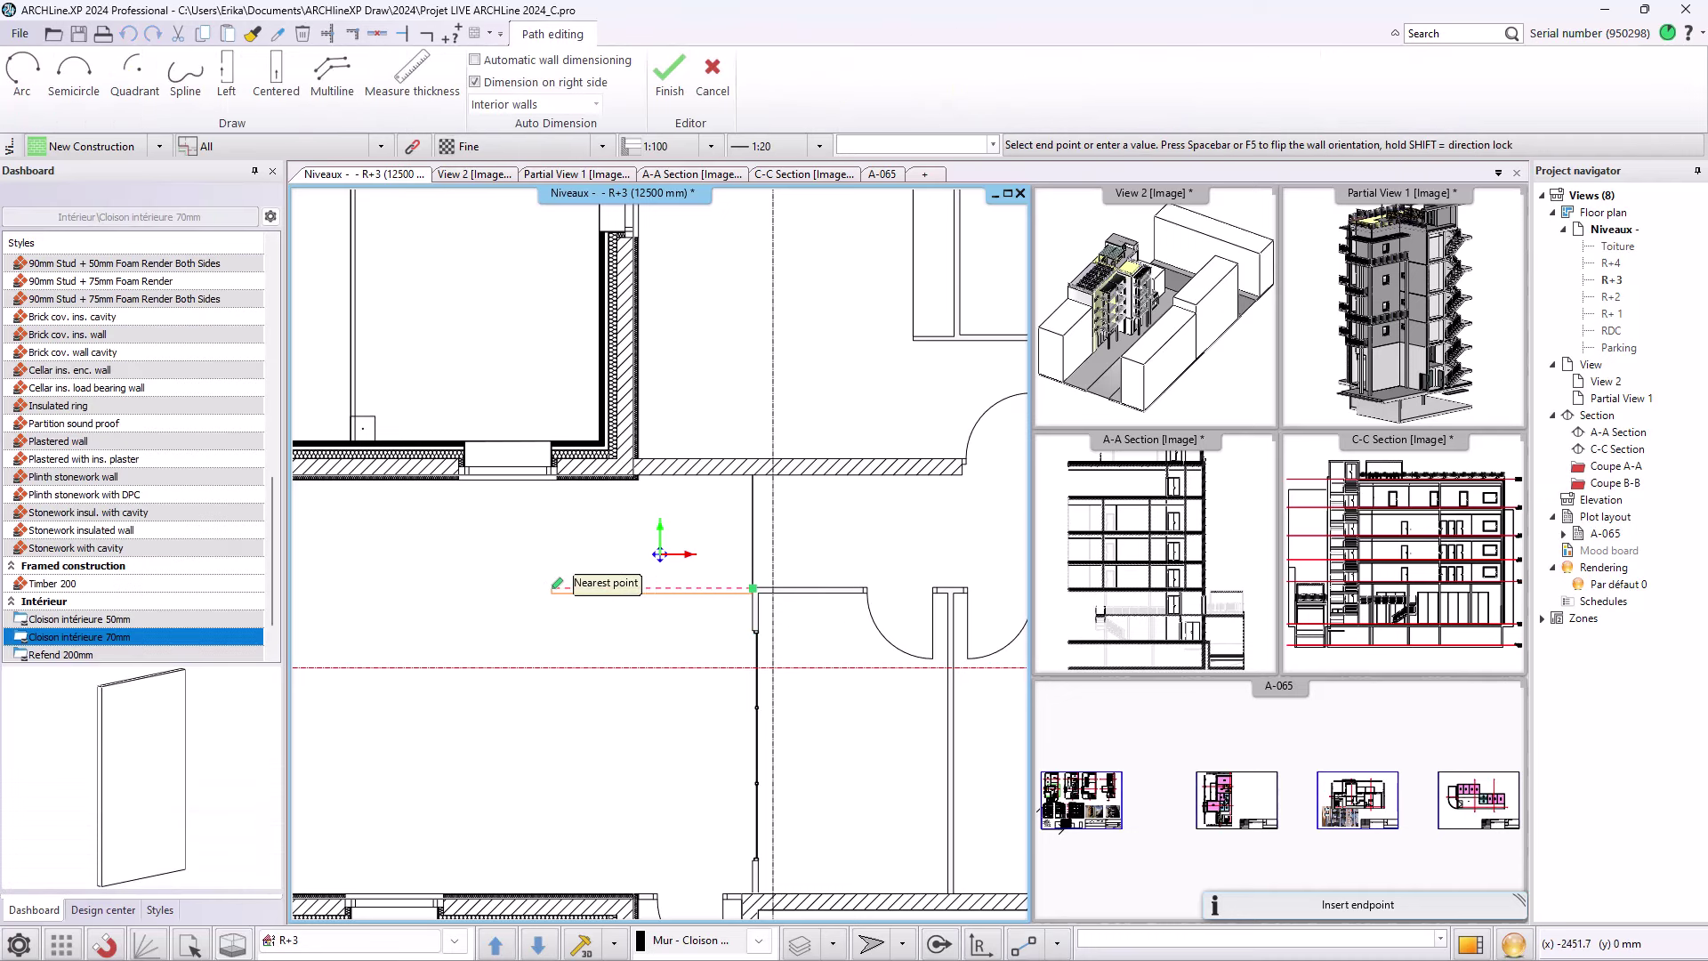
text(3)
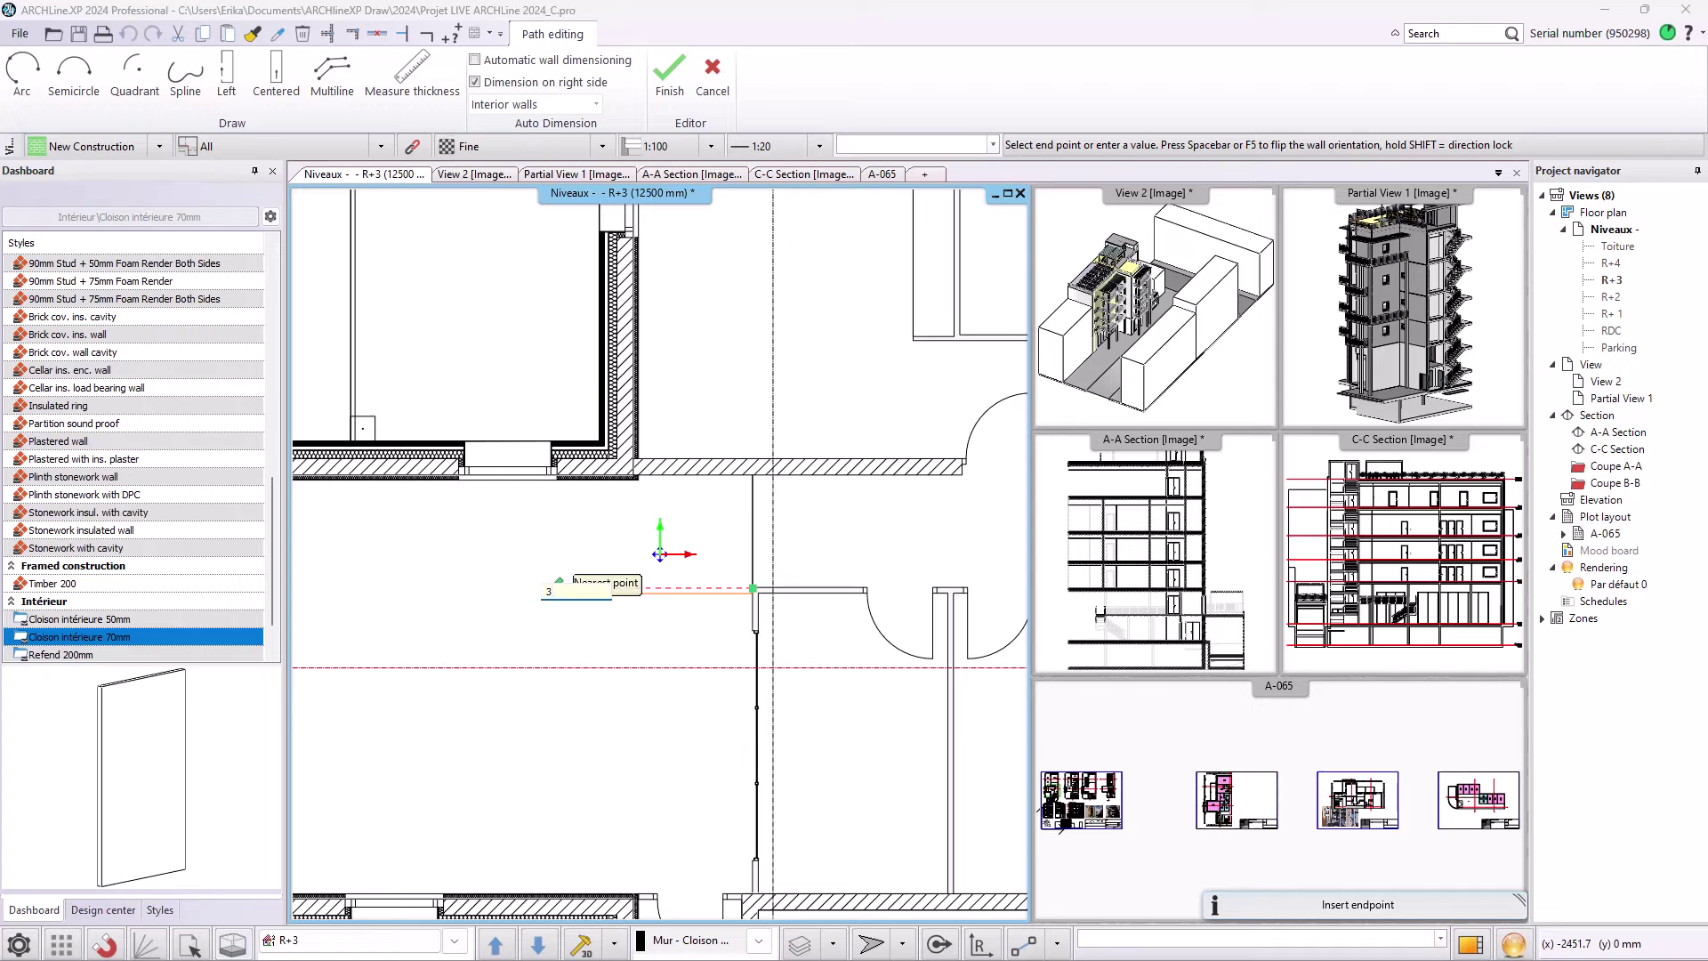
text(200)
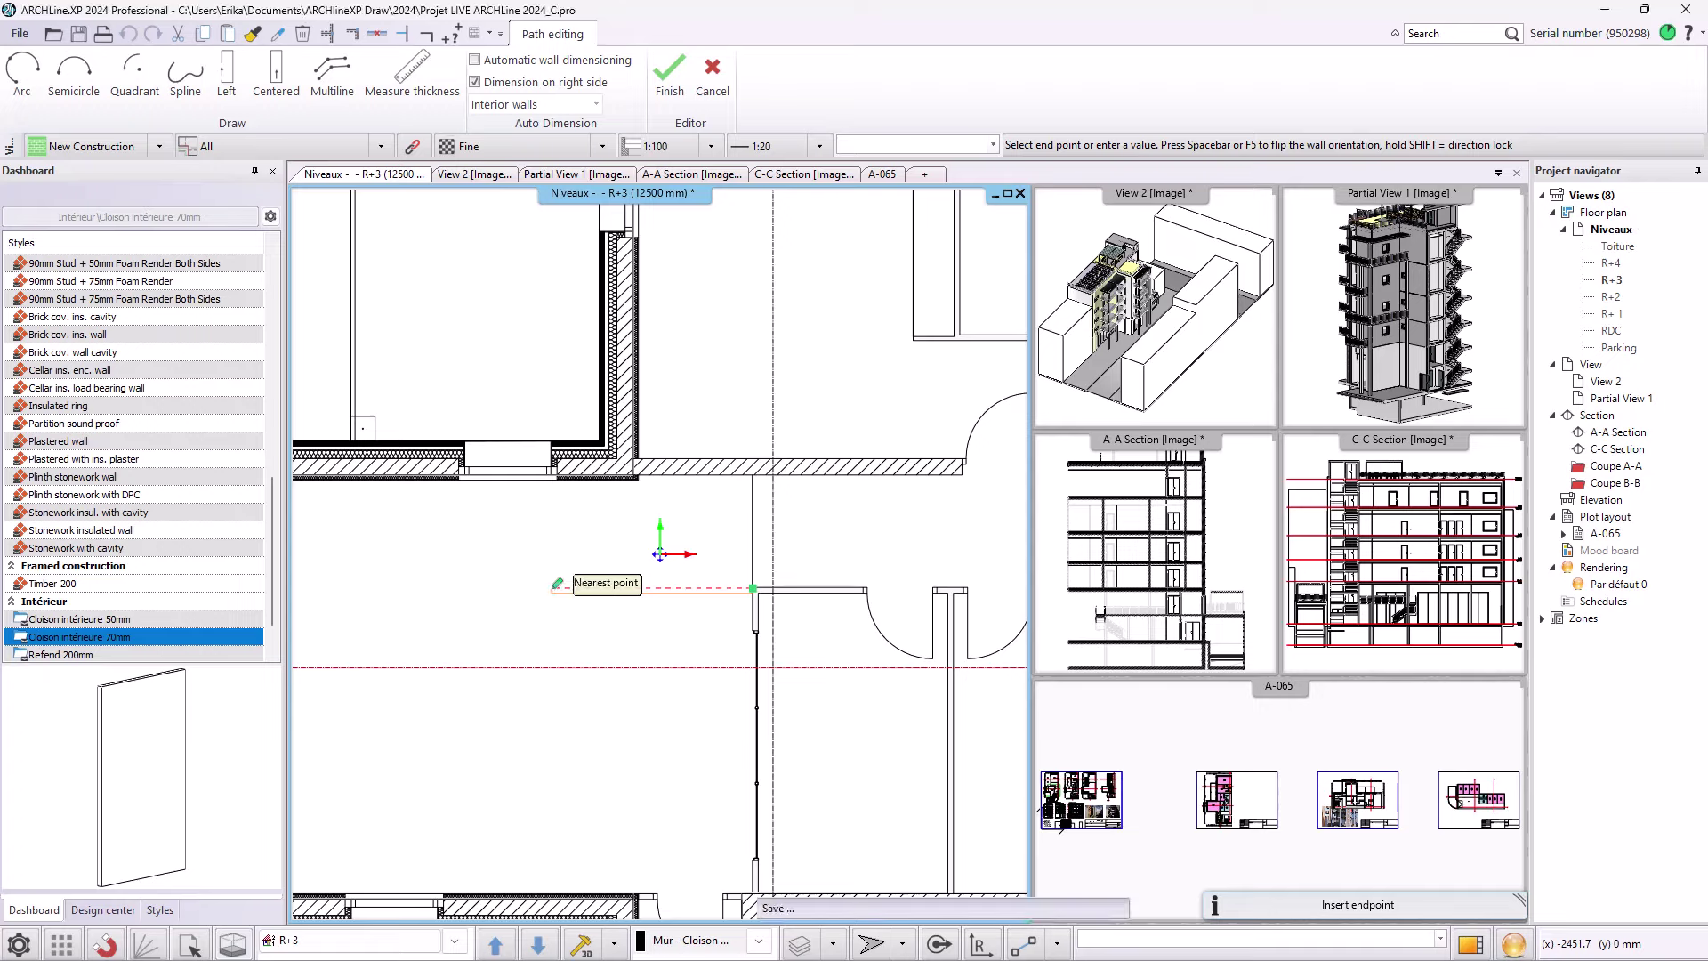
key(Return)
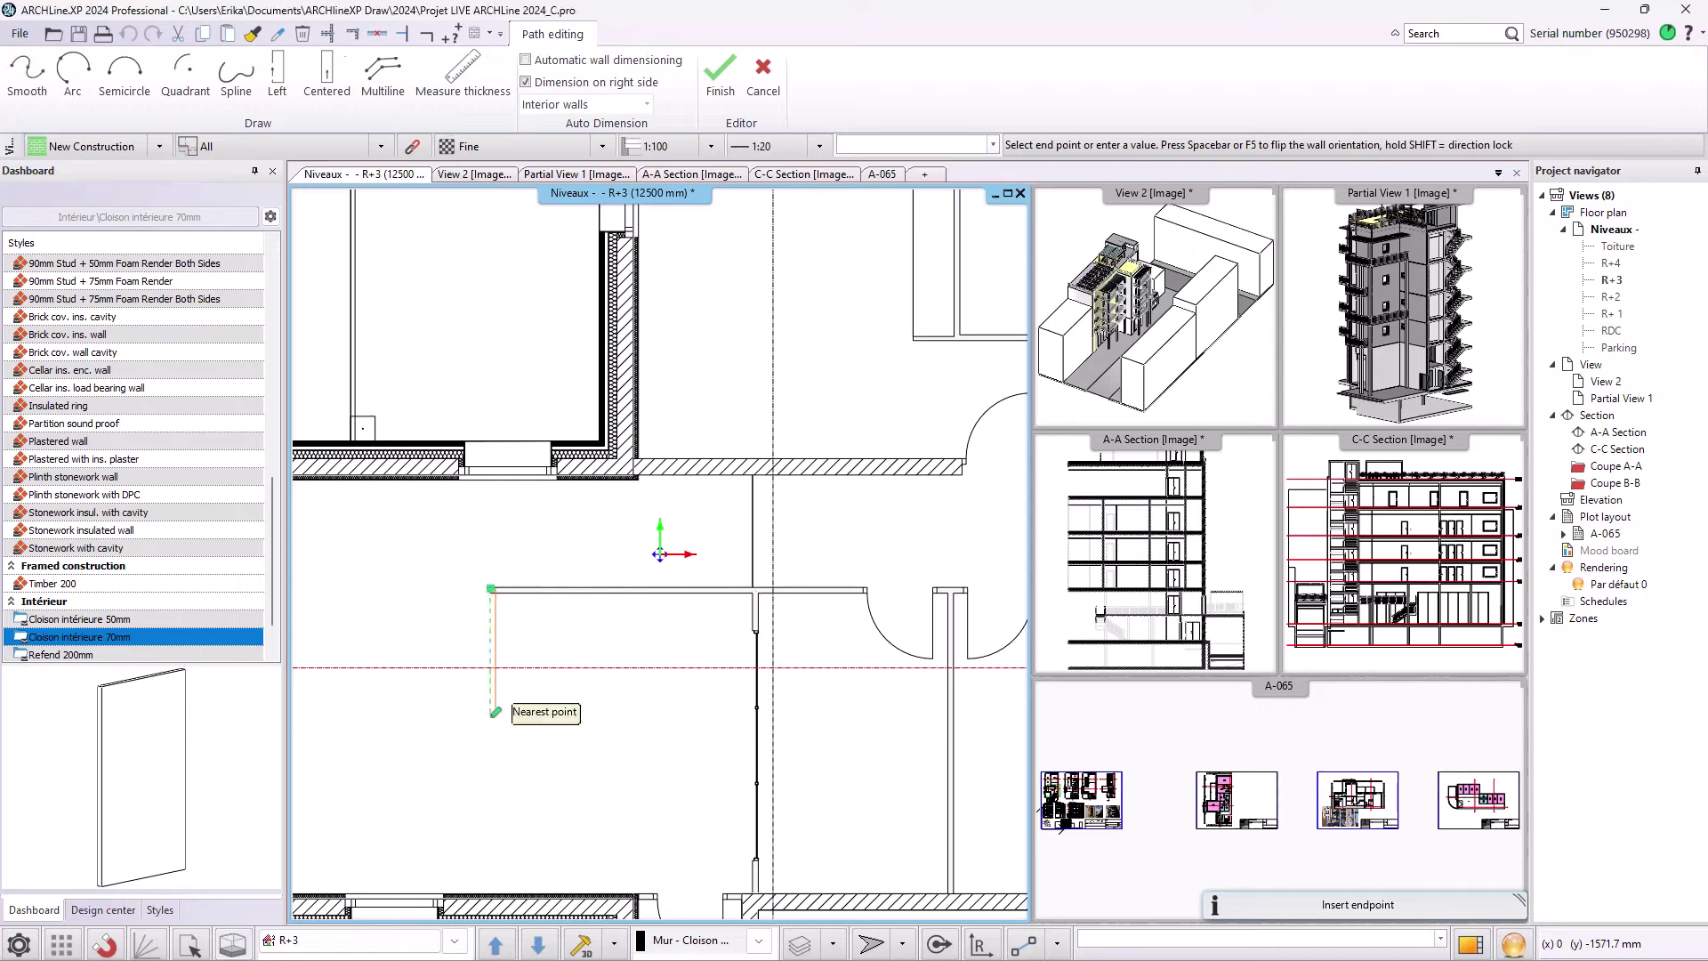
text(560+280)
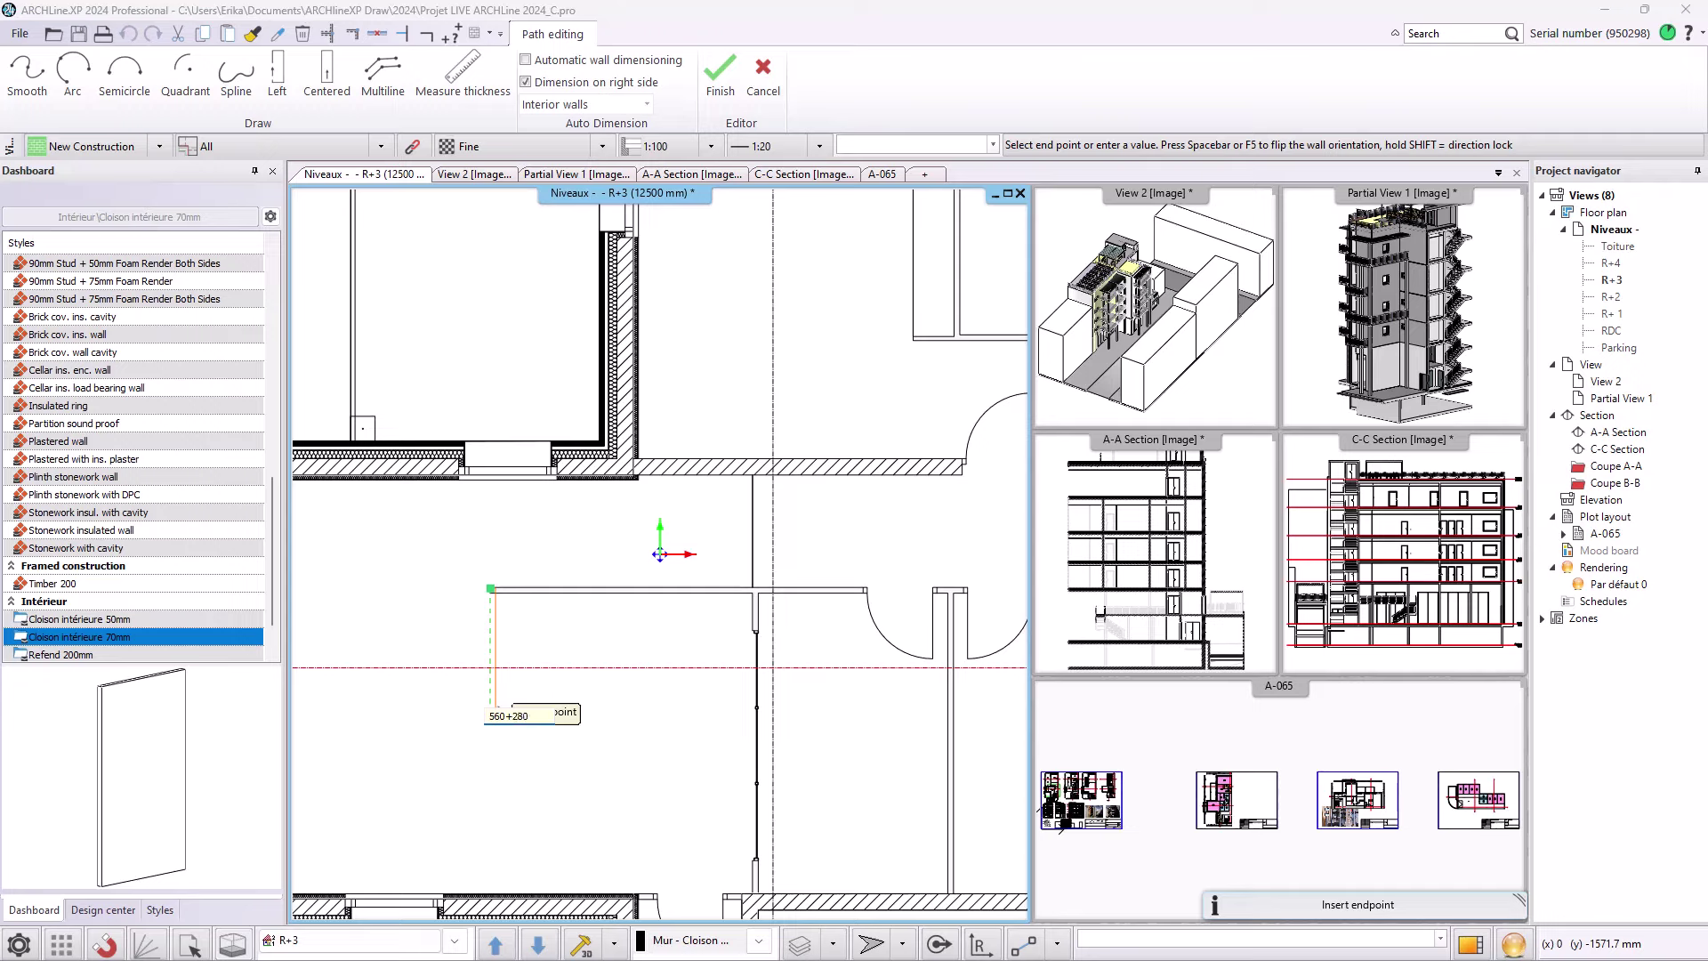
key(Return)
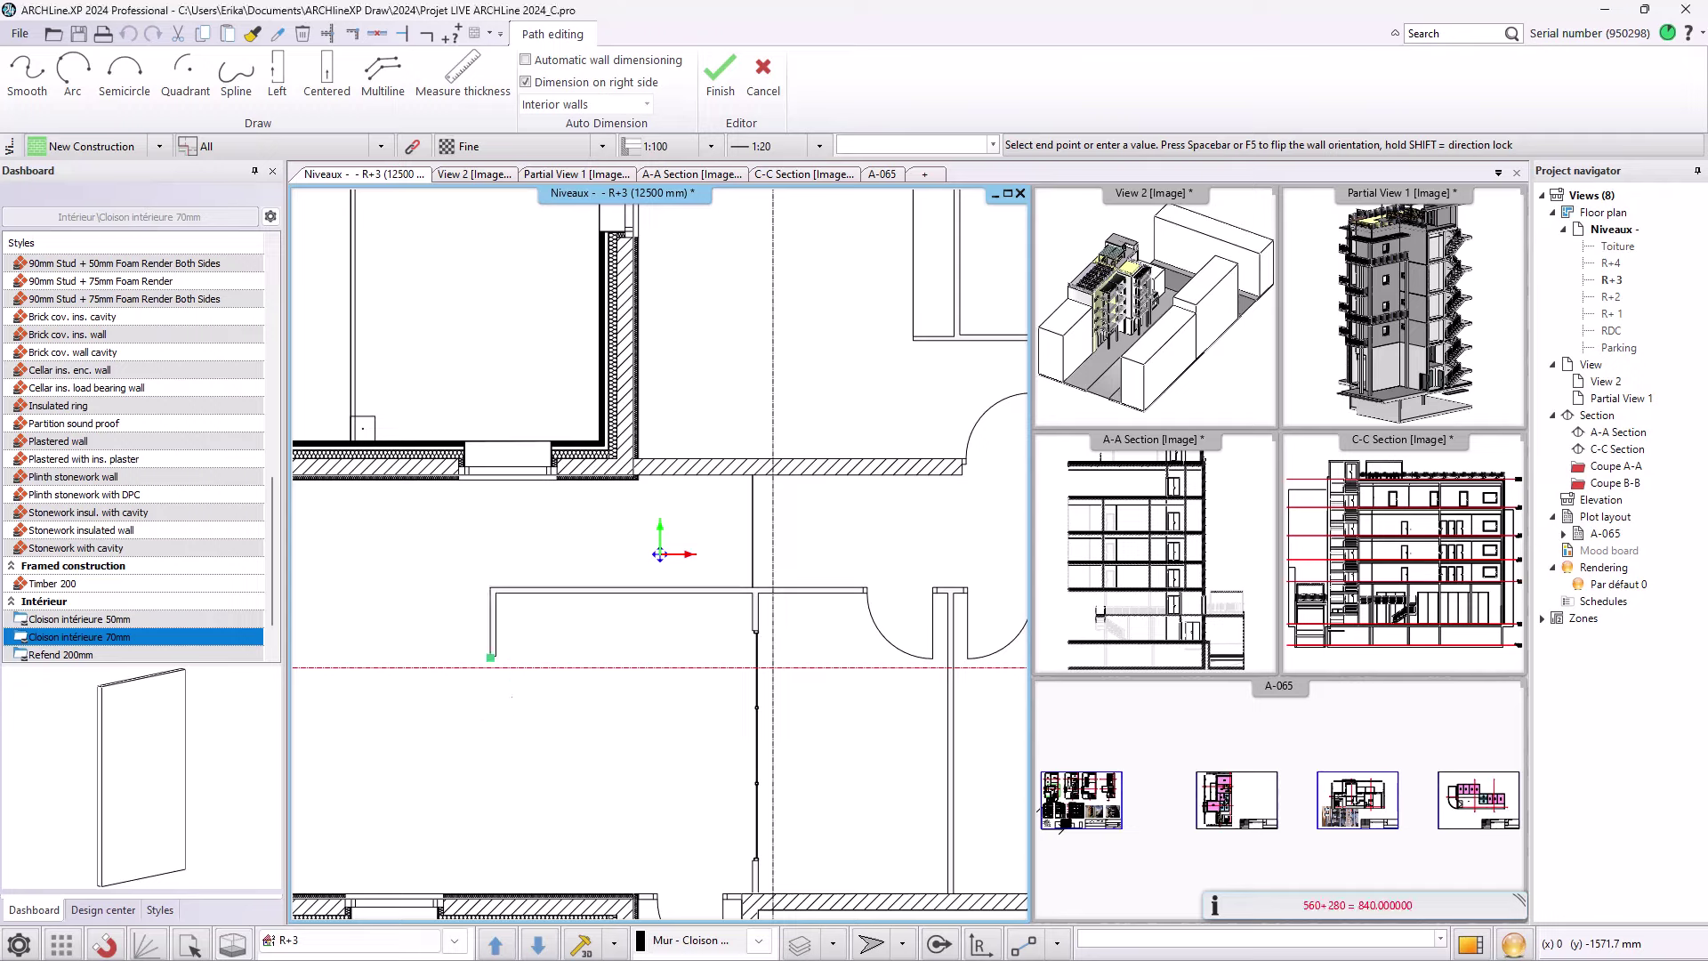
- End the partition run and draw a short 1139.5 mm wall below it
key(Escape)
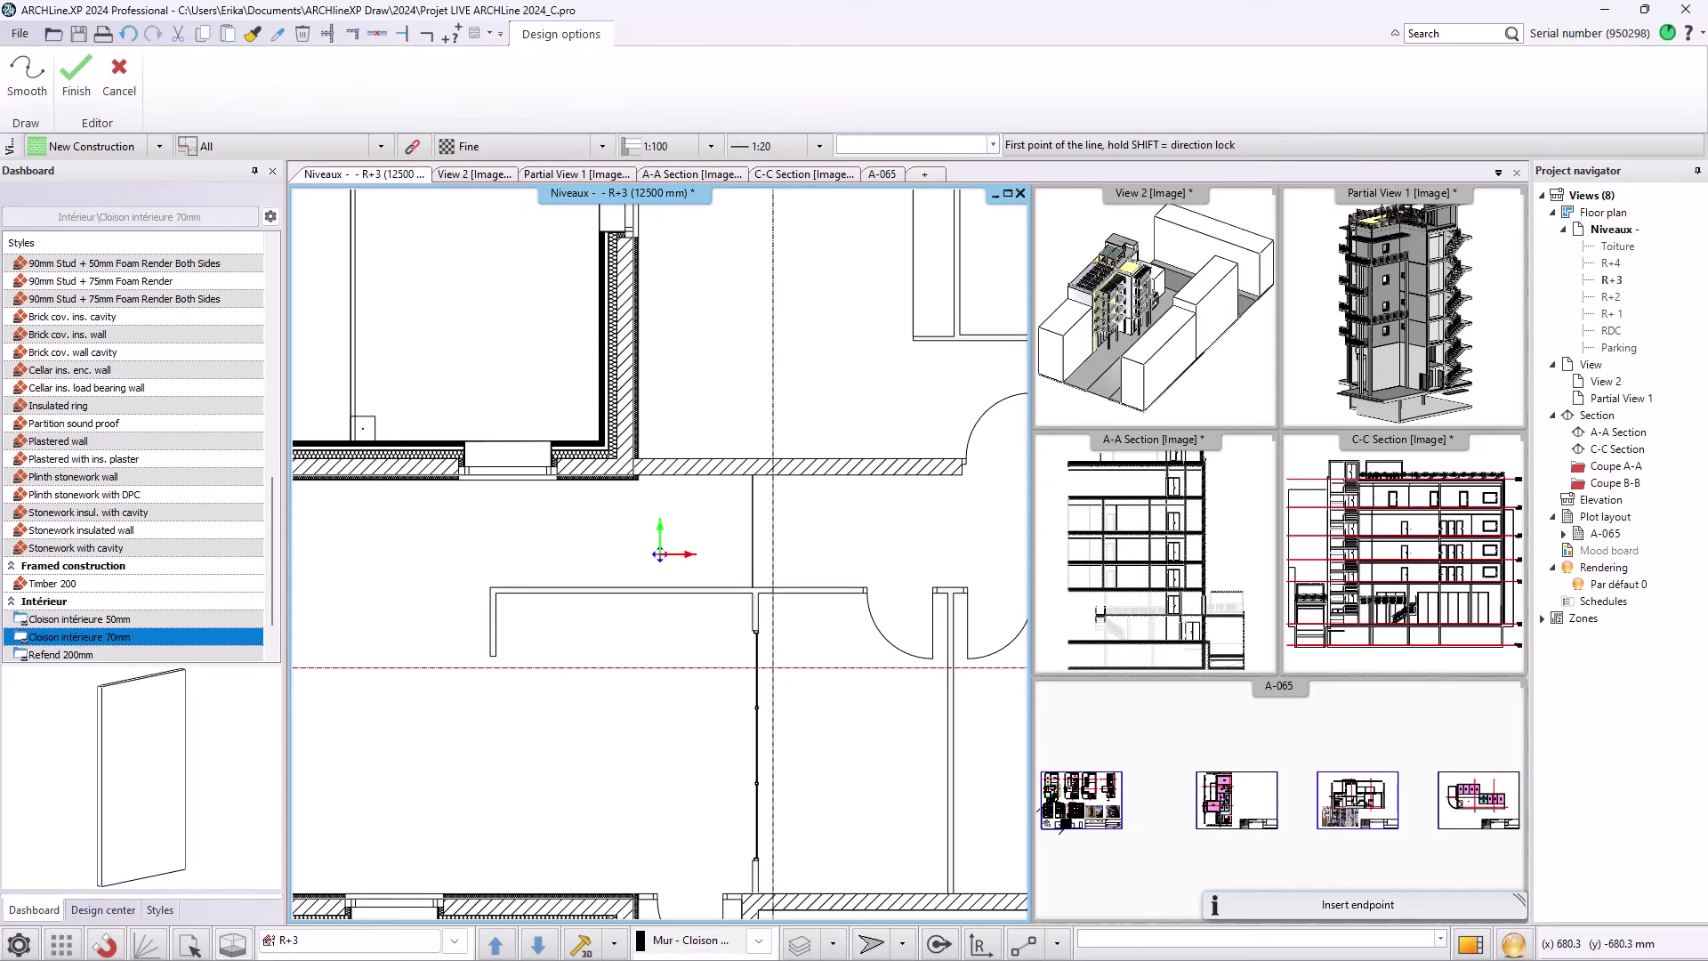
key(Escape)
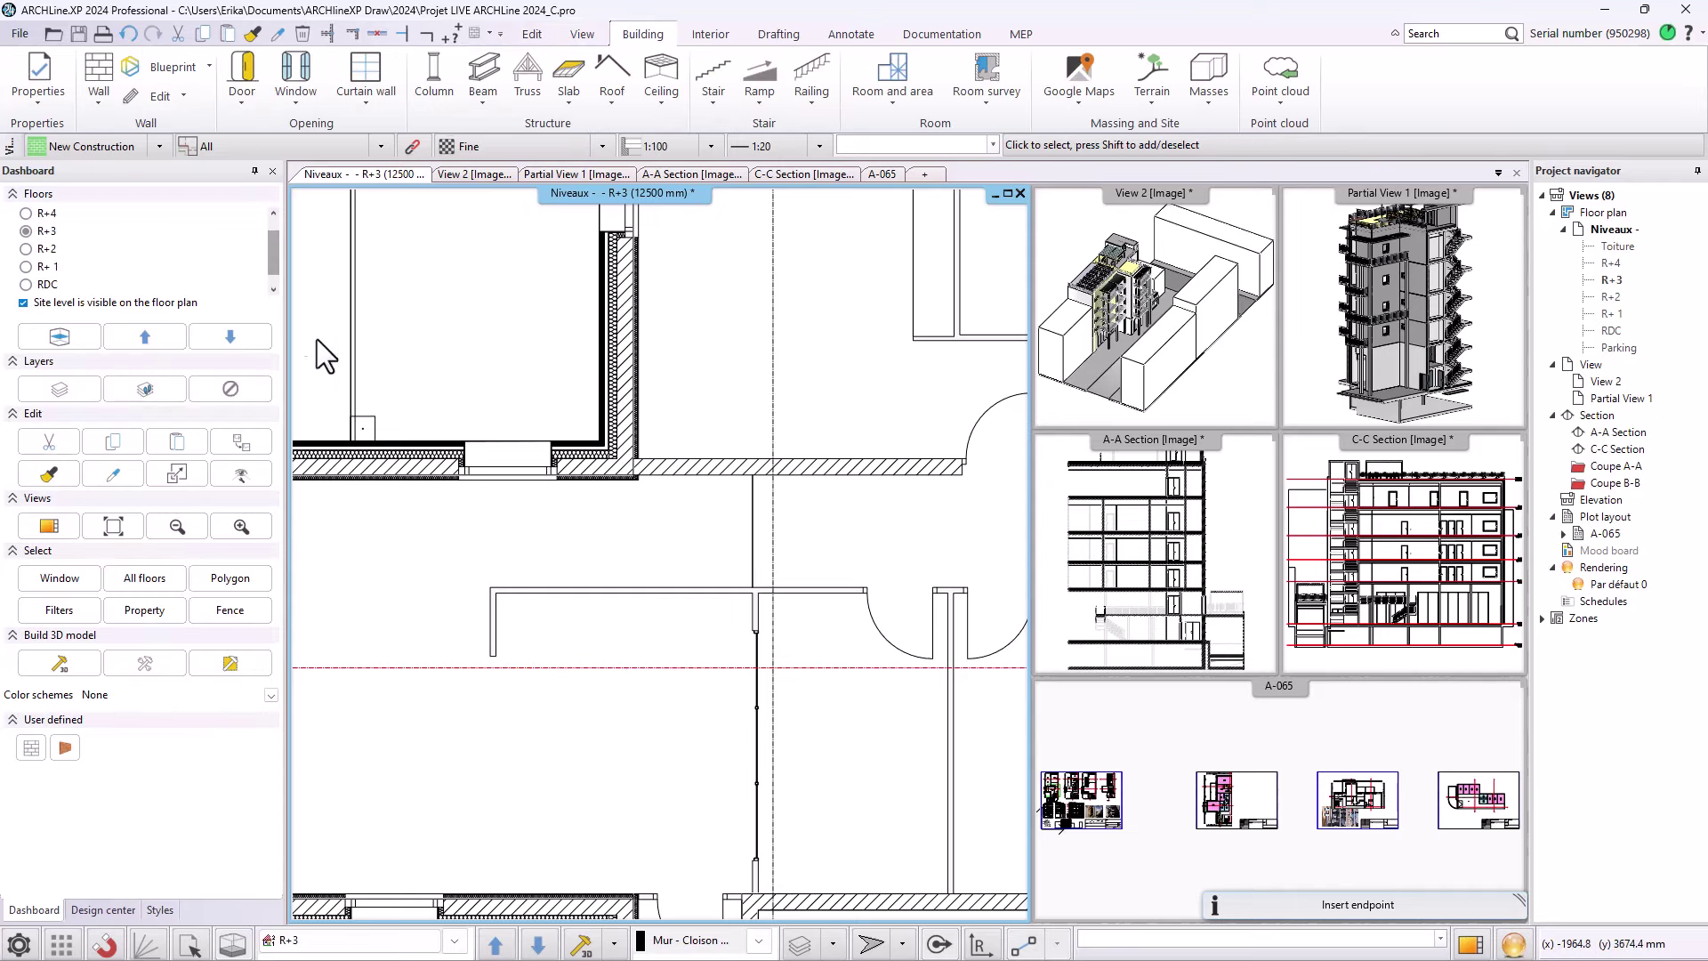
click(85, 56)
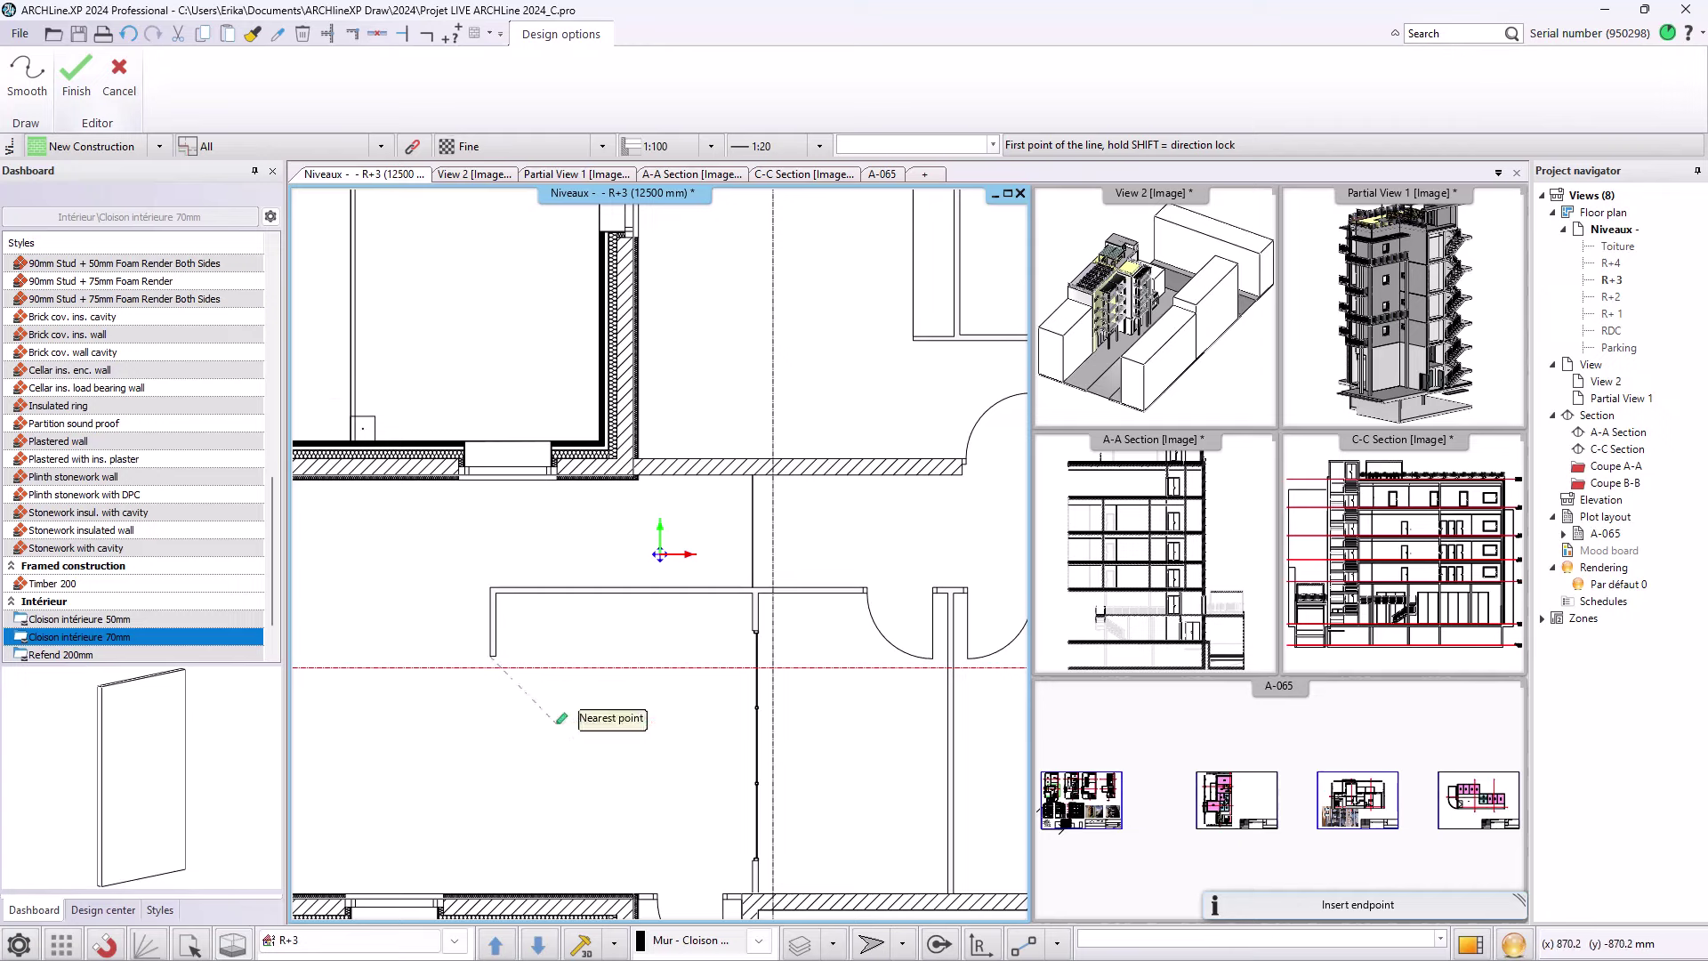
click(508, 719)
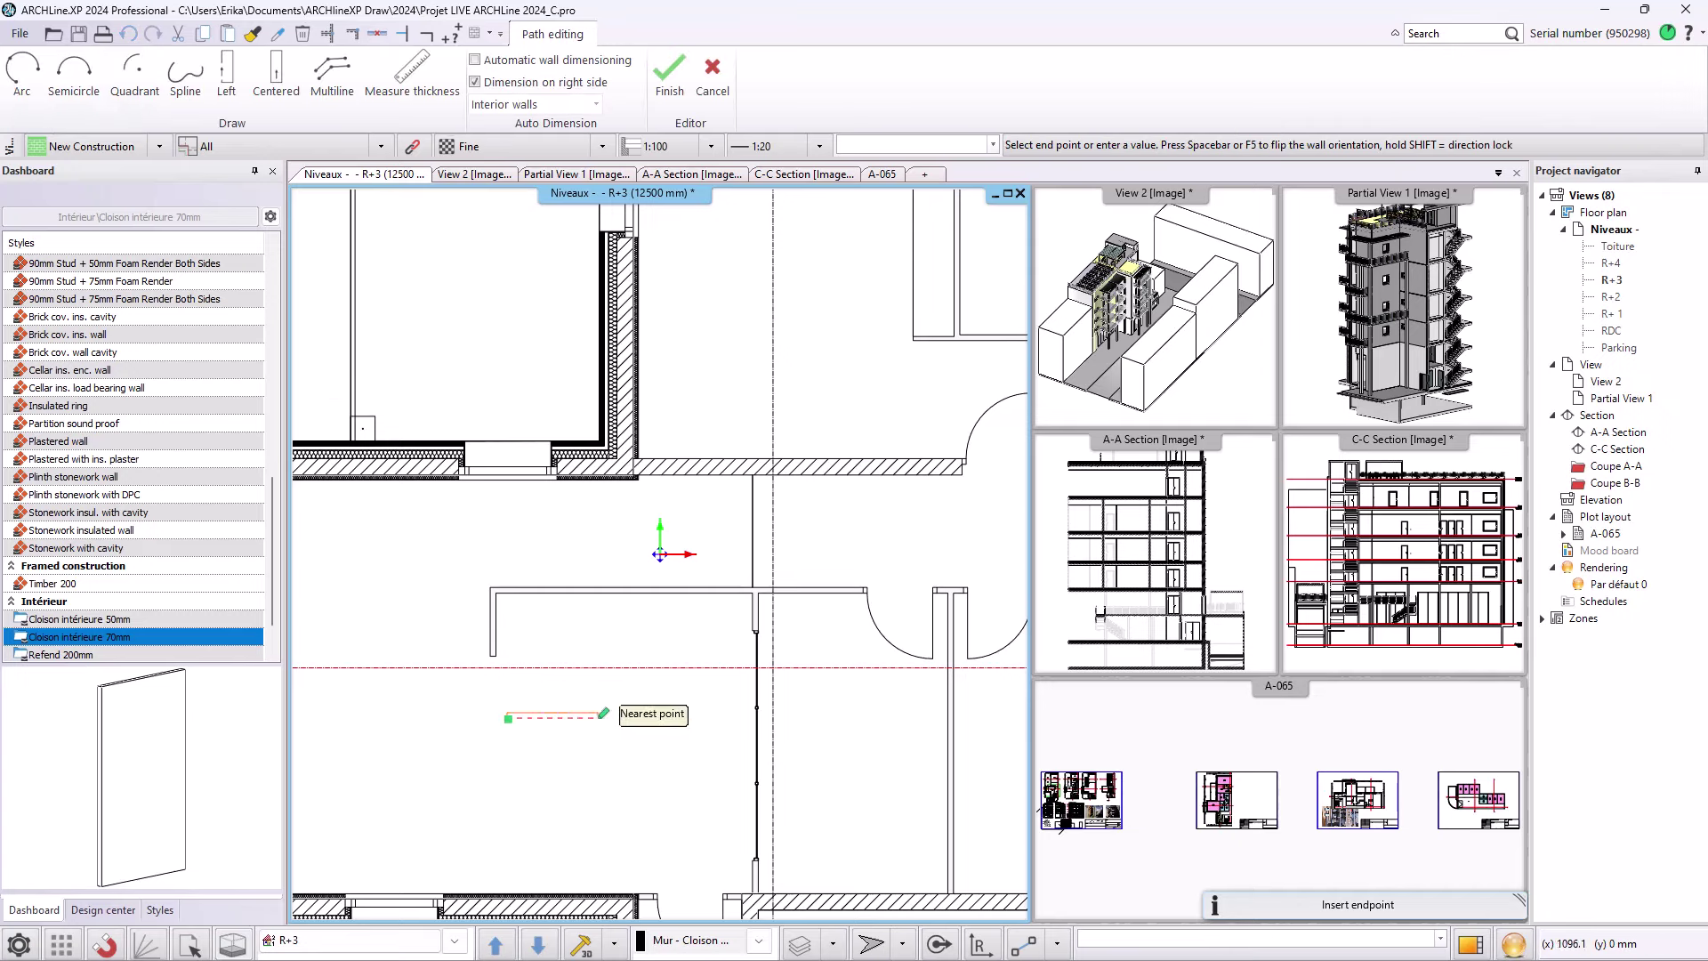
click(602, 718)
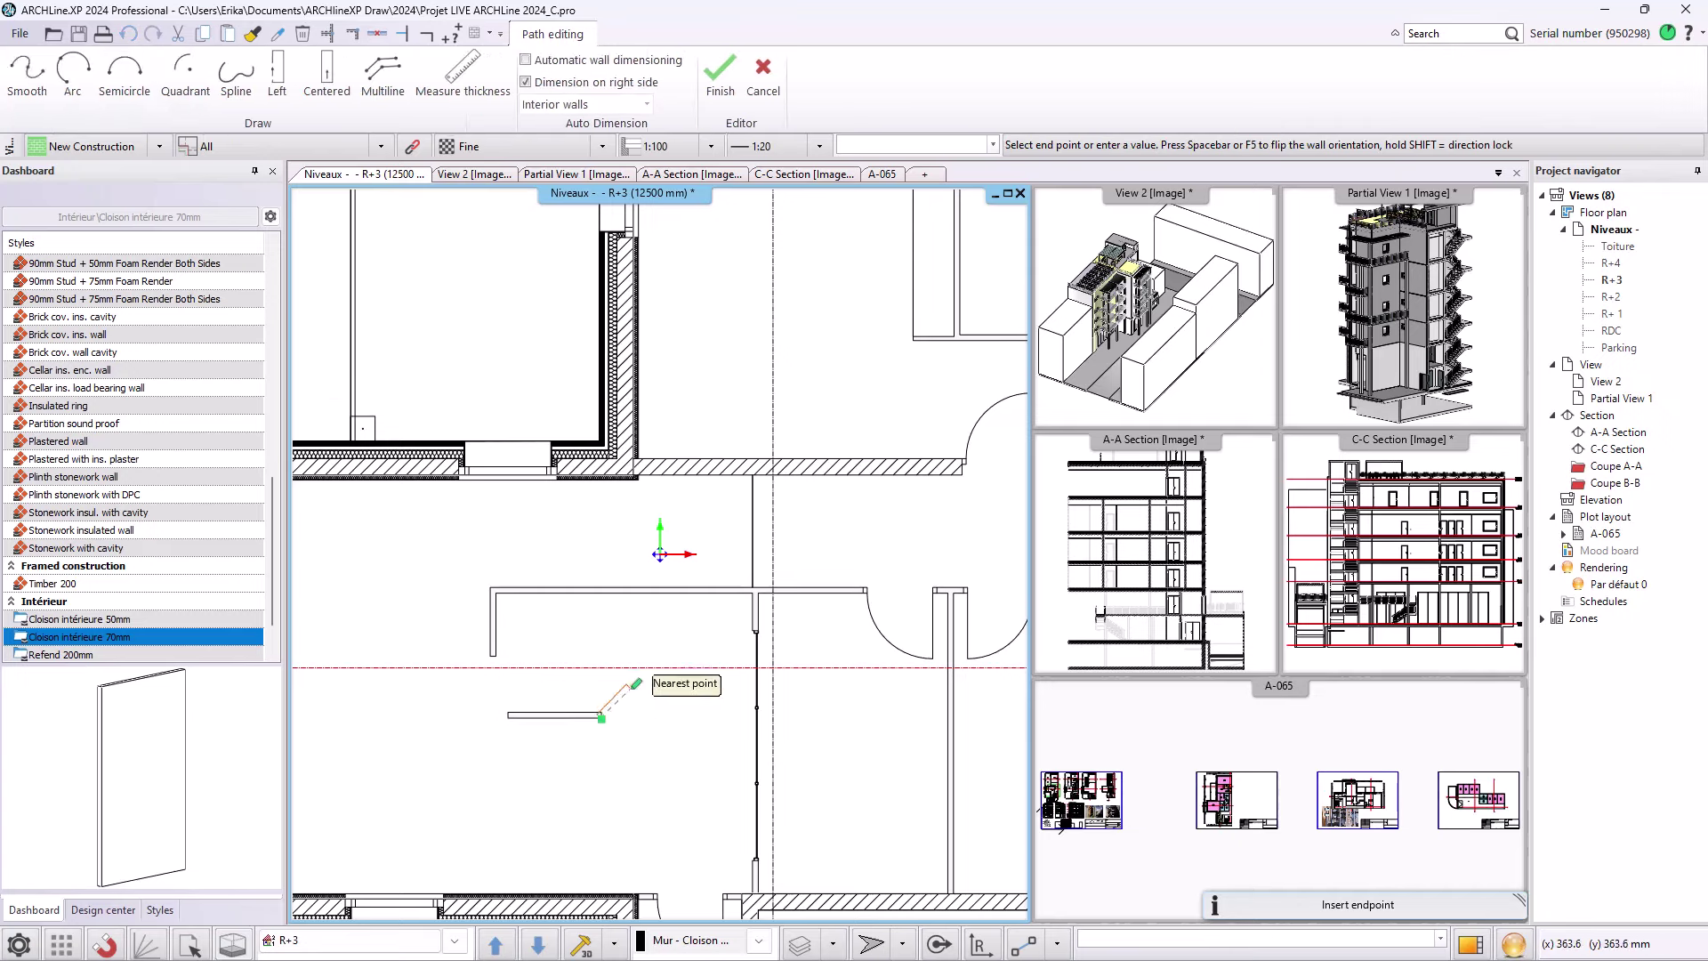
key(Escape)
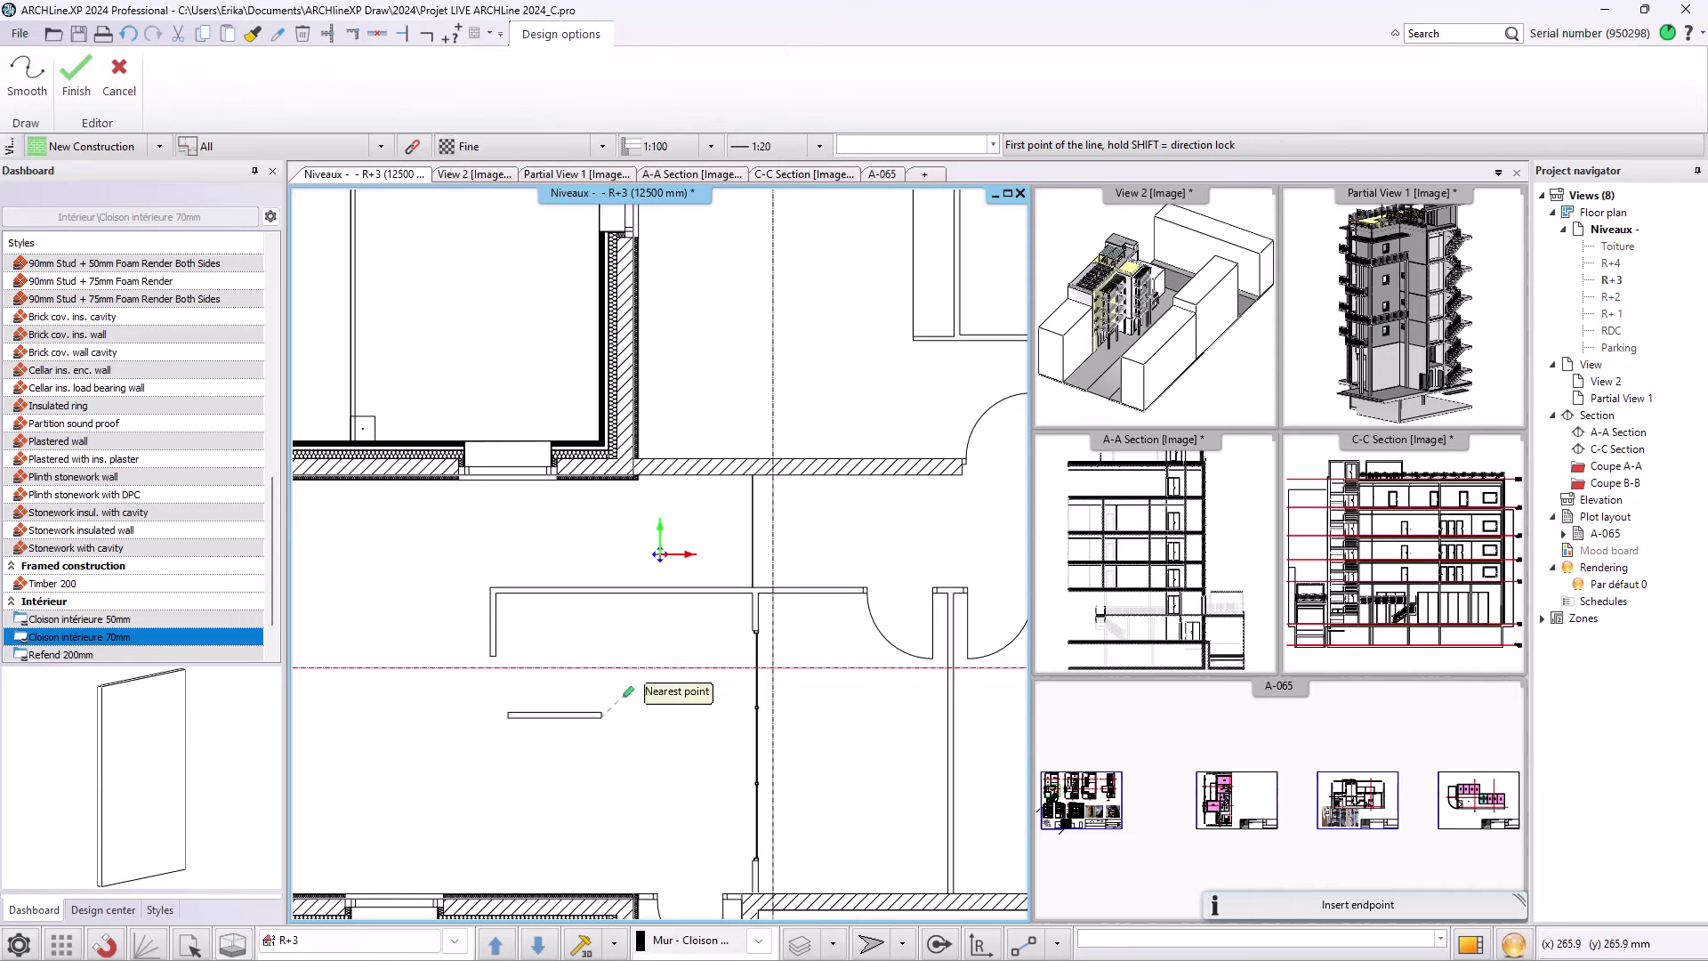
key(Escape)
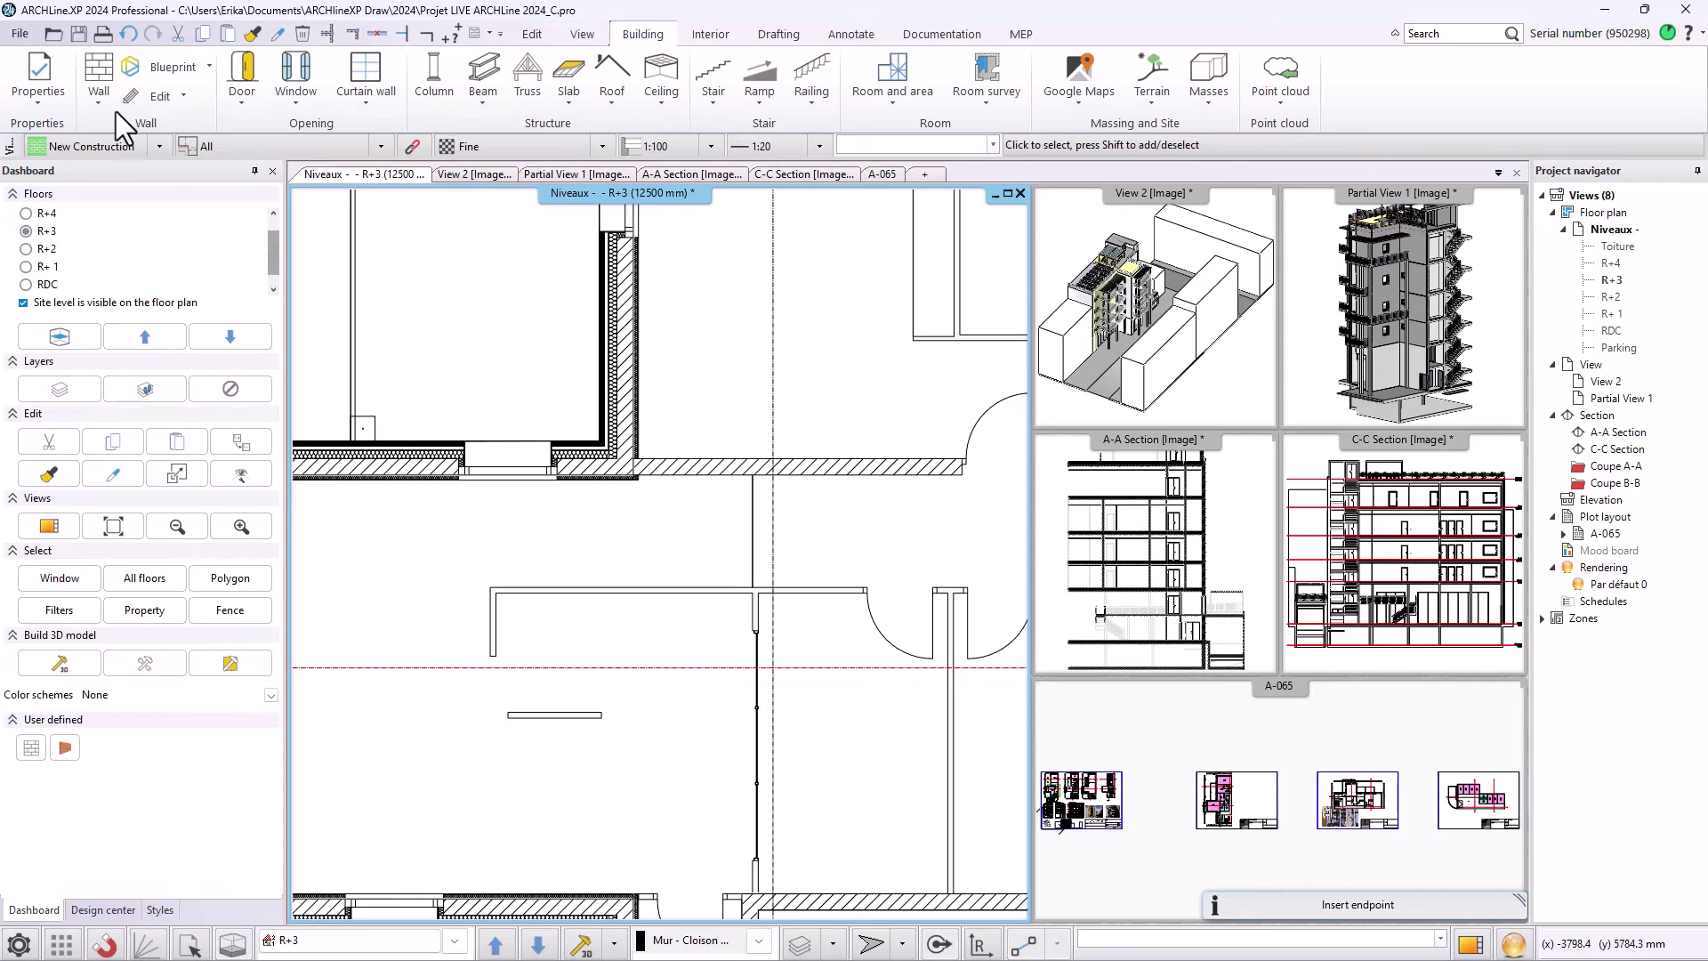
- Start another wall, abandon it, and select the short wall instead
click(99, 79)
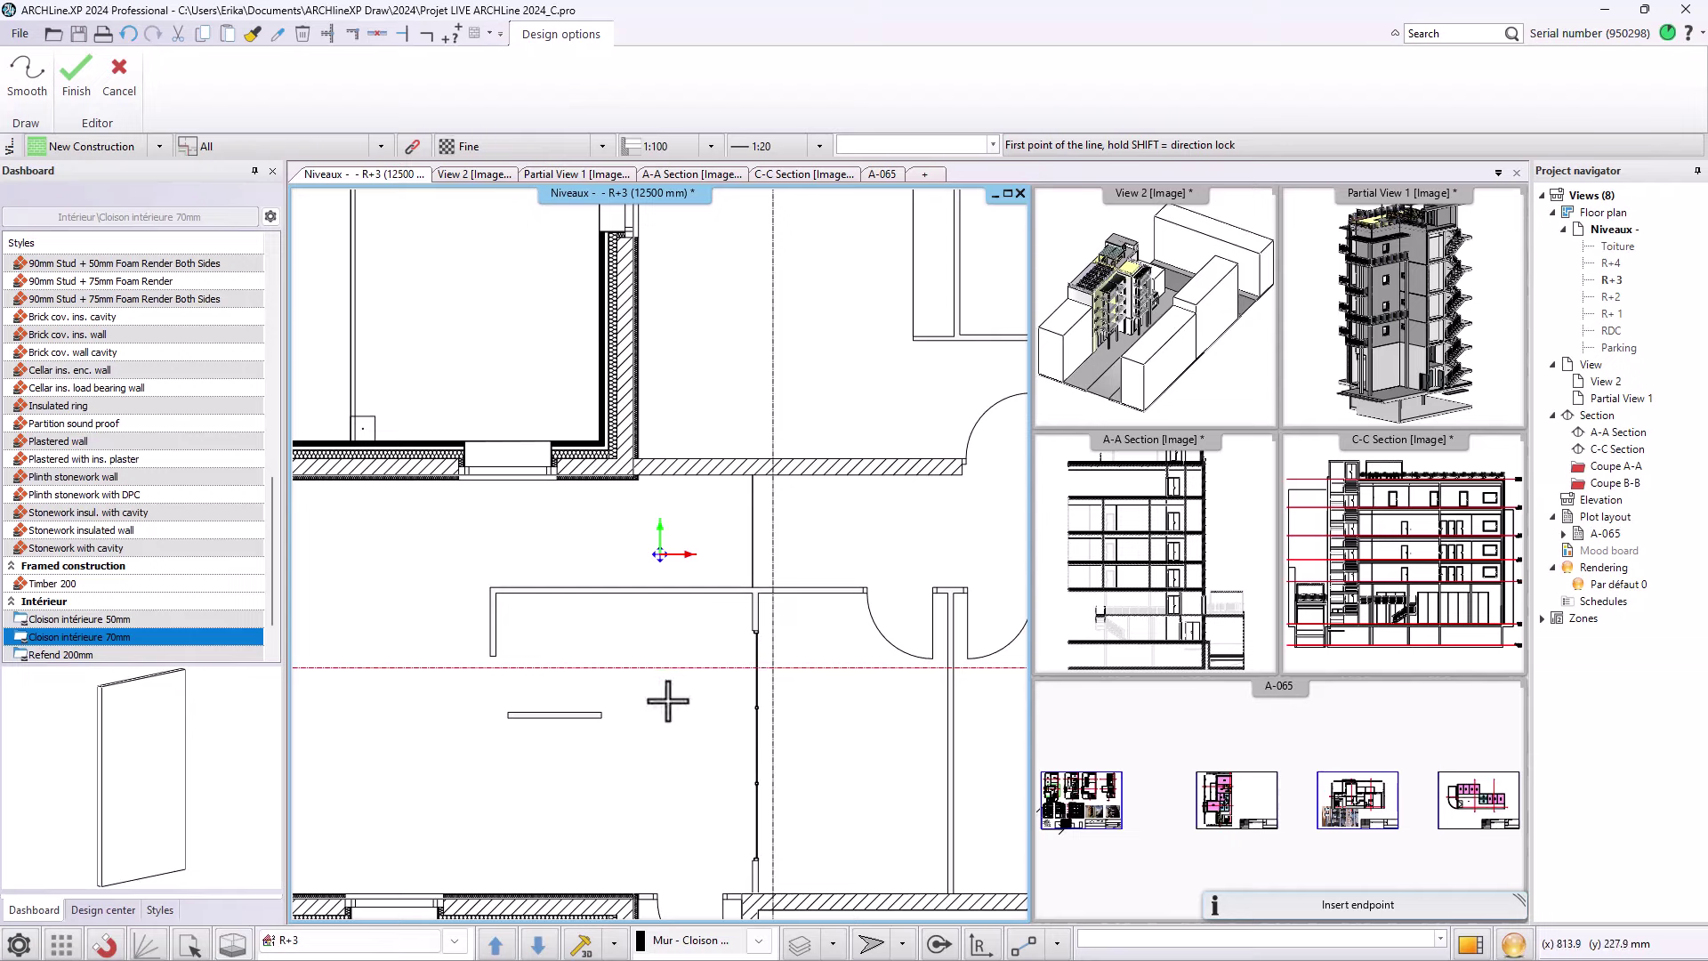
click(632, 717)
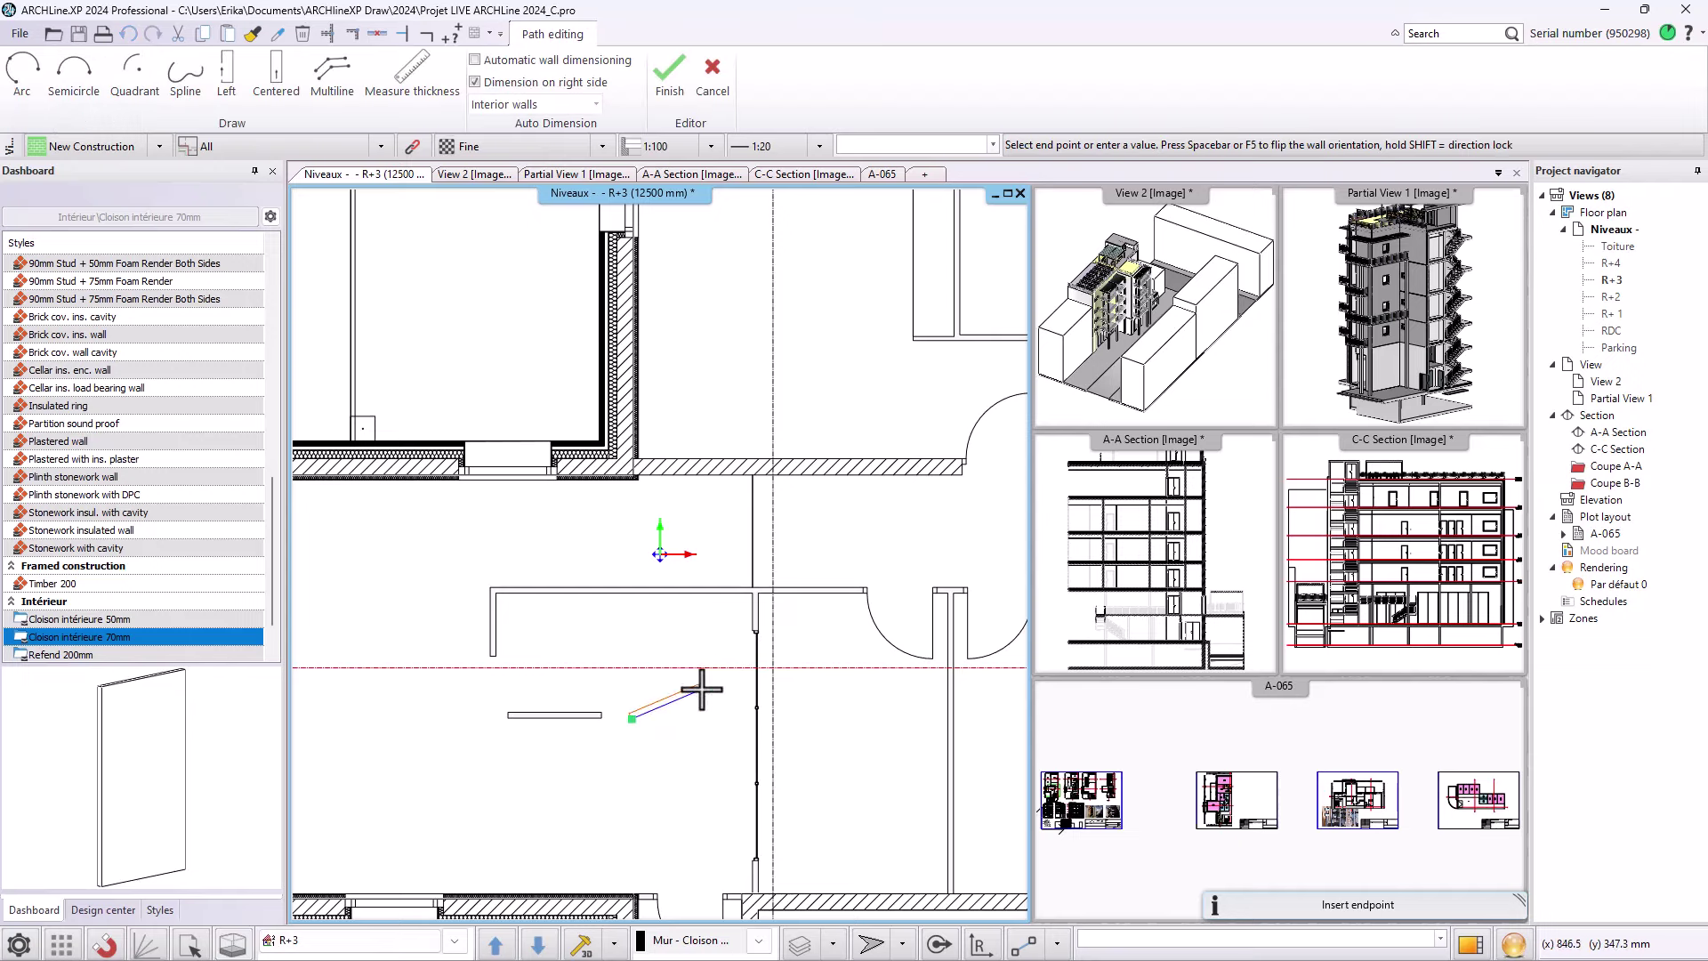
key(Escape)
click(585, 717)
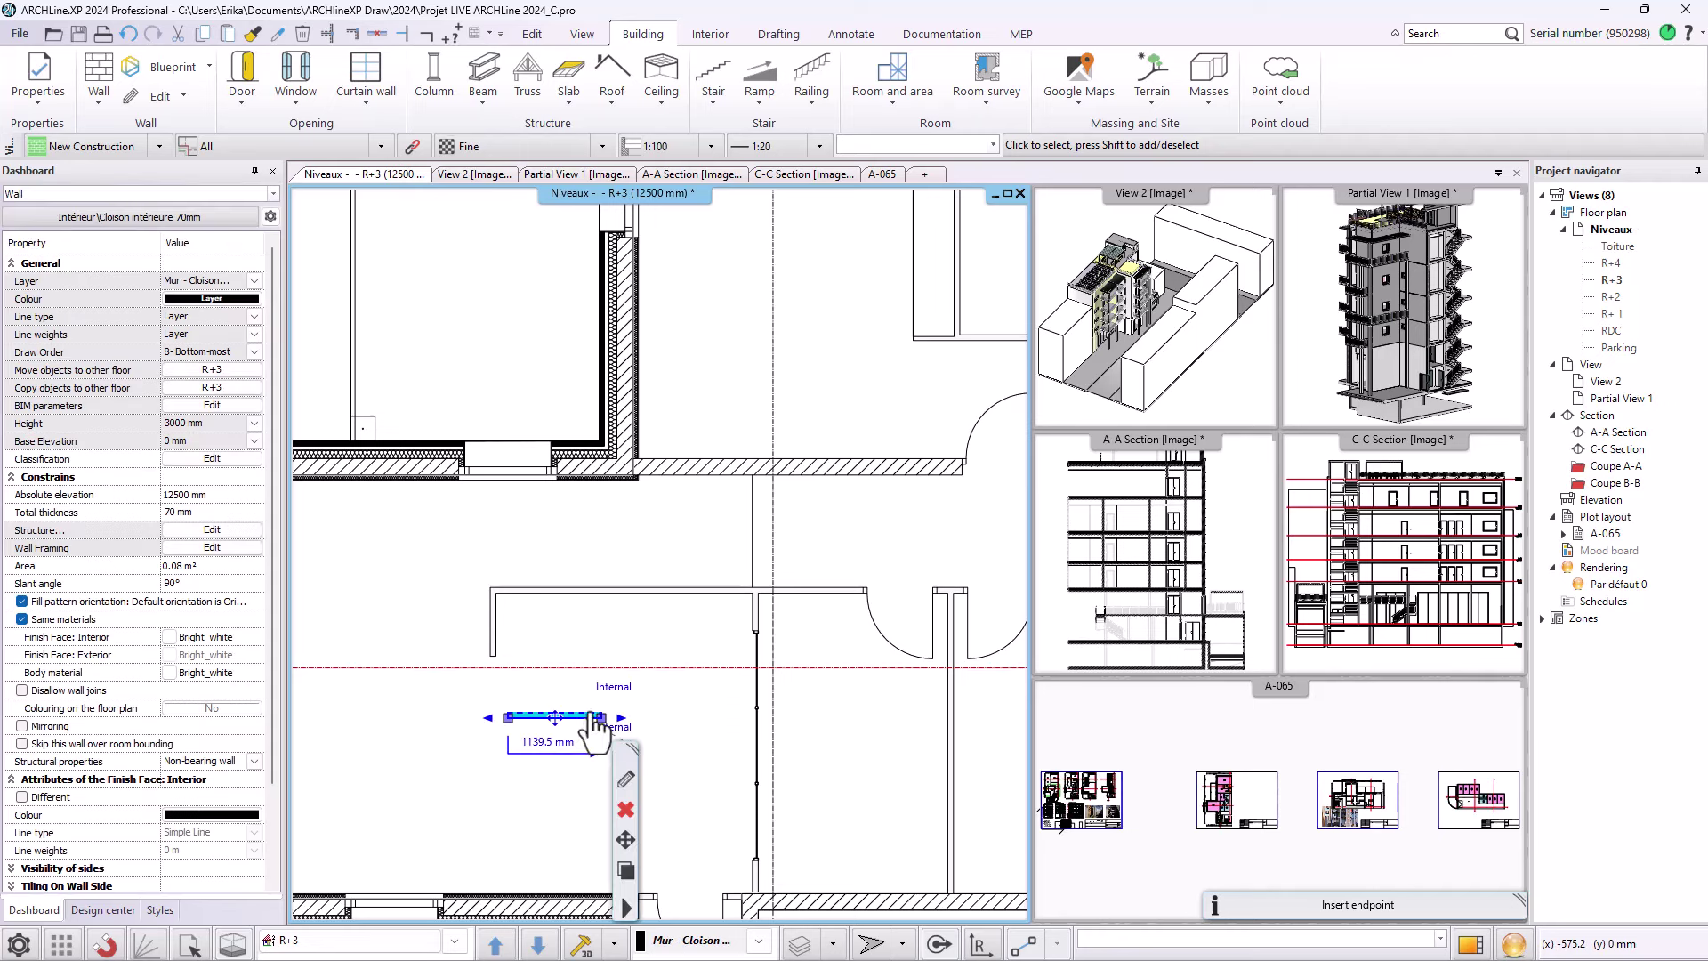
- Delete the stray short wall, then select the 3200 mm wall with two vertical walls and press Delete
key(Delete)
click(639, 591)
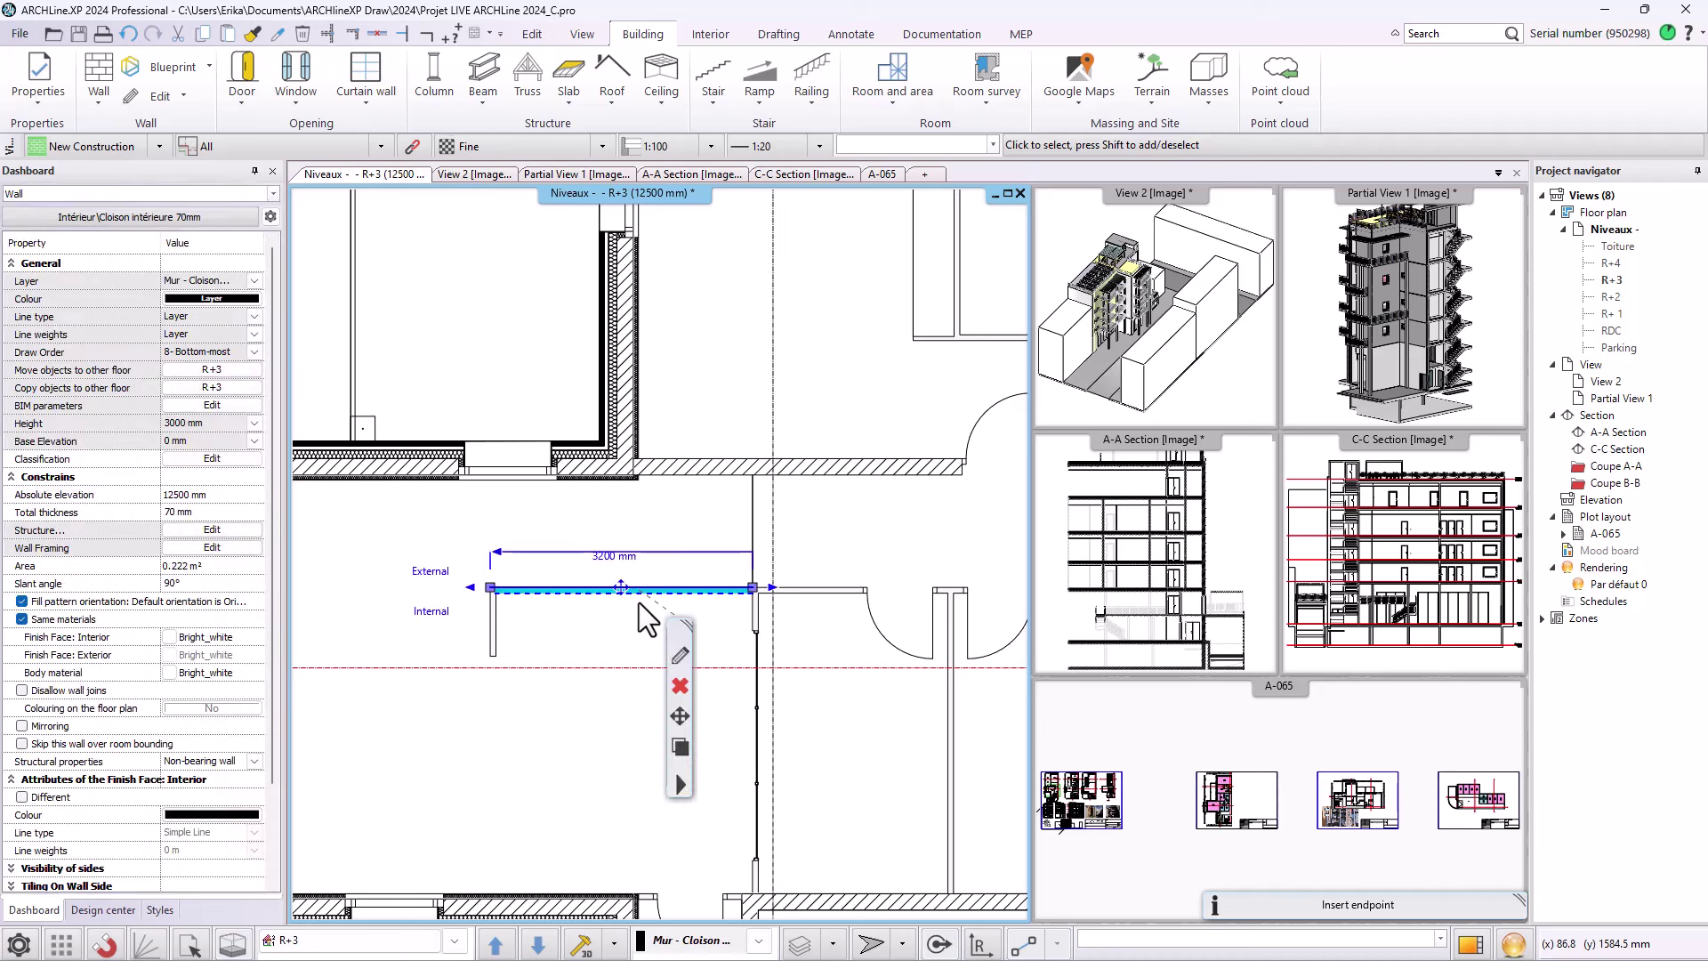
click(492, 642)
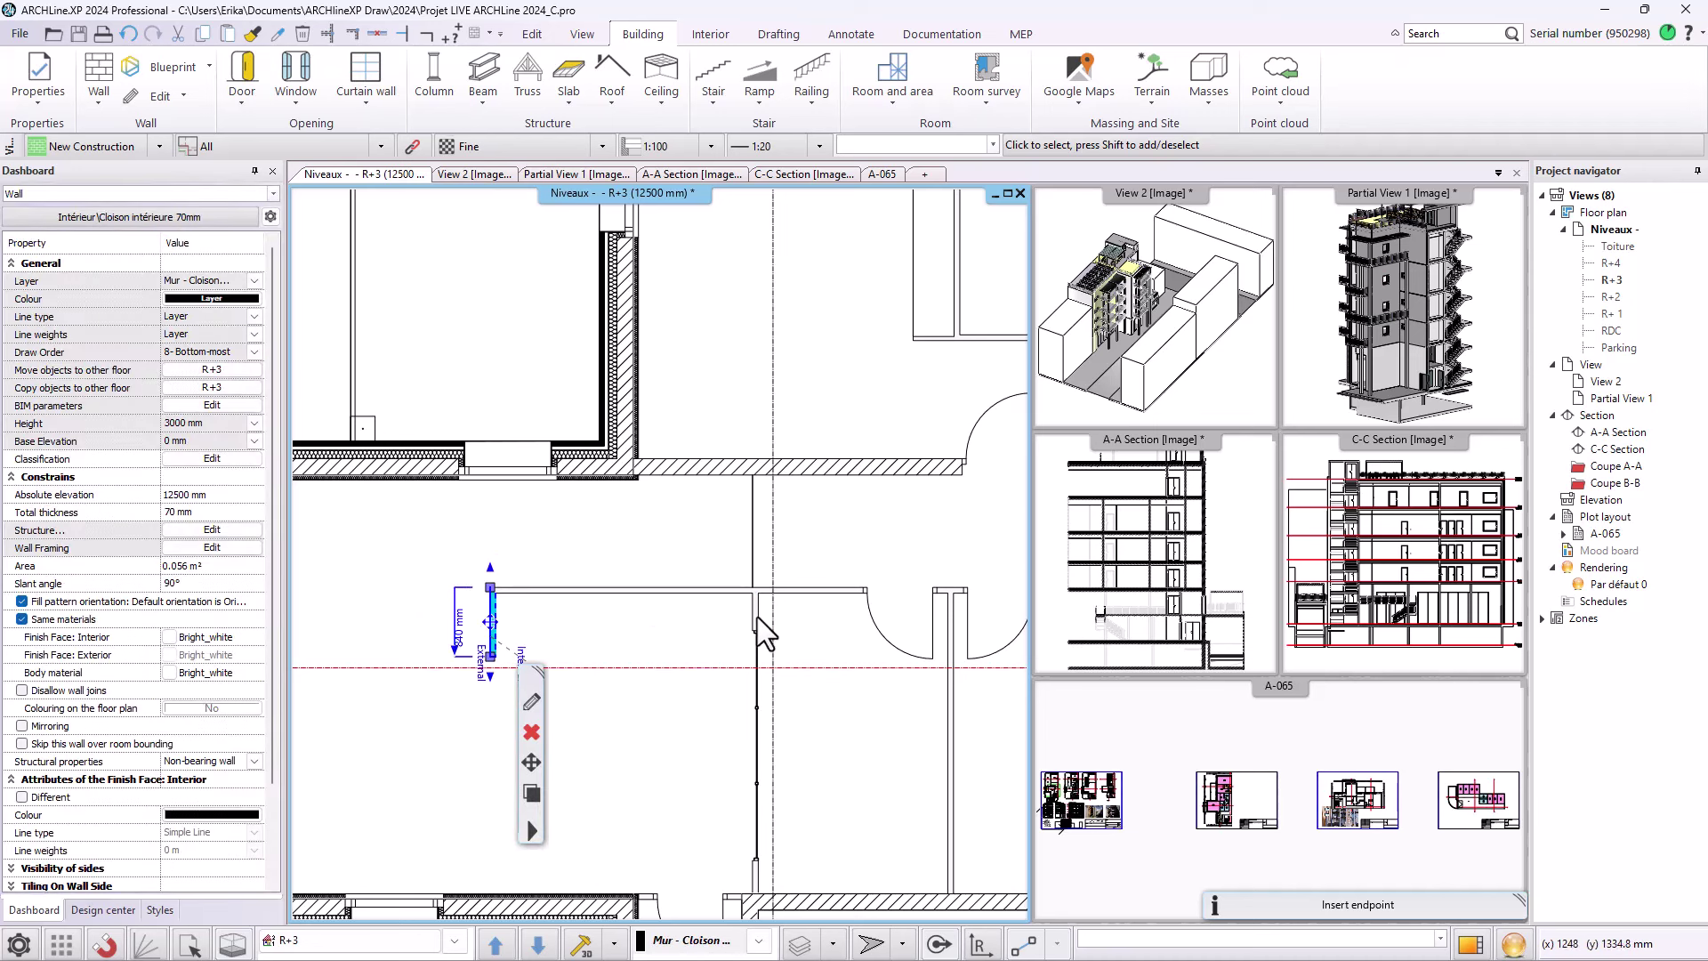
click(755, 642)
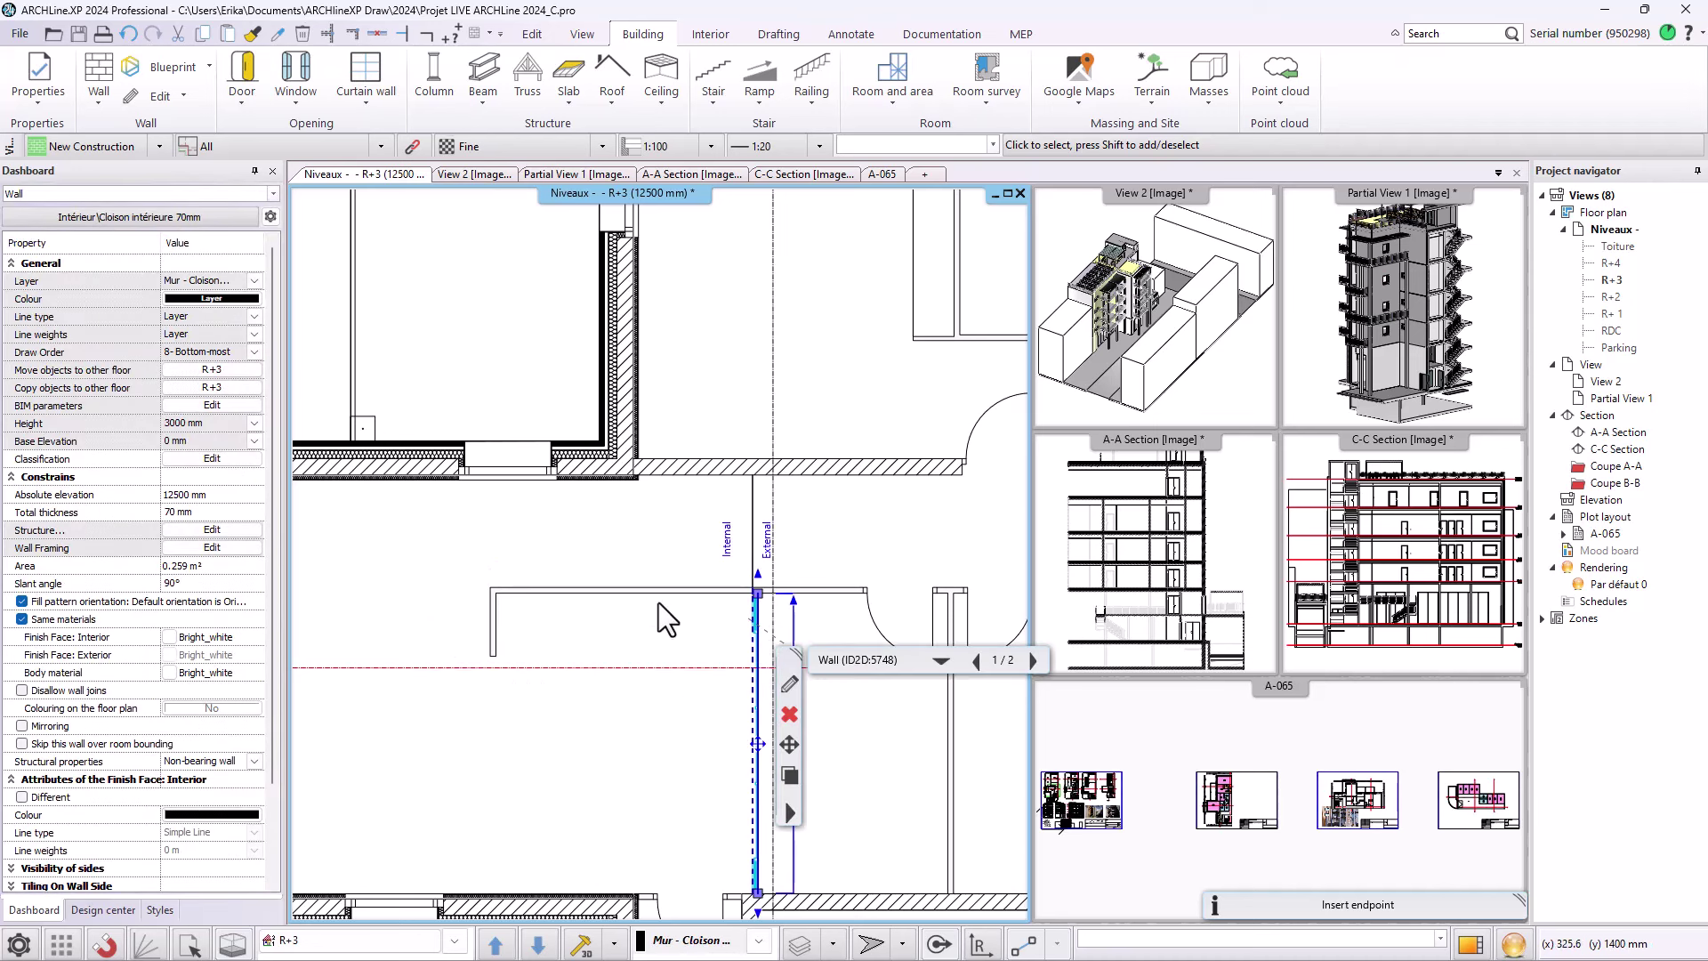
key(Delete)
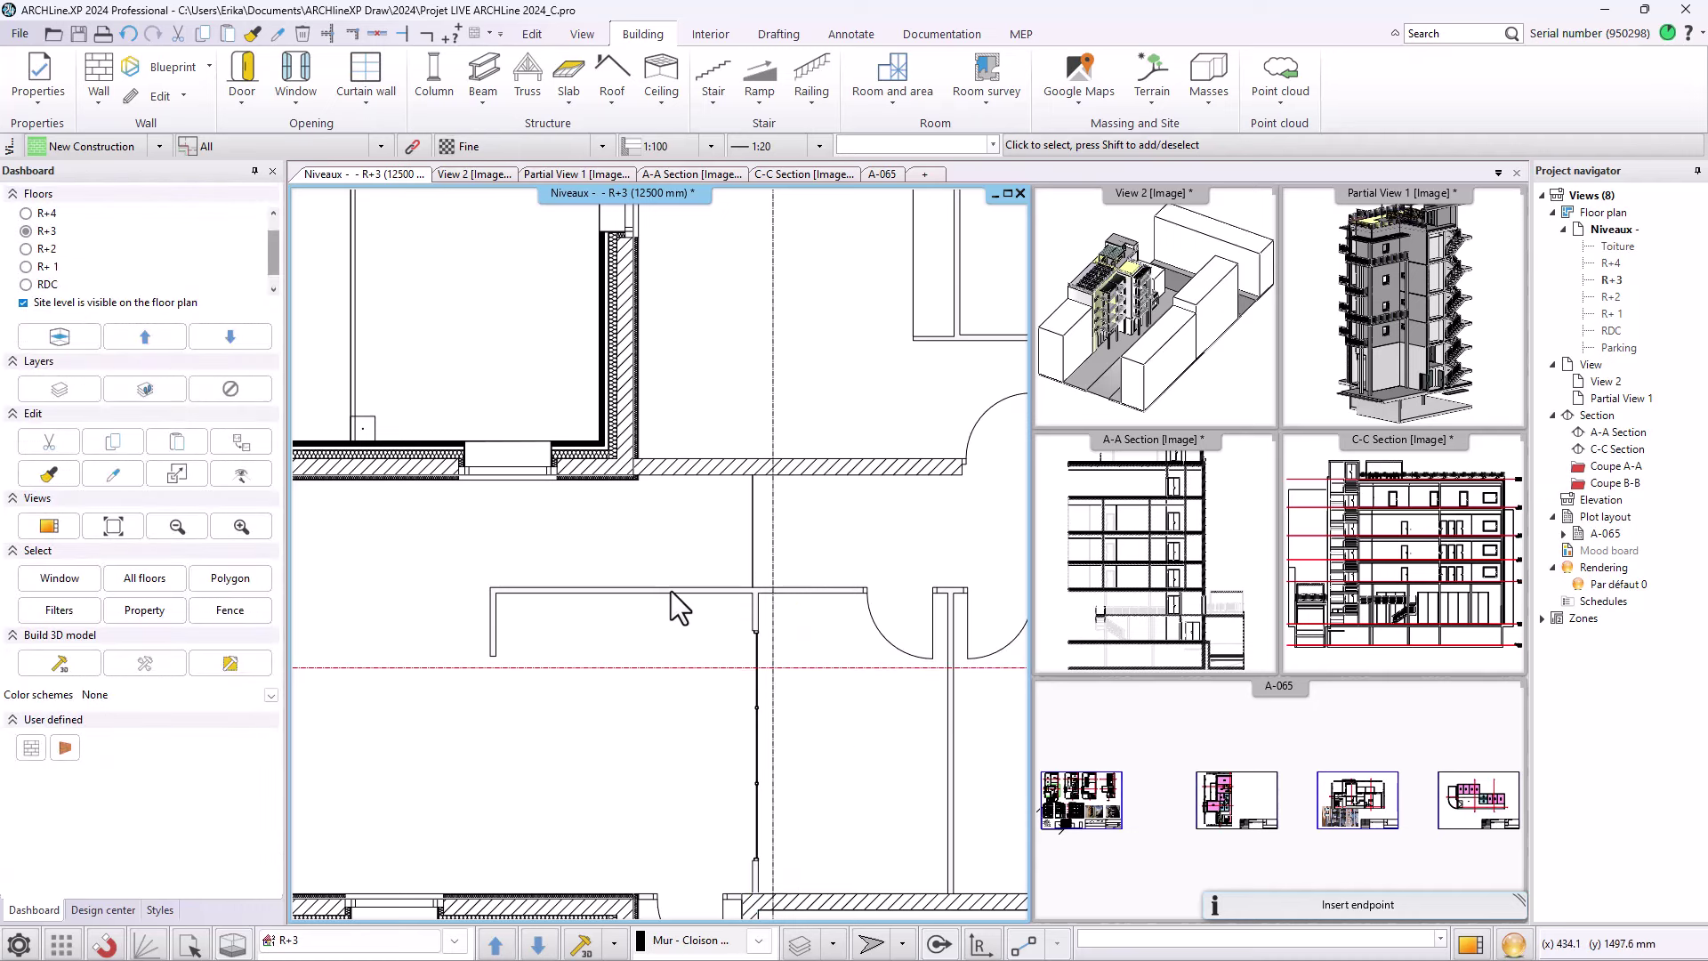
- Multi-select the 3200 mm, two vertical and door walls, then keep only the 3200 mm wall selected
click(671, 590)
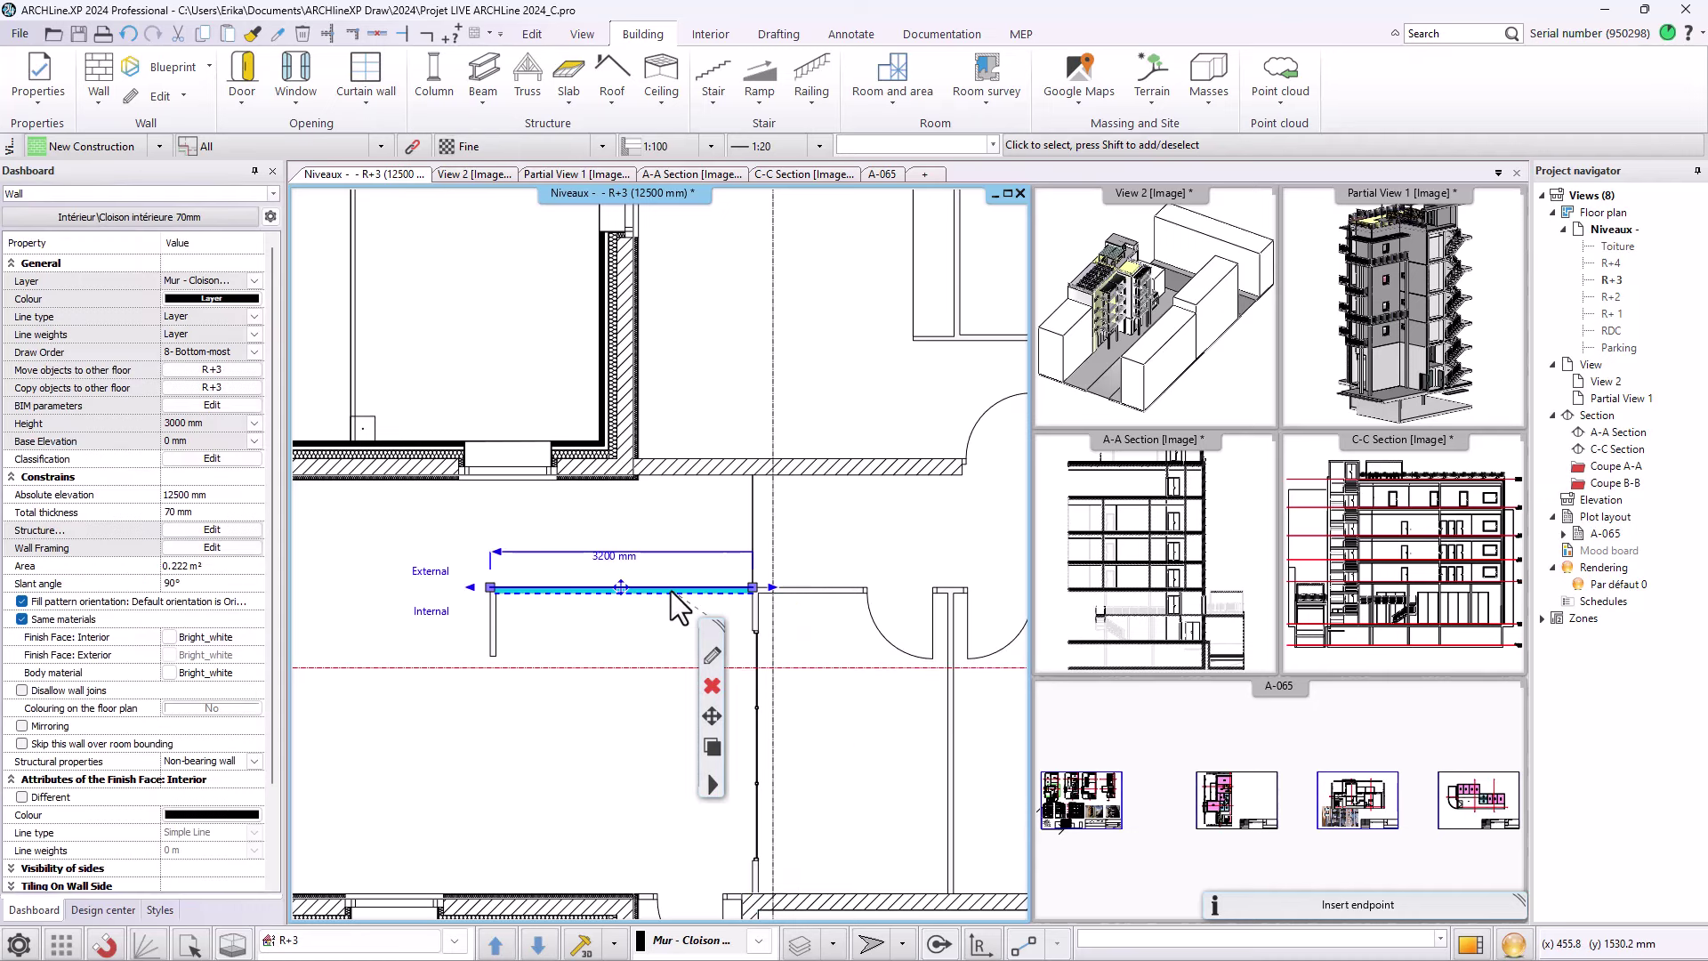
shift+click(492, 633)
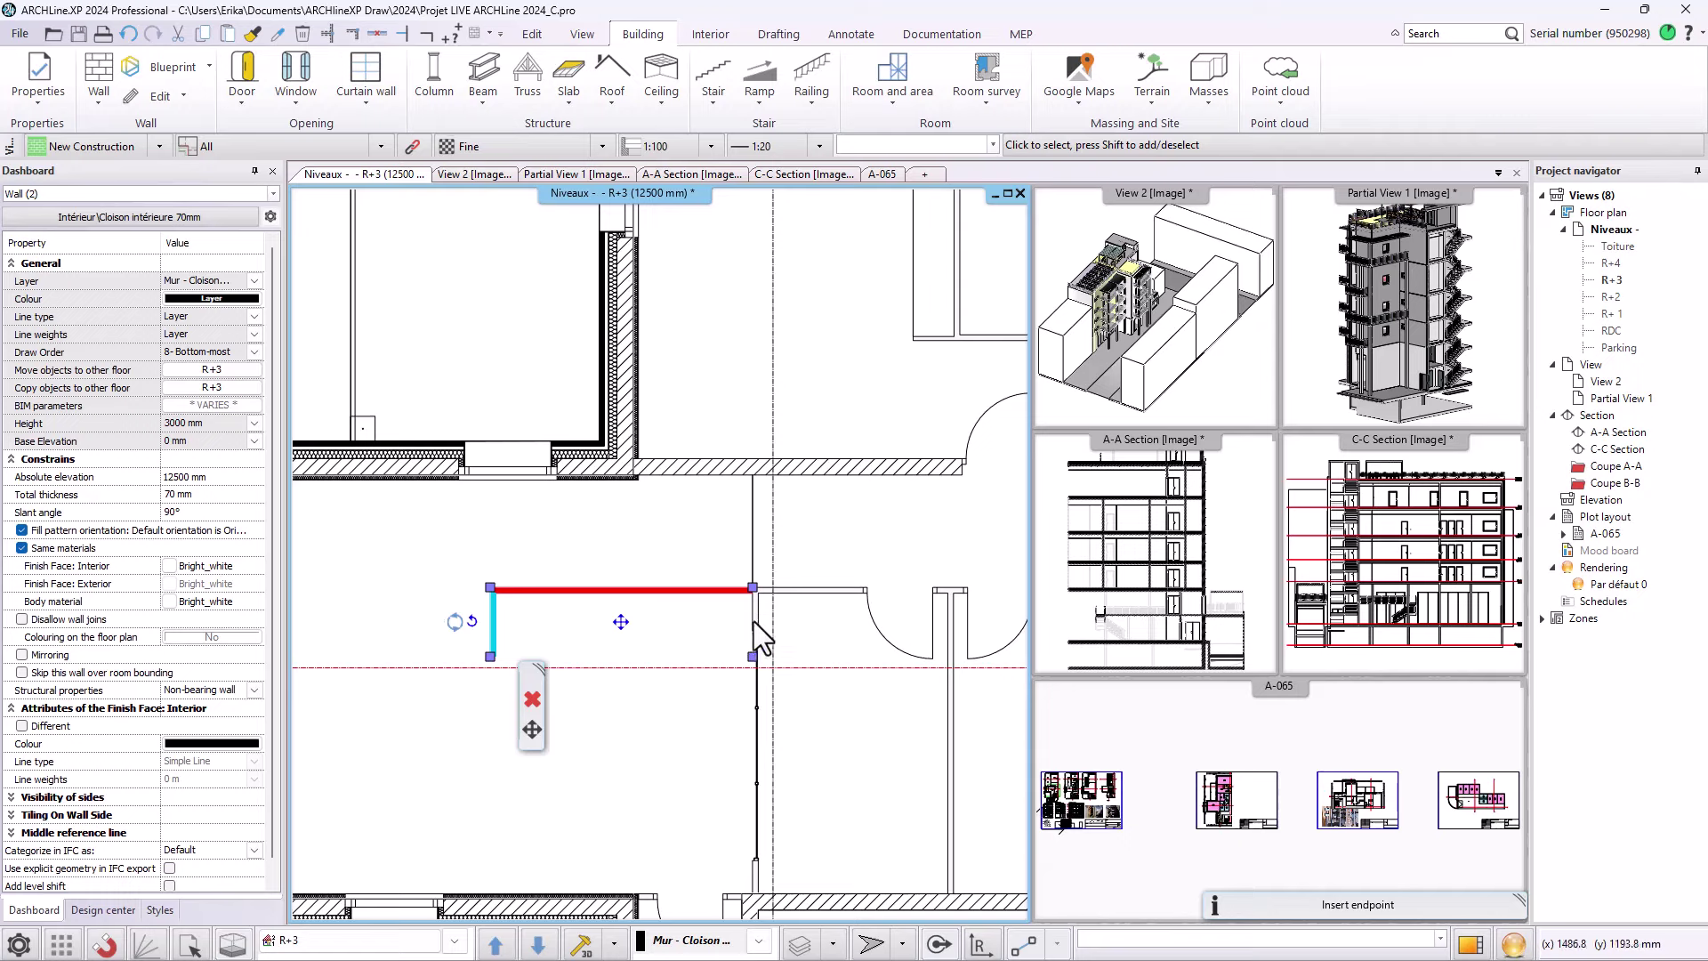
shift+click(755, 623)
shift+click(811, 590)
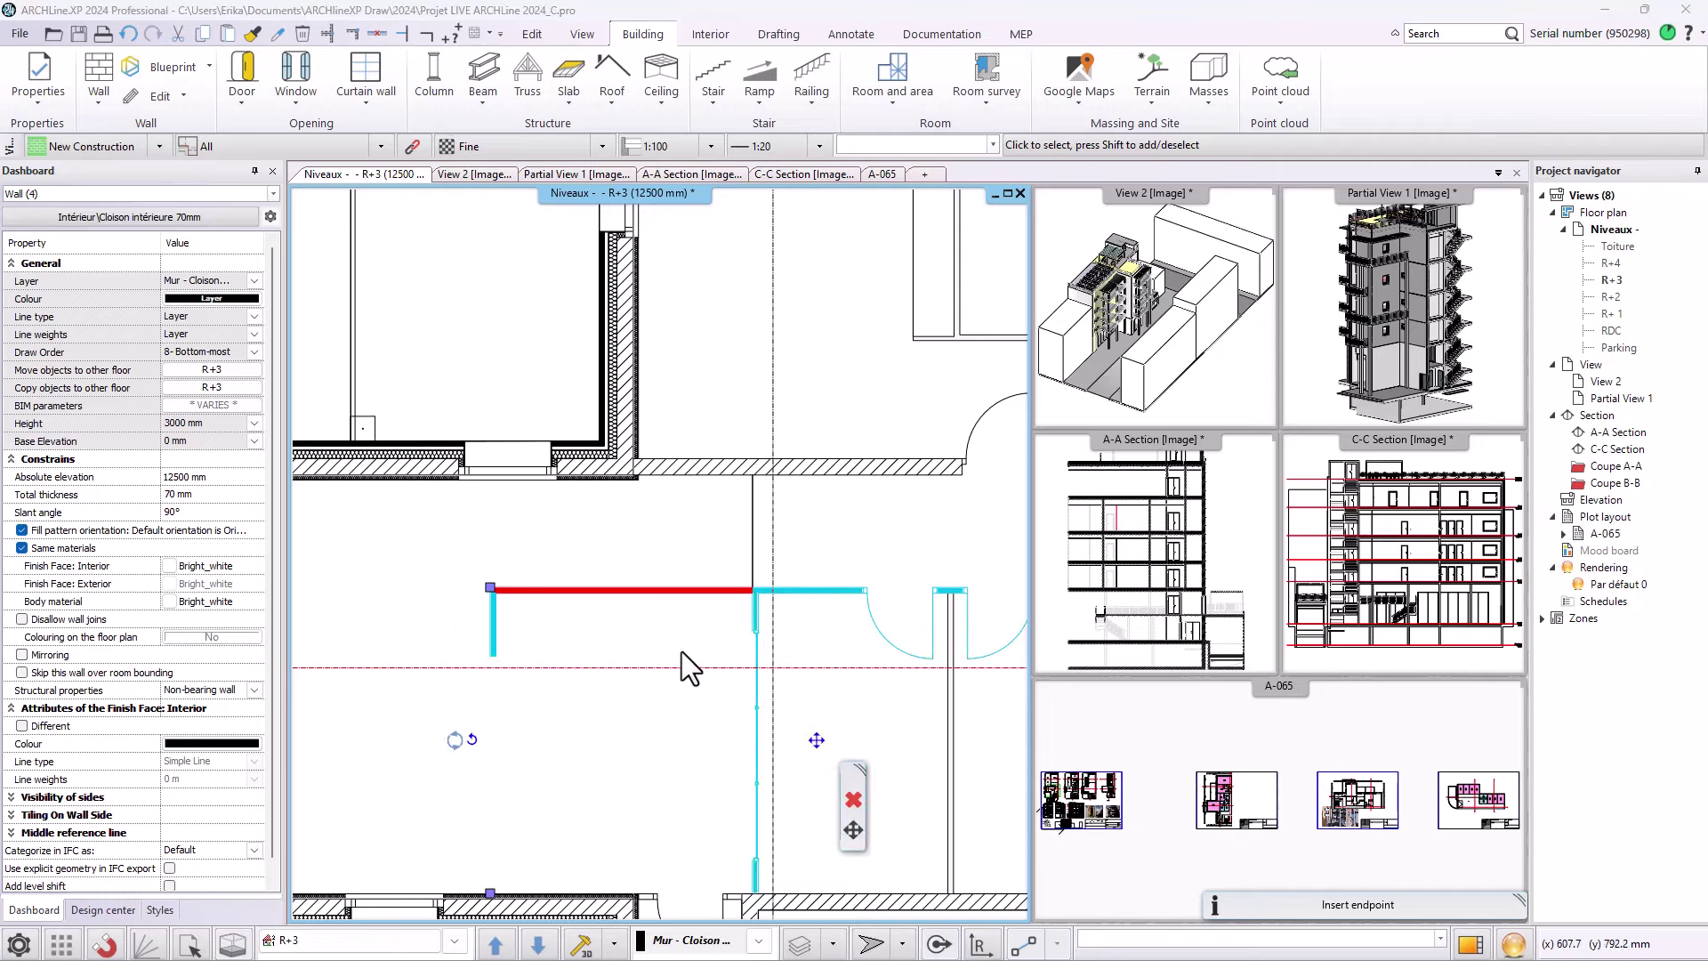
key(Escape)
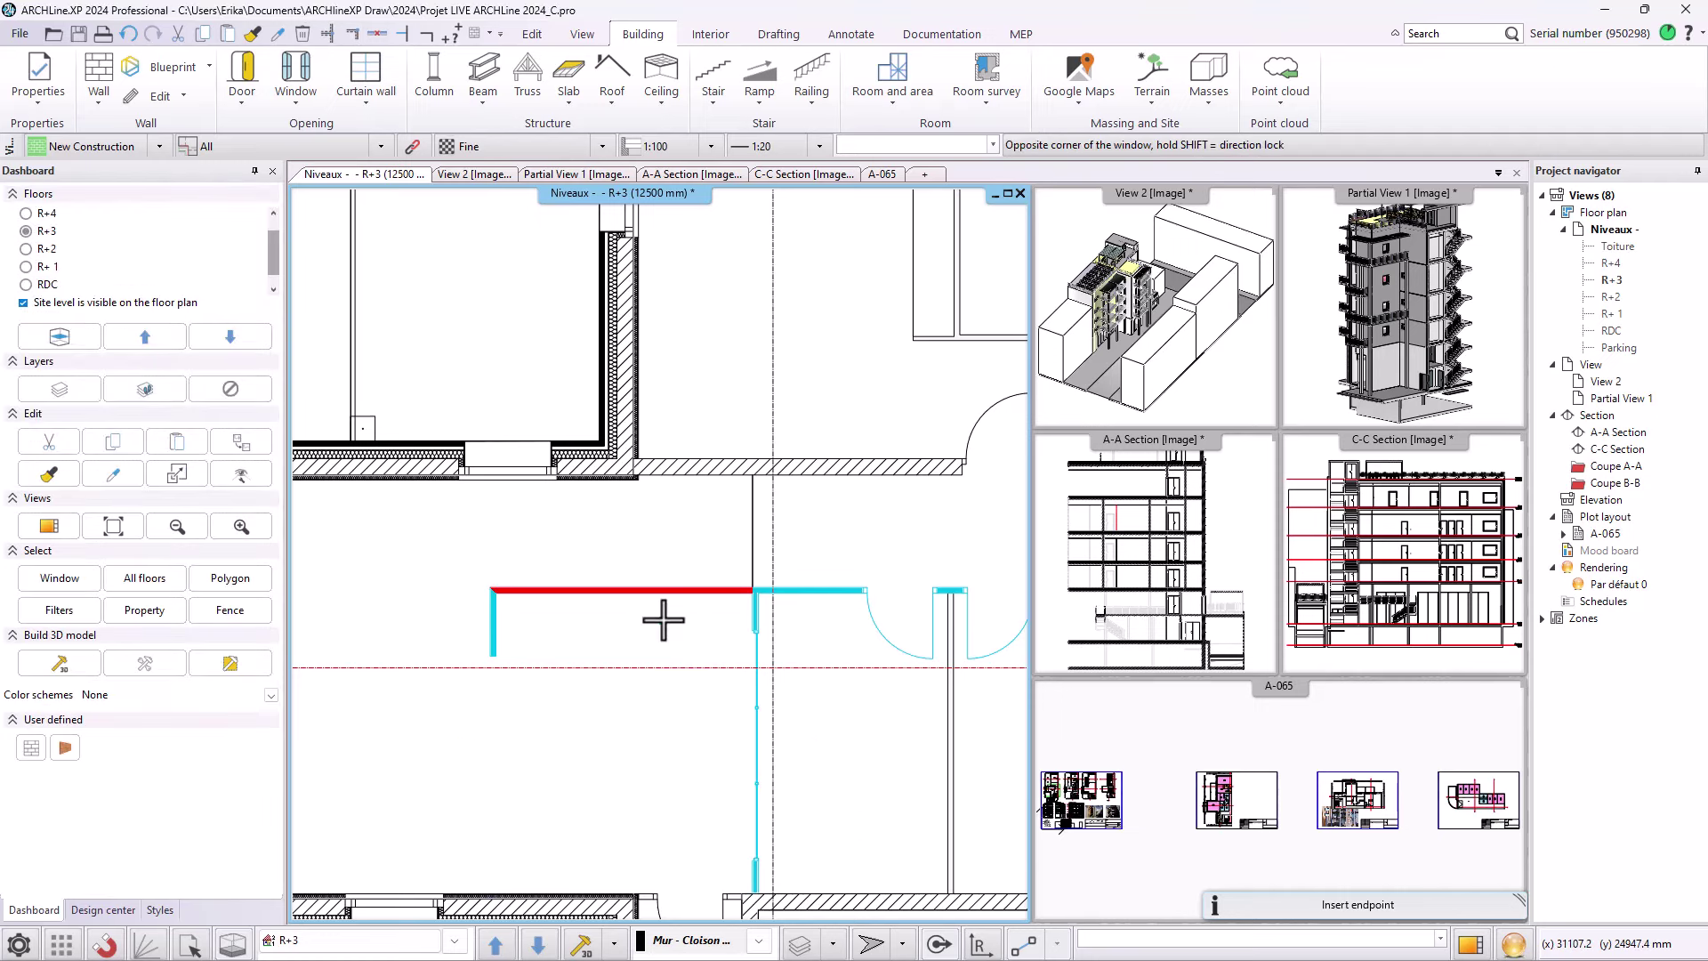
click(664, 591)
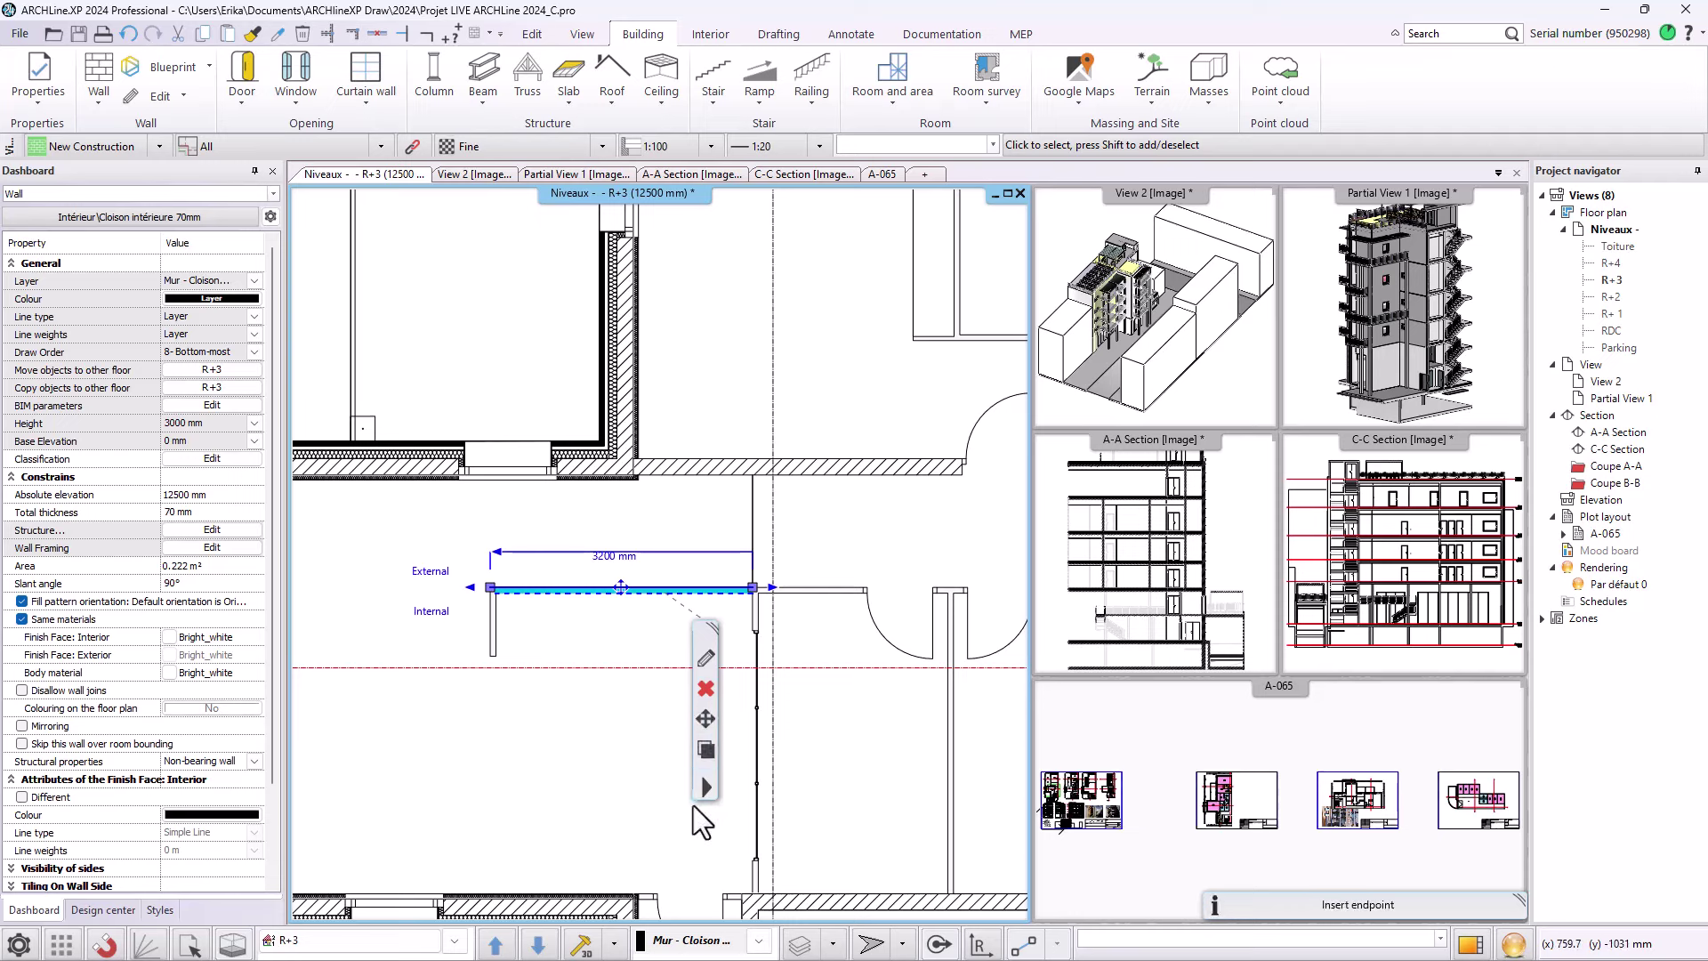
- Delete the short left wall and the horizontal 3200 mm partition through their context menus
right_click(756, 803)
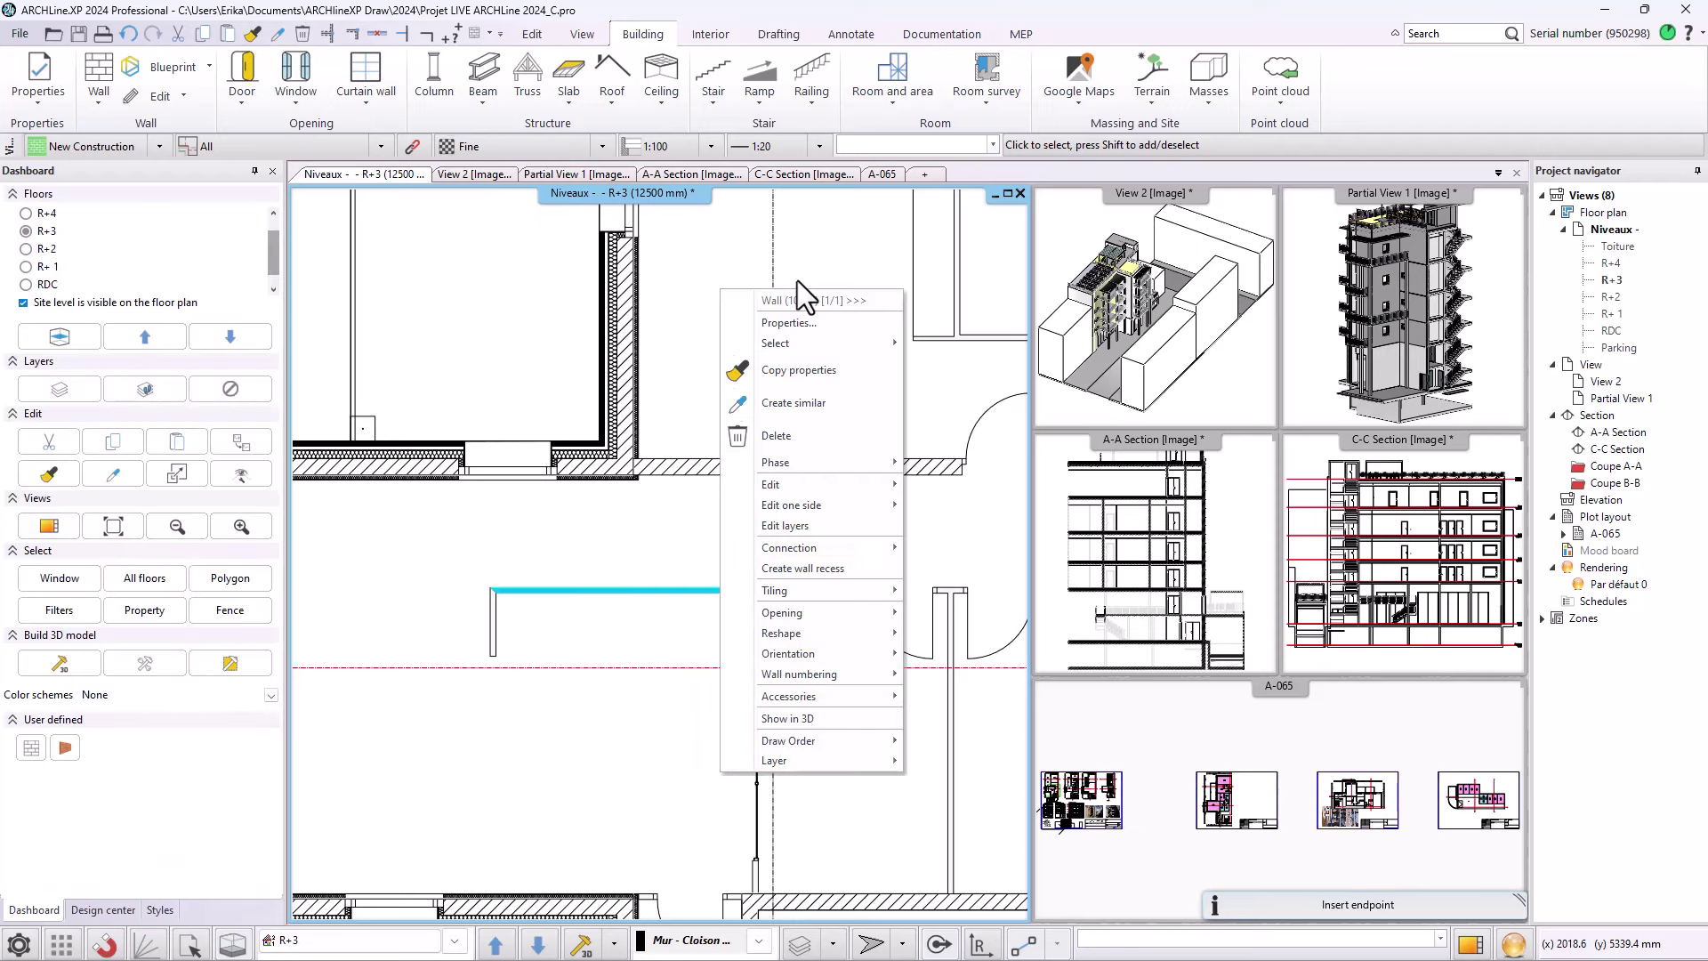
click(654, 740)
right_click(491, 626)
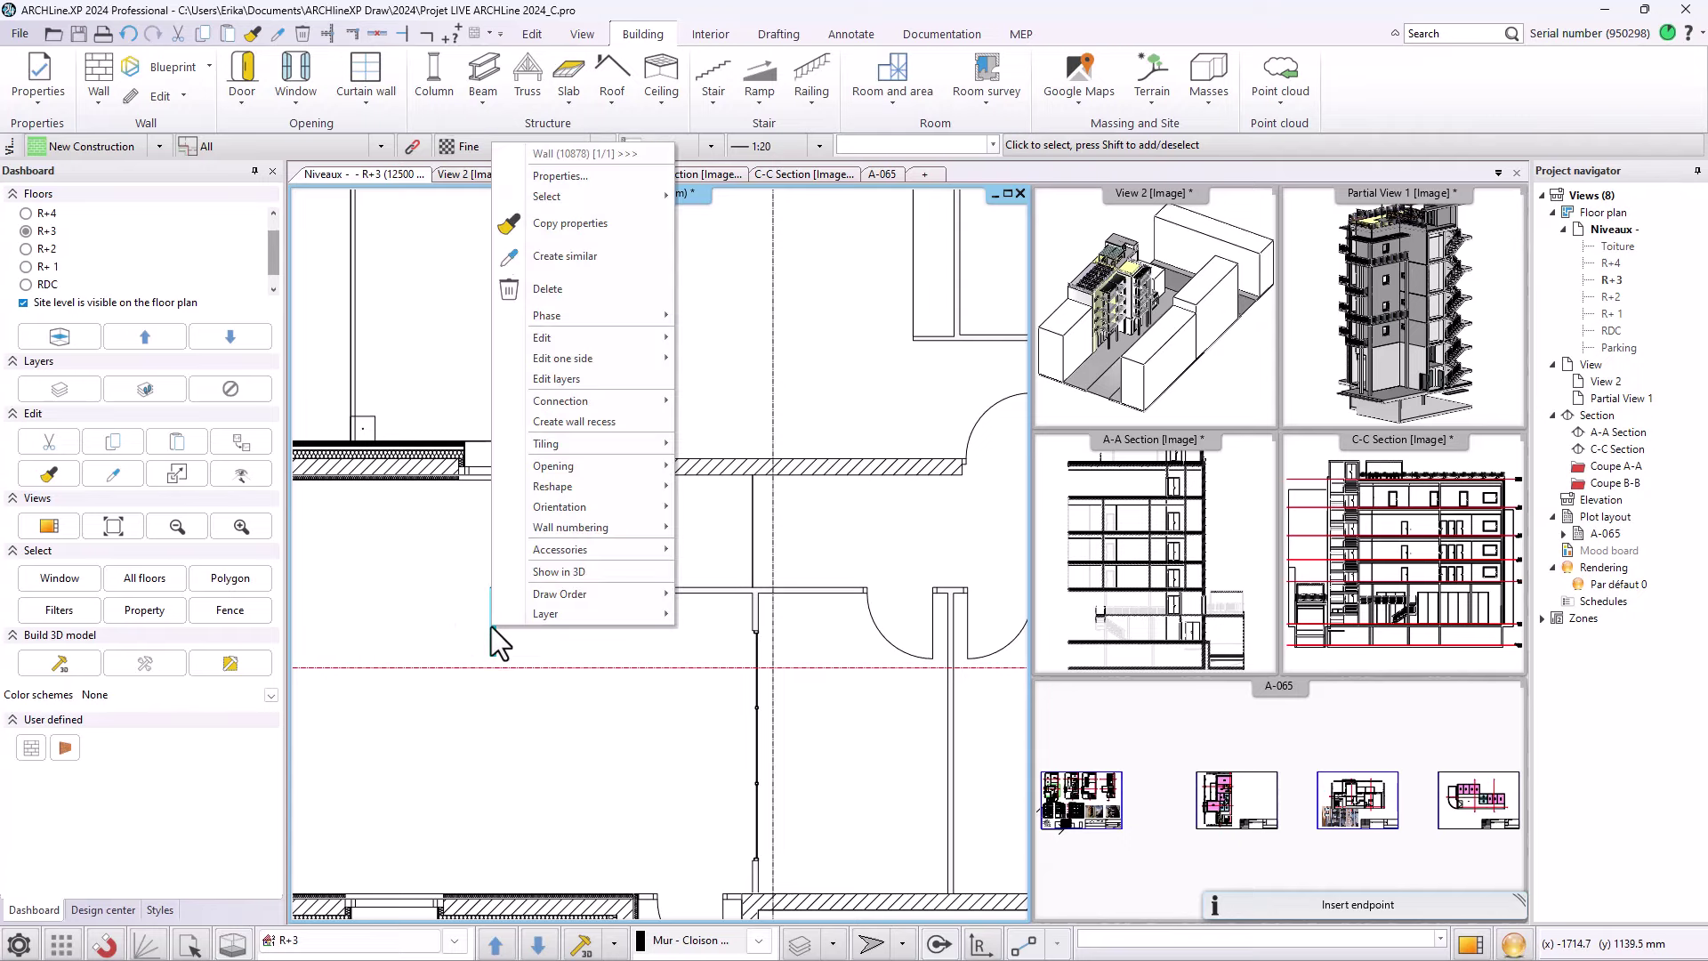
click(555, 290)
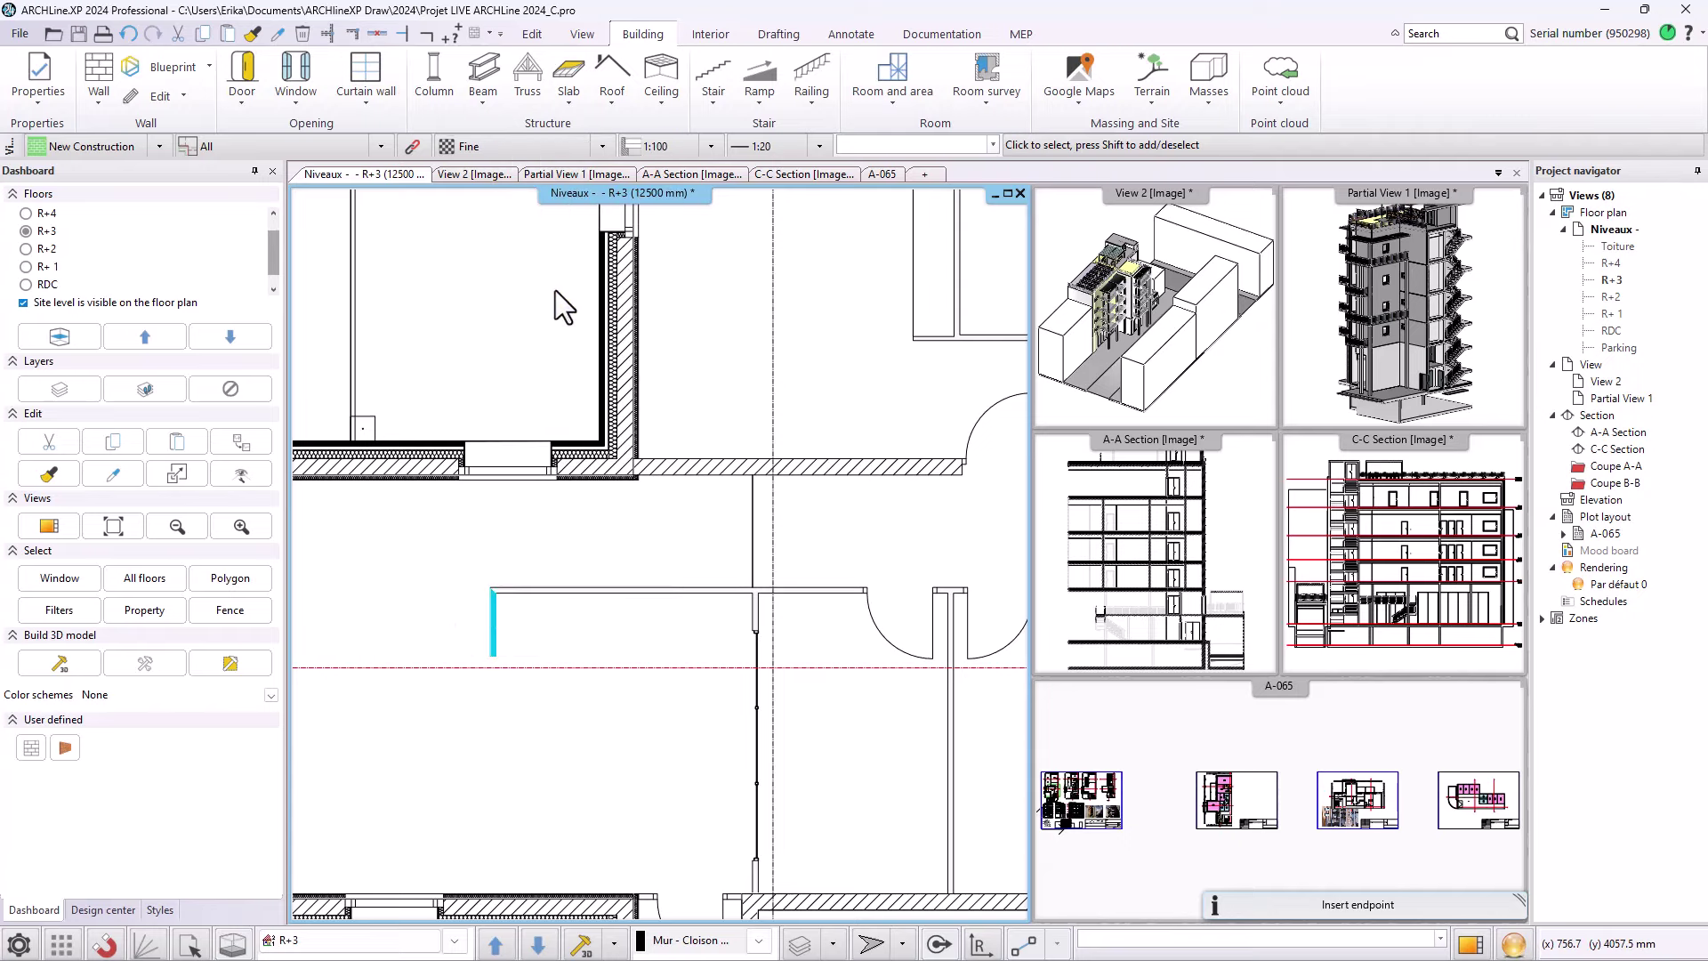
right_click(655, 589)
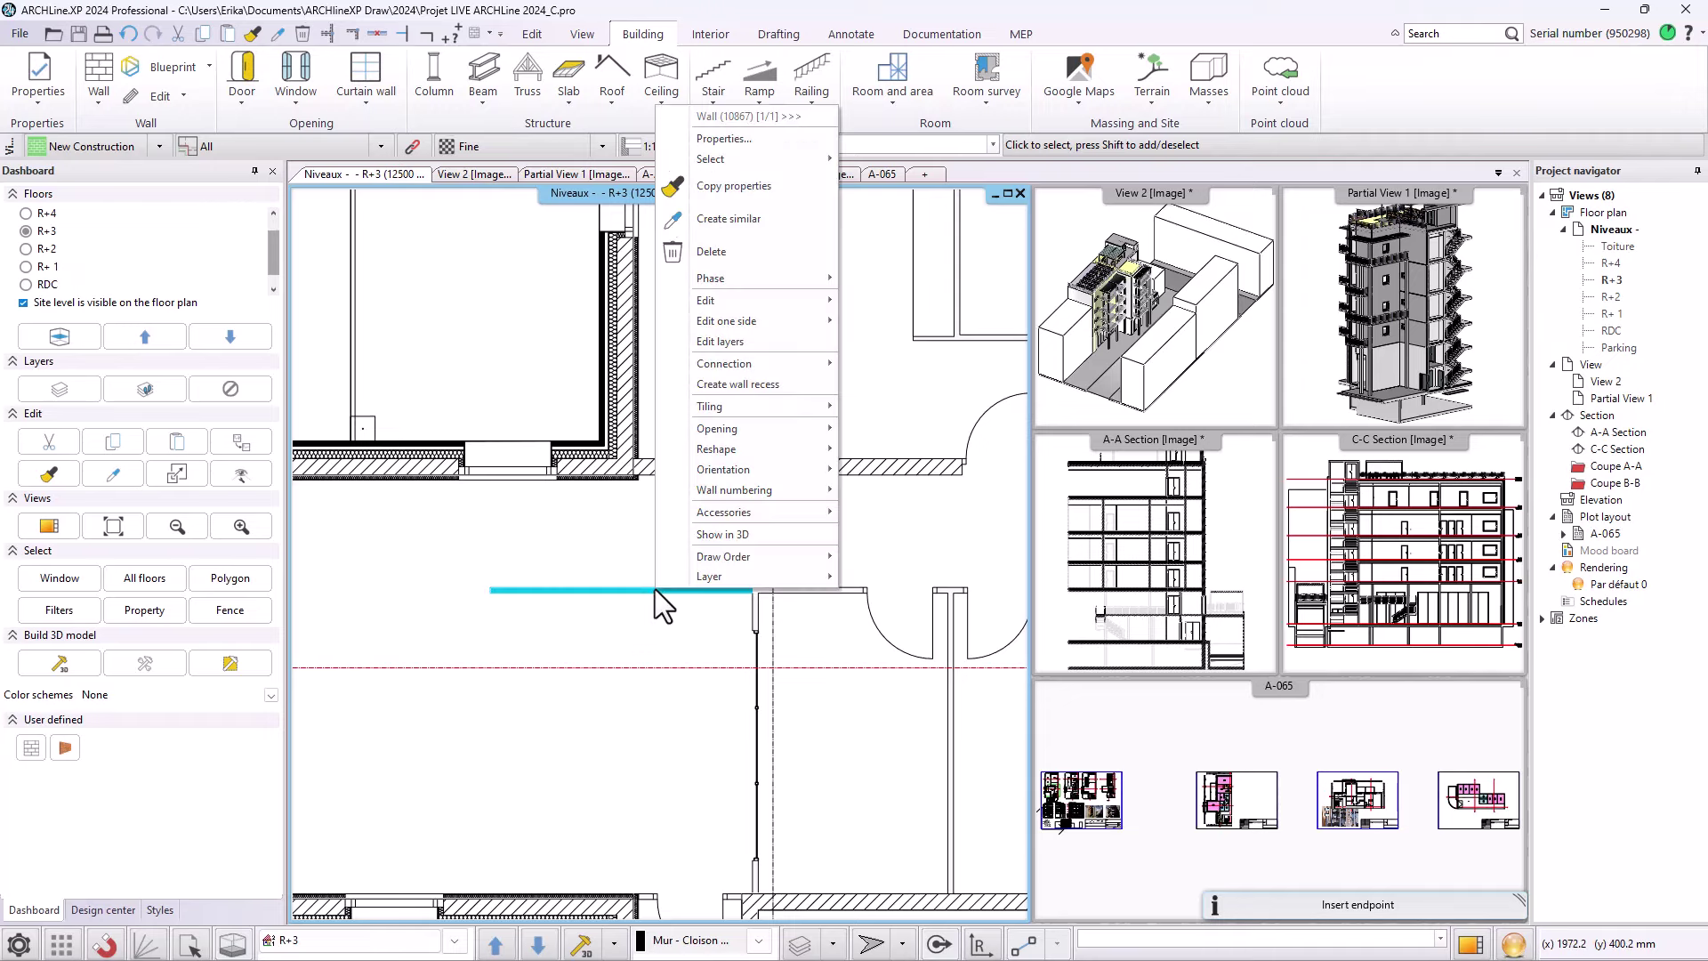
click(713, 251)
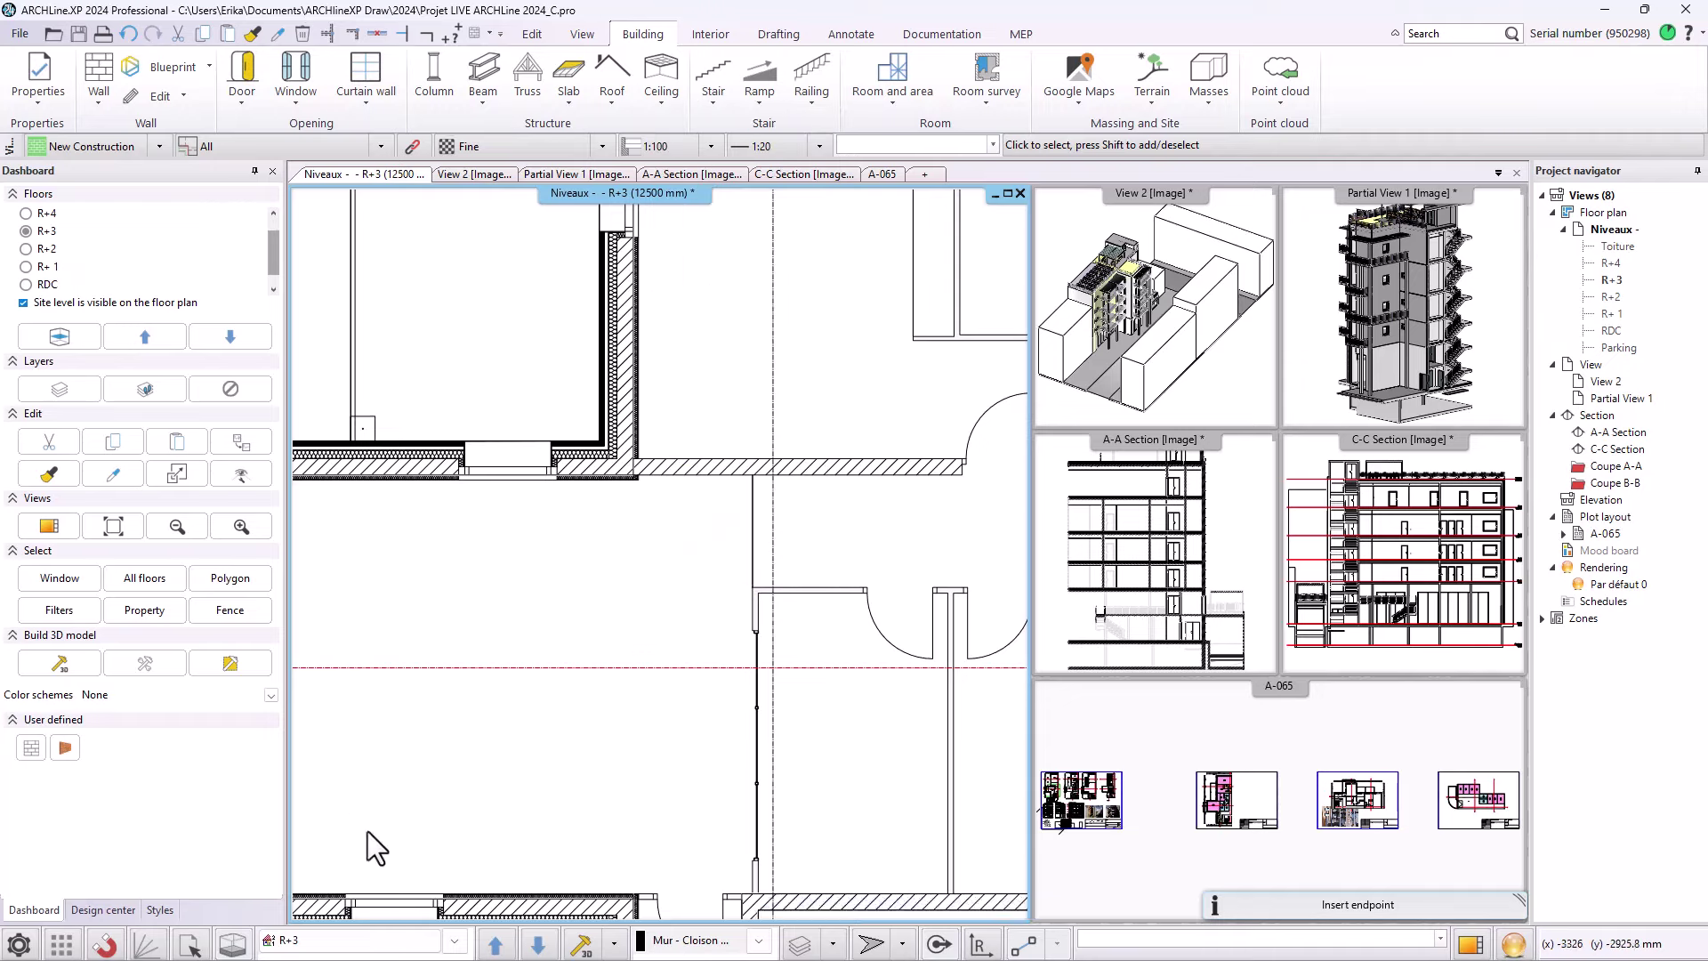
- Cycle the left panel through Dashboard, Design center and Styles, leaving the Styles category tree shown
click(30, 909)
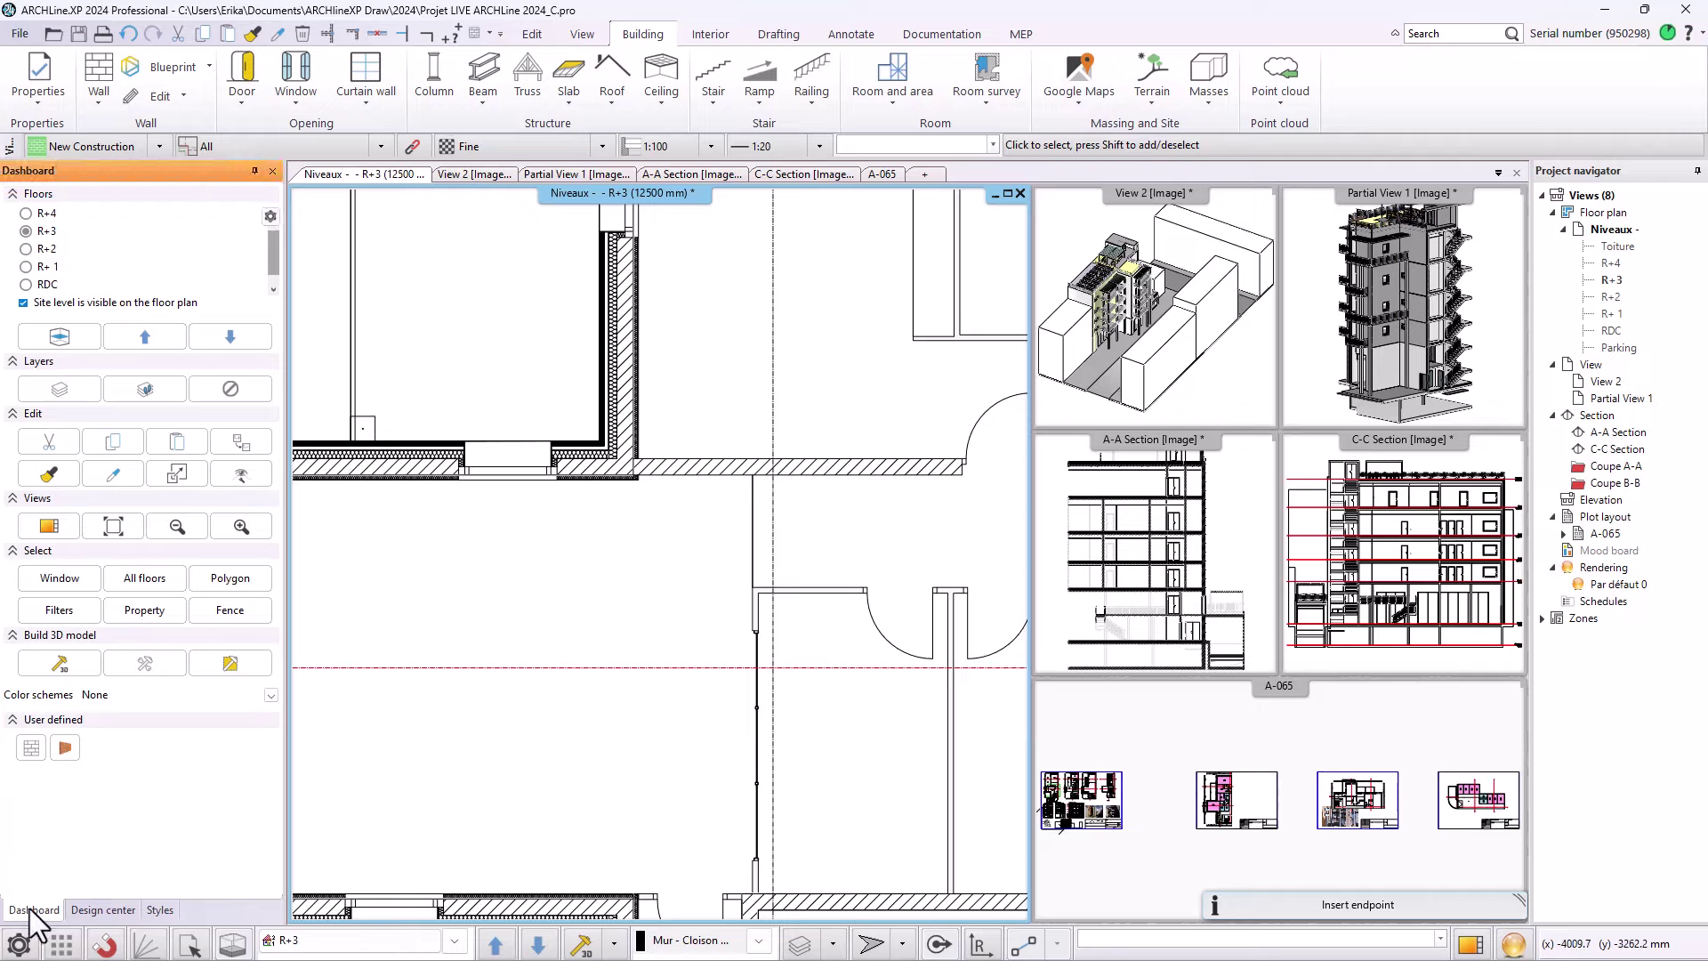
click(103, 904)
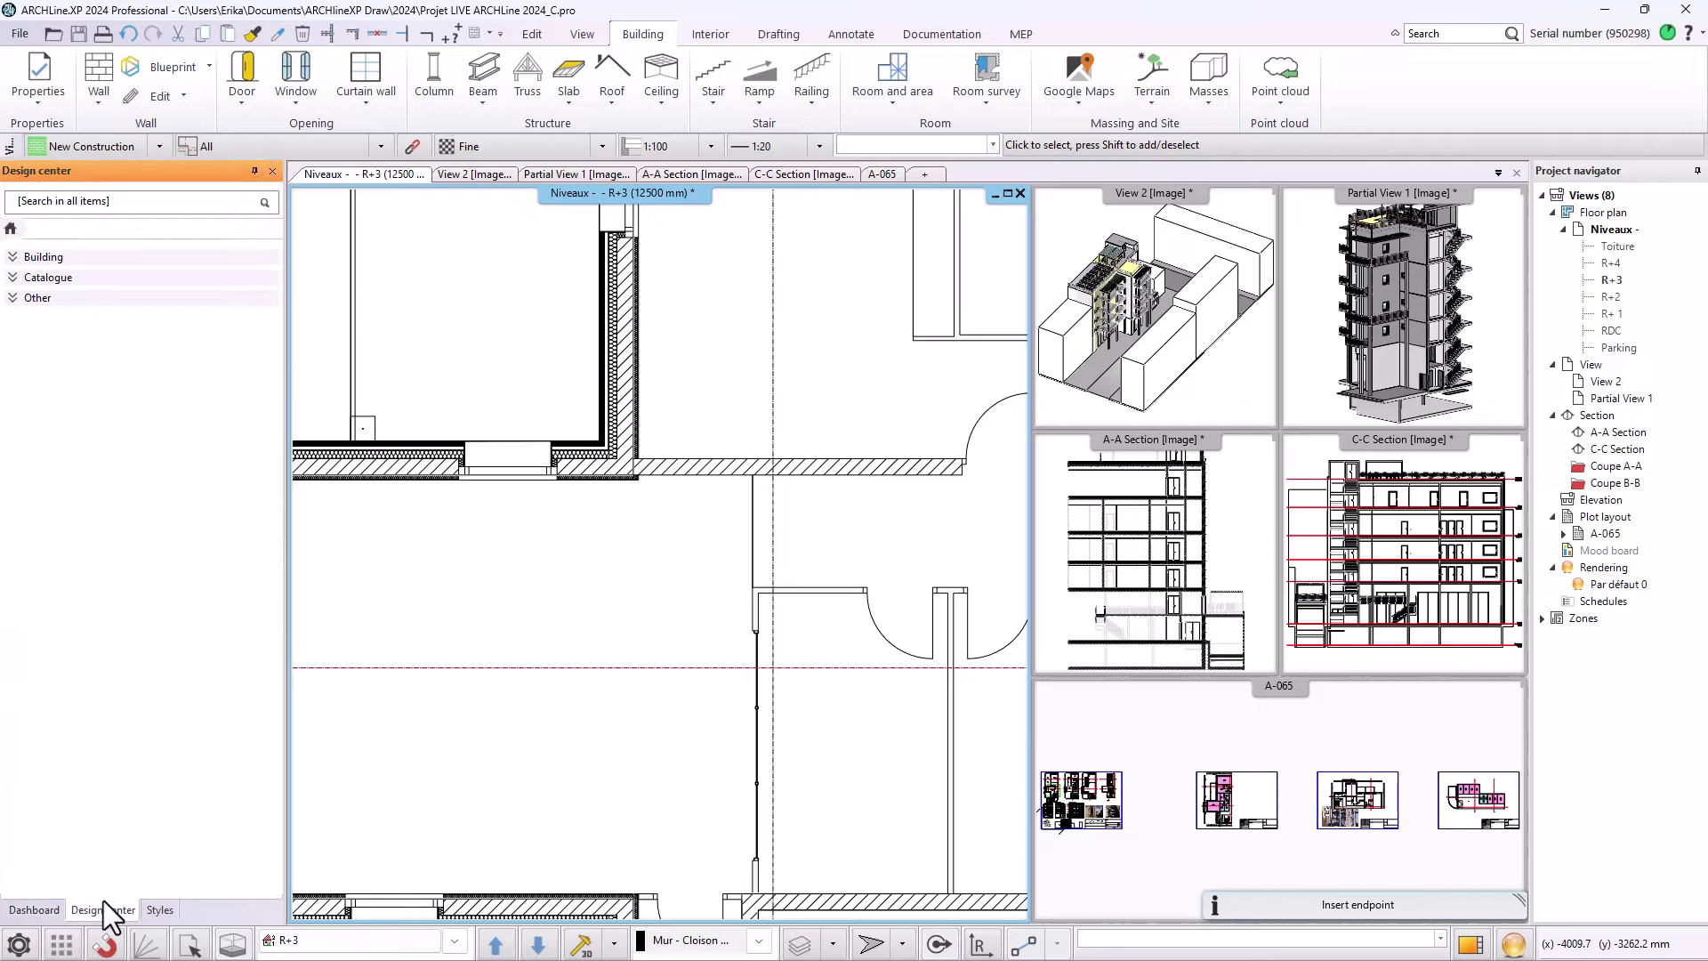
click(157, 905)
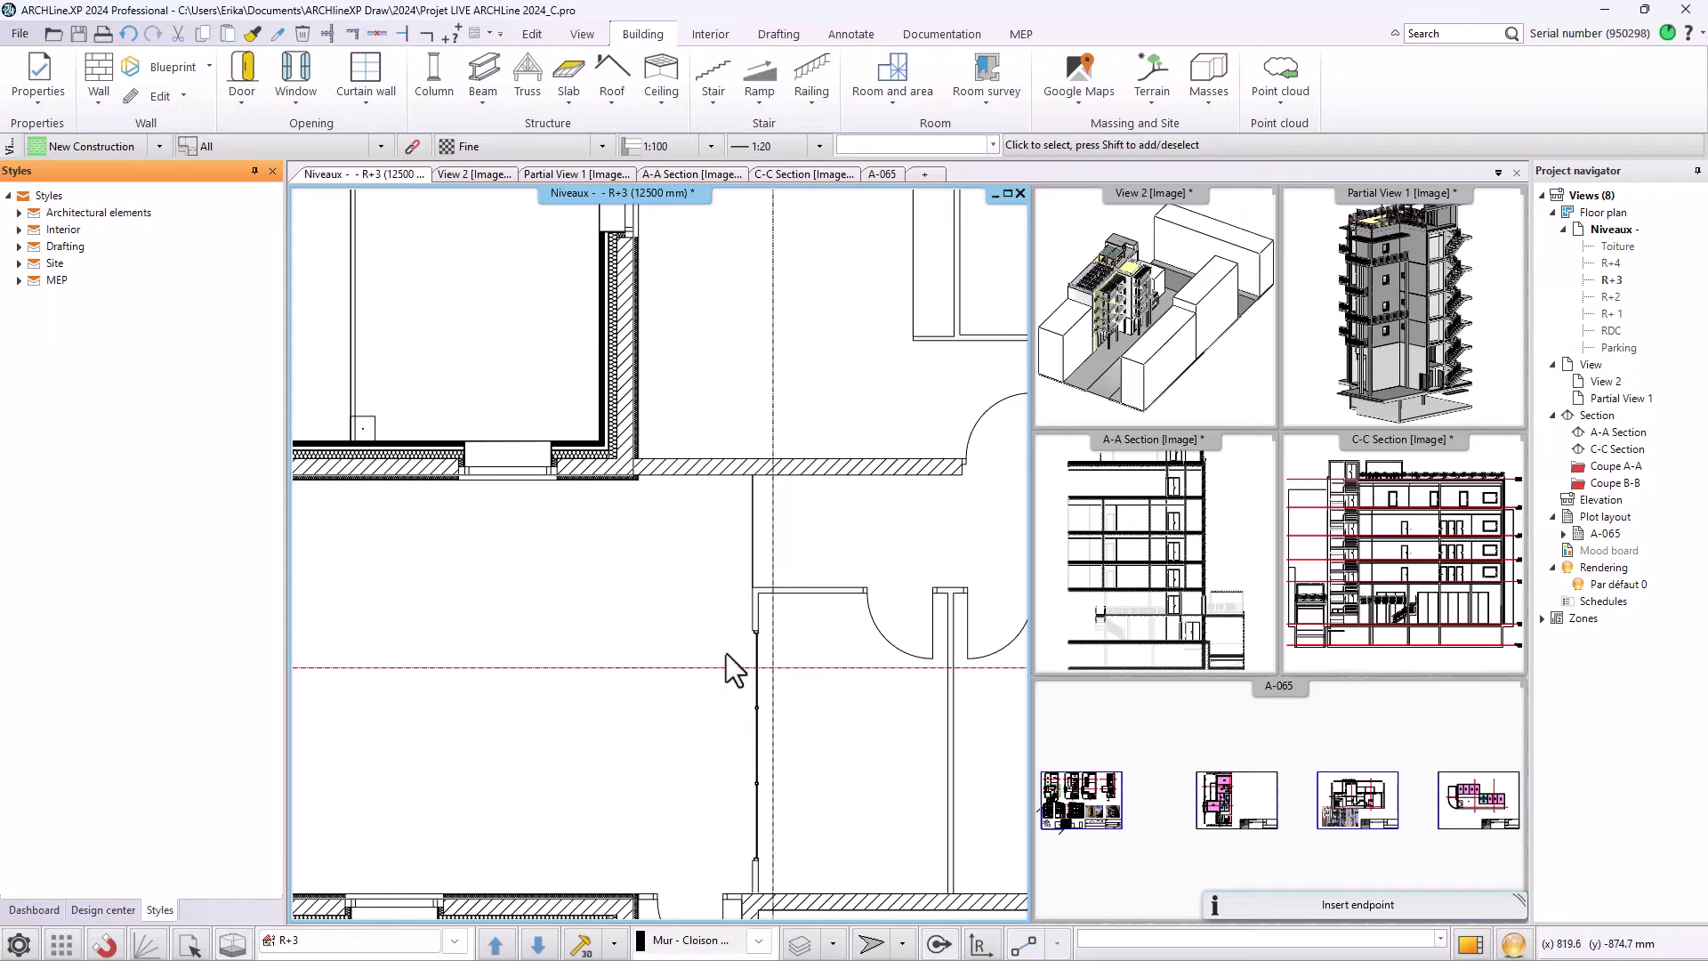
click(1472, 600)
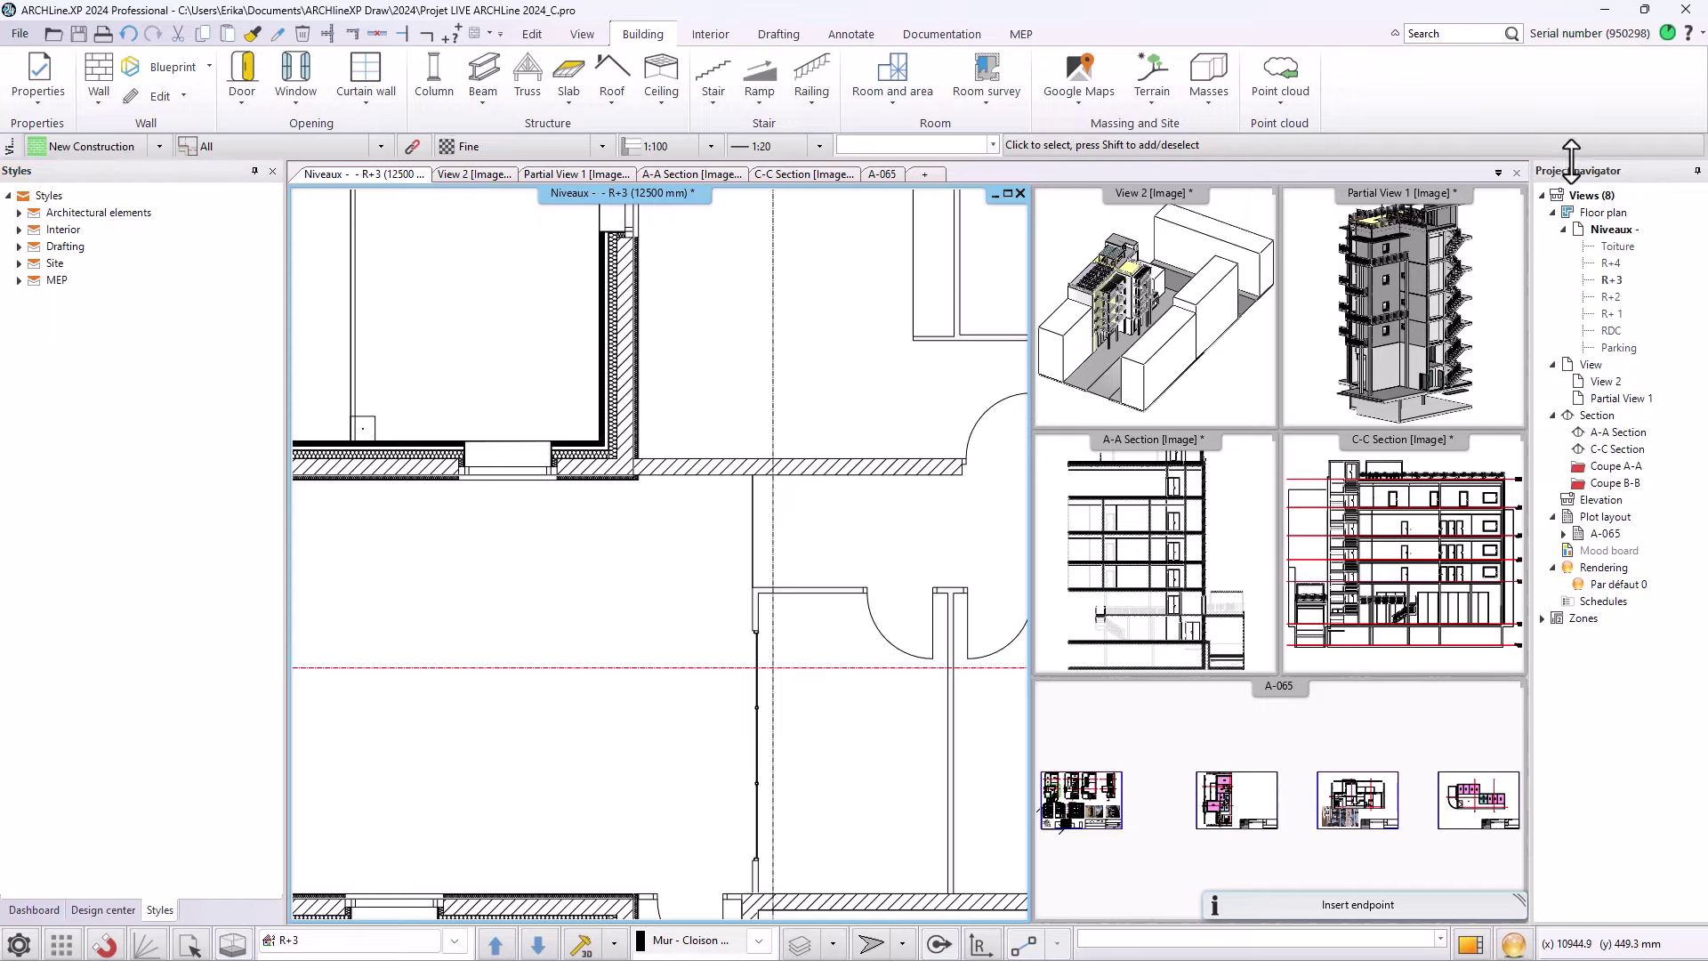
click(1601, 194)
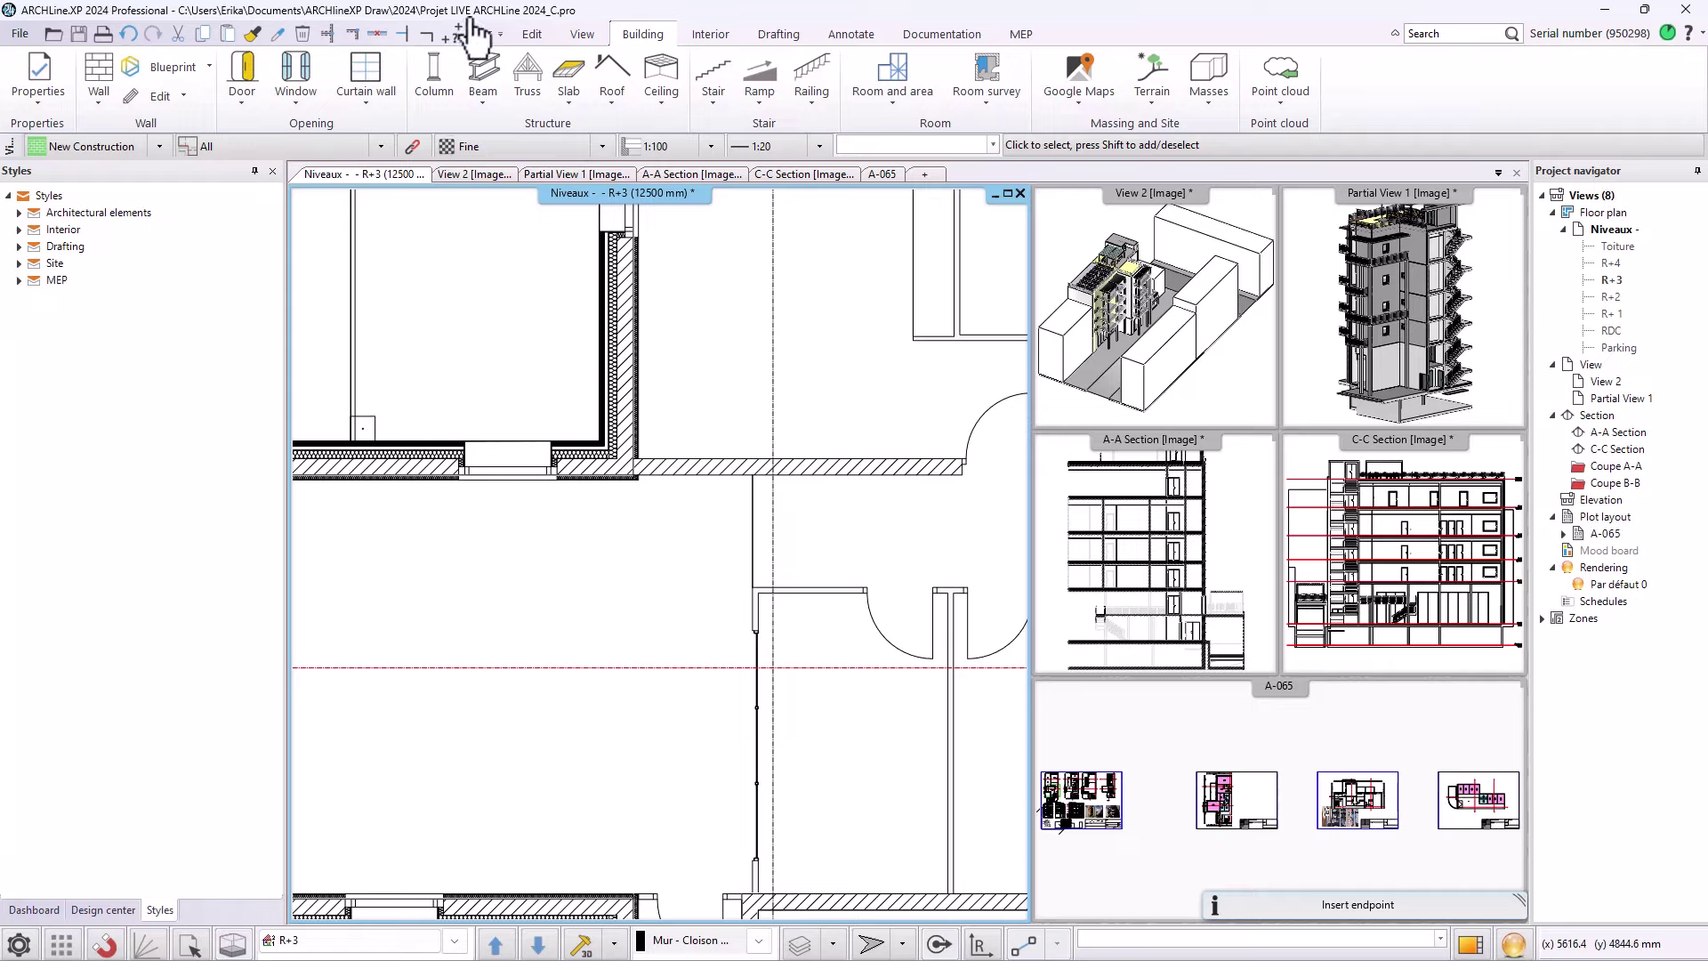
- Open the View ribbon's User interface list of Design center, Project navigator, Properties and Clean screen
click(582, 34)
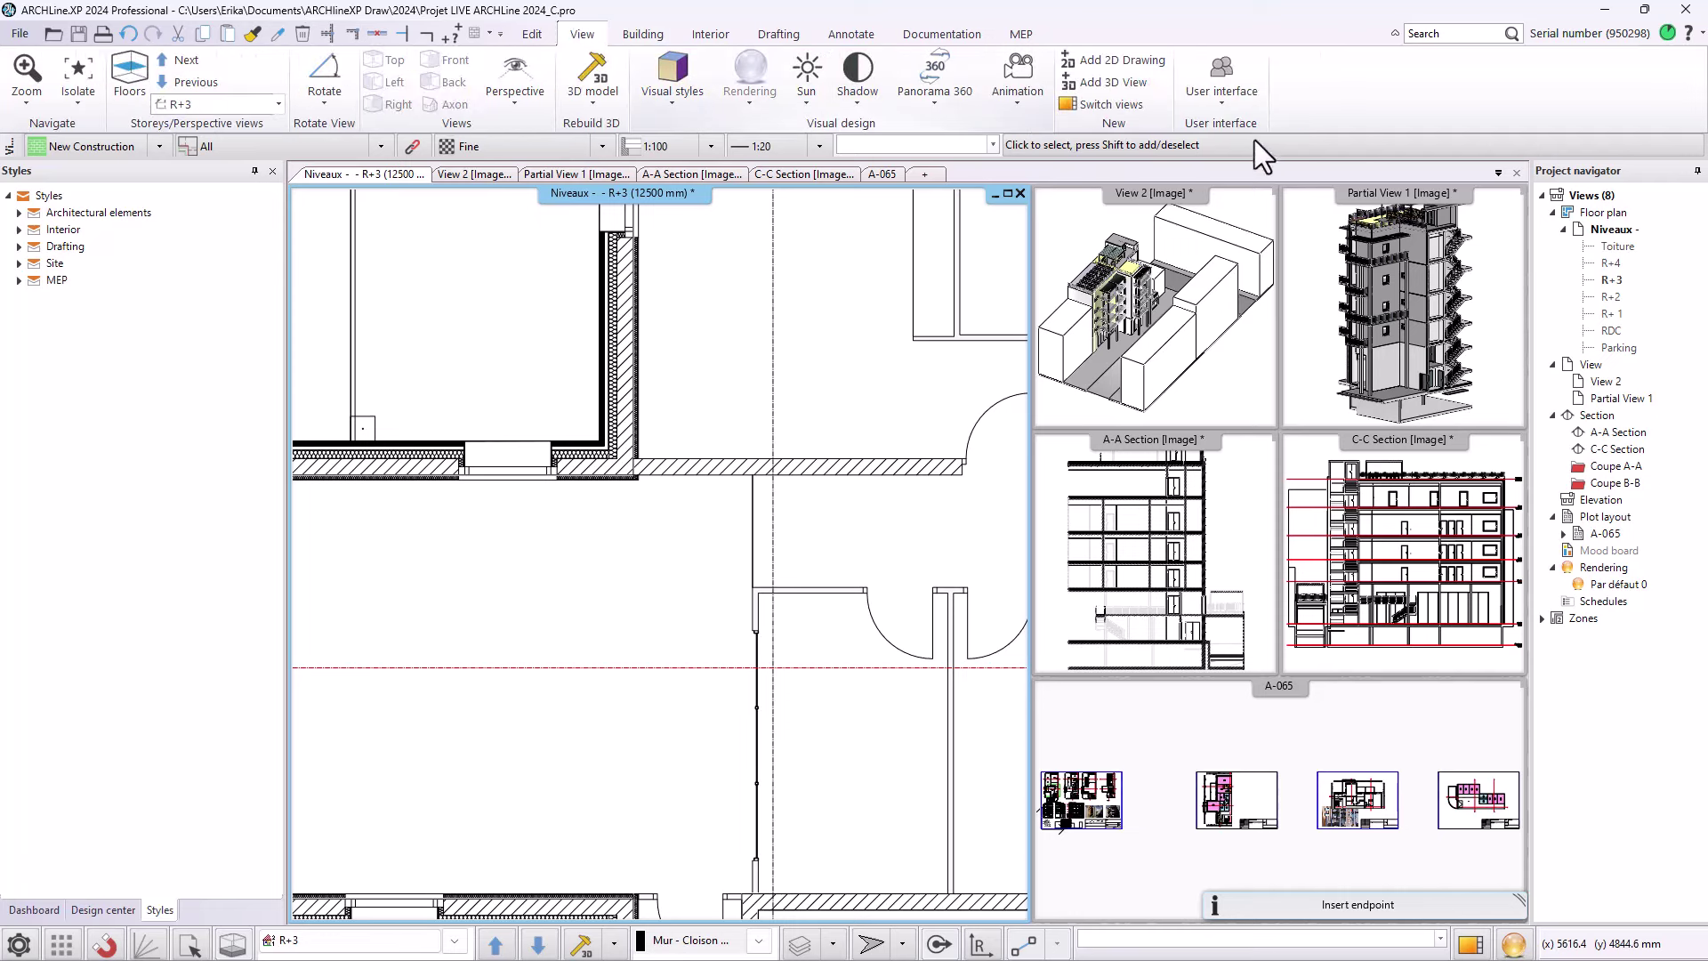
click(1225, 104)
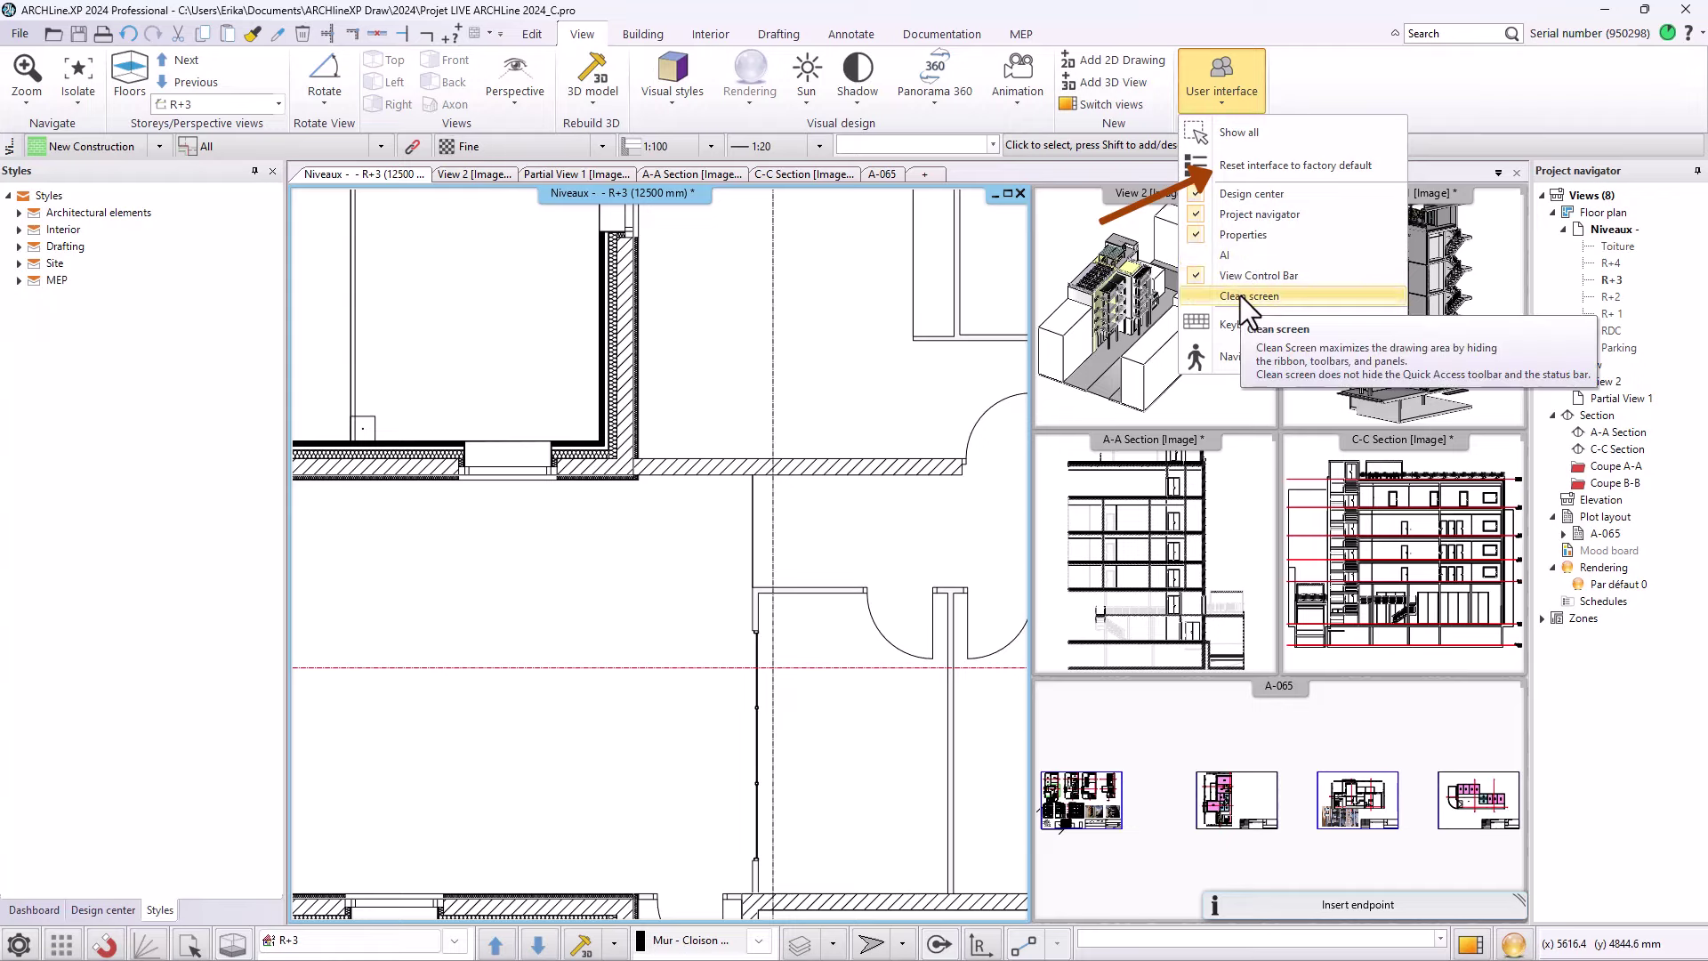
- Set the Styles panel to auto-hide, then pin Design center so it stays docked open
click(559, 586)
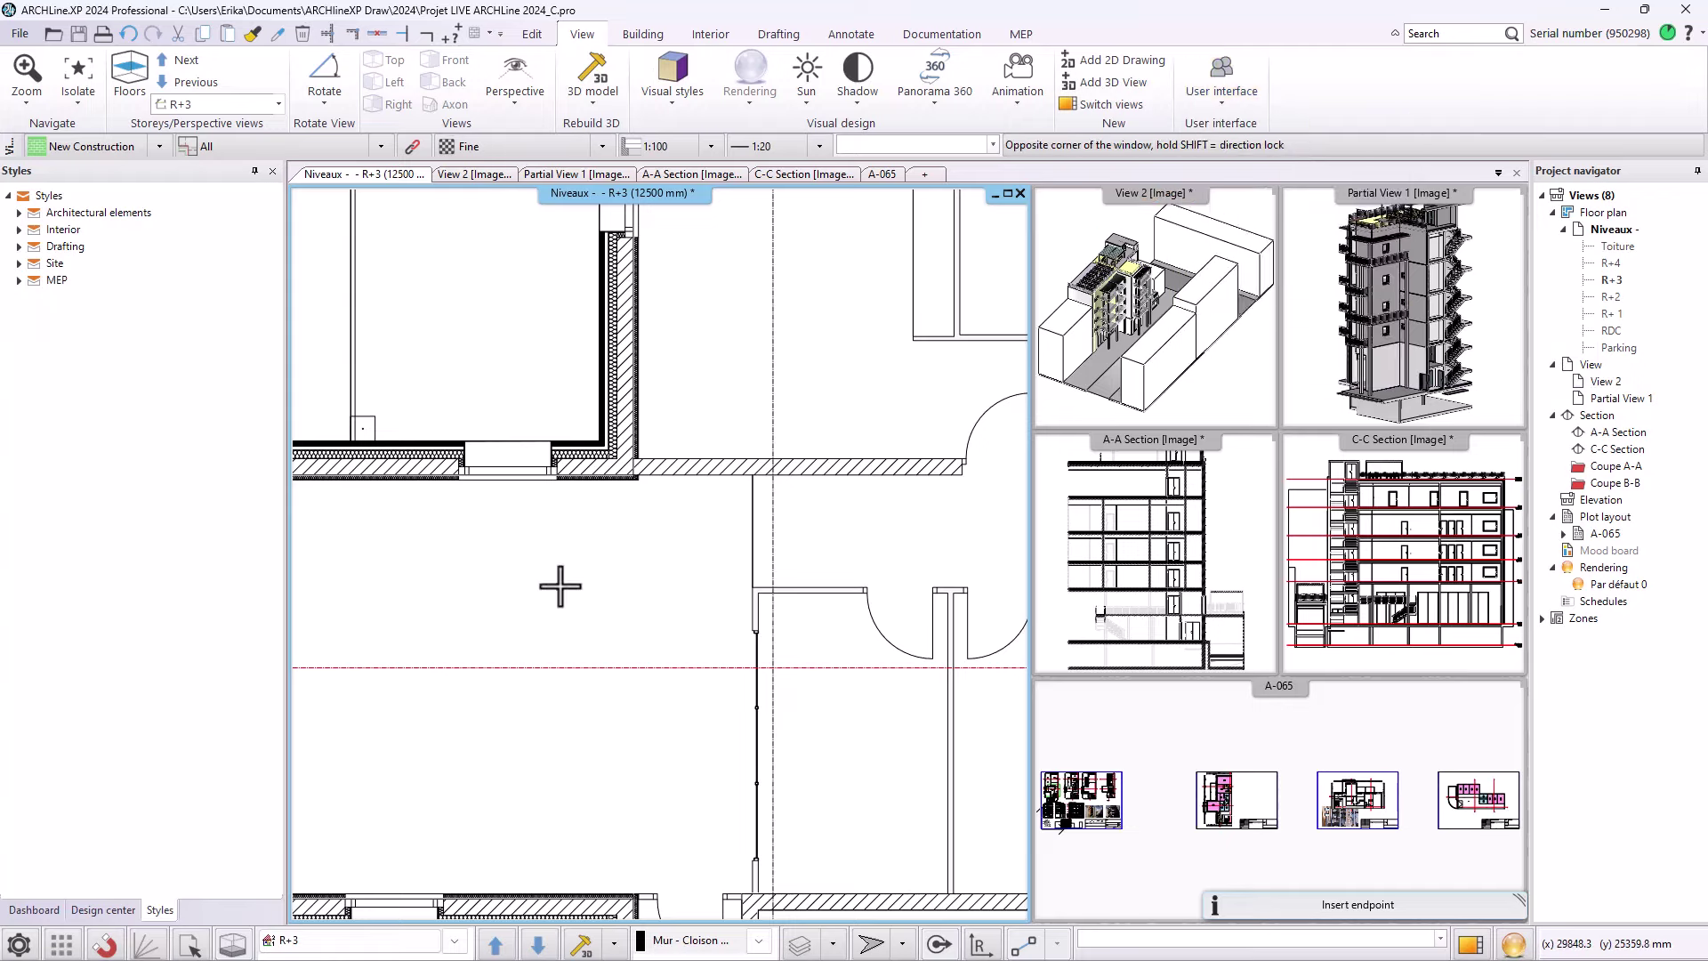
click(259, 171)
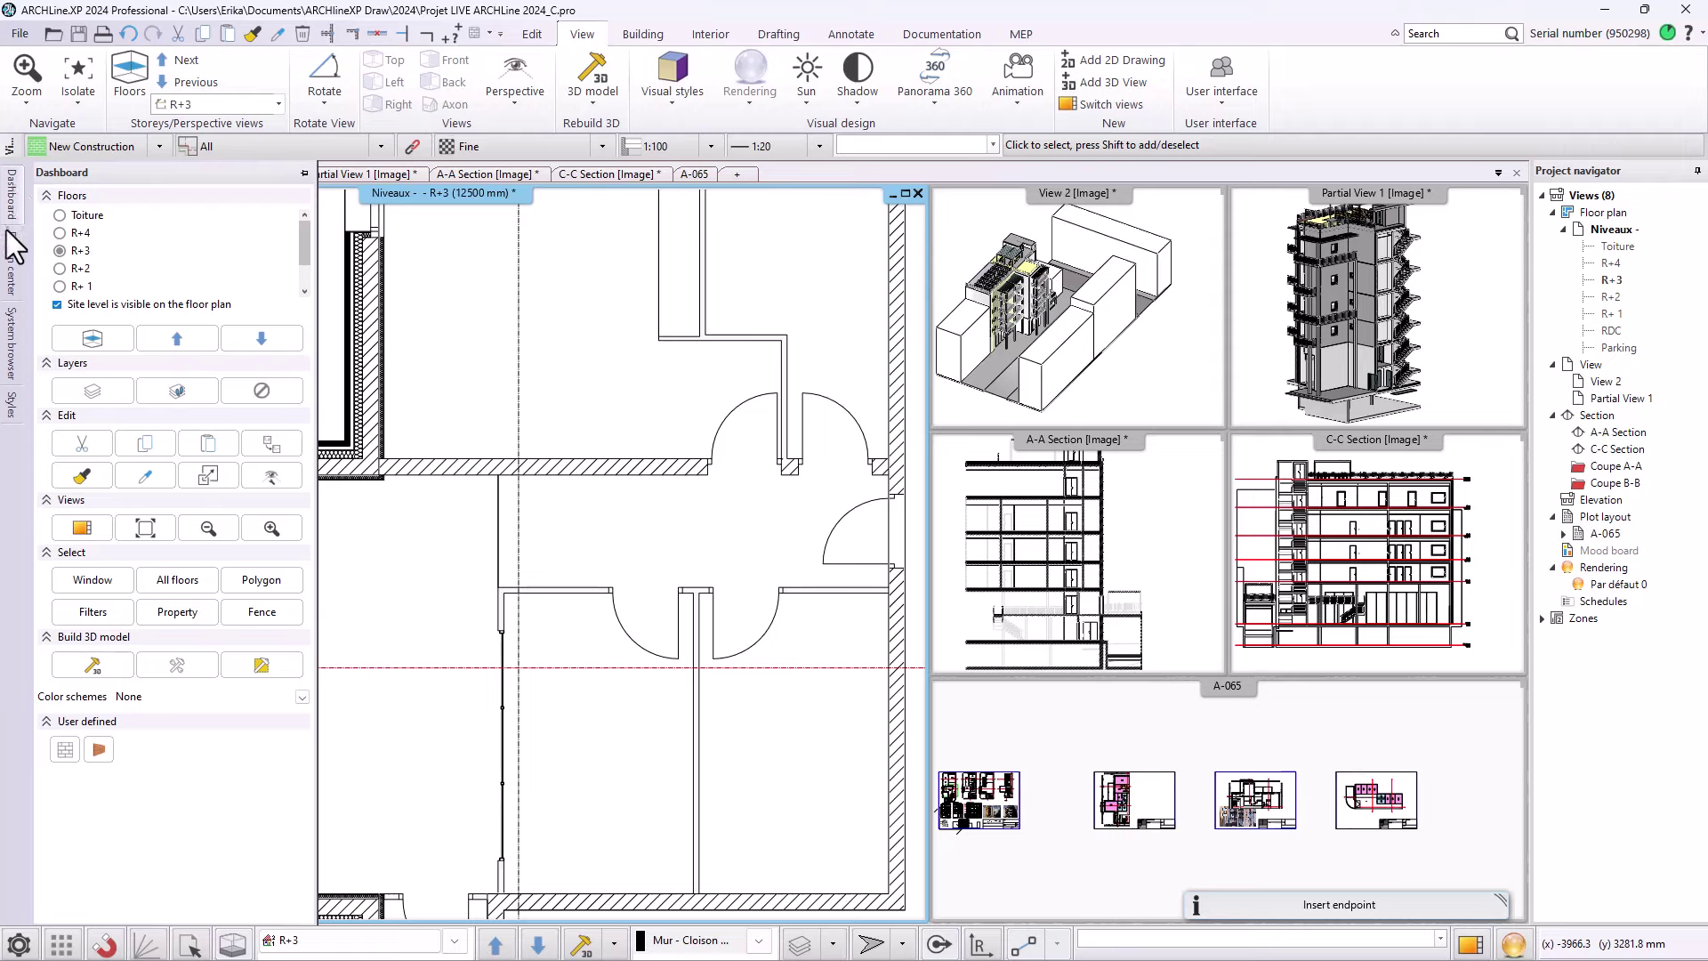
mouse_move(11, 283)
mouse_move(13, 408)
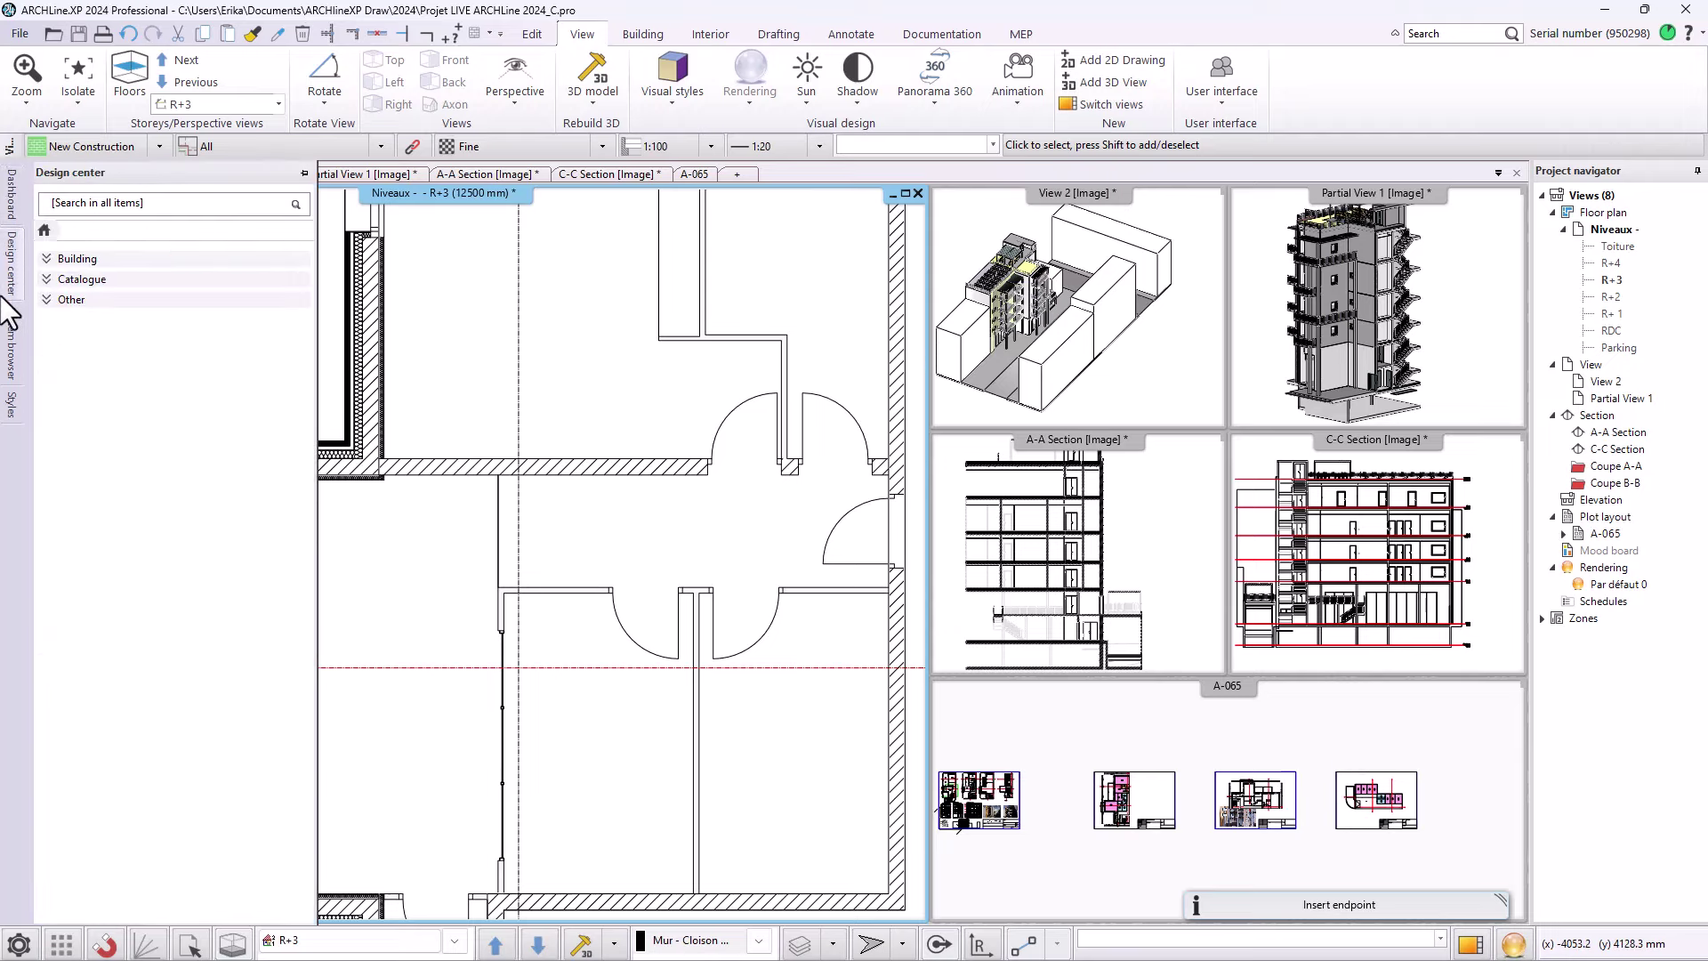
click(306, 173)
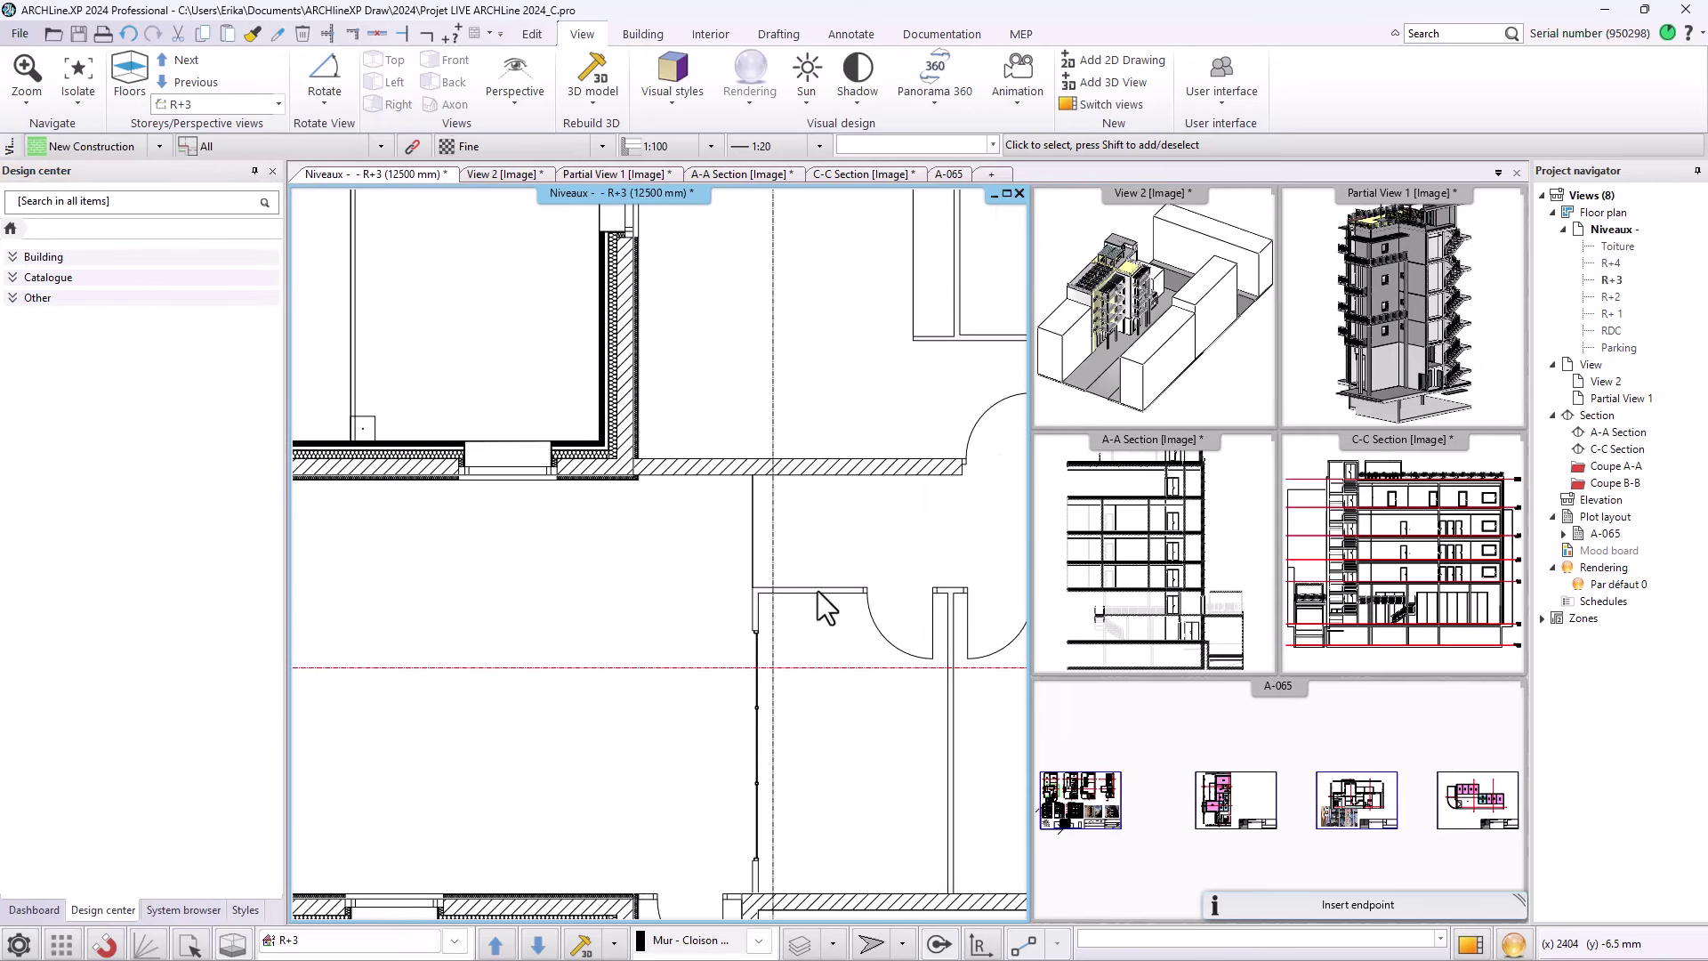
- Change the 4694.2 mm partition's total thickness to 100 mm, then undo it back to 70 mm
click(819, 593)
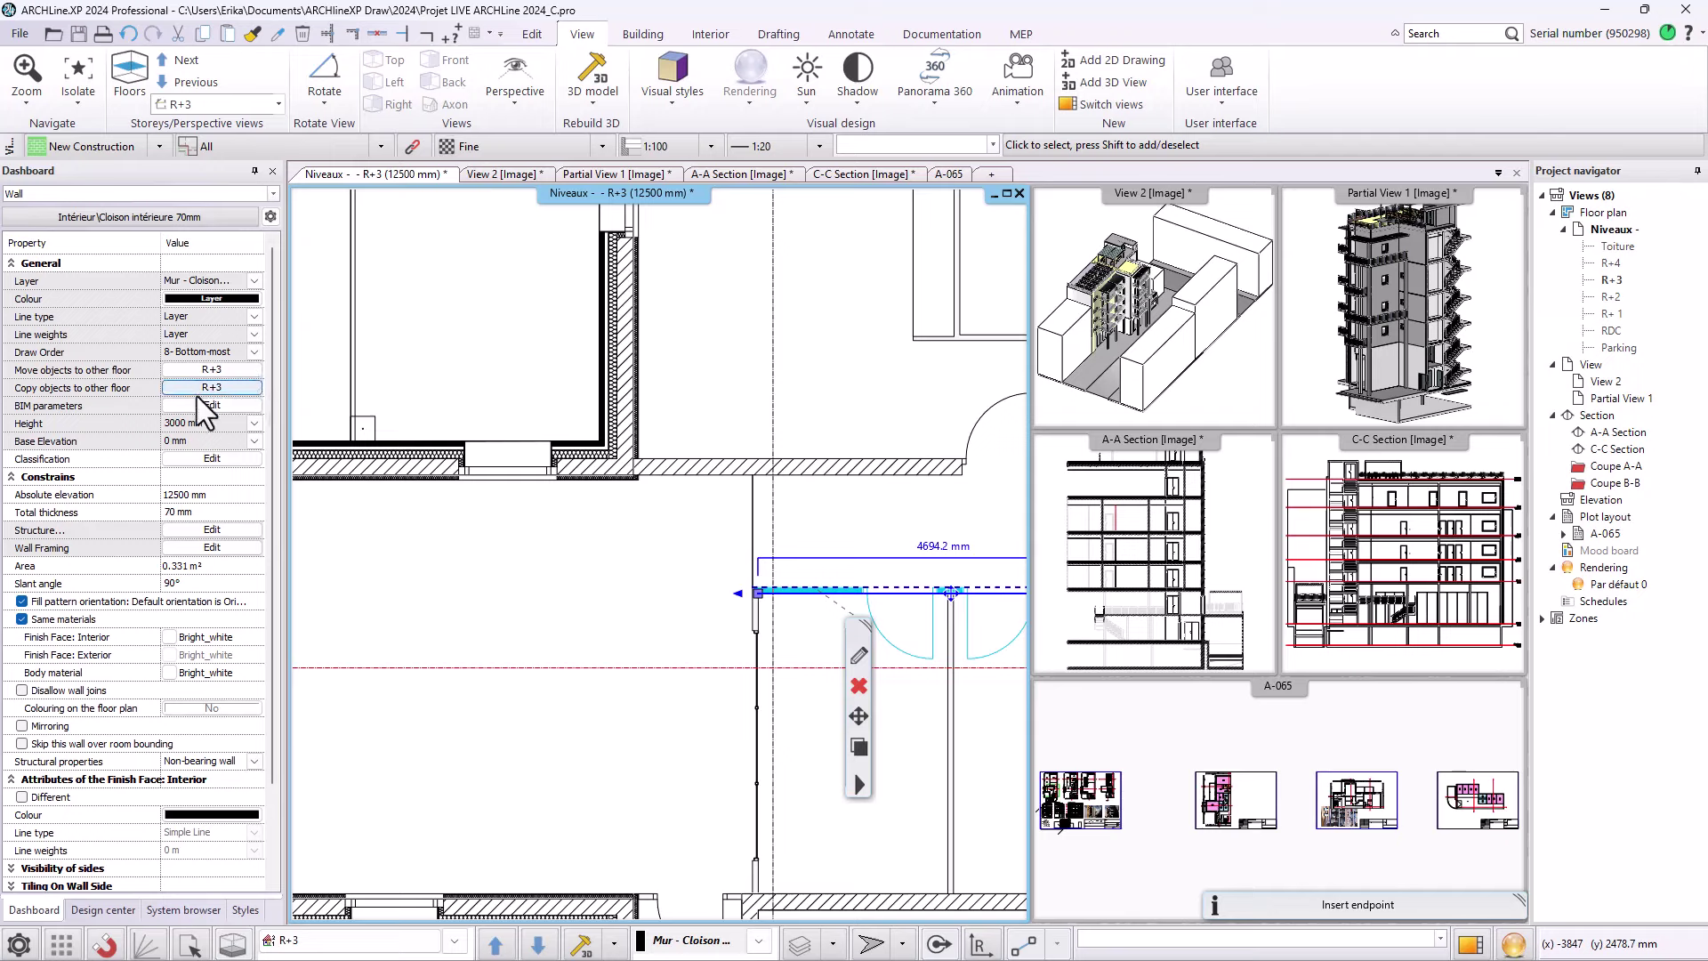
click(202, 514)
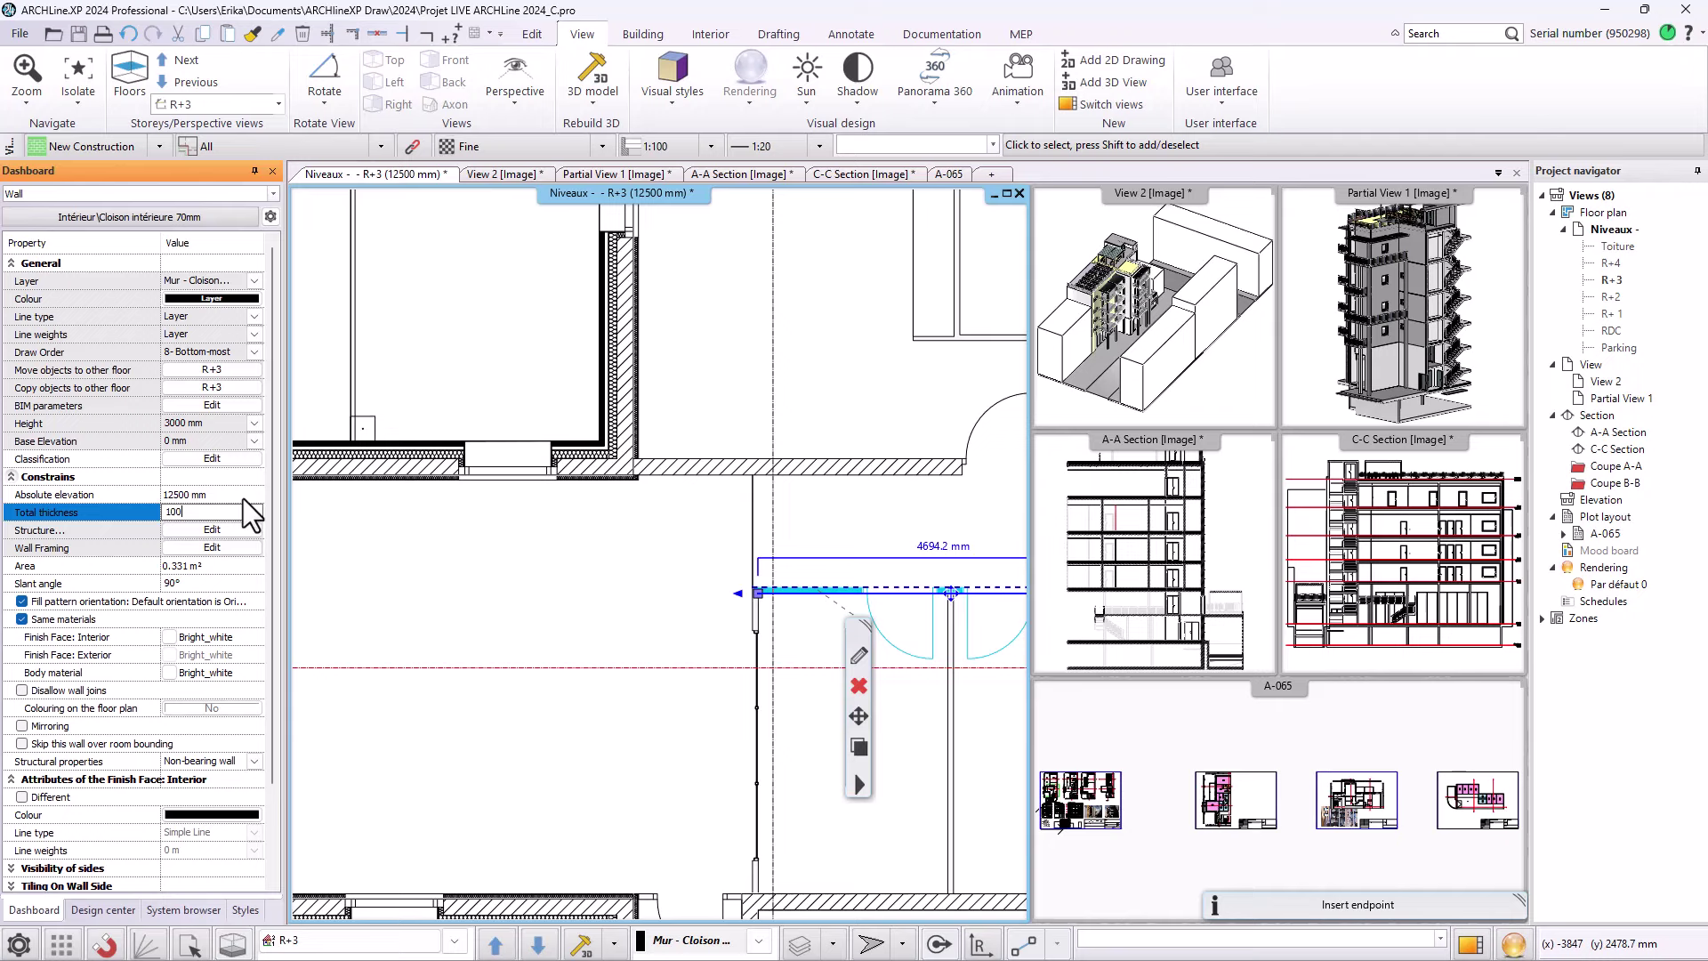
key(Return)
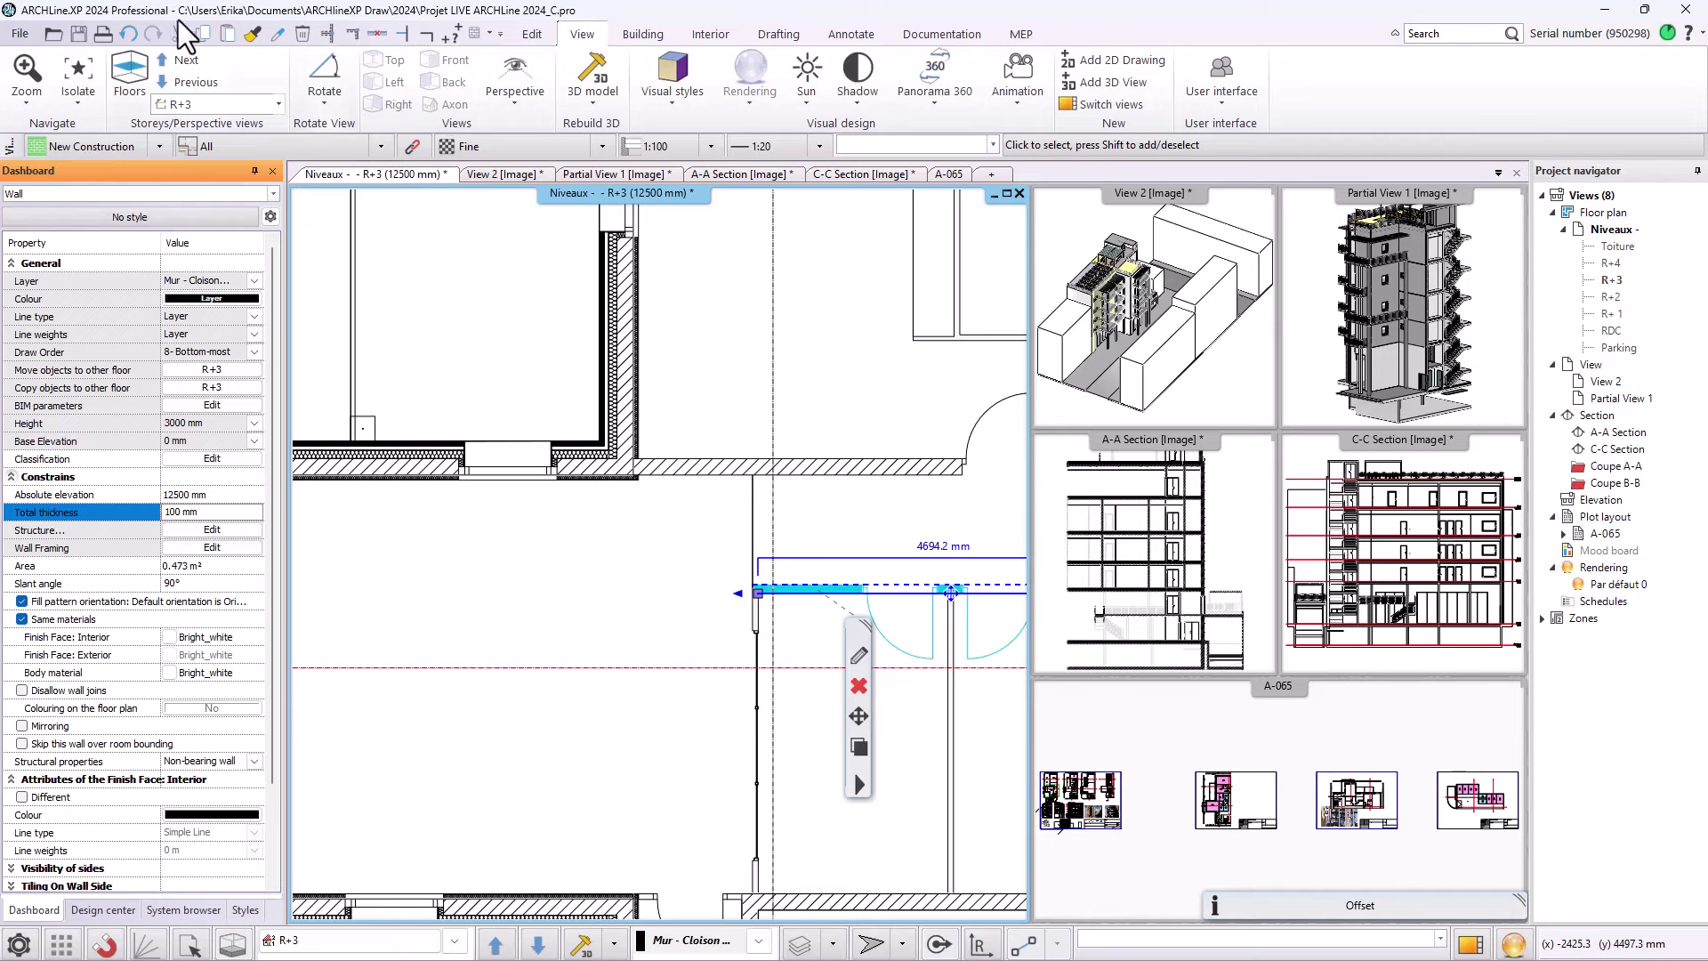
click(131, 36)
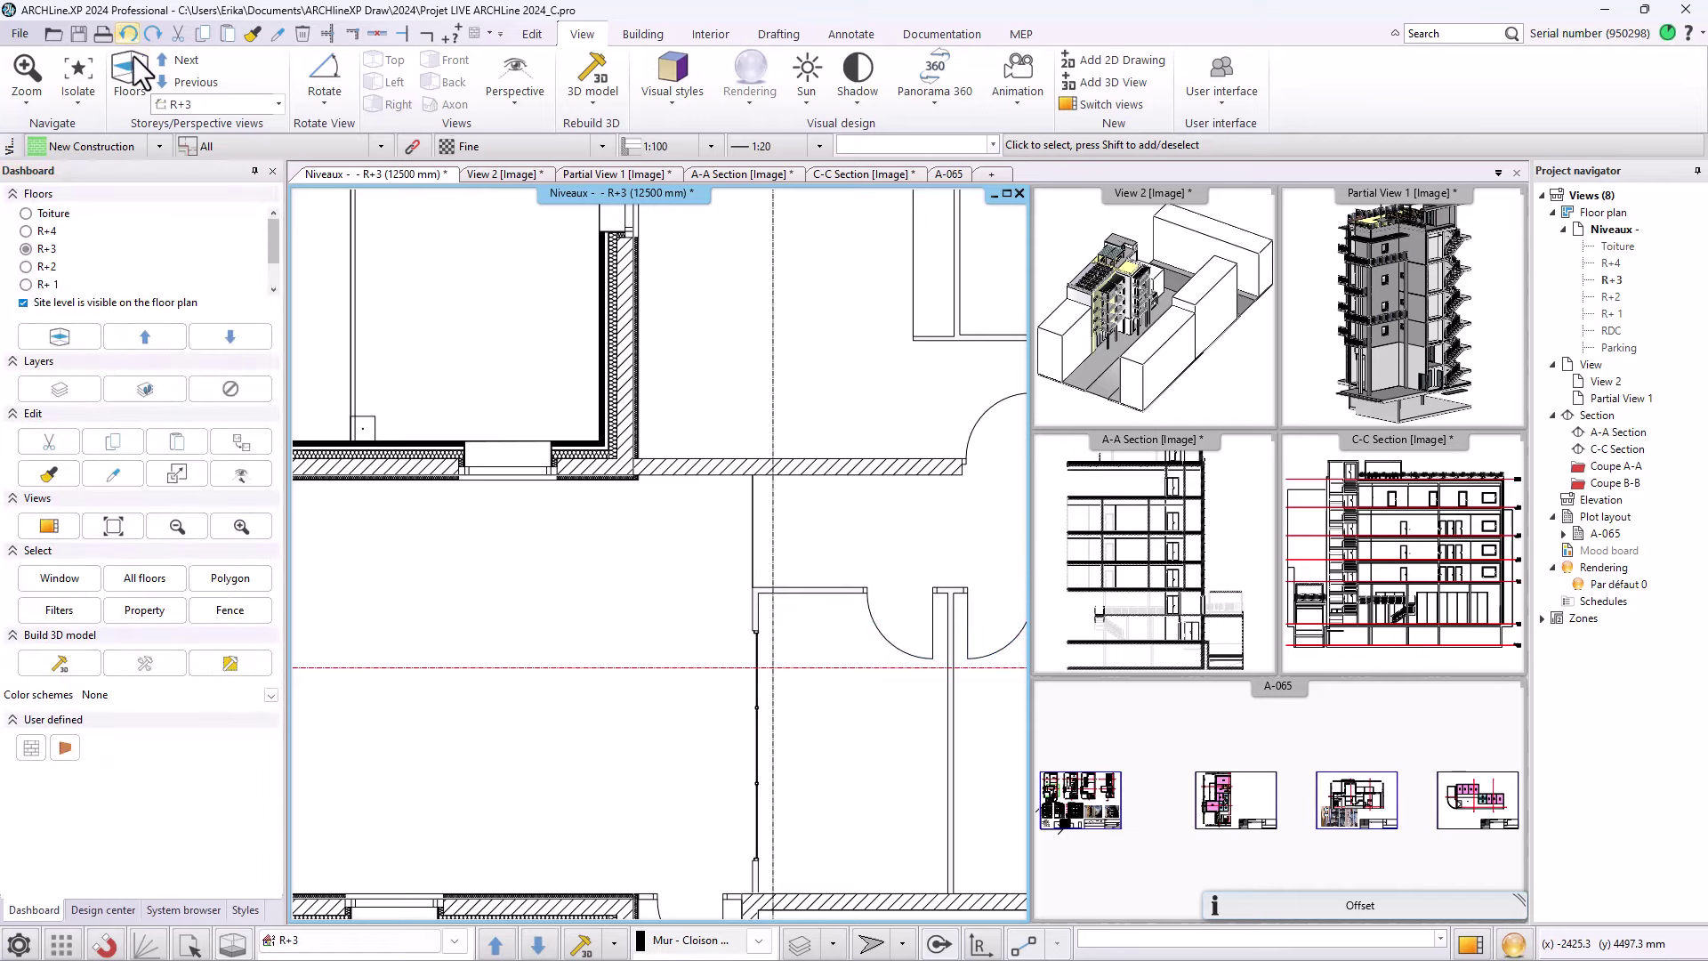
- Browse Design center's door library to the Indoor Paneled doors and inspect one door's details
click(98, 910)
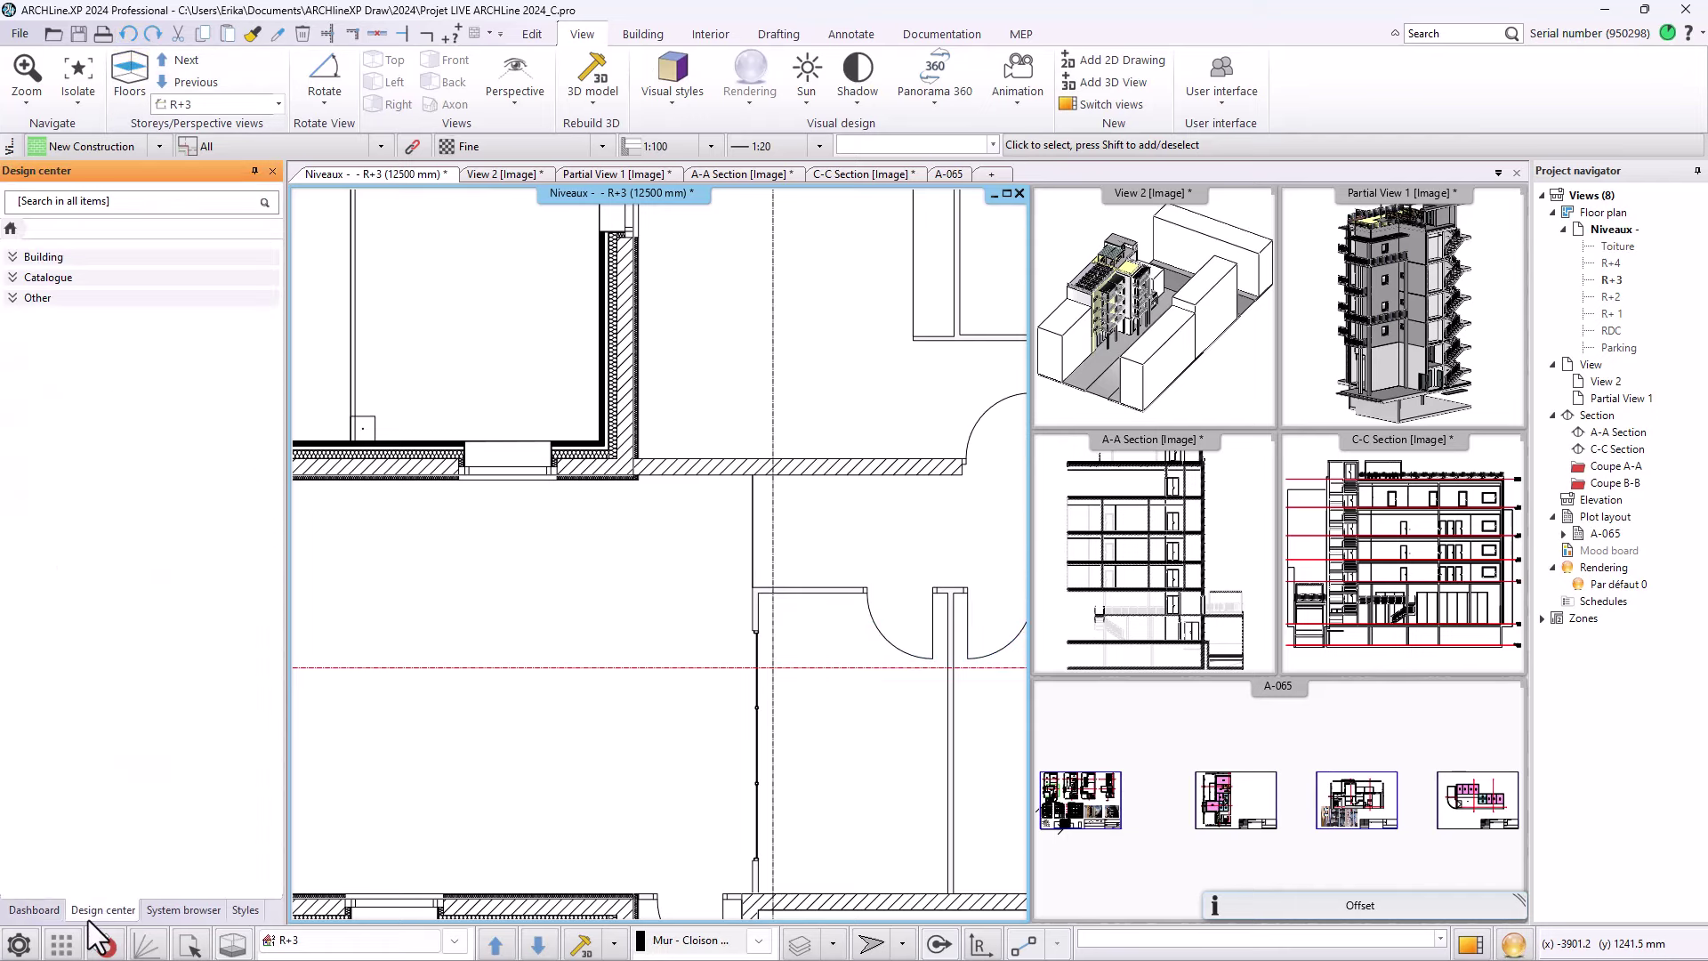
click(18, 258)
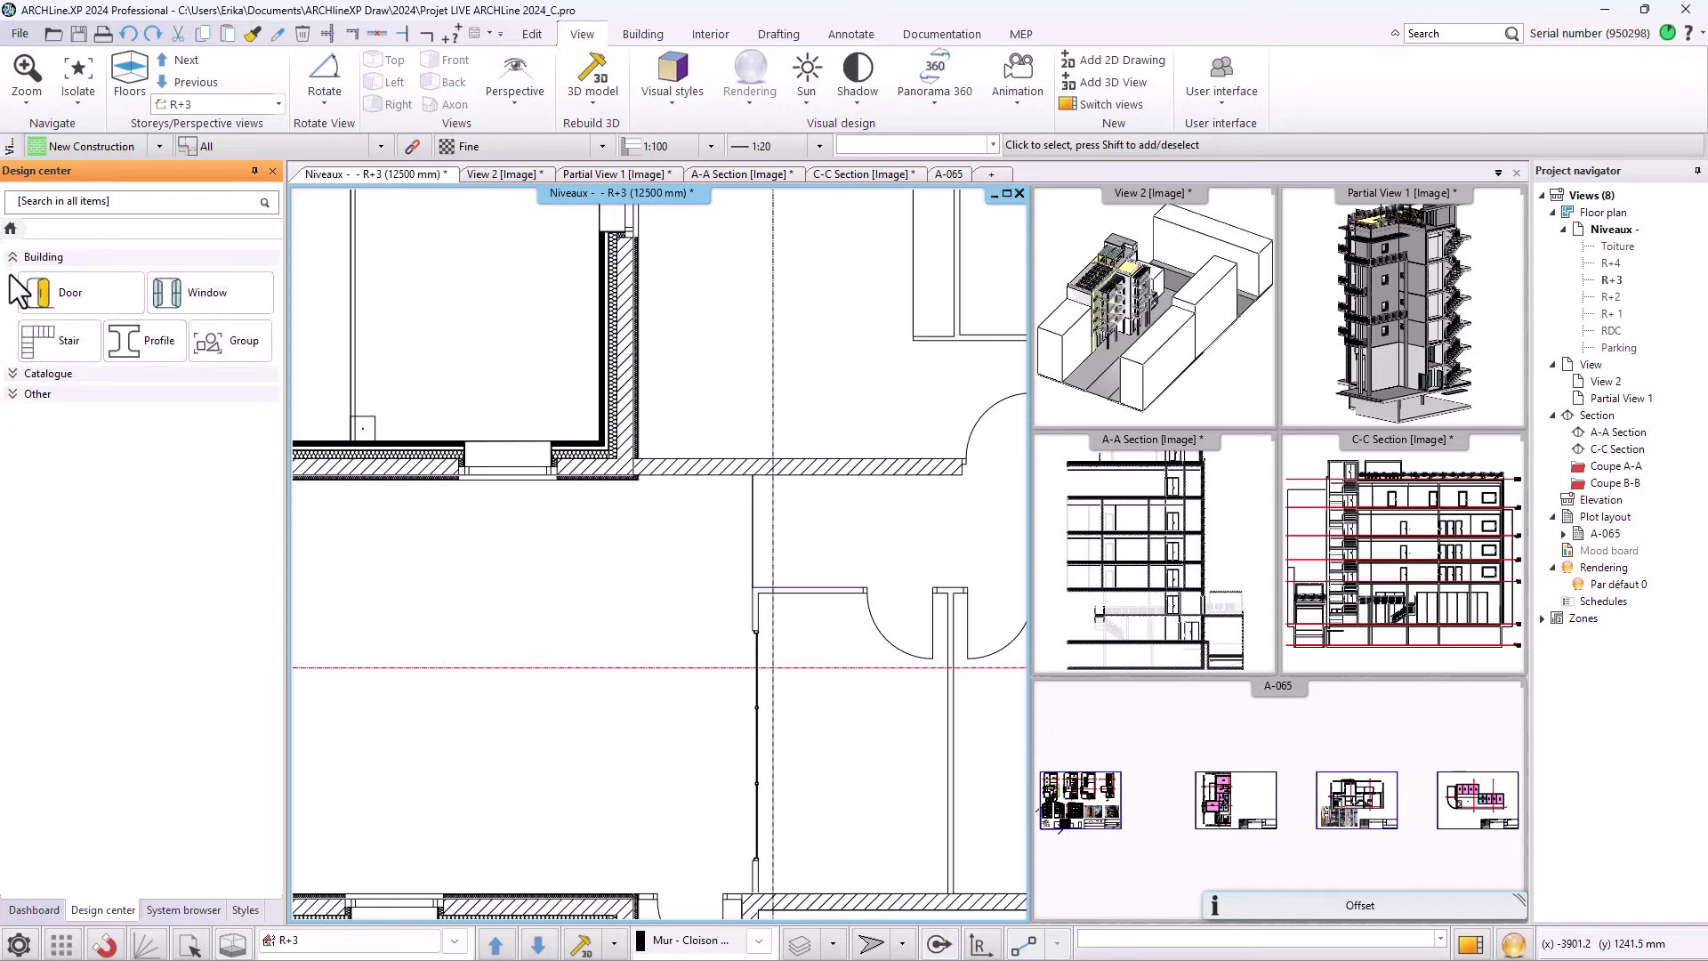
click(14, 376)
click(12, 537)
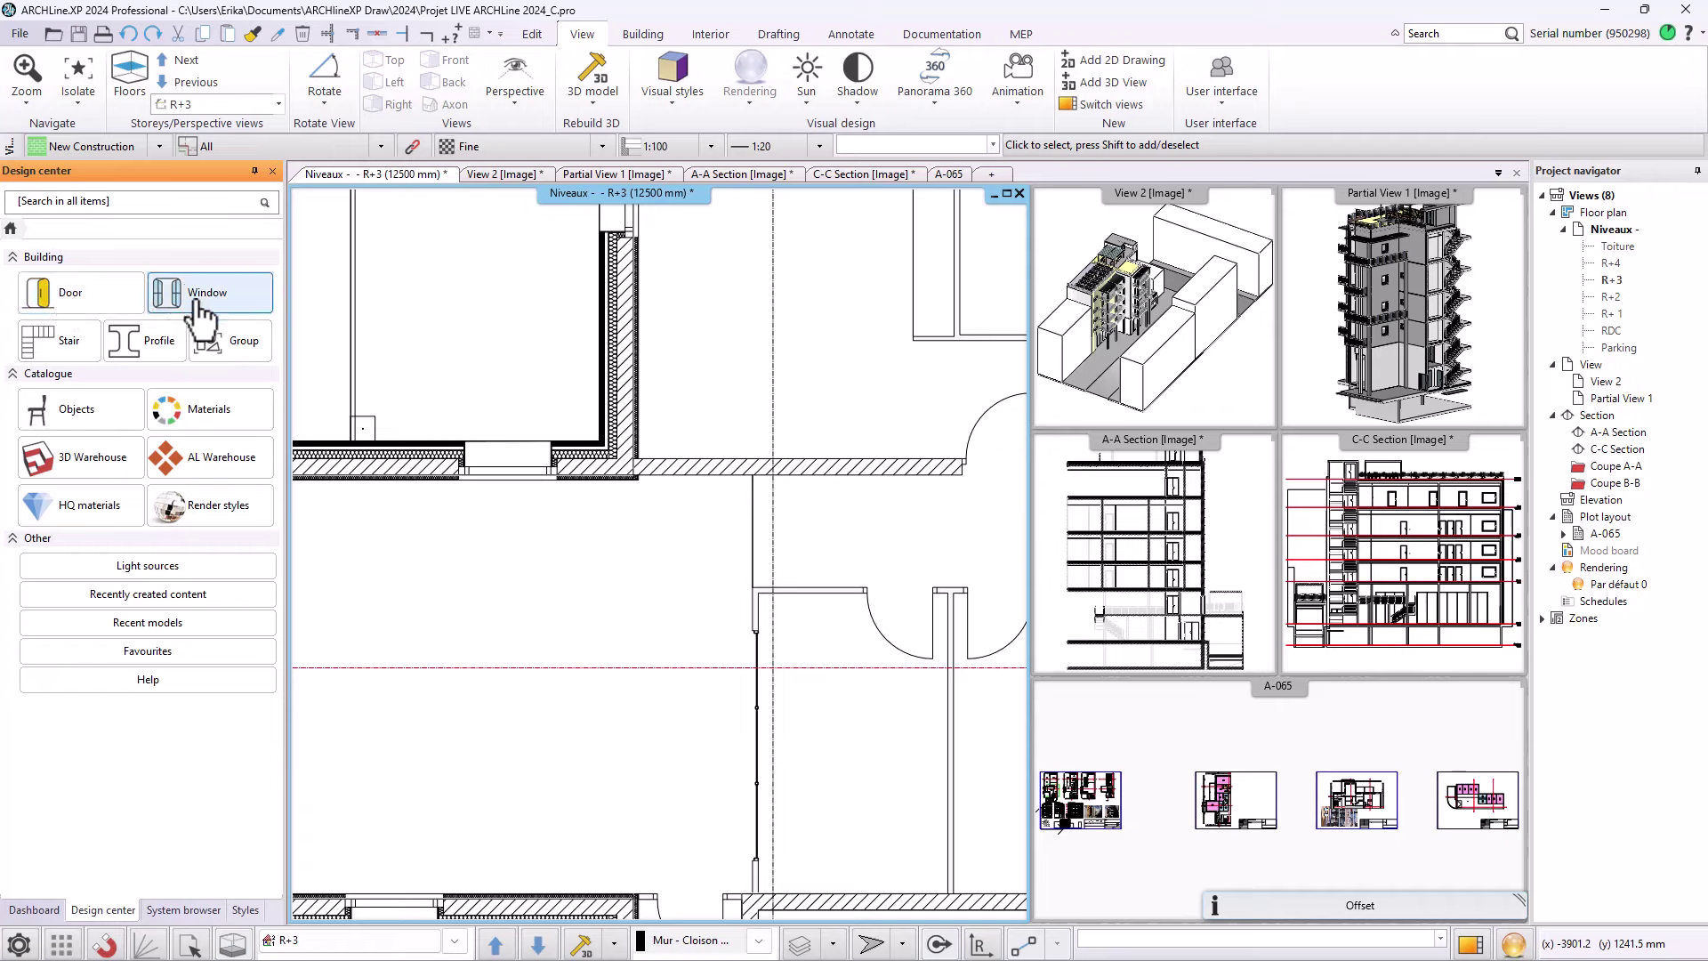
click(78, 409)
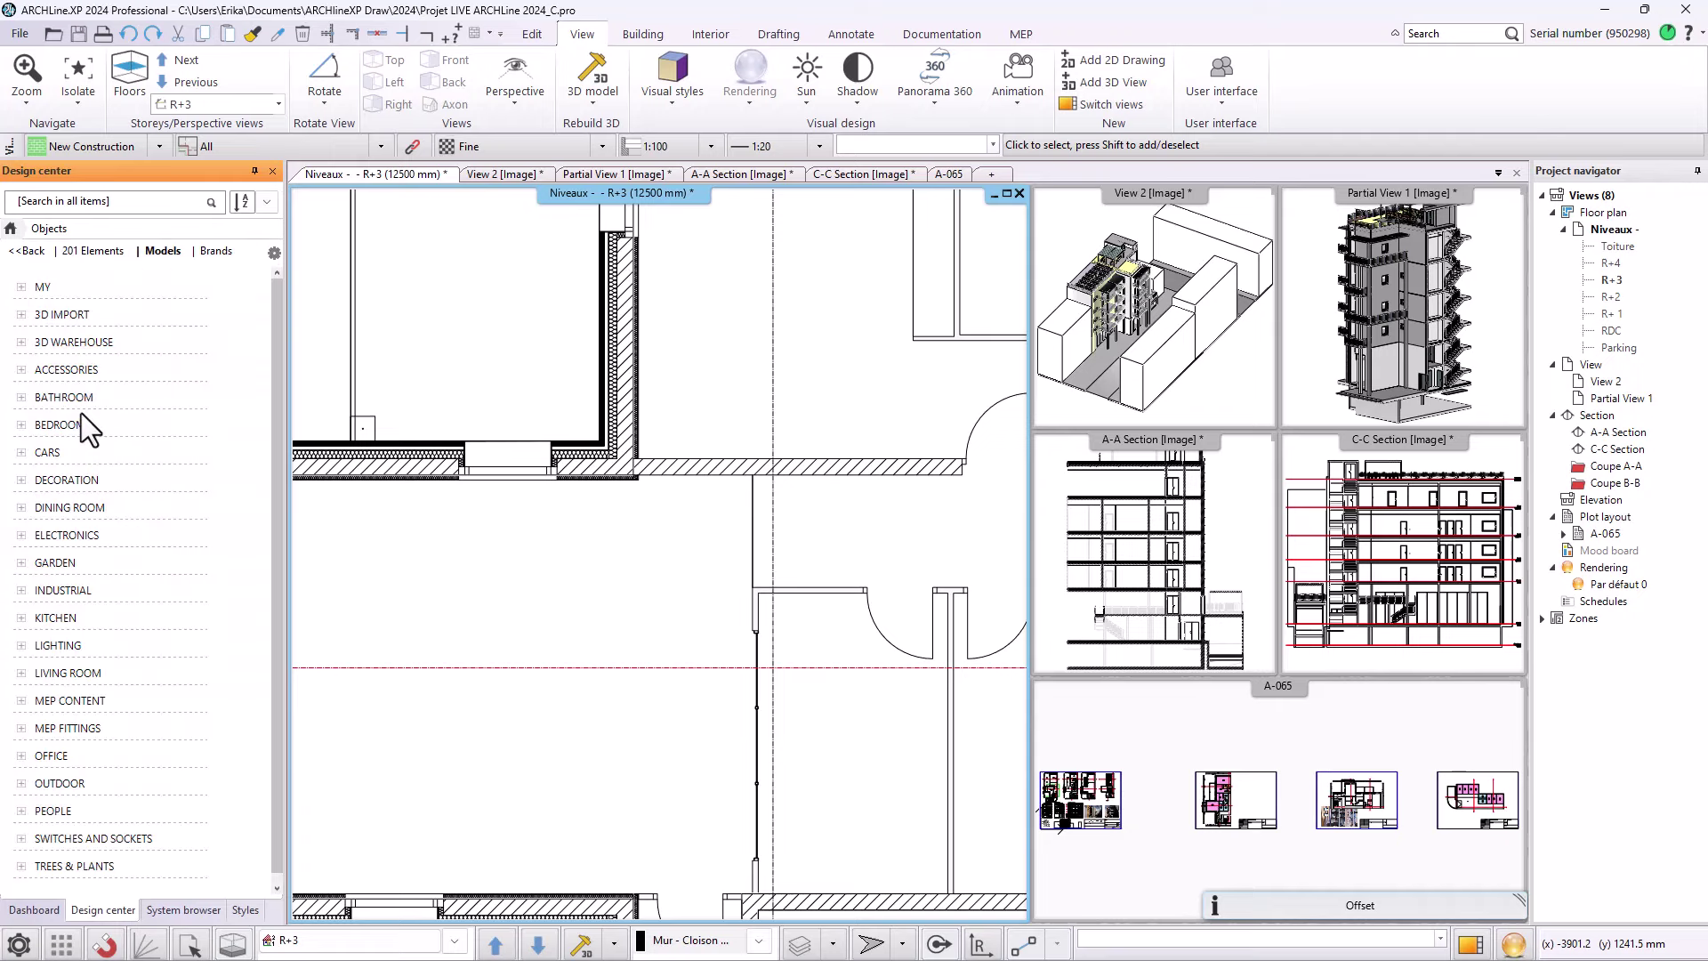
click(11, 228)
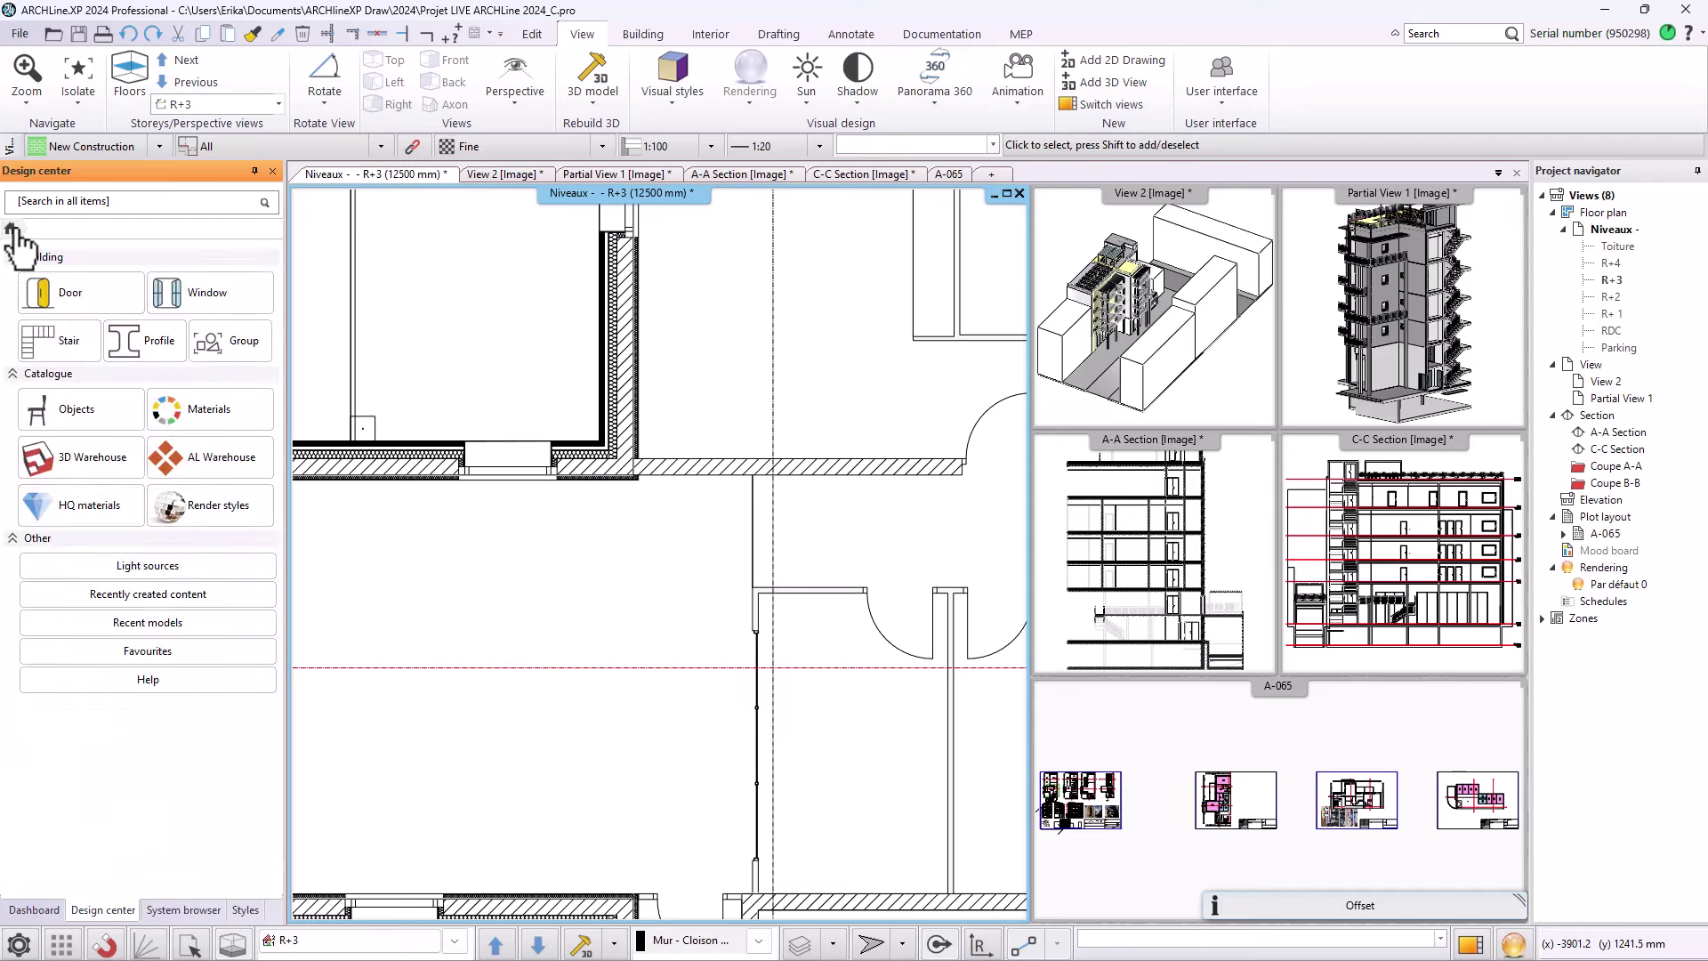
click(79, 301)
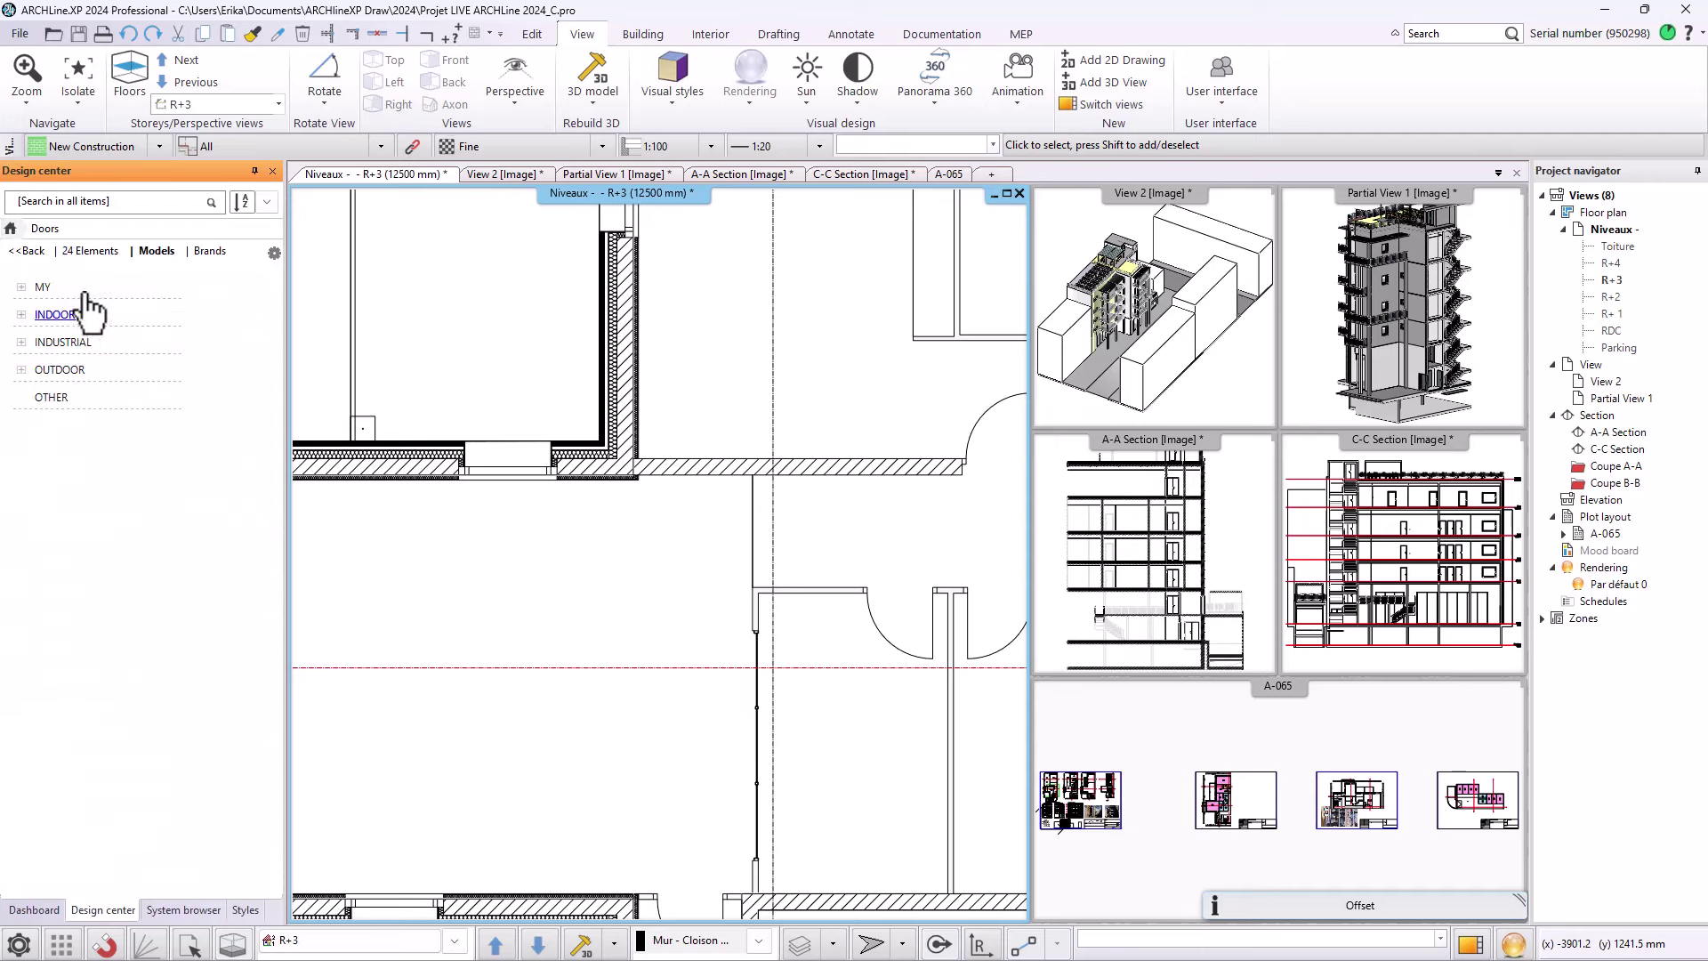
click(57, 316)
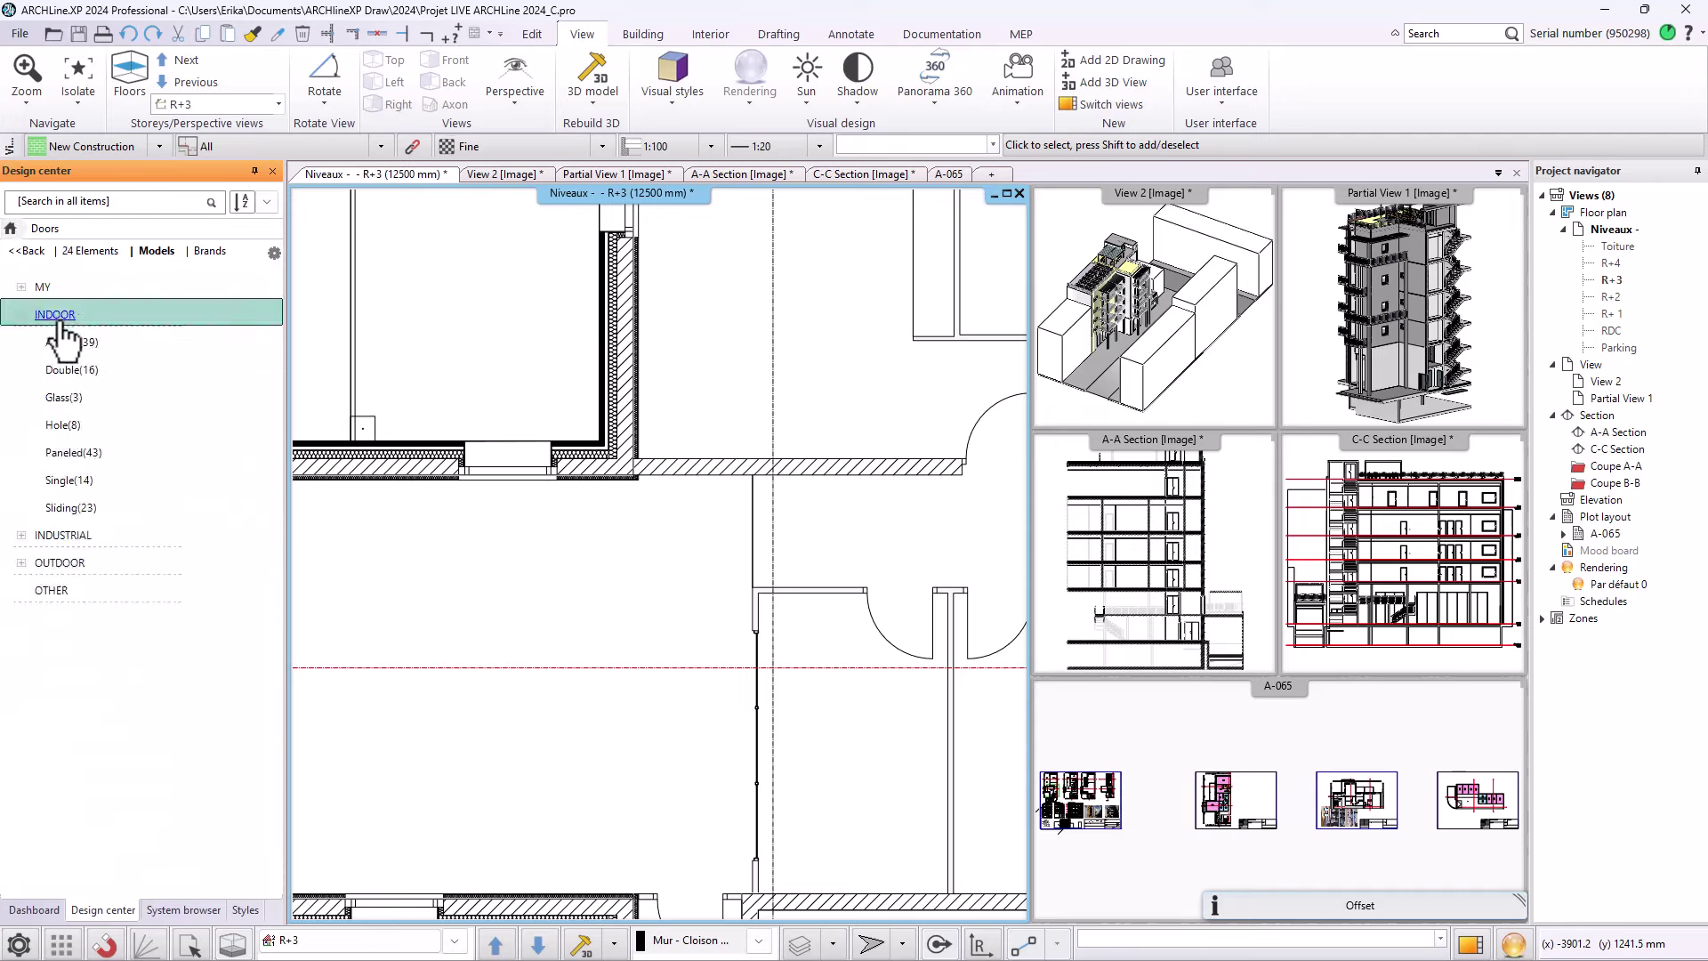
click(90, 454)
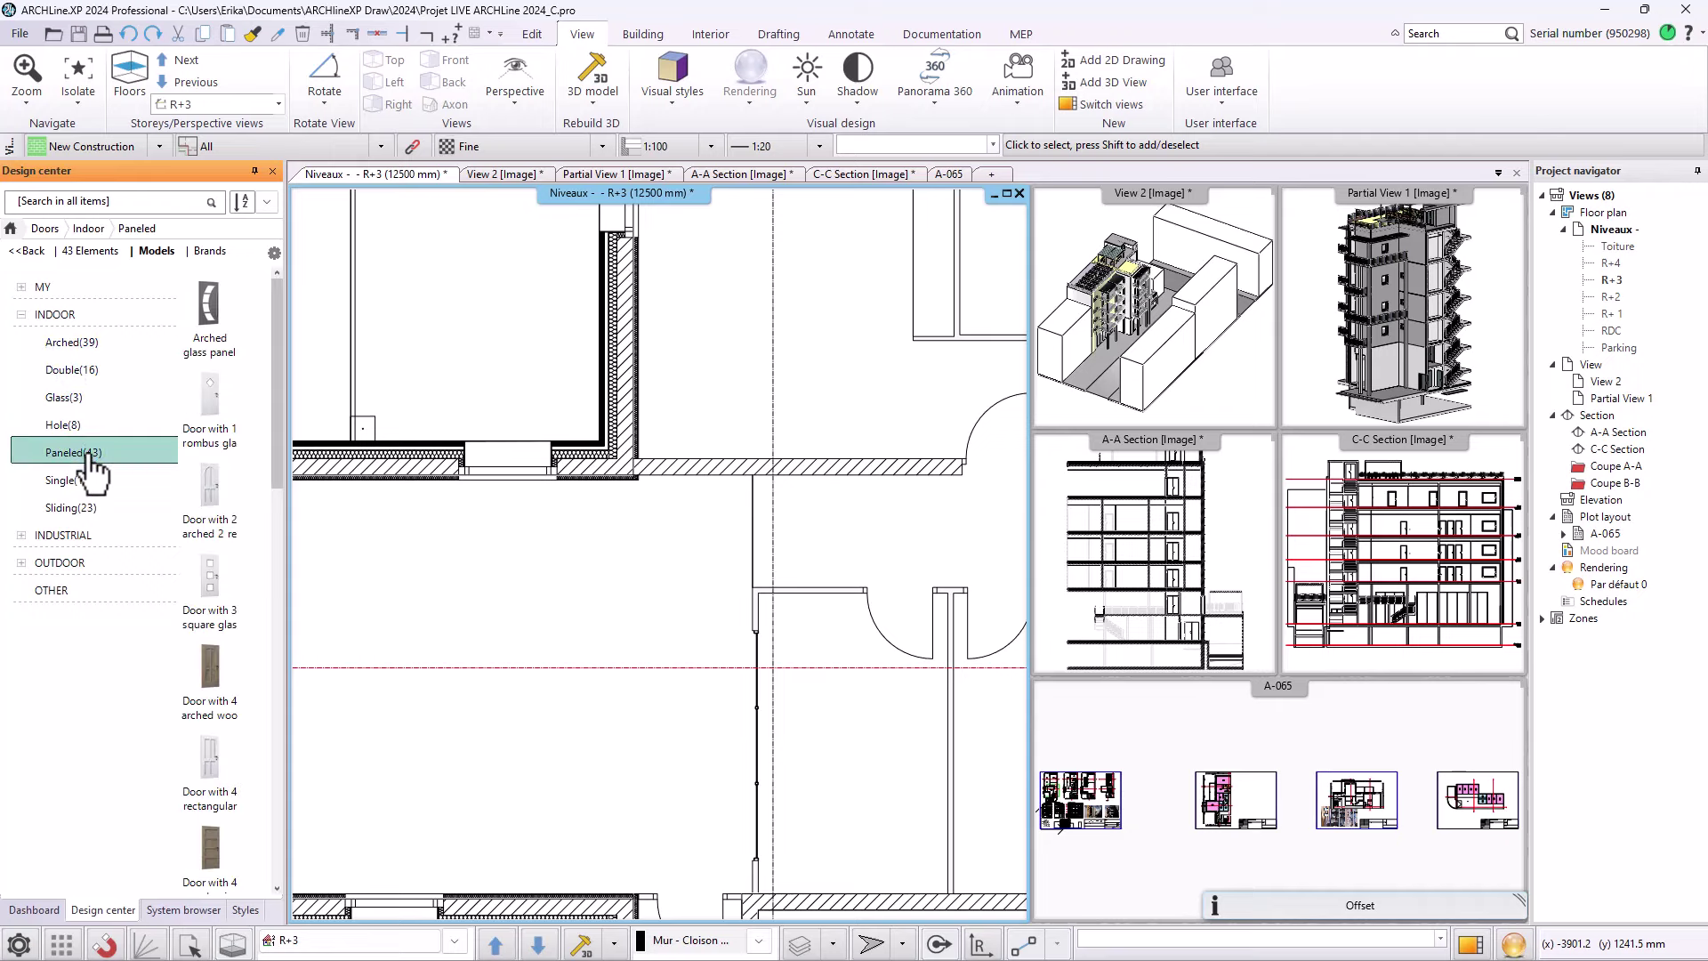
click(211, 607)
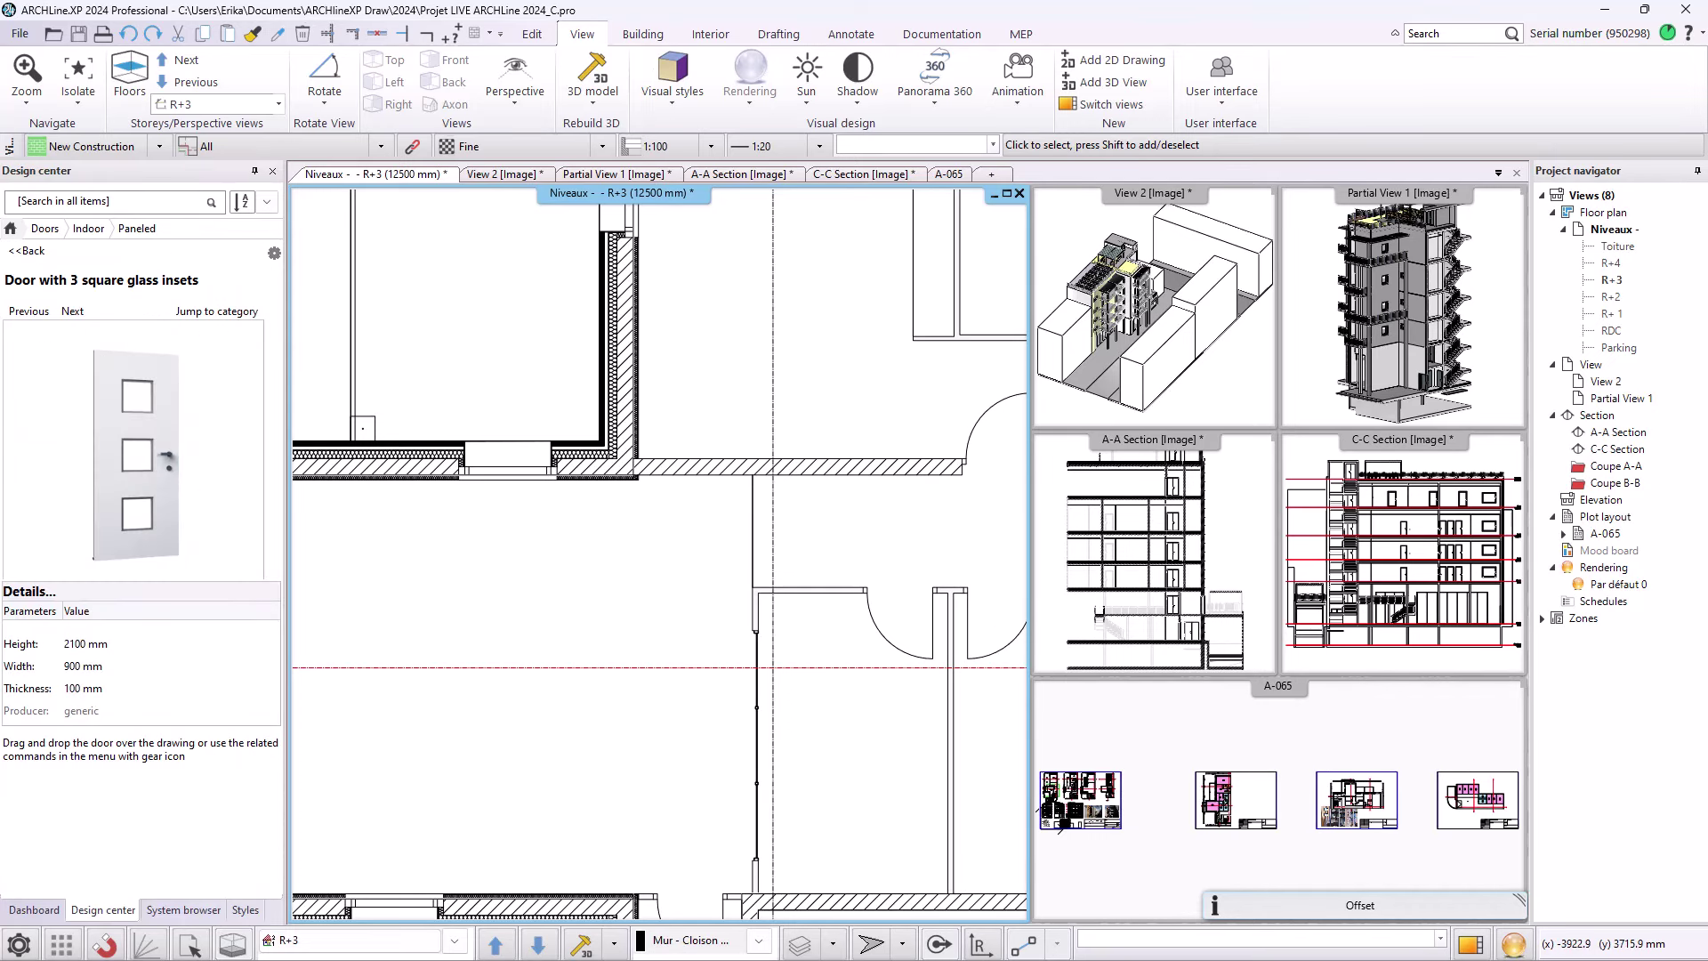
click(19, 253)
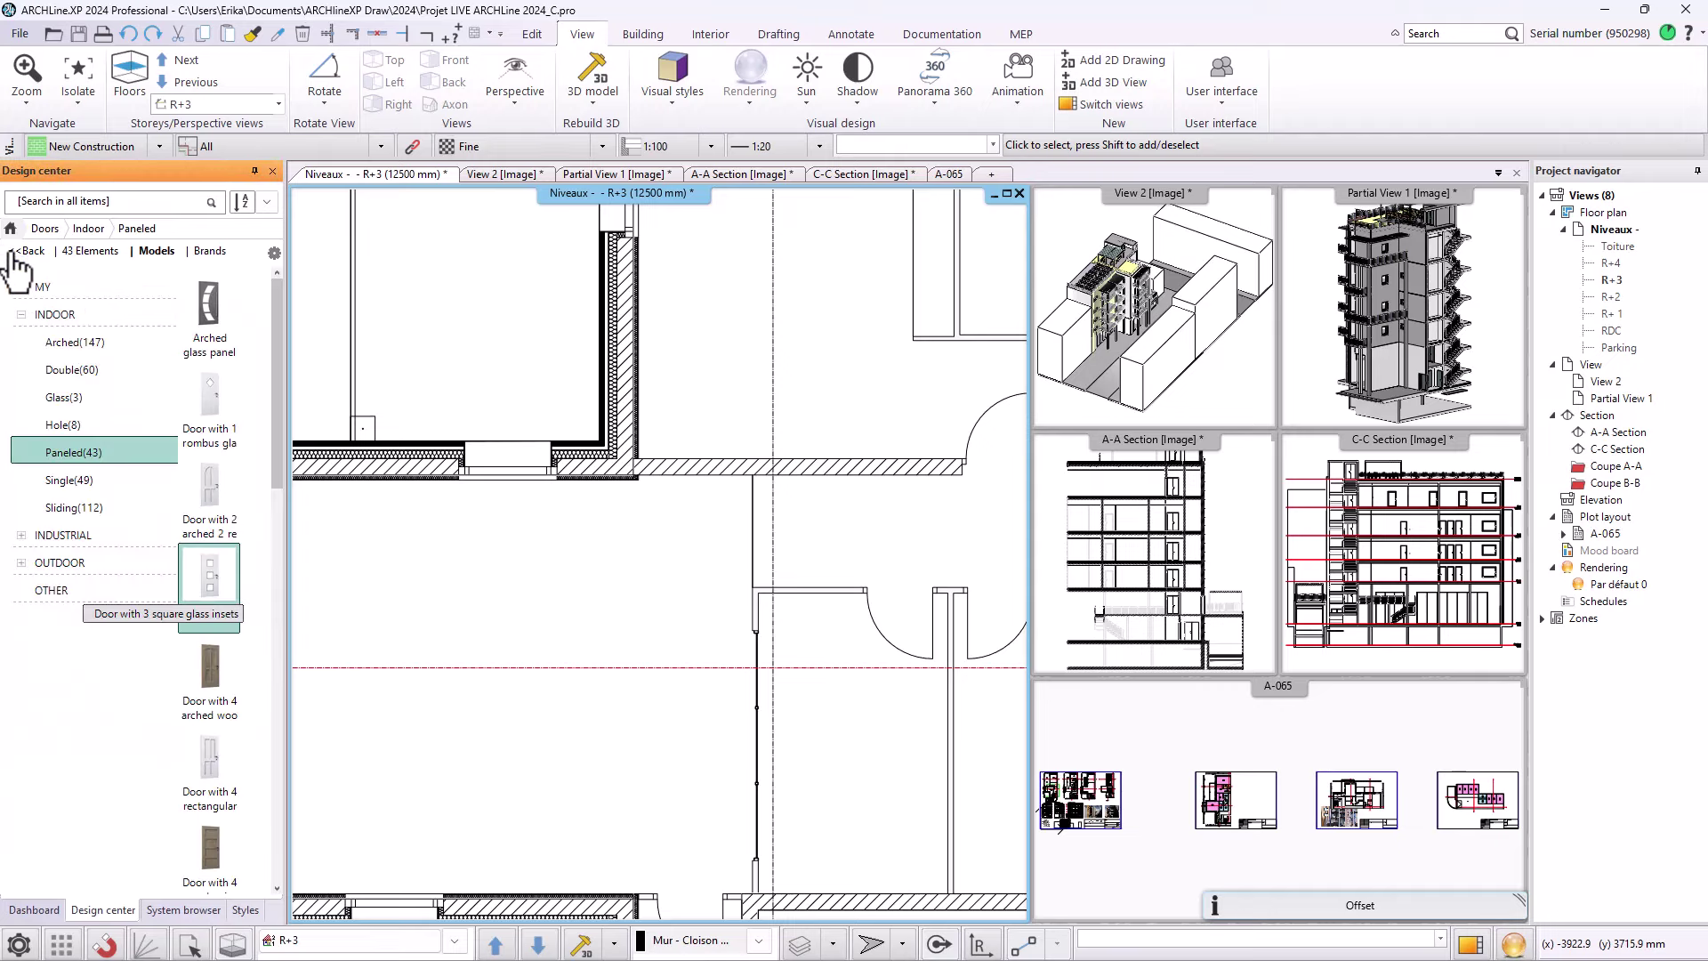
- List doors by brand, pick Internorm Model DG and drag it onto the plan's upper wall
click(149, 252)
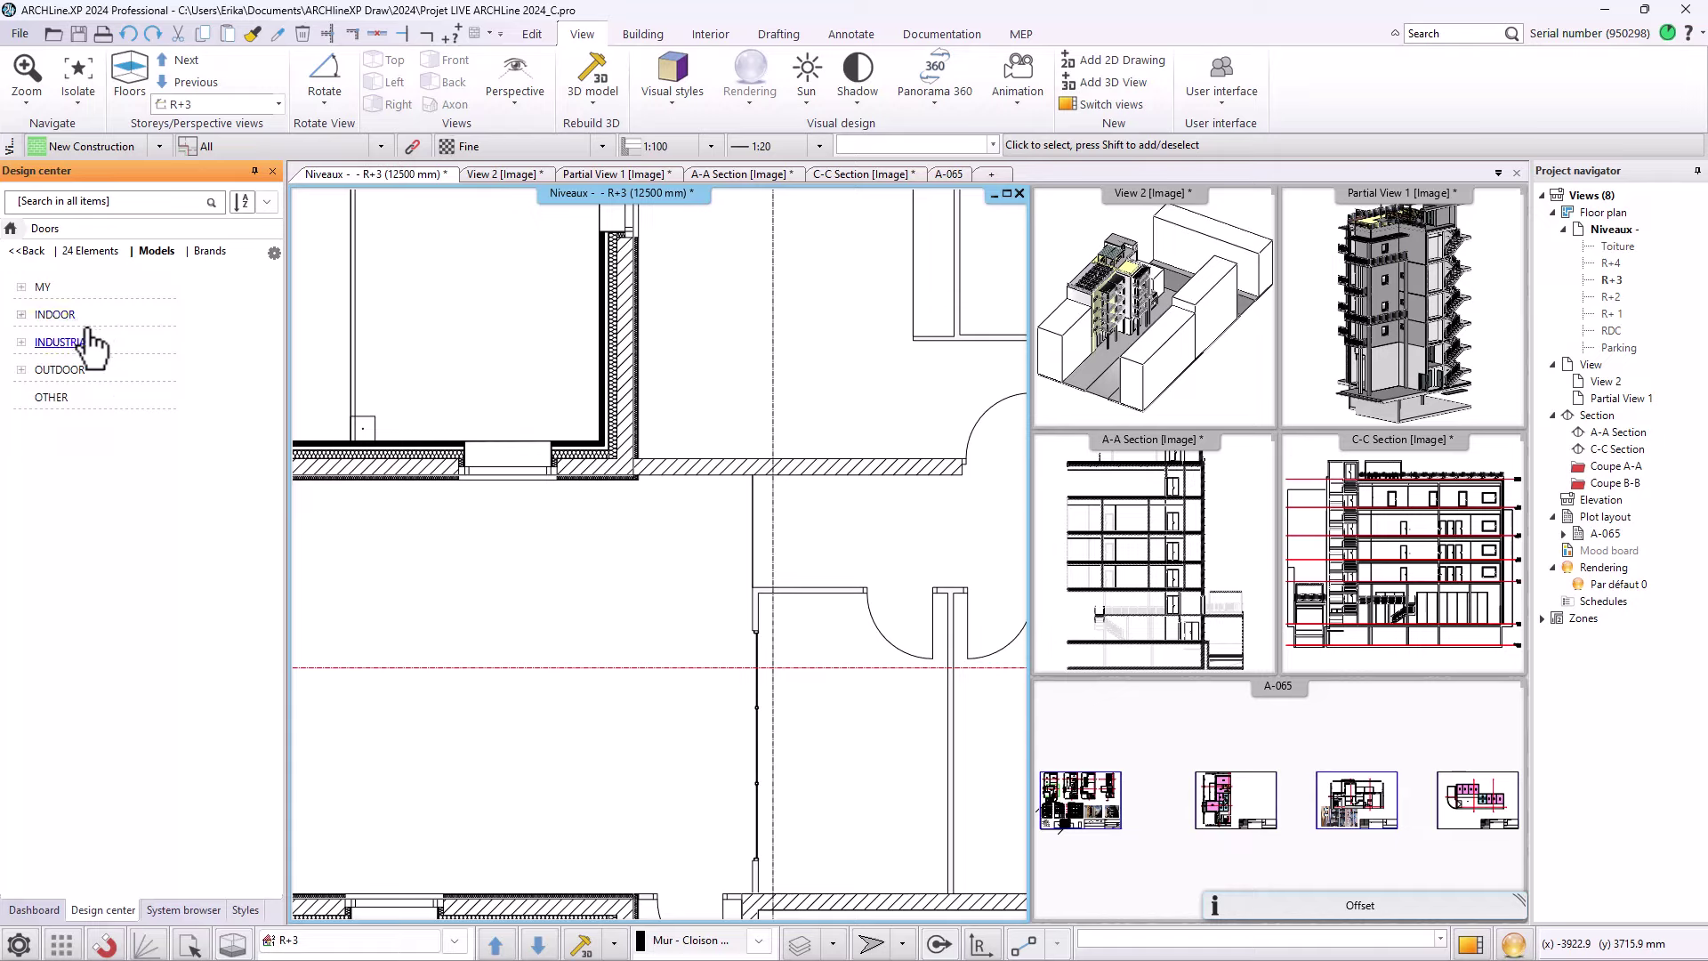
click(208, 252)
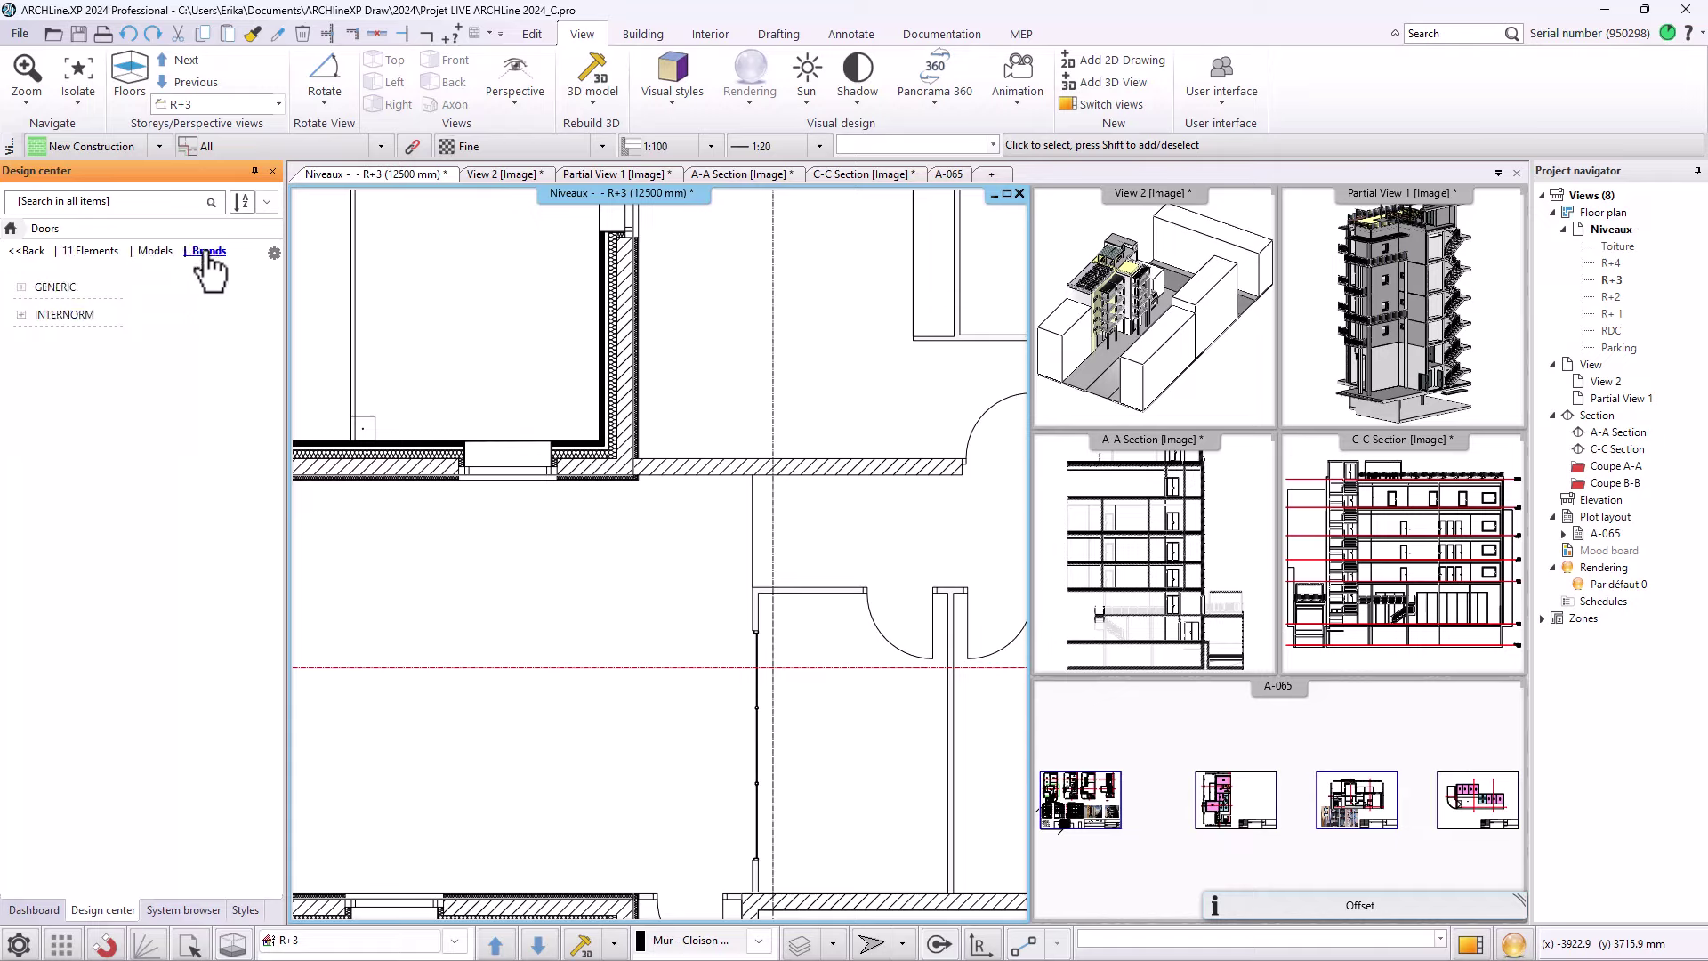
click(85, 317)
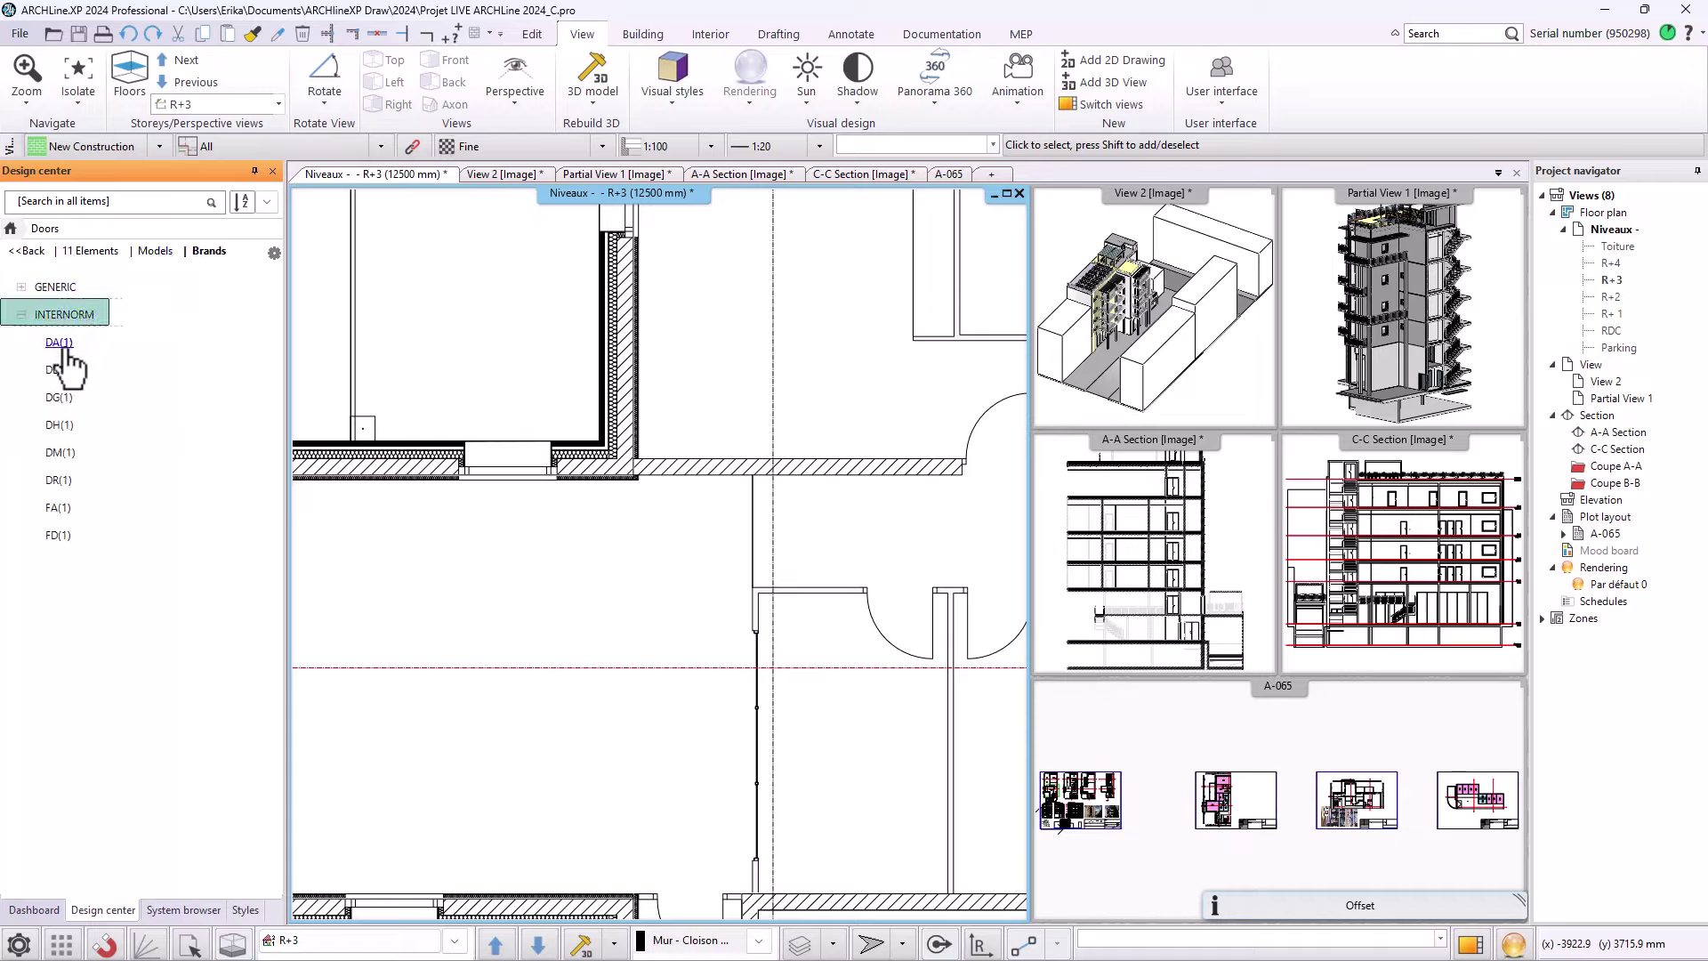
click(66, 347)
click(62, 369)
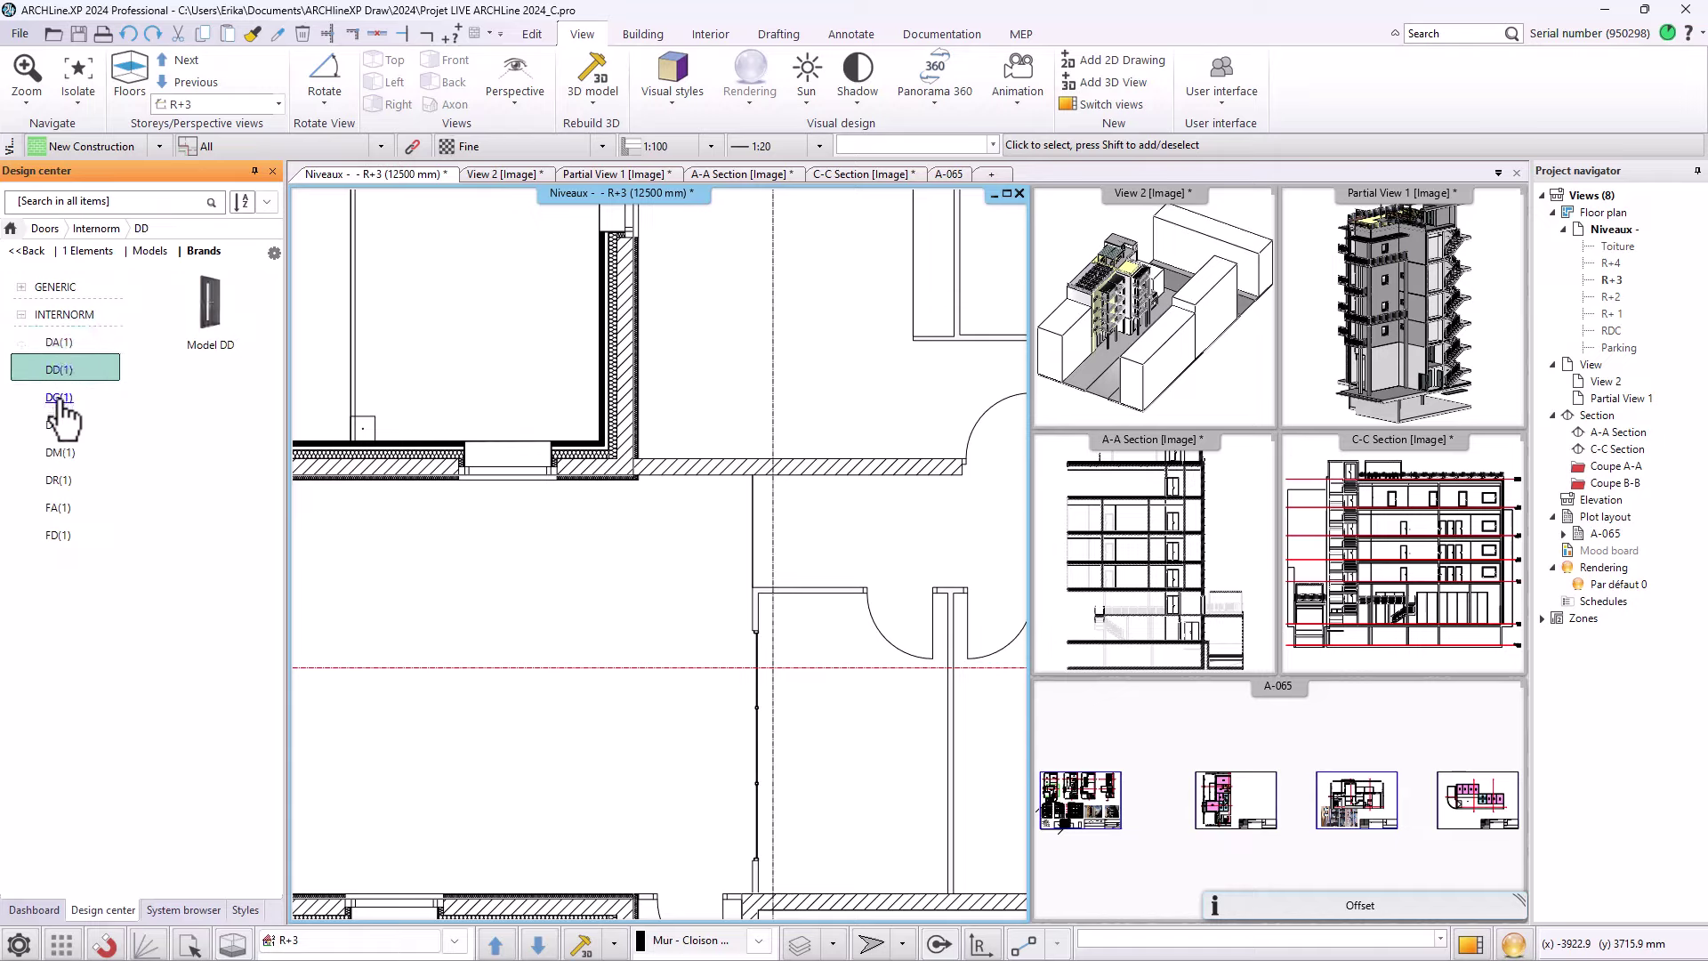
click(59, 400)
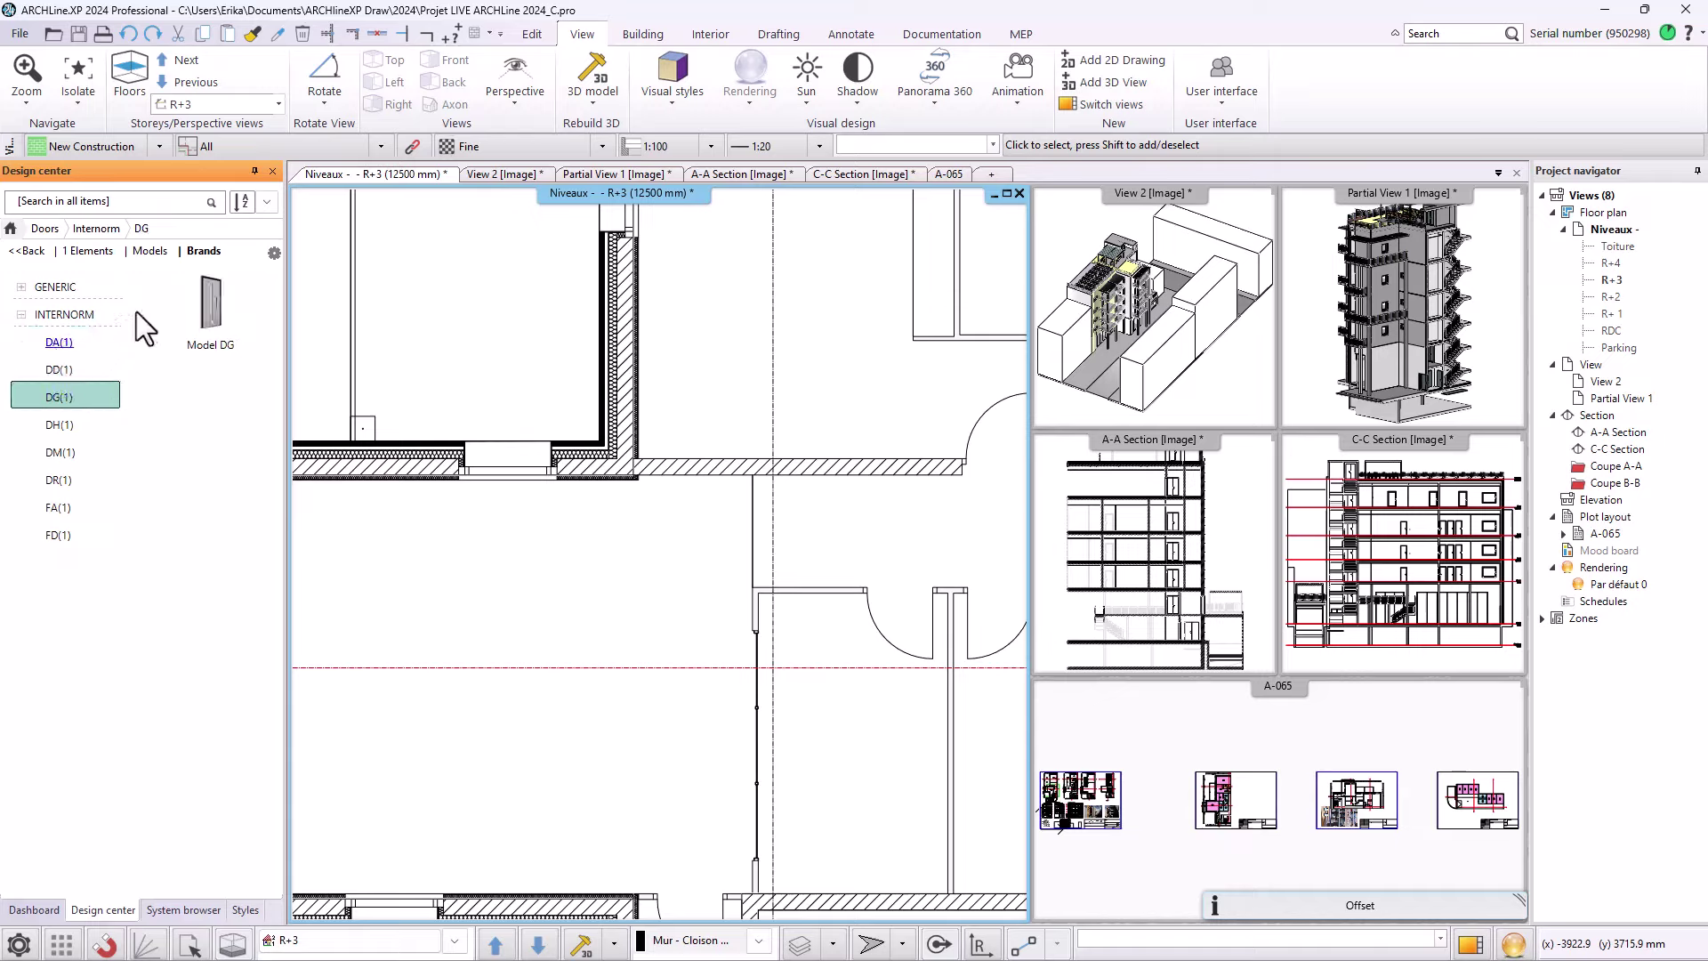
drag(200, 313, 690, 466)
- Place the Model DG door in the upper wall, swinging toward the upper side
click(749, 471)
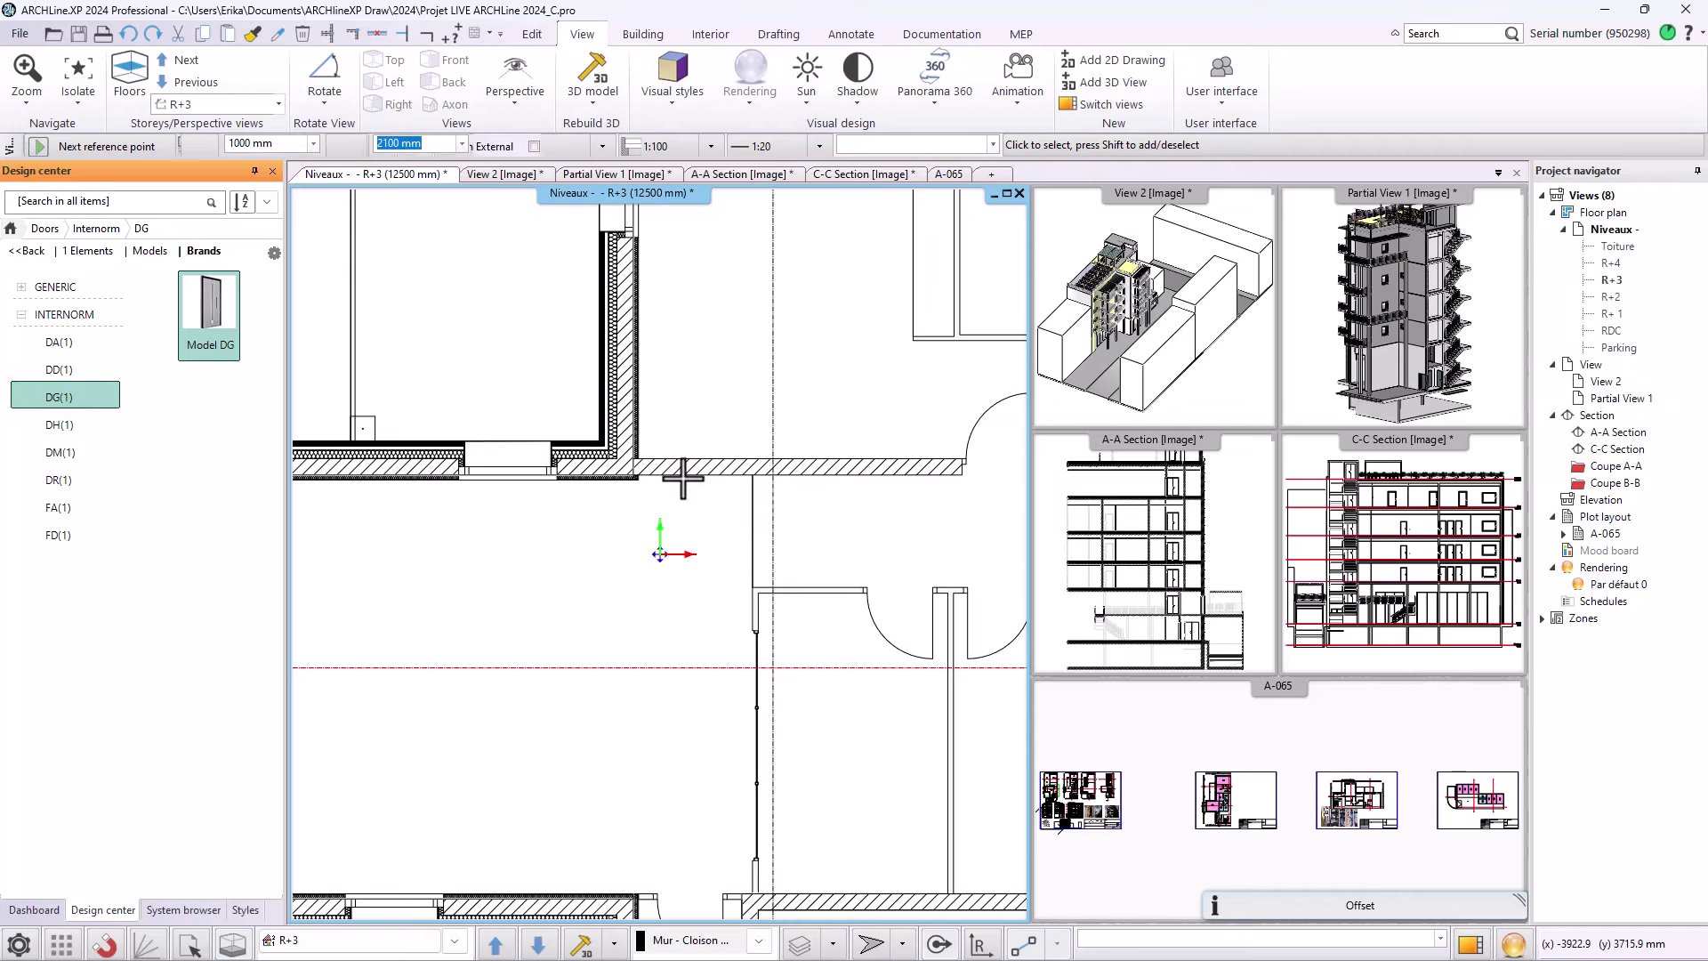
click(665, 469)
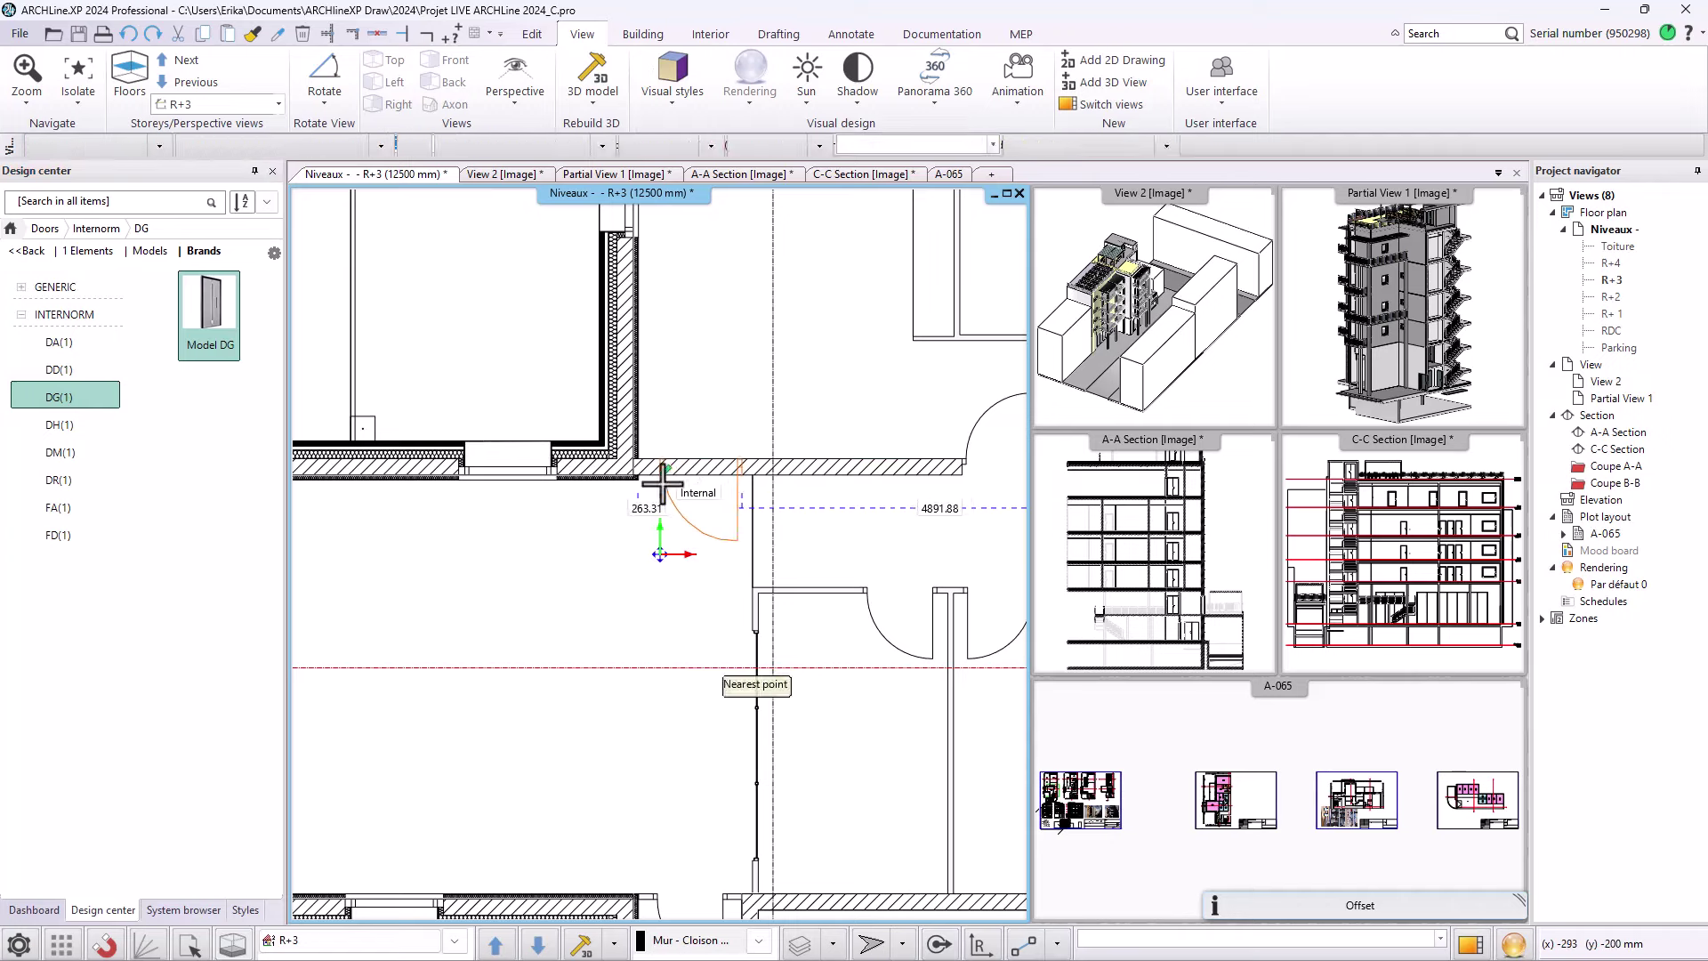
click(695, 433)
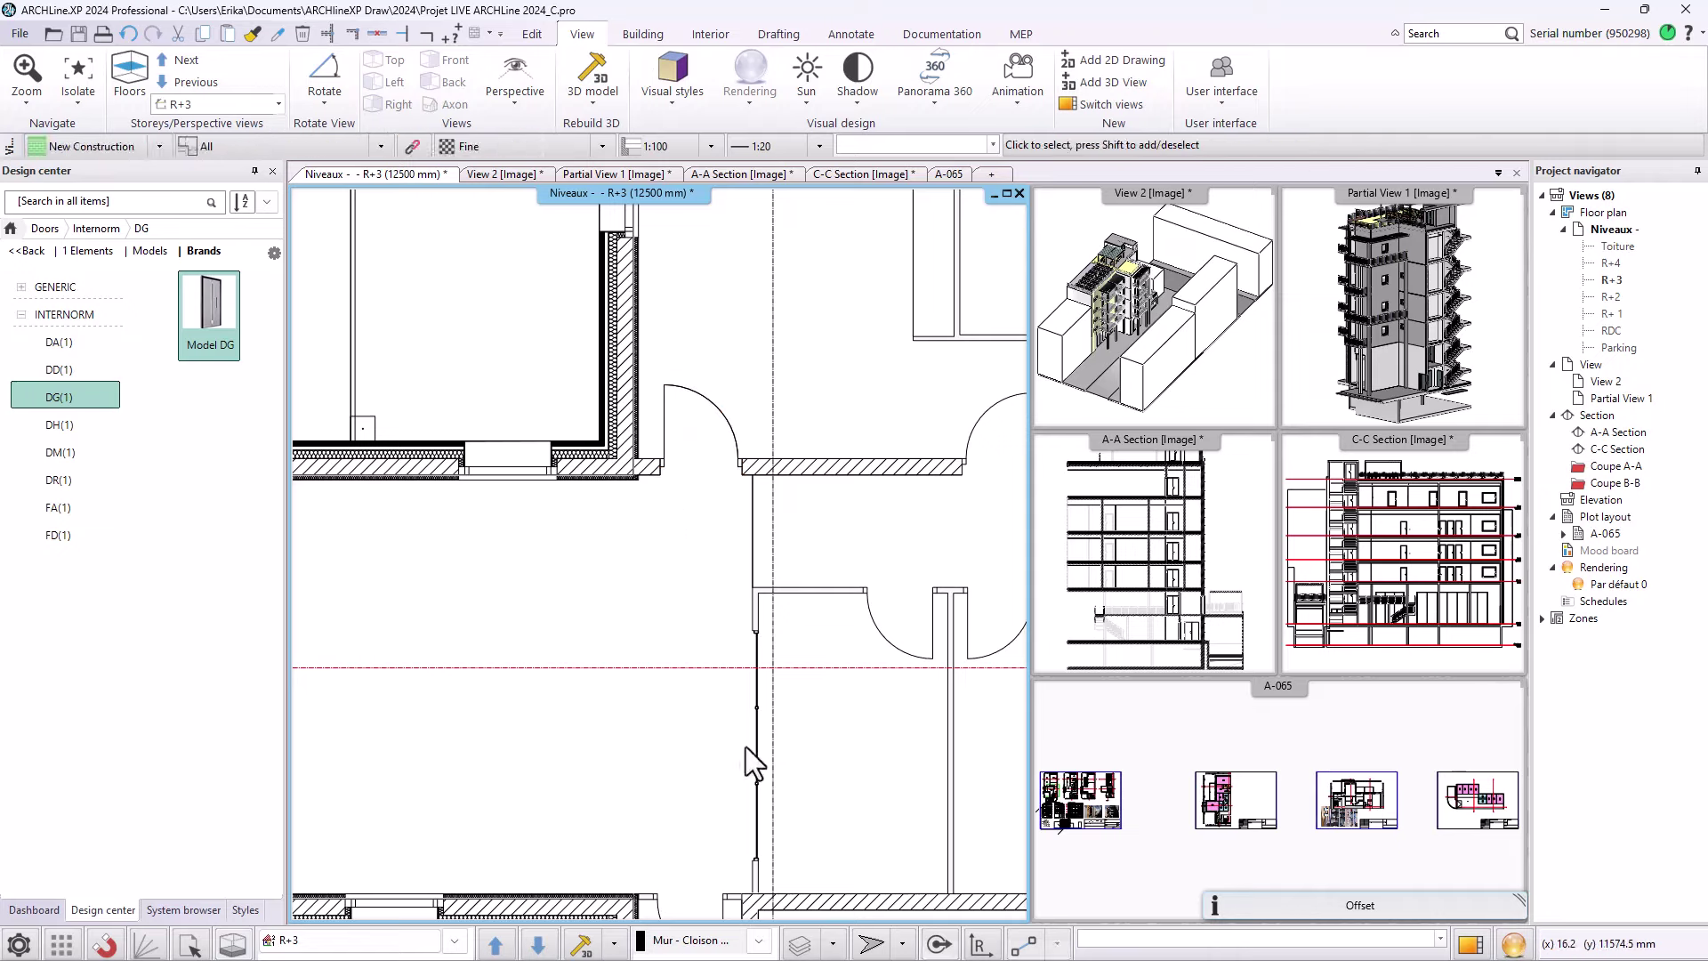
- Create a cut-away 3D view, Partial View 2, by framing the door area with a rectangle
click(613, 944)
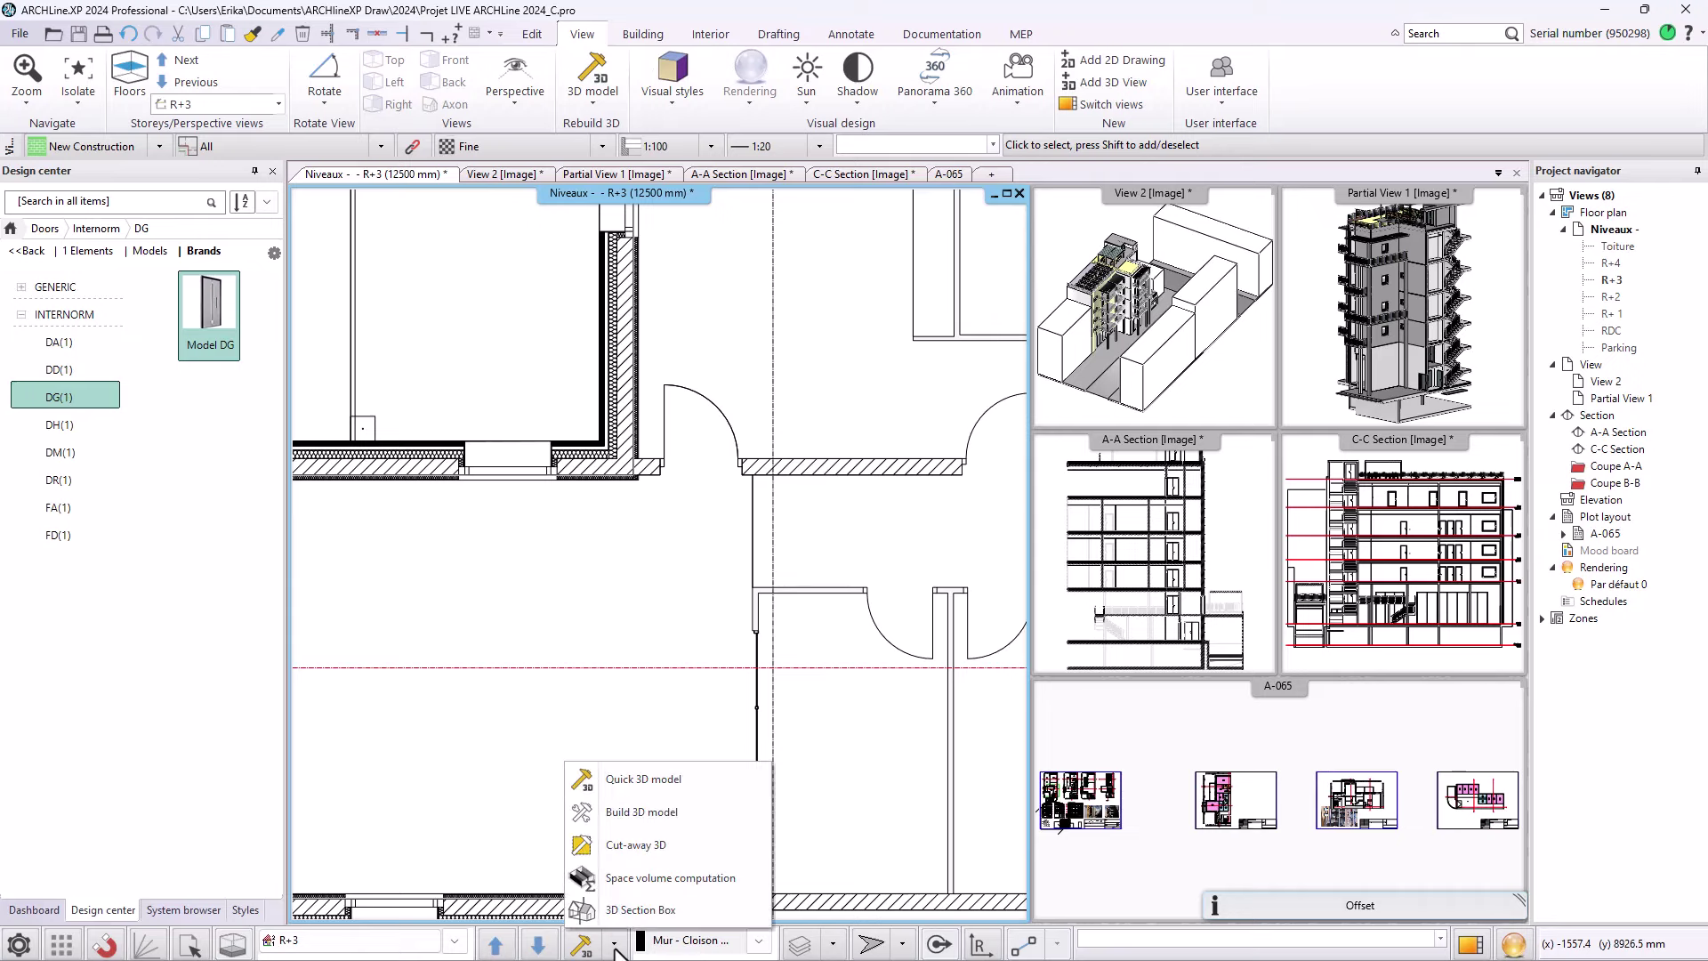
click(623, 845)
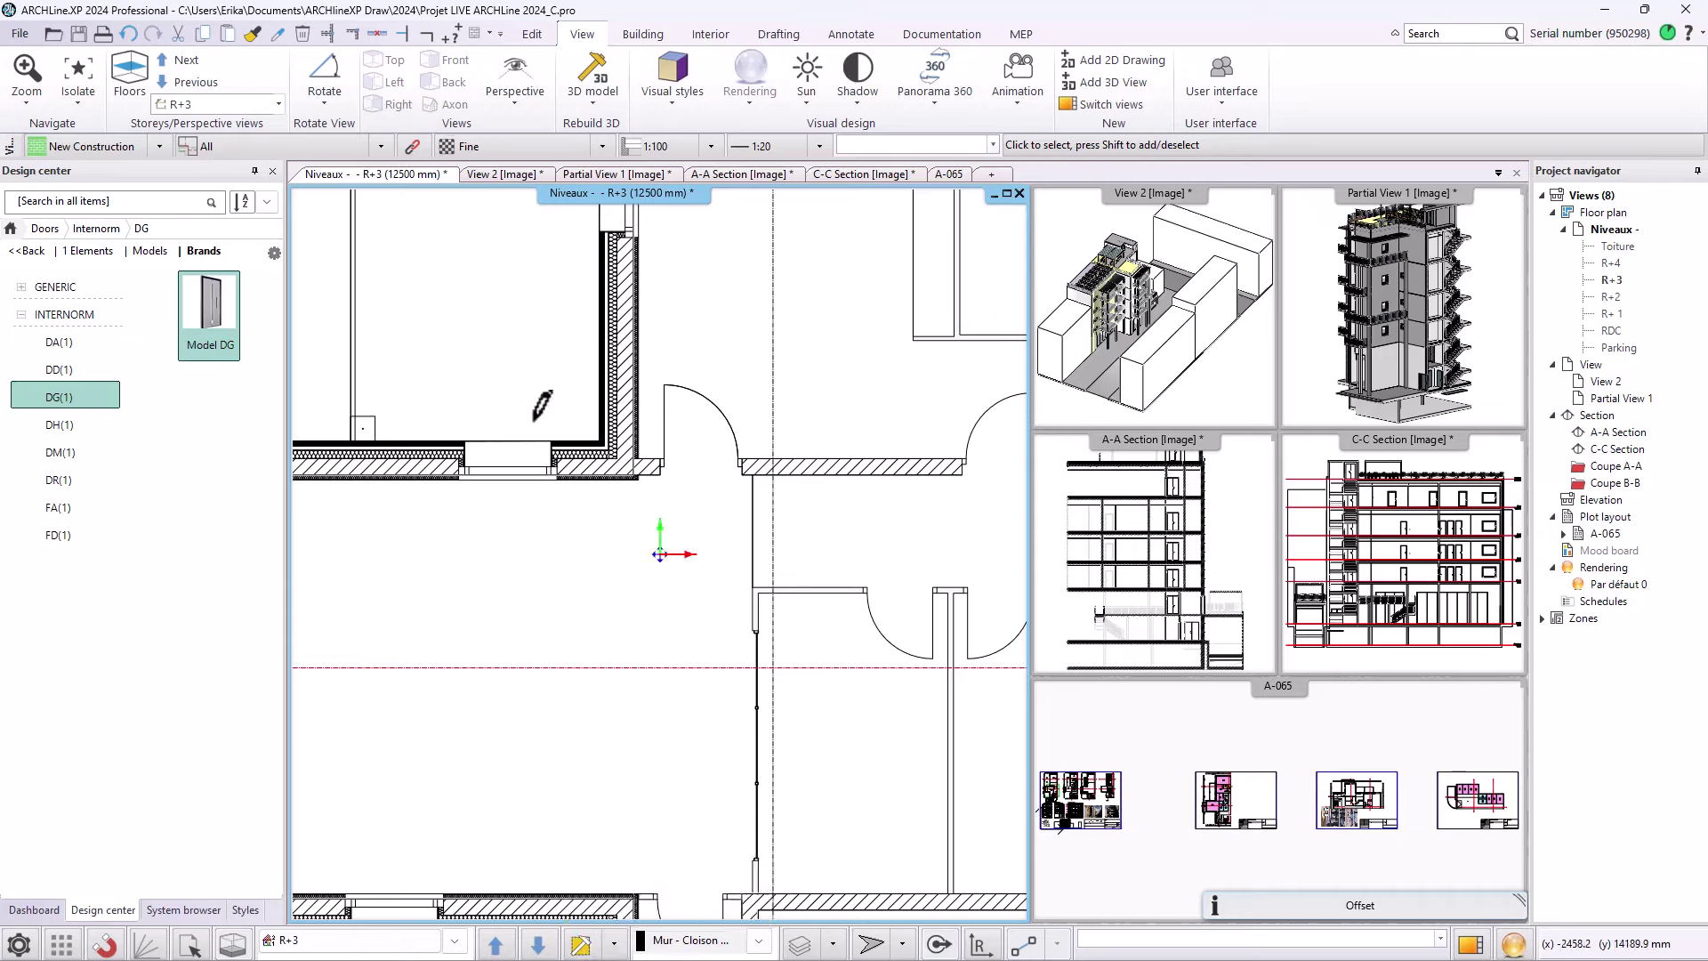
scroll(325, 298, down, 1)
click(330, 303)
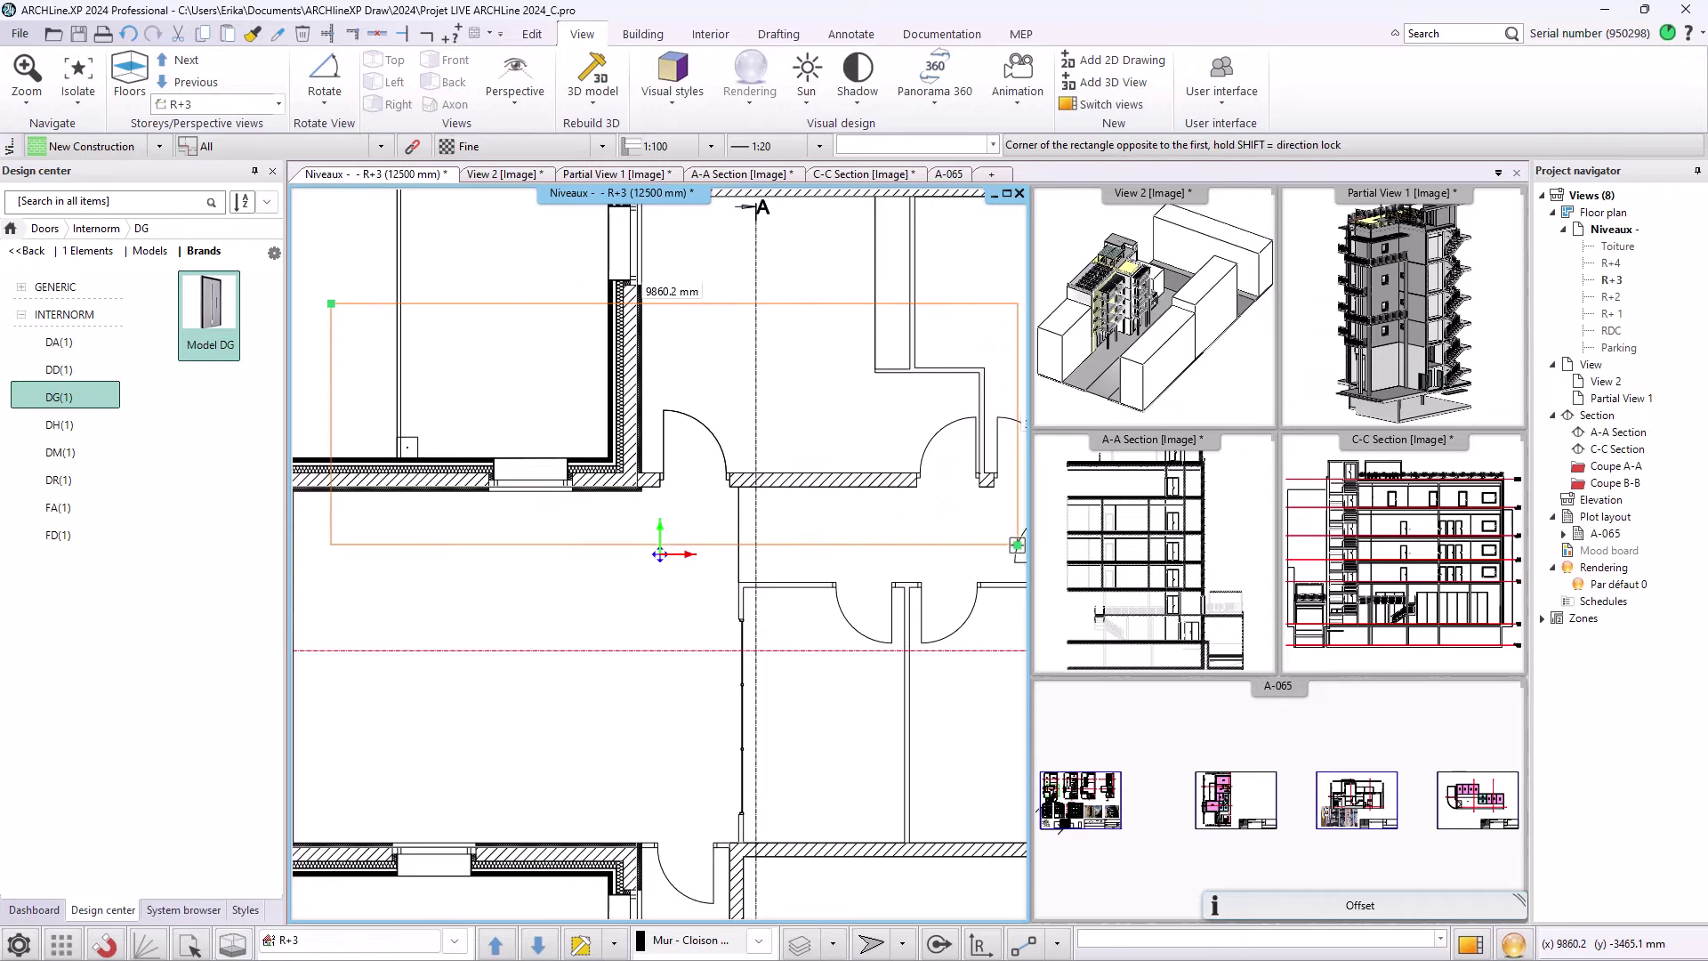
click(1016, 544)
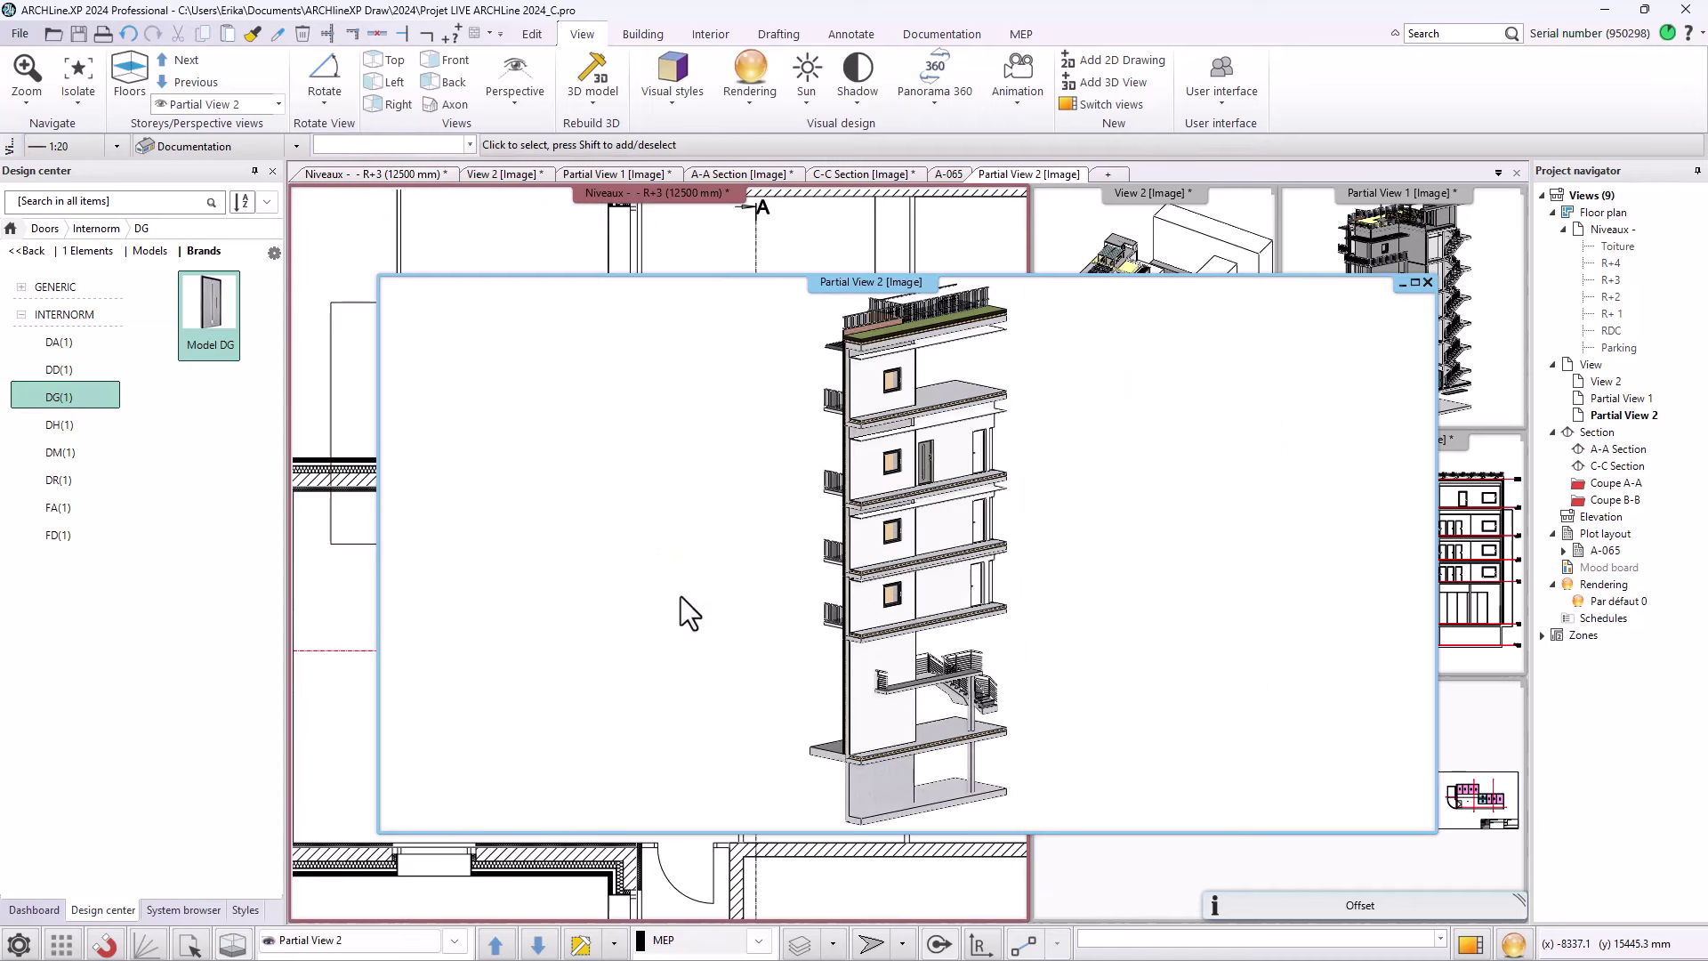
- Rotate the Partial View 2 model through its preset orientations and back to the original
click(34, 910)
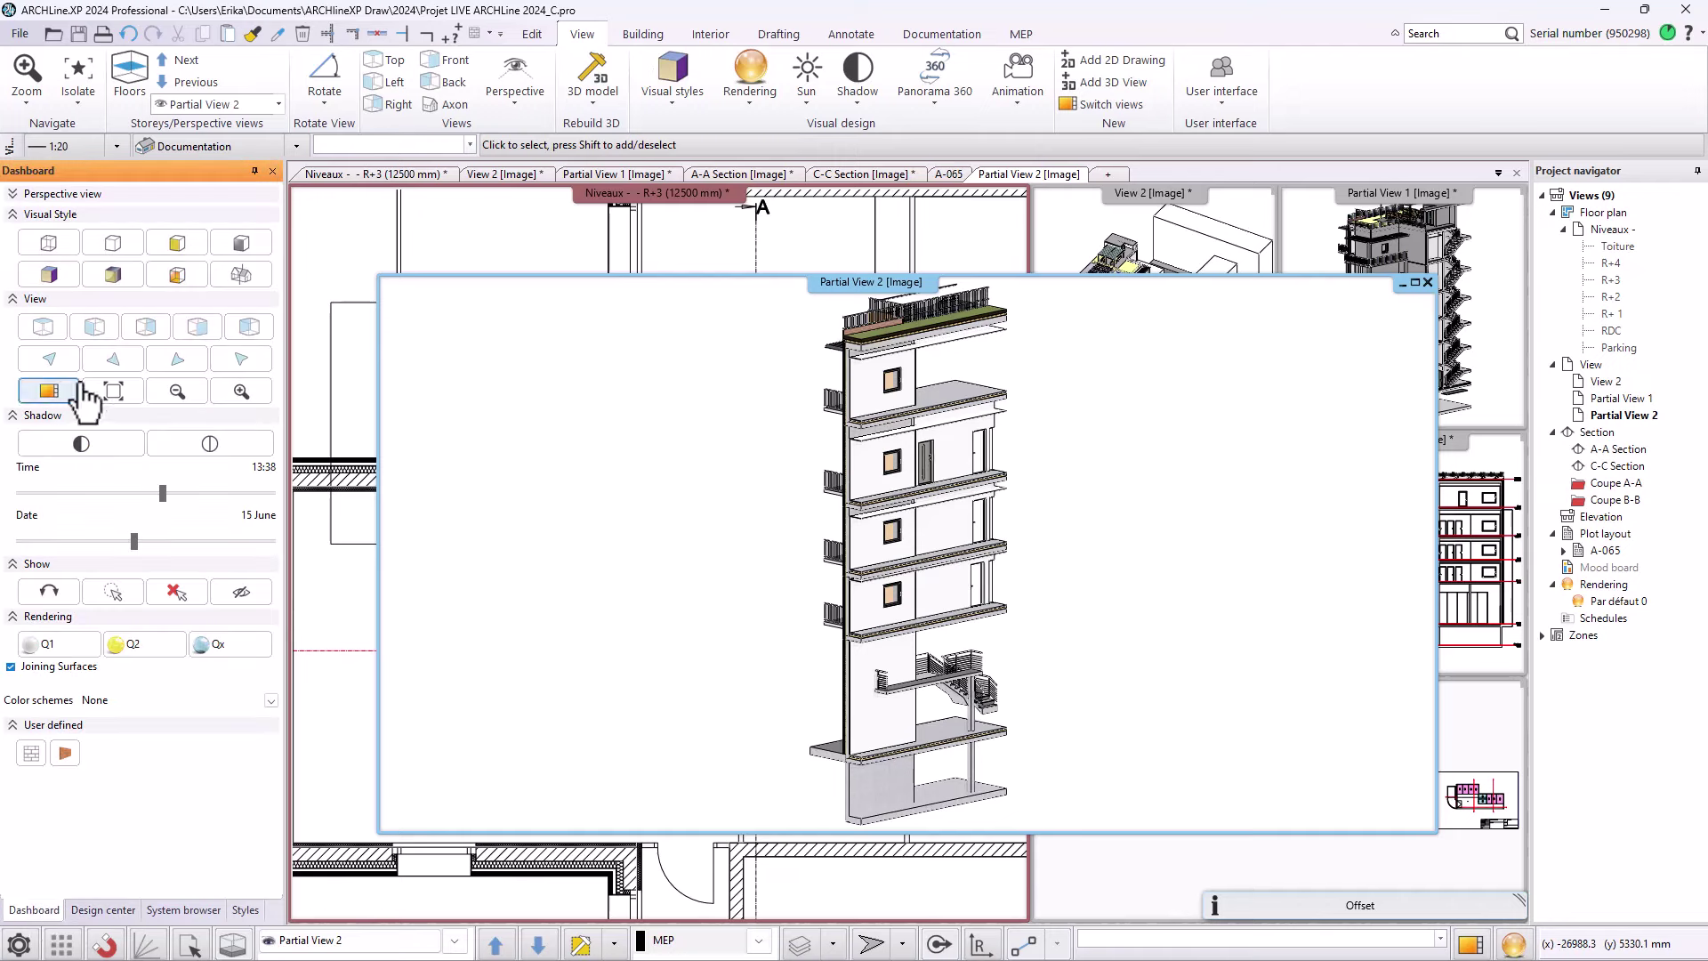
click(113, 359)
click(113, 358)
click(113, 359)
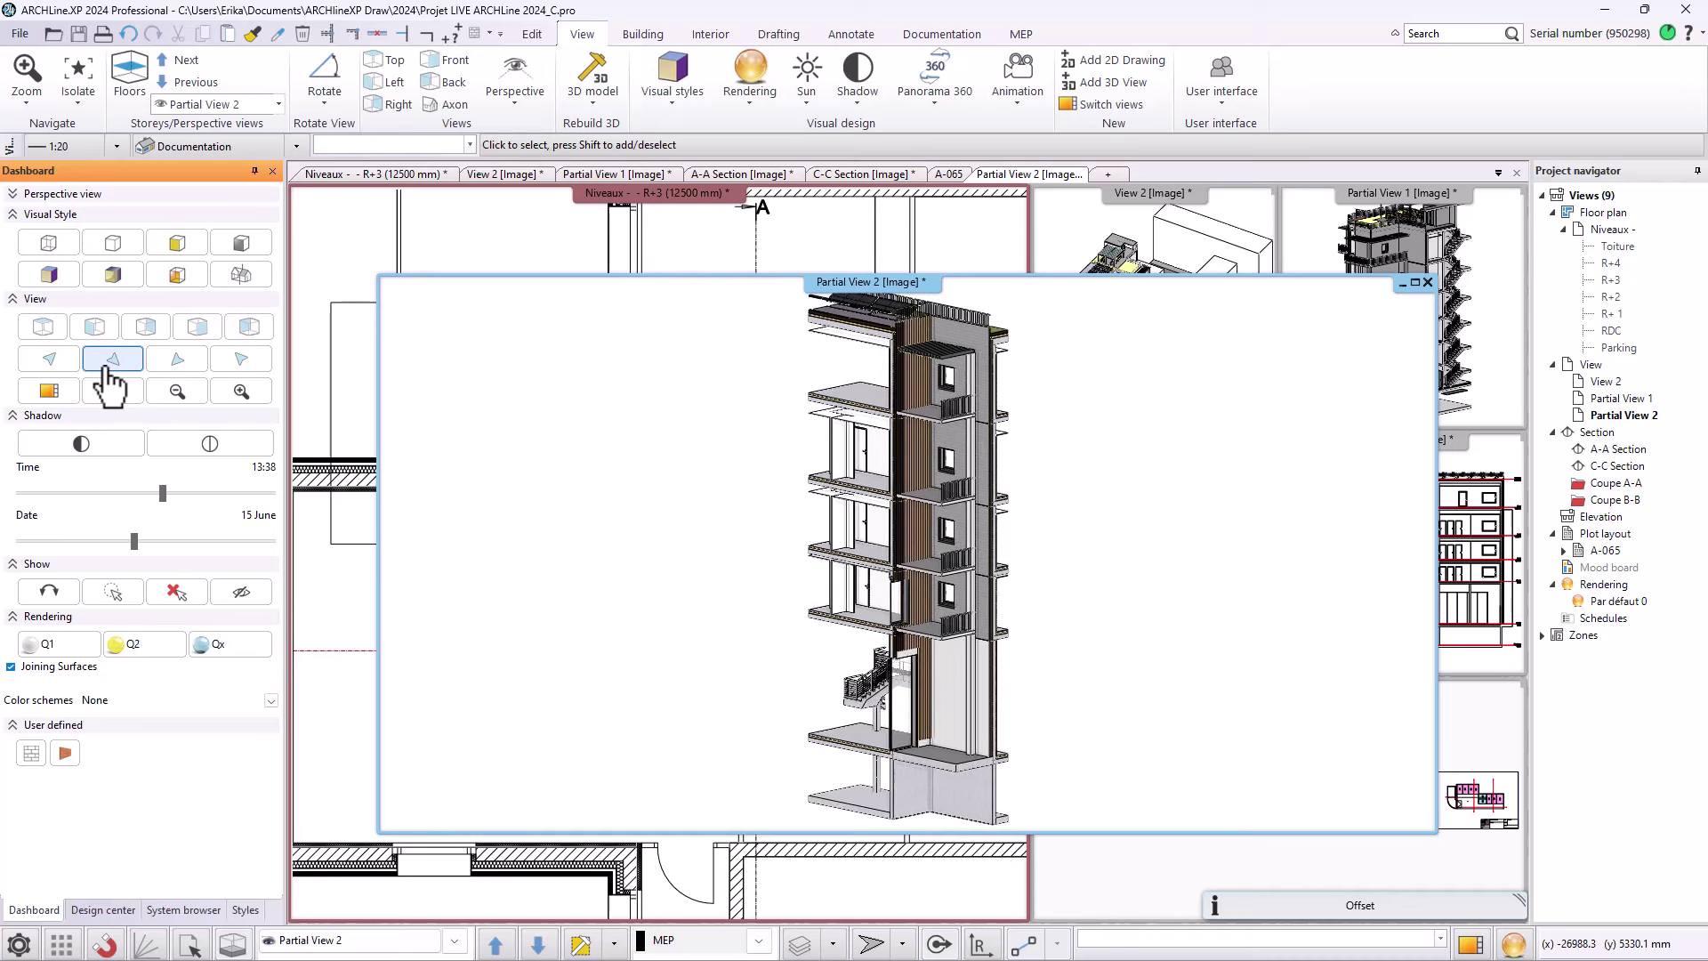
click(113, 358)
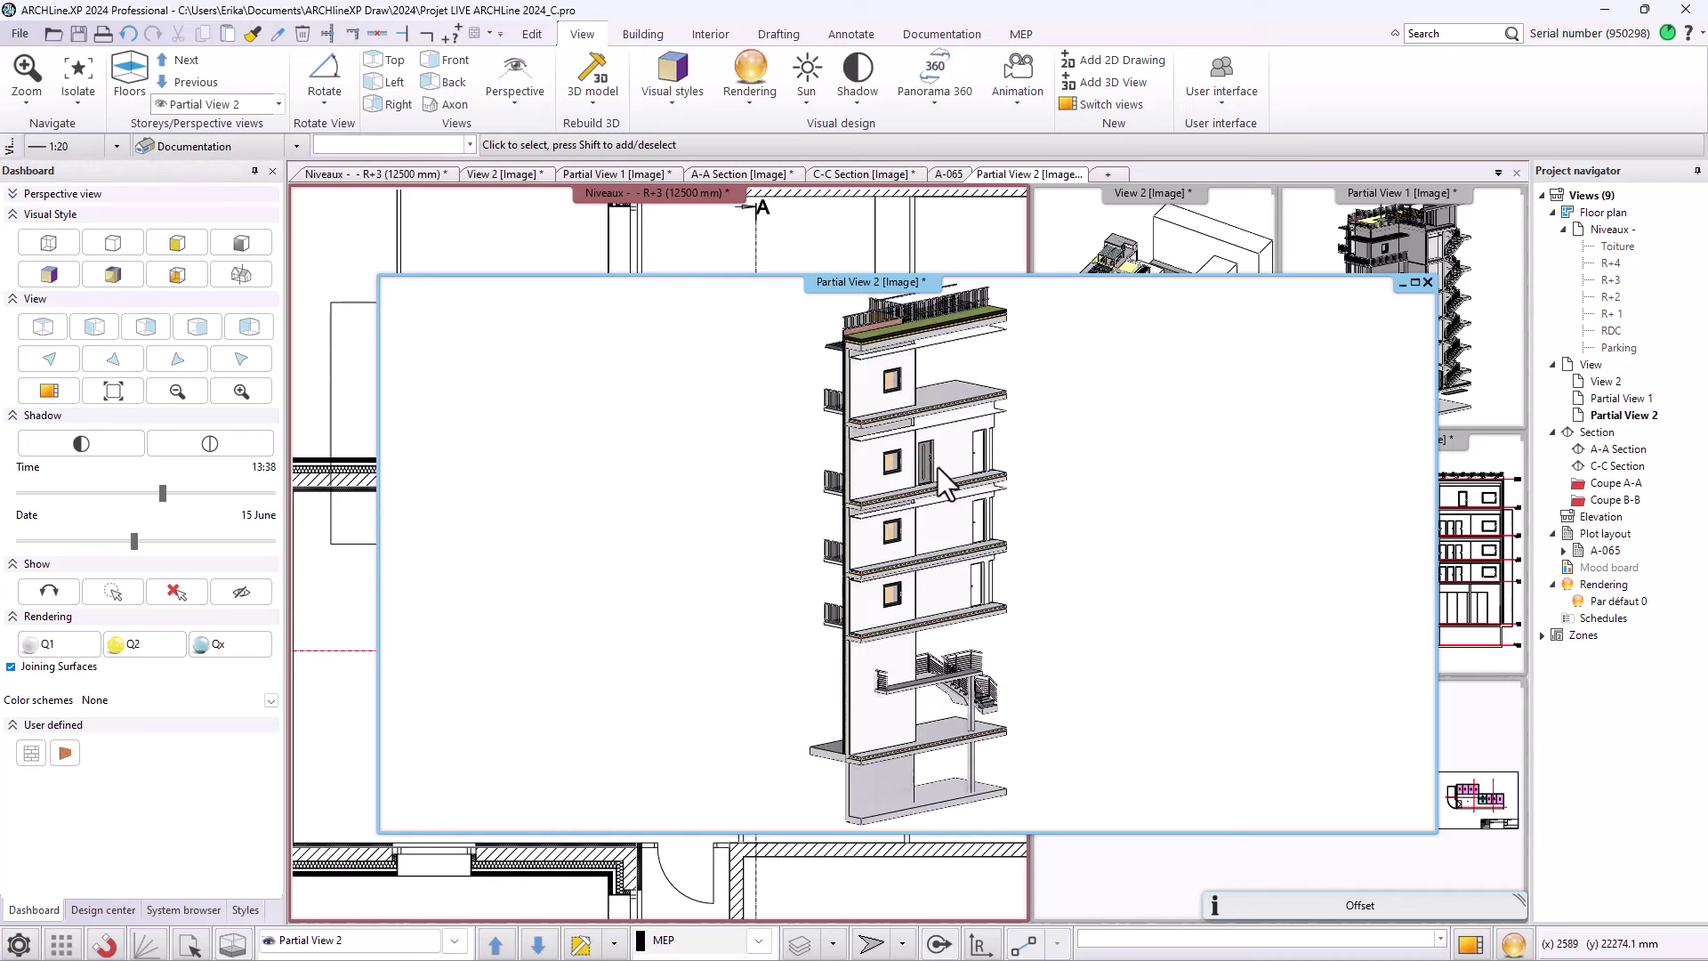
- Zoom onto the new door, delete it, then restore it with Ctrl+Z
scroll(918, 470, up, 2)
scroll(917, 469, up, 4)
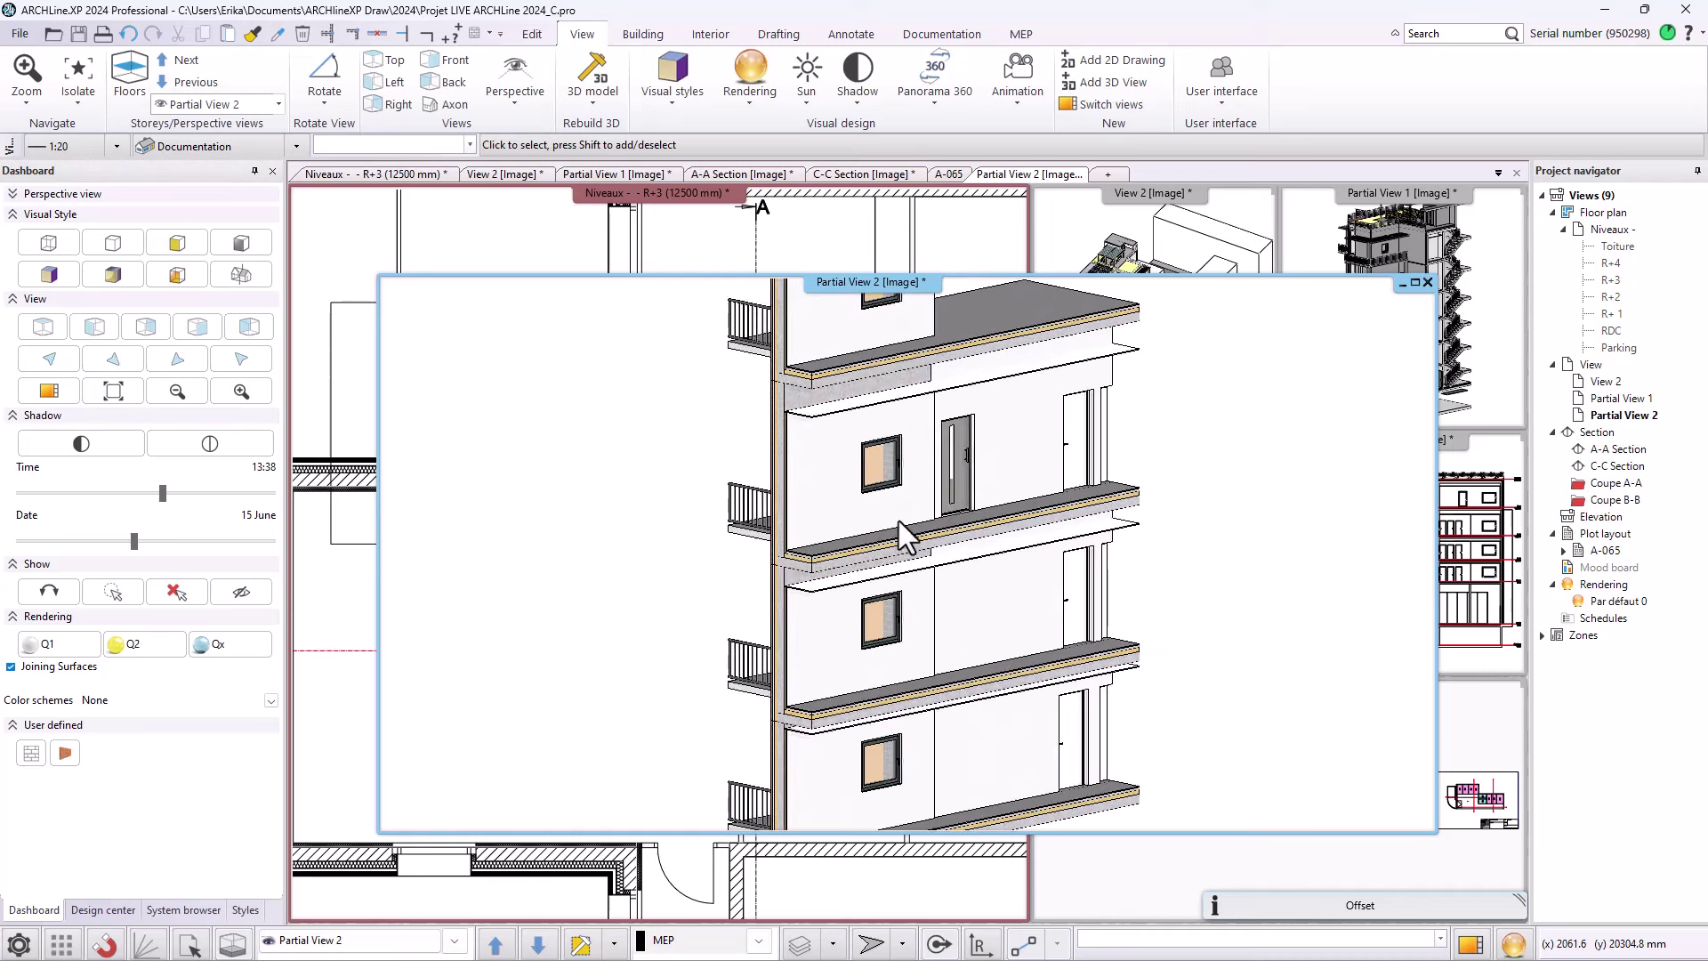
scroll(936, 534, up, 1)
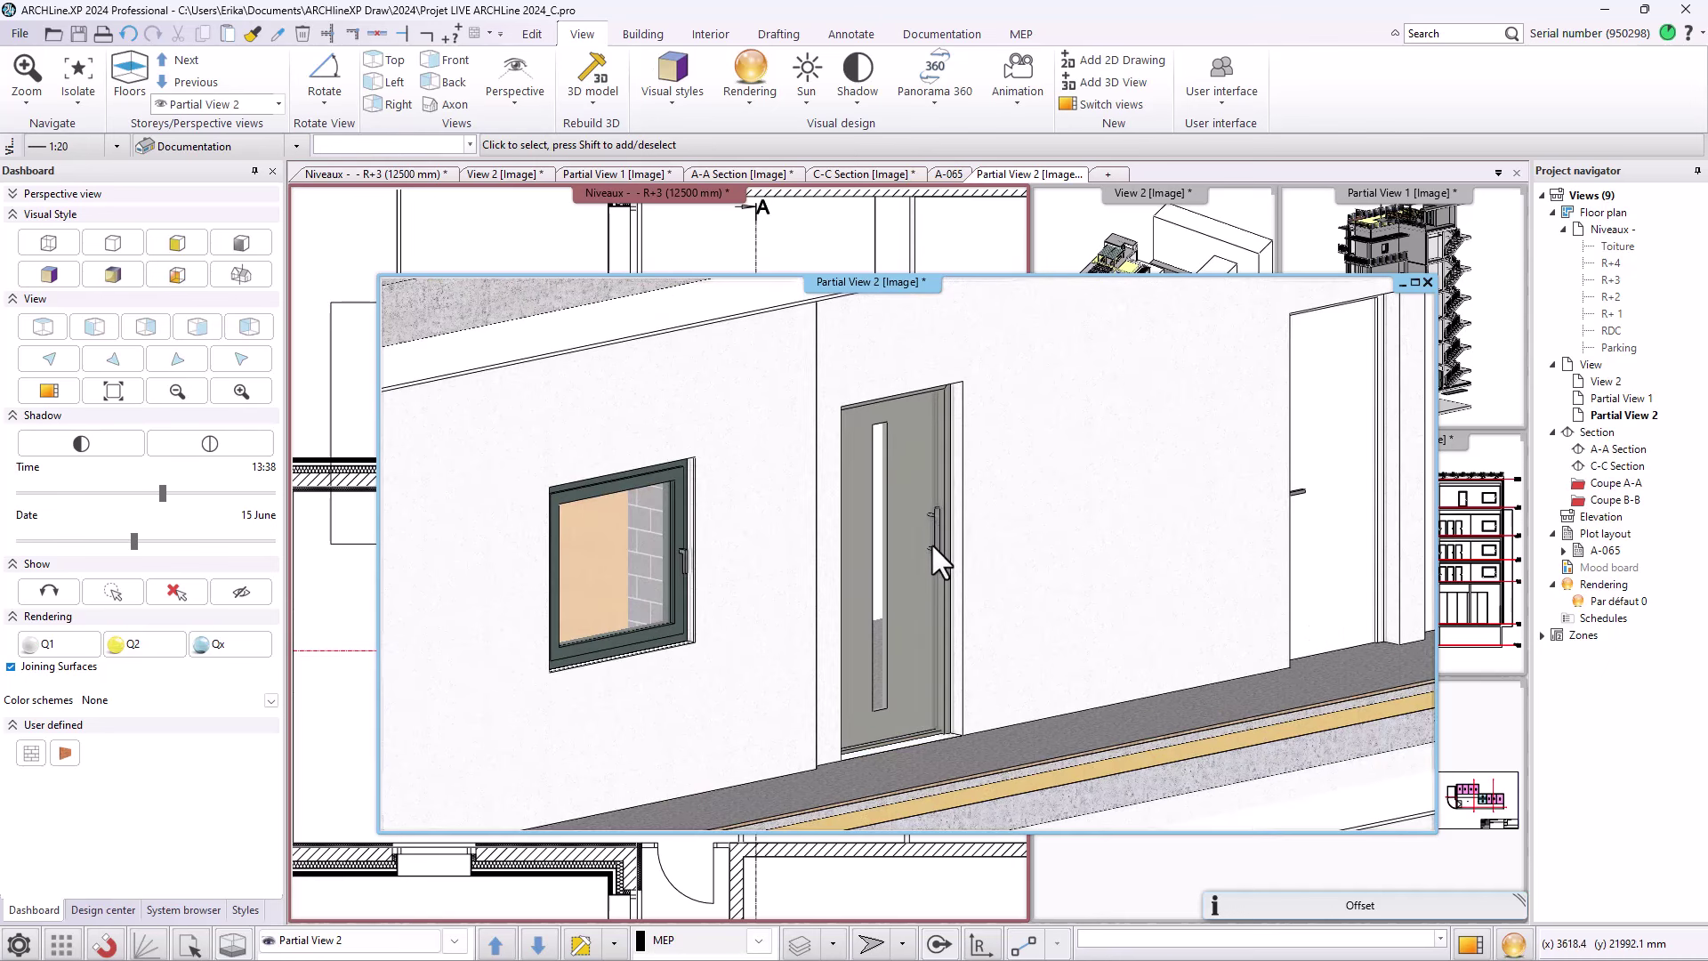
click(915, 578)
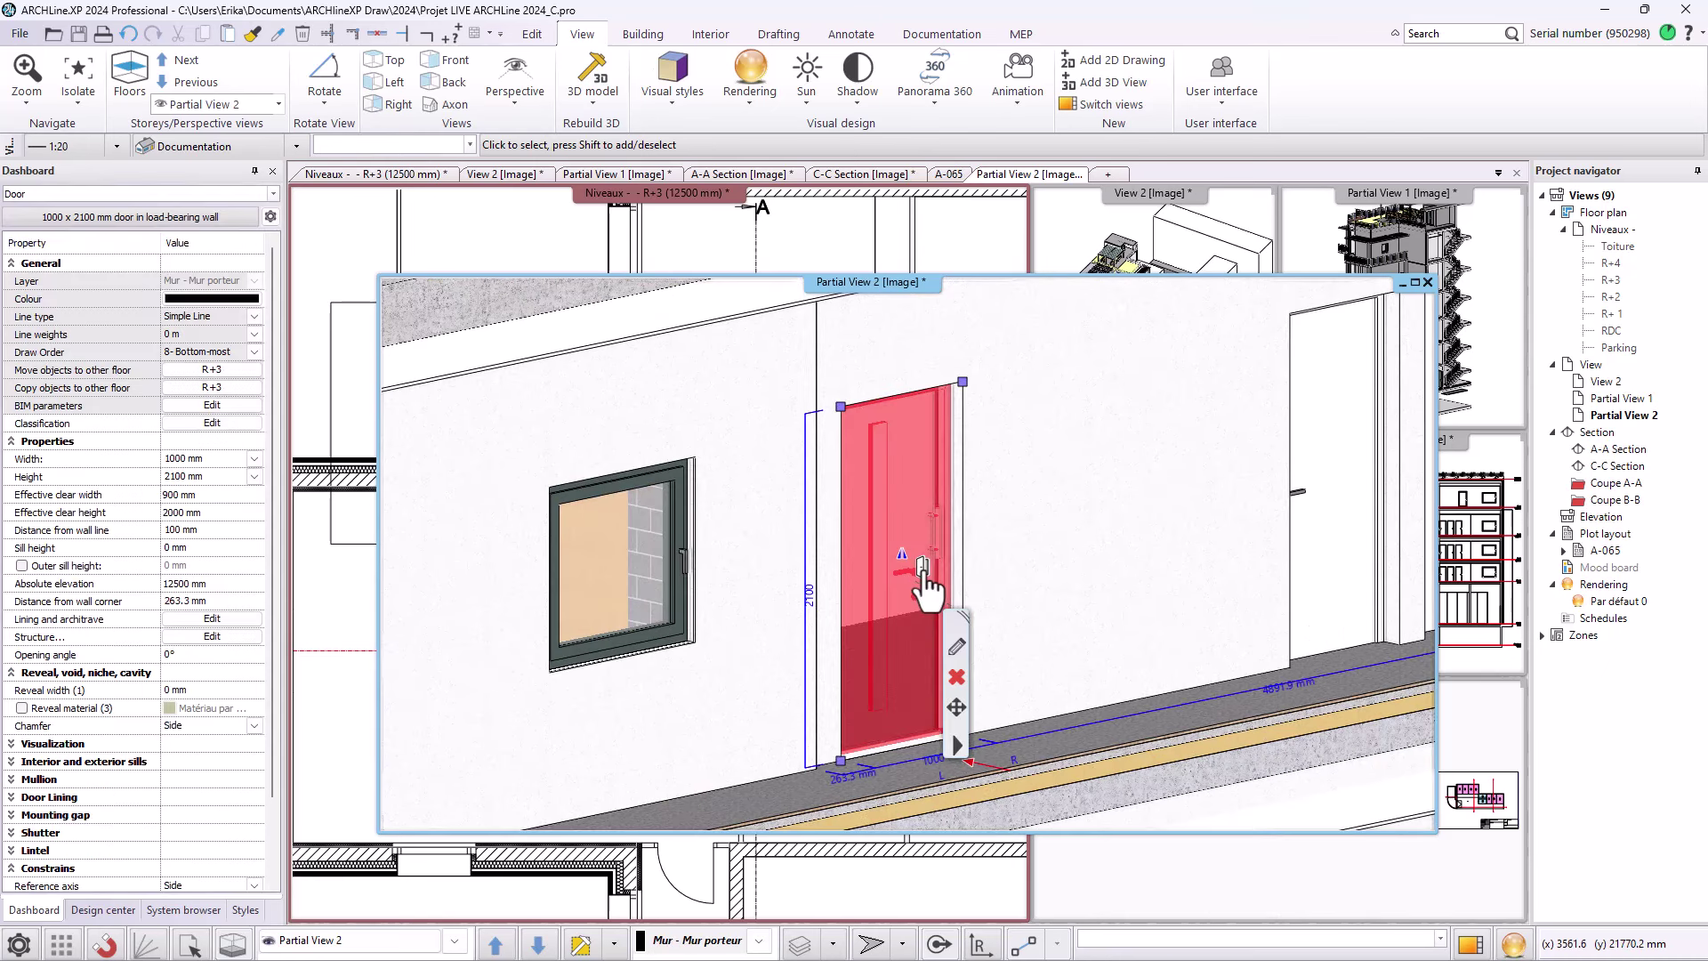
key(Delete)
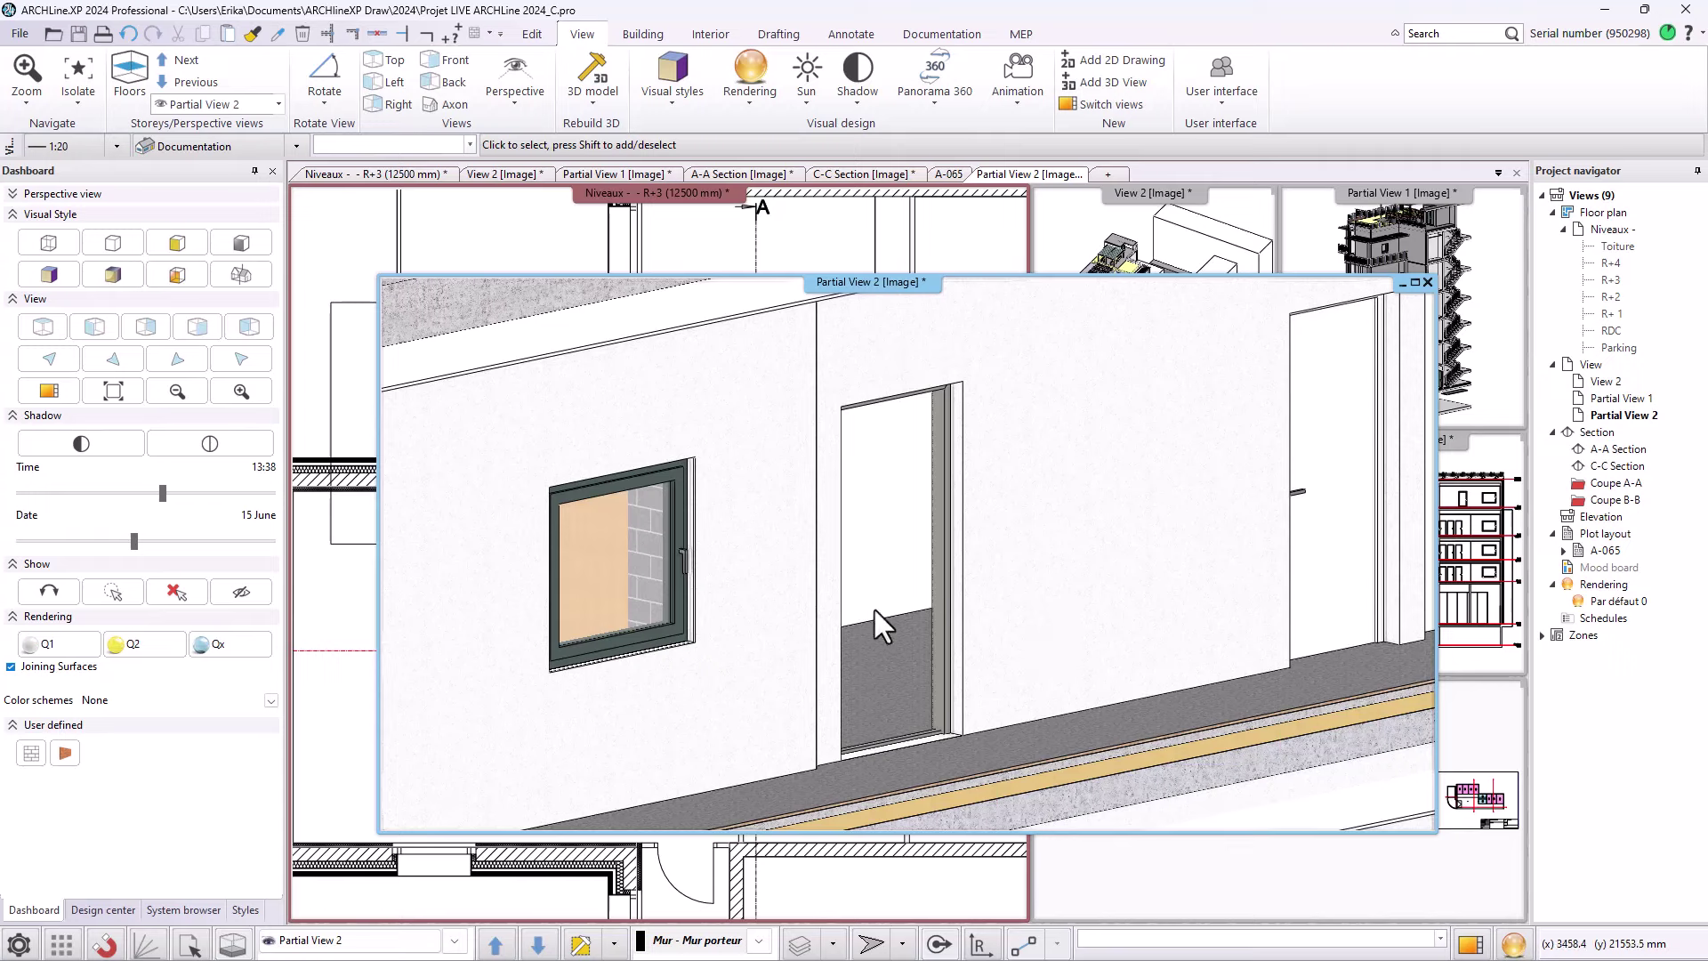
key(ctrl+z)
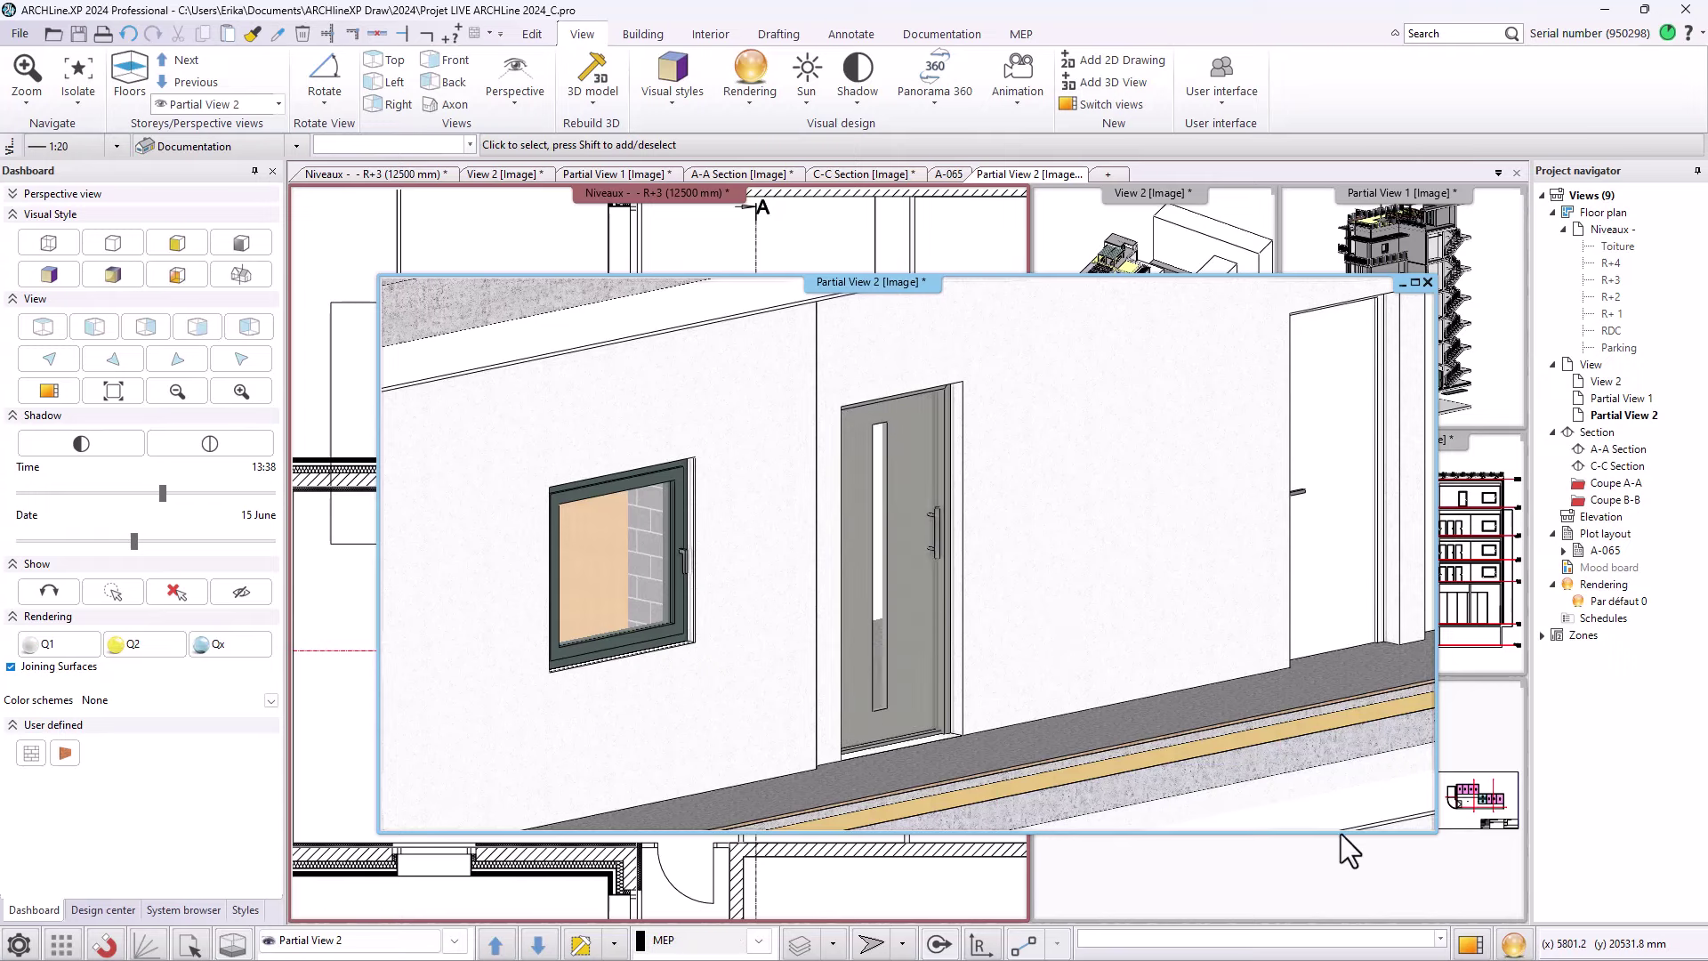